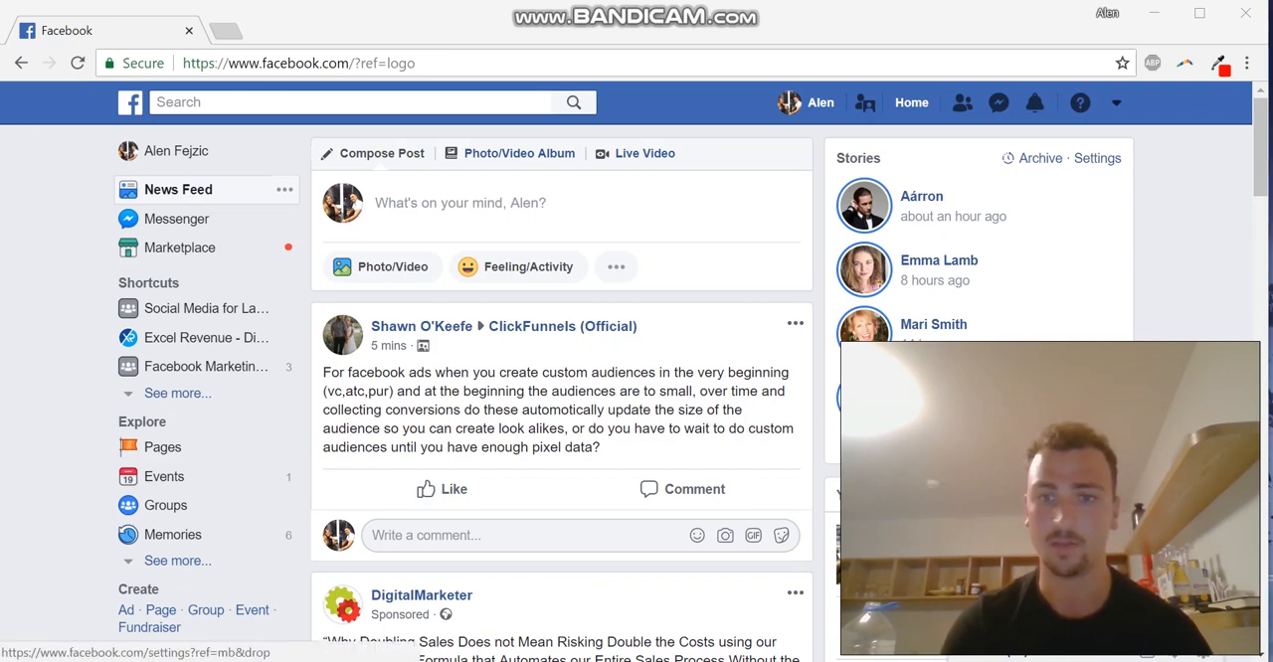
# Start creating a new Page of the Business or brand type
pyautogui.click(1116, 103)
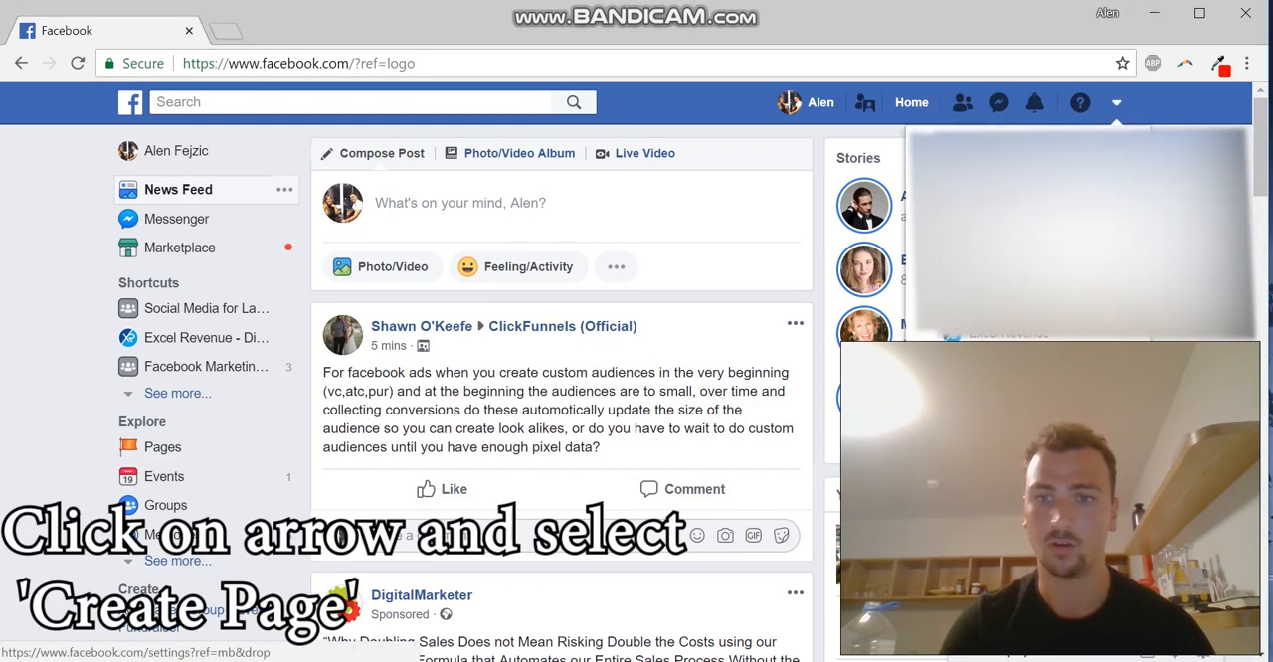
pyautogui.click(970, 395)
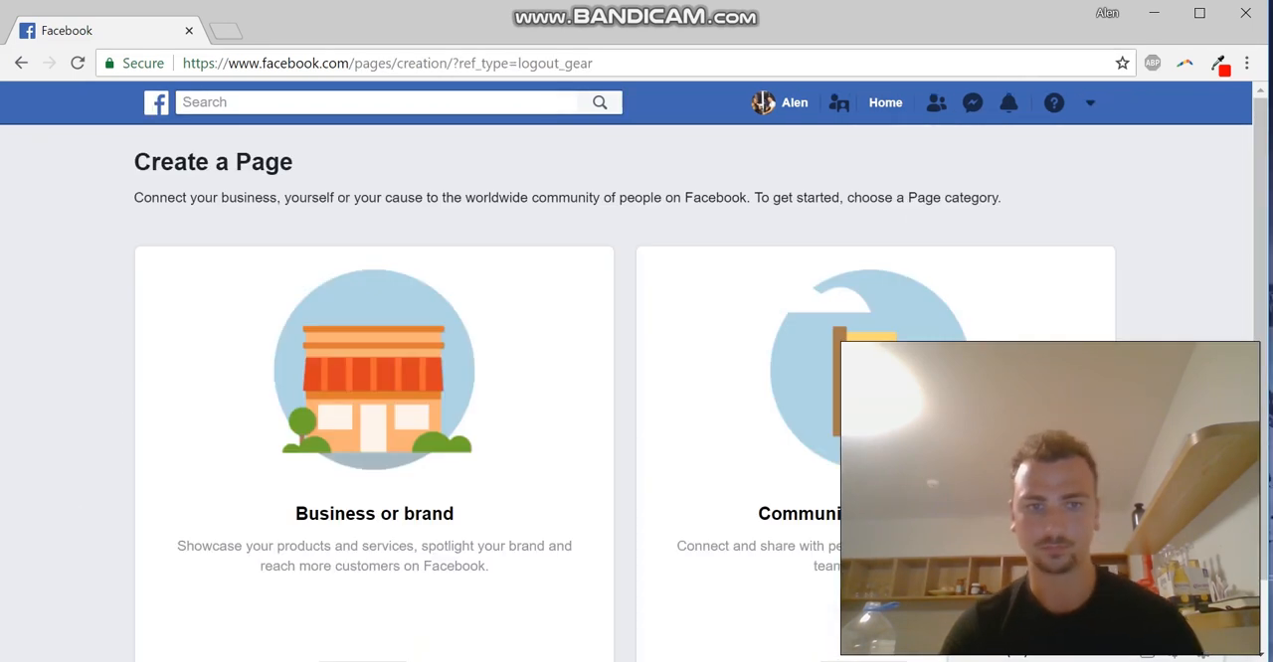
pyautogui.scroll(-1, 636, 397)
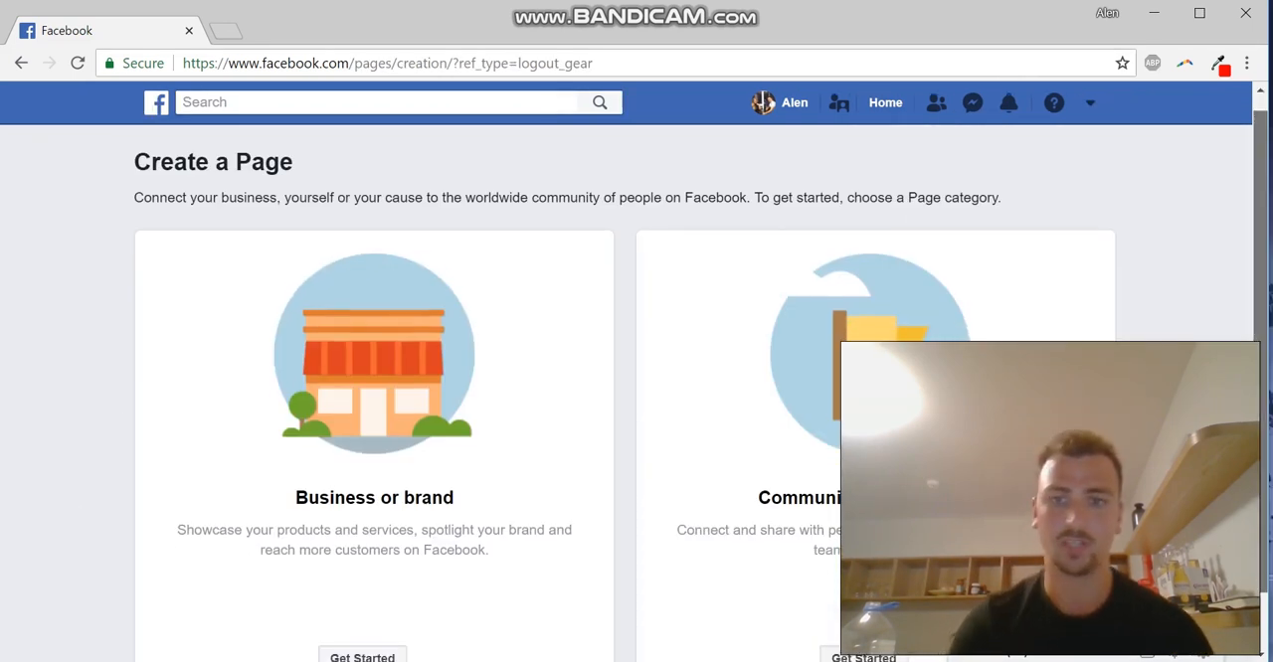
pyautogui.scroll(-1, 637, 398)
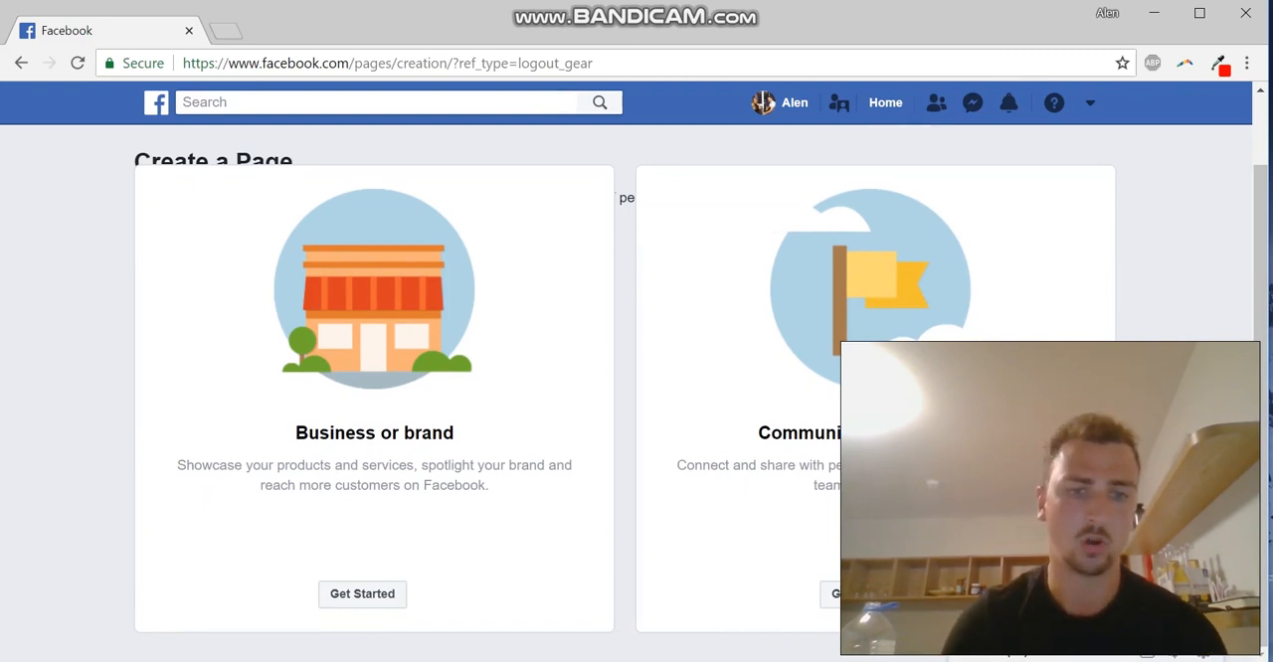
pyautogui.click(362, 594)
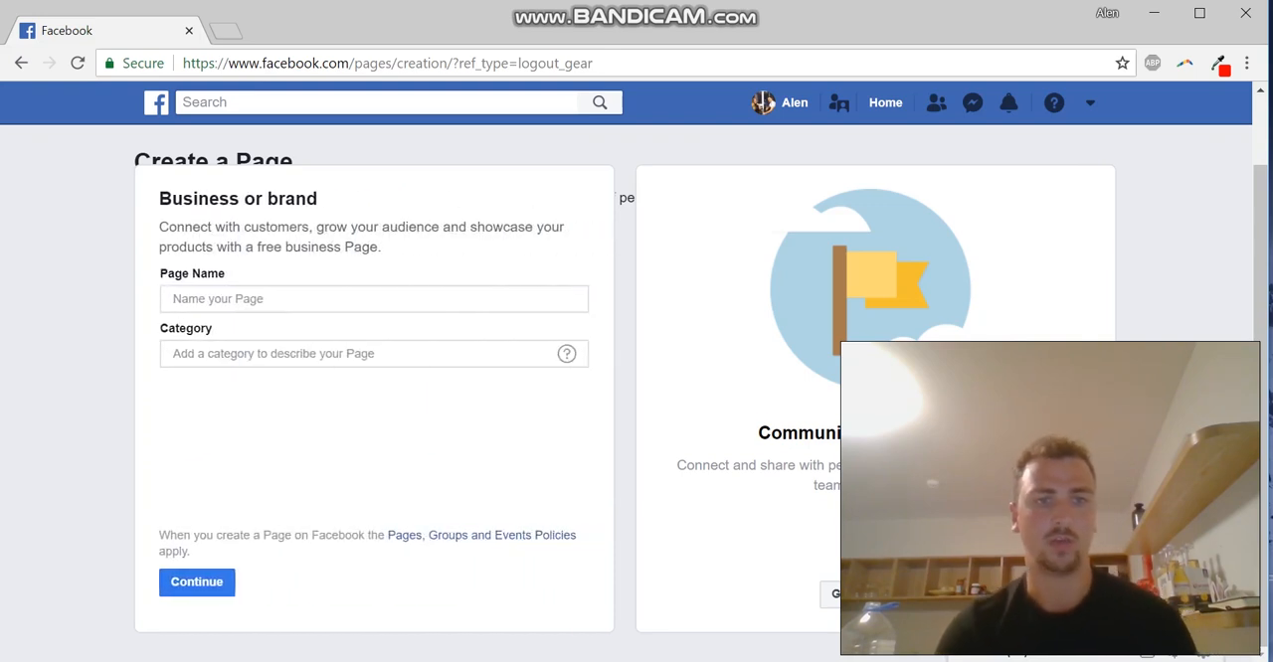
# Name the Page Alen's Pizza and set its category to Restaurant
pyautogui.click(374, 299)
pyautogui.write('A')
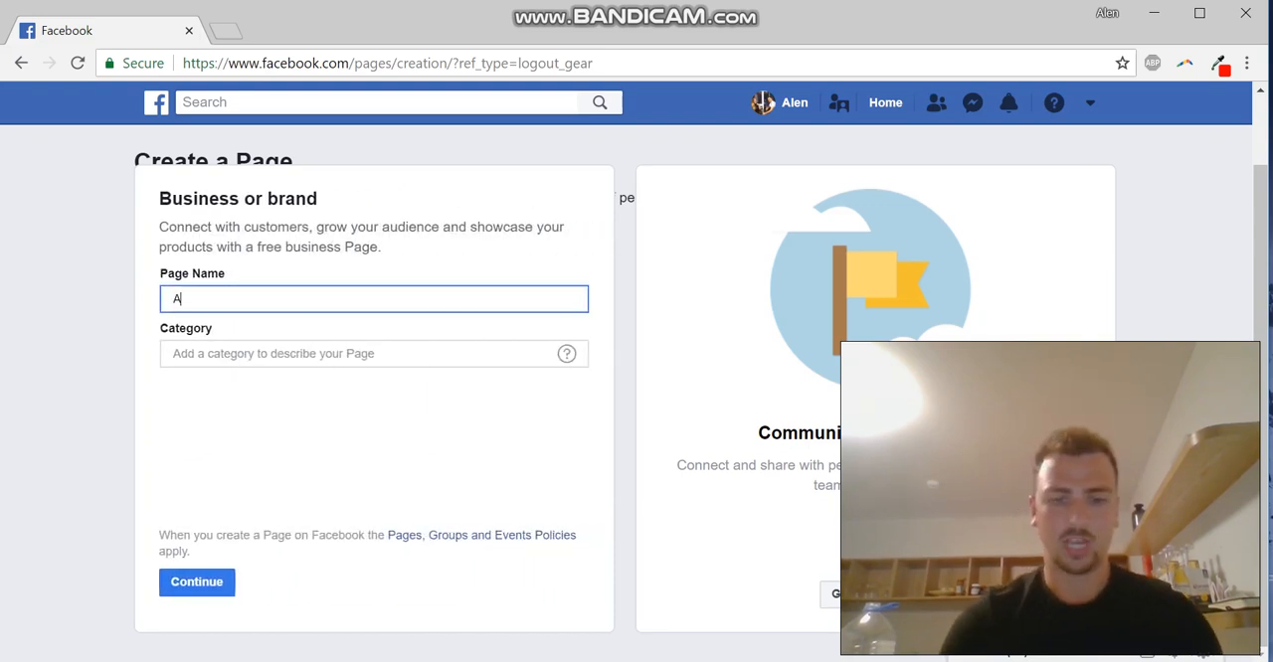
pyautogui.write("len's Pizza")
pyautogui.click(374, 353)
pyautogui.write('Resta')
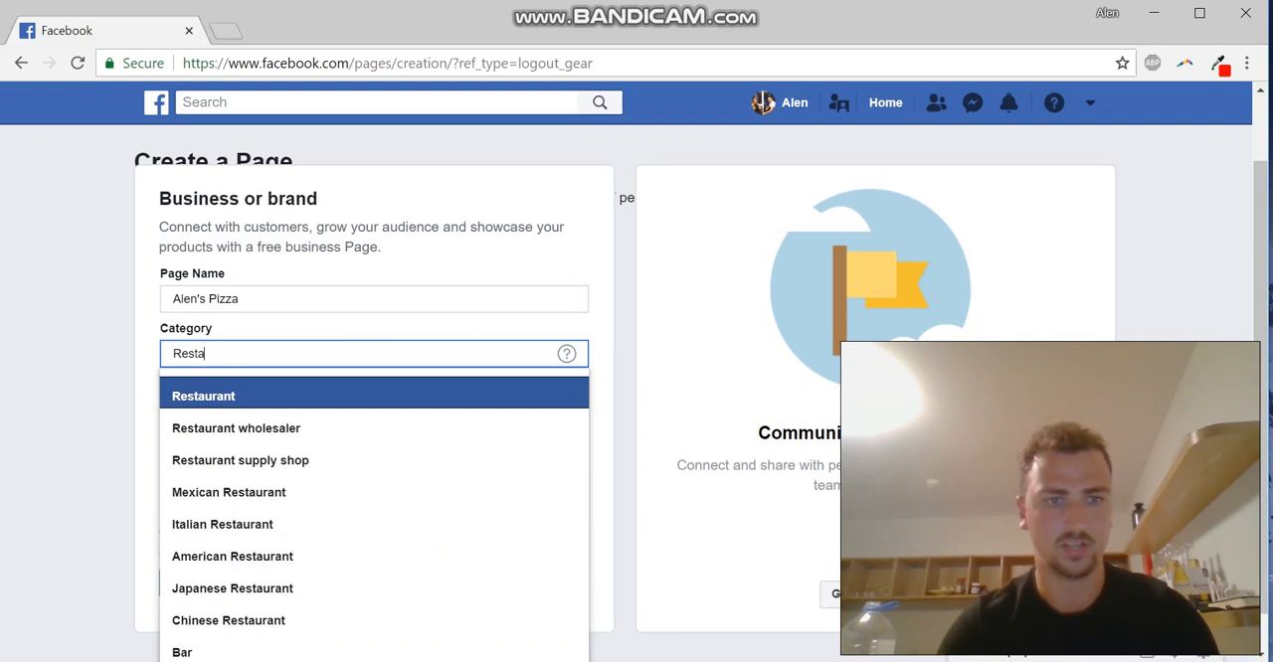
pyautogui.press('Return')
# Enter the business's street address in the Page details
pyautogui.click(258, 362)
pyautogui.write('Media Factory, Cold Bath Street')
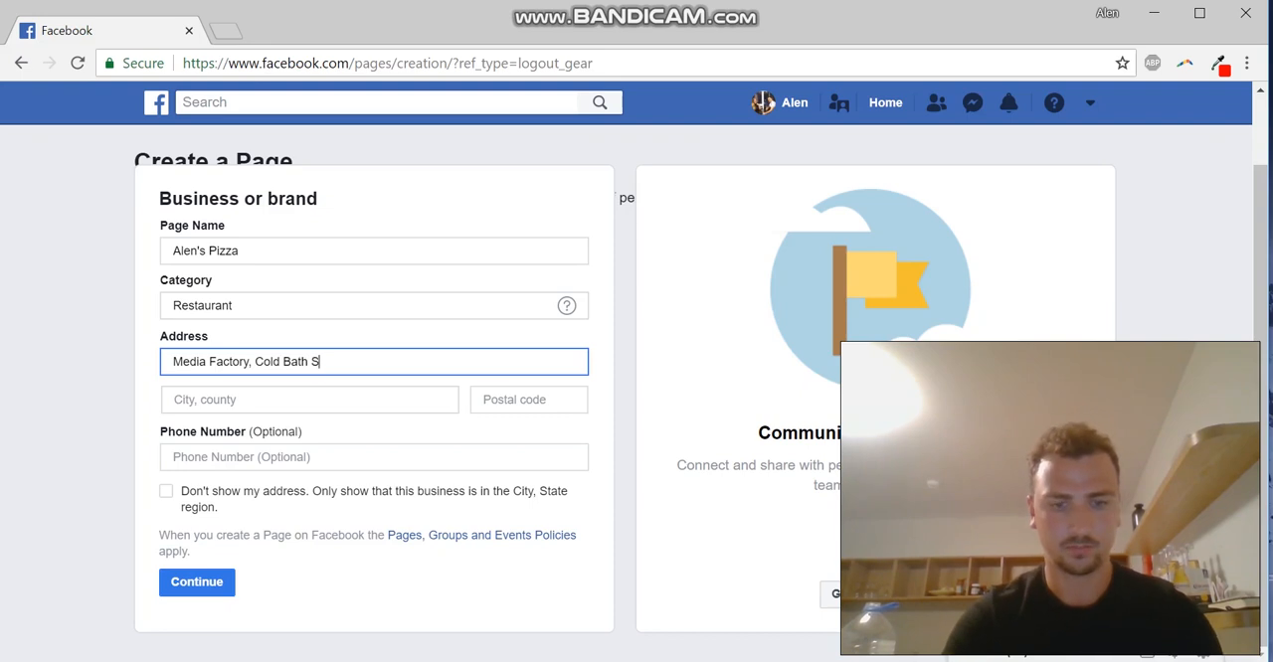
# Fill in the business's city, county and postal code, and submit the Page details
pyautogui.press('Tab')
pyautogui.write('Preston')
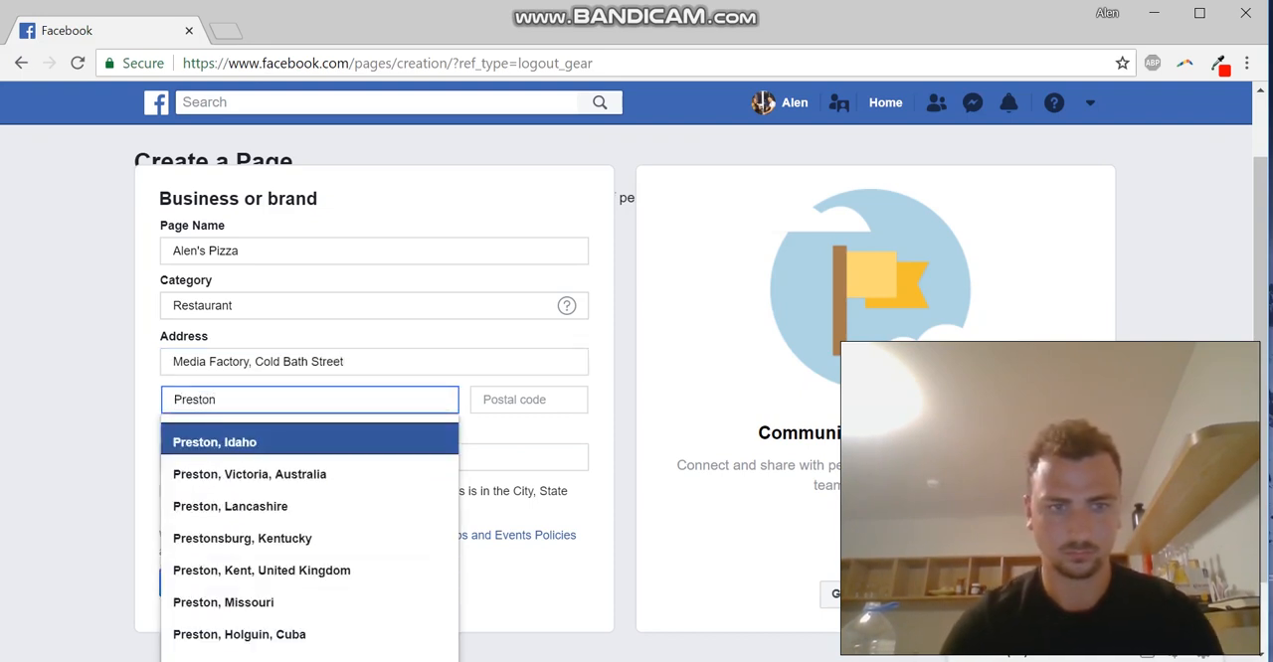
pyautogui.press('Down')
pyautogui.press('Down')
pyautogui.press('Return')
pyautogui.press('Tab')
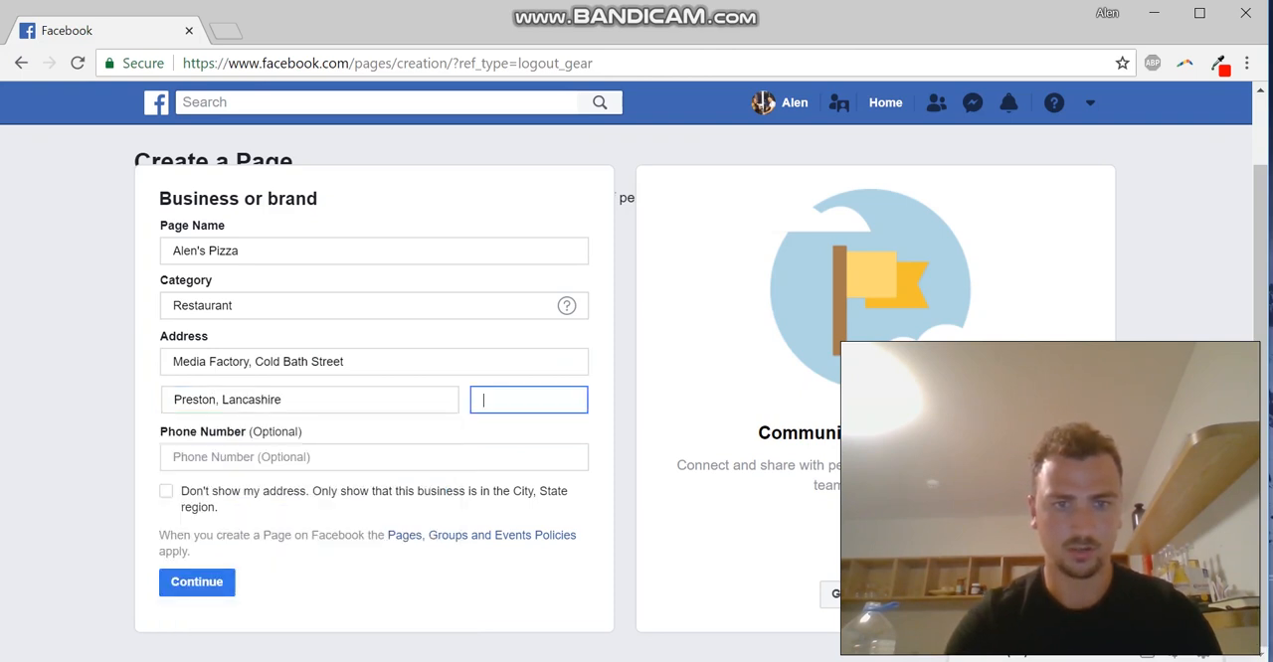
pyautogui.write('PR12HF')
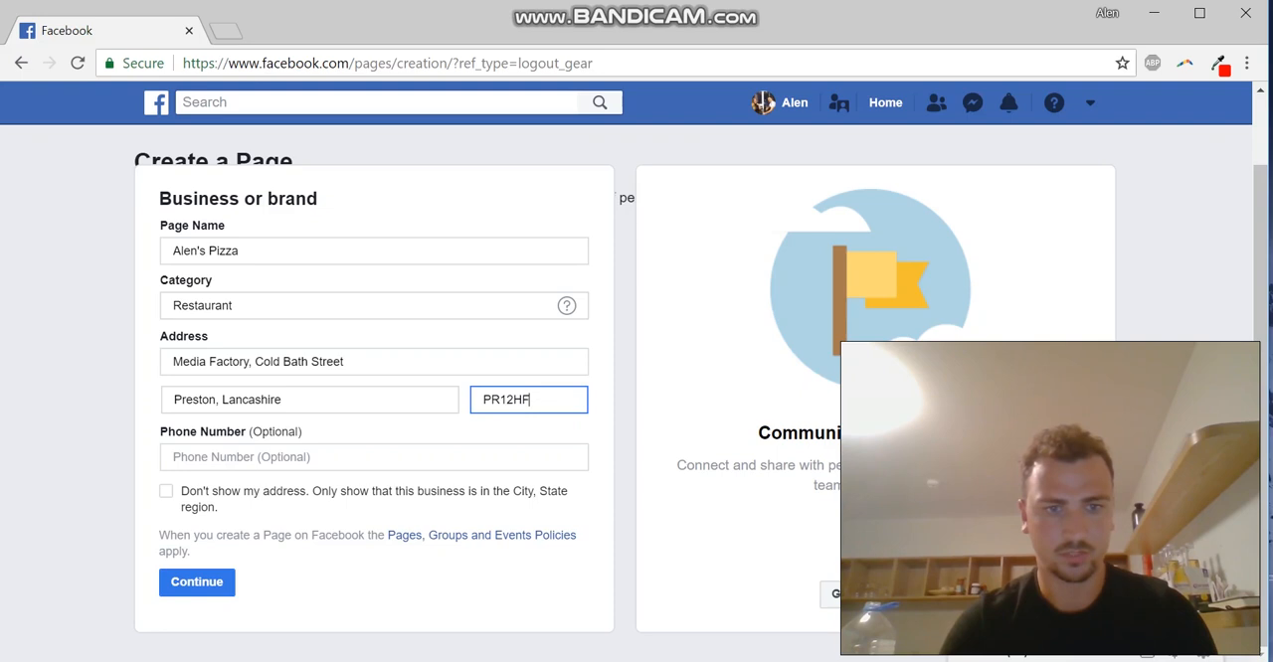
pyautogui.press('Return')
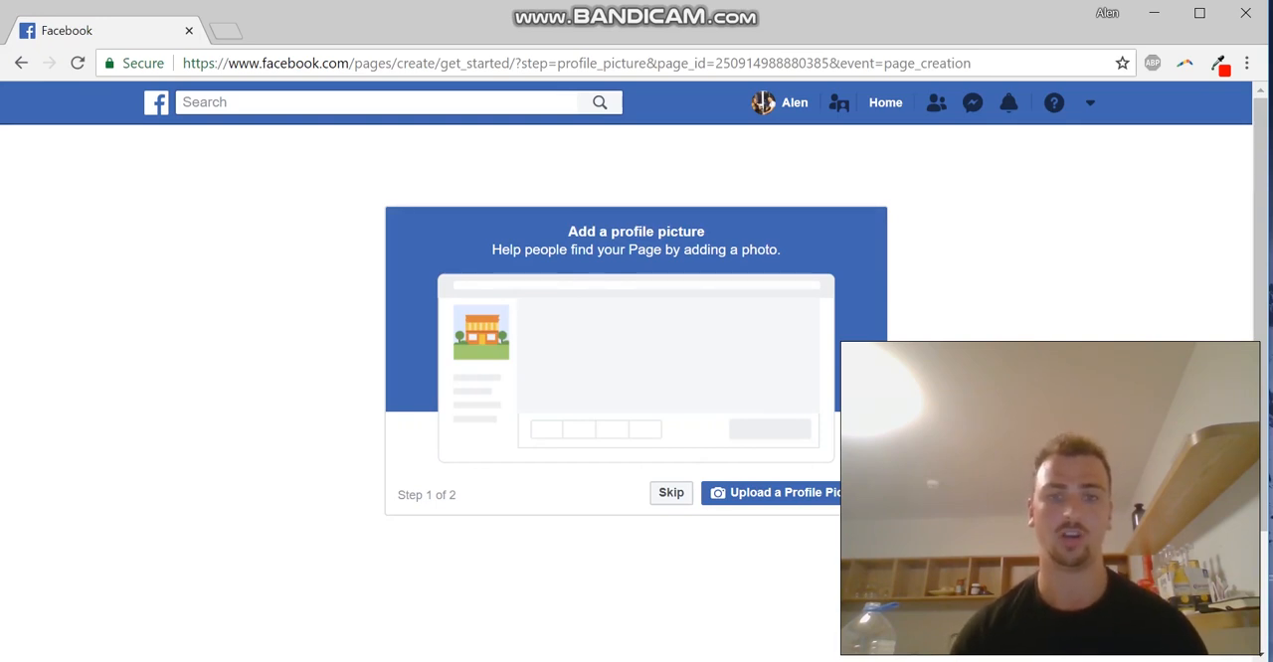
pyautogui.click(775, 492)
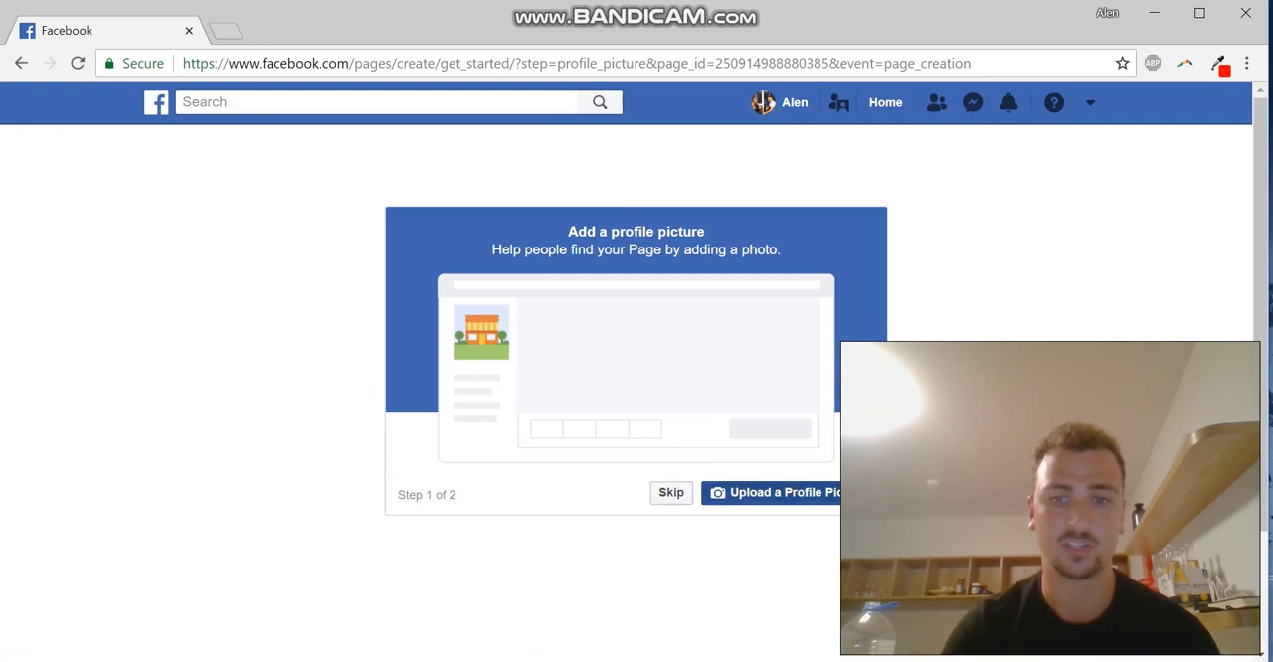
pyautogui.scroll(-3, 428, 199)
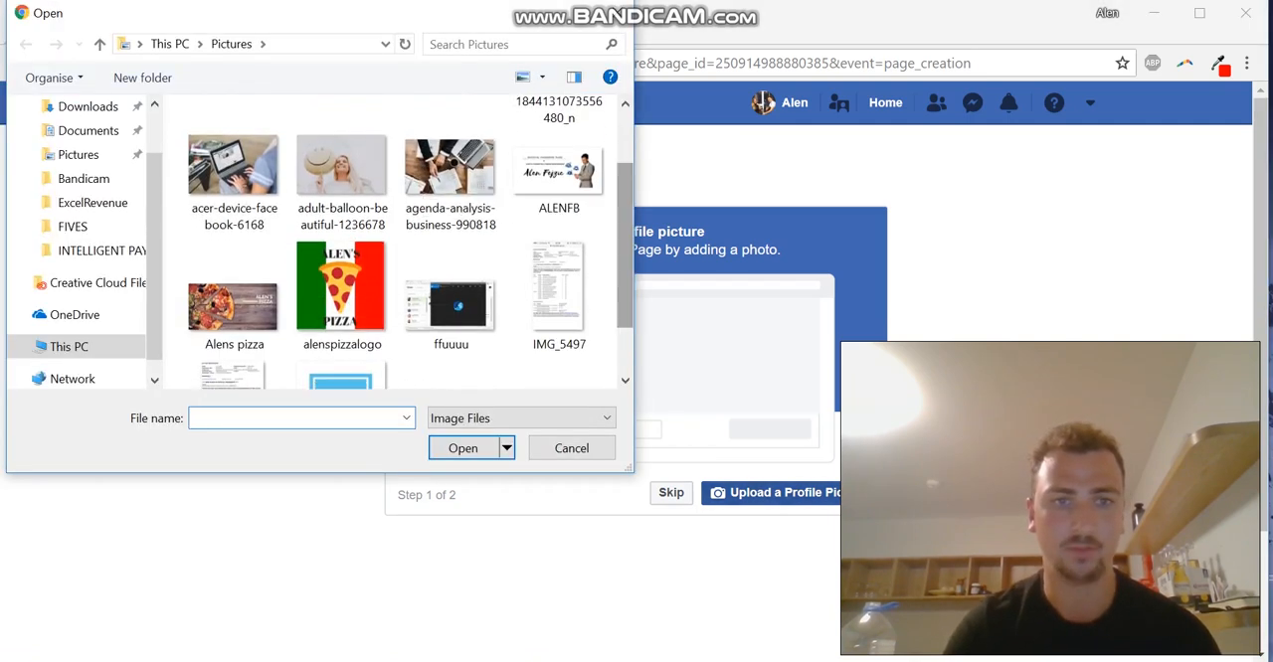
pyautogui.click(342, 288)
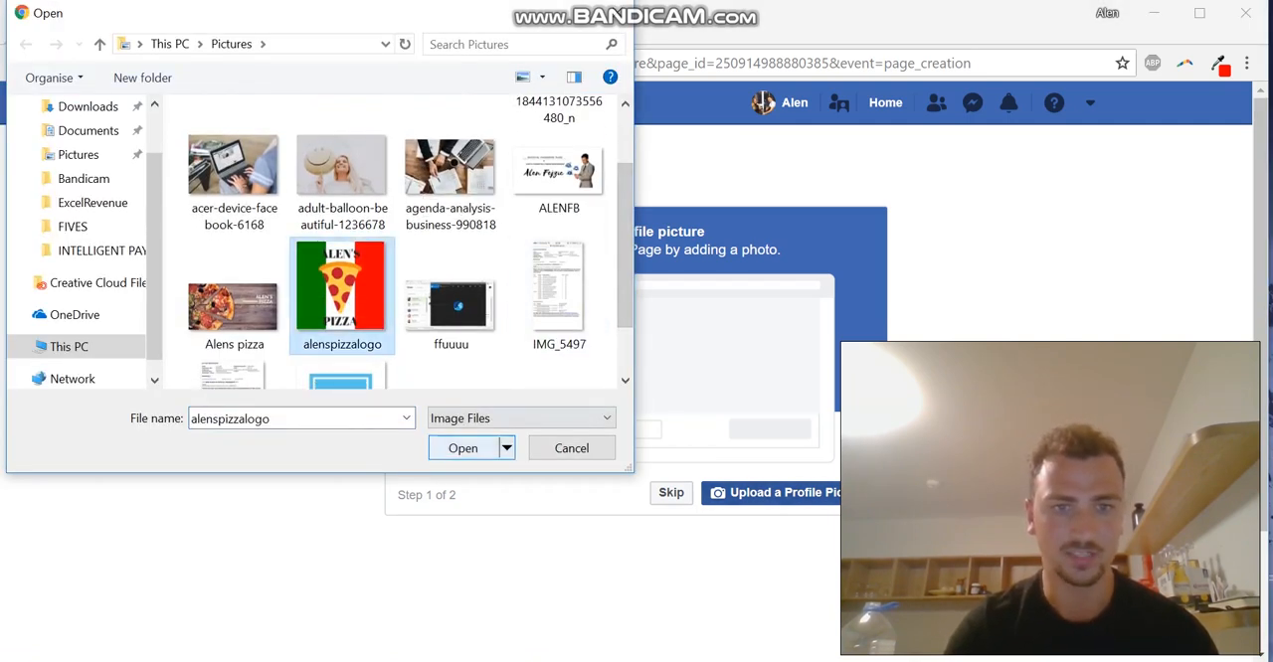
pyautogui.click(462, 448)
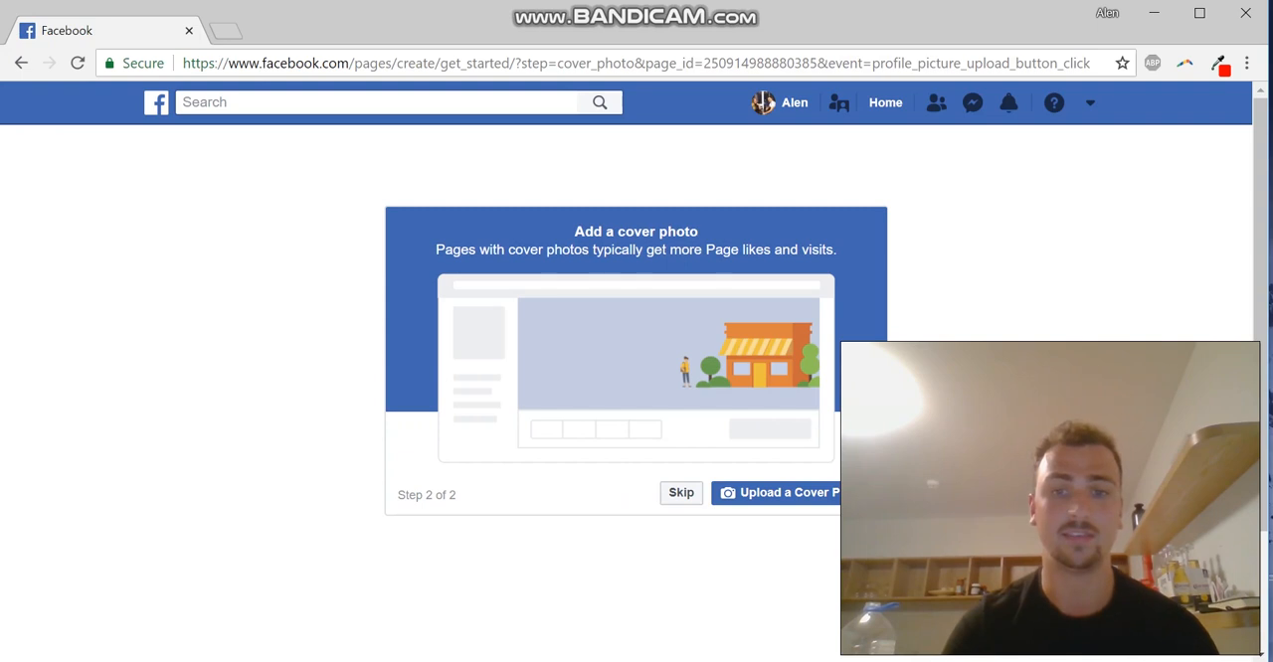
pyautogui.click(681, 492)
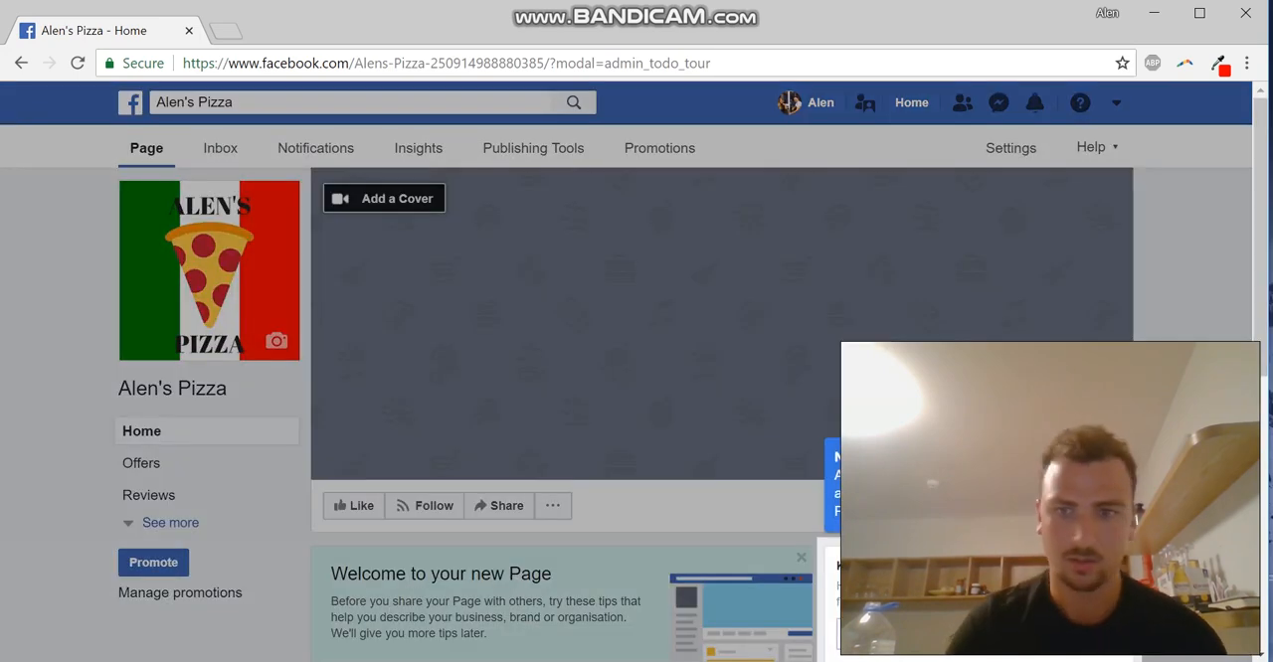
# Look over the new Page's home and read through the full list of Page tips
pyautogui.scroll(-4, 636, 397)
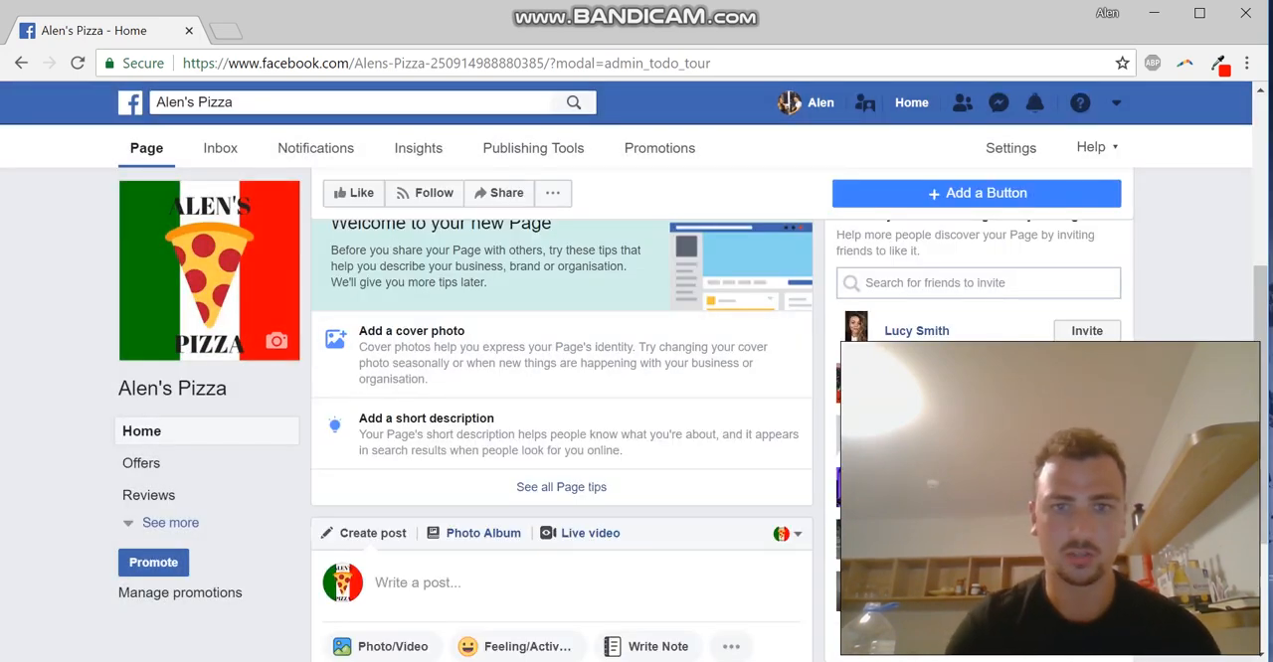
pyautogui.scroll(4, 637, 398)
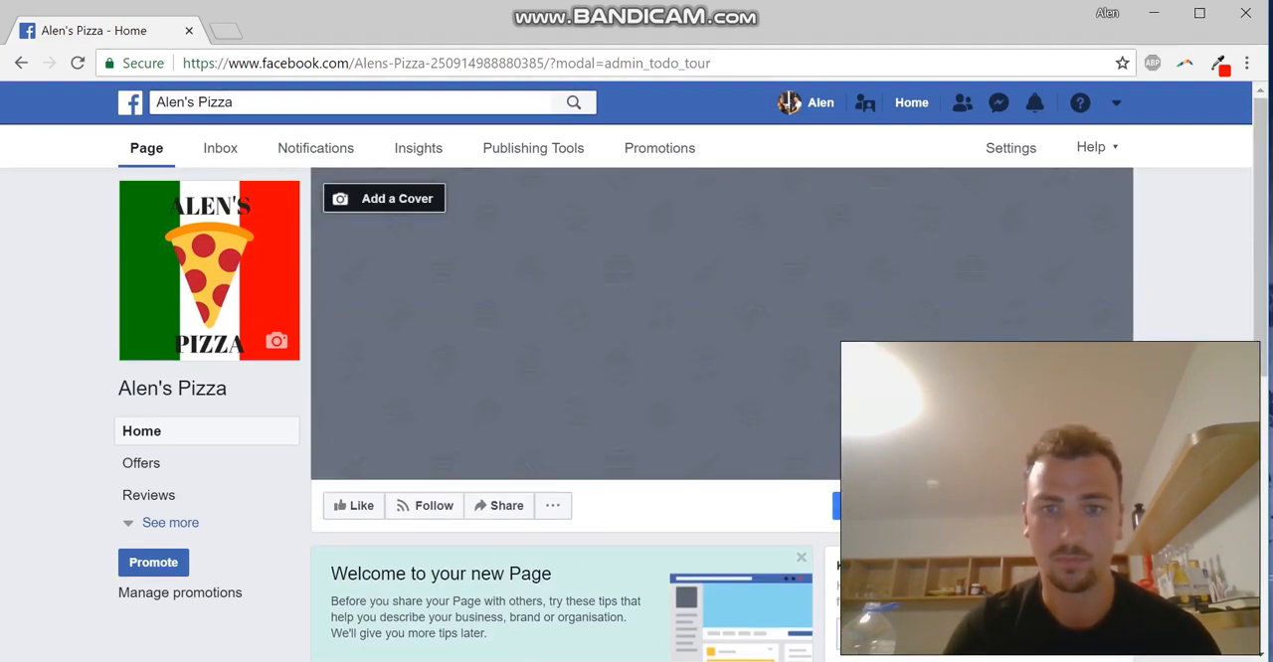
pyautogui.scroll(-2, 636, 397)
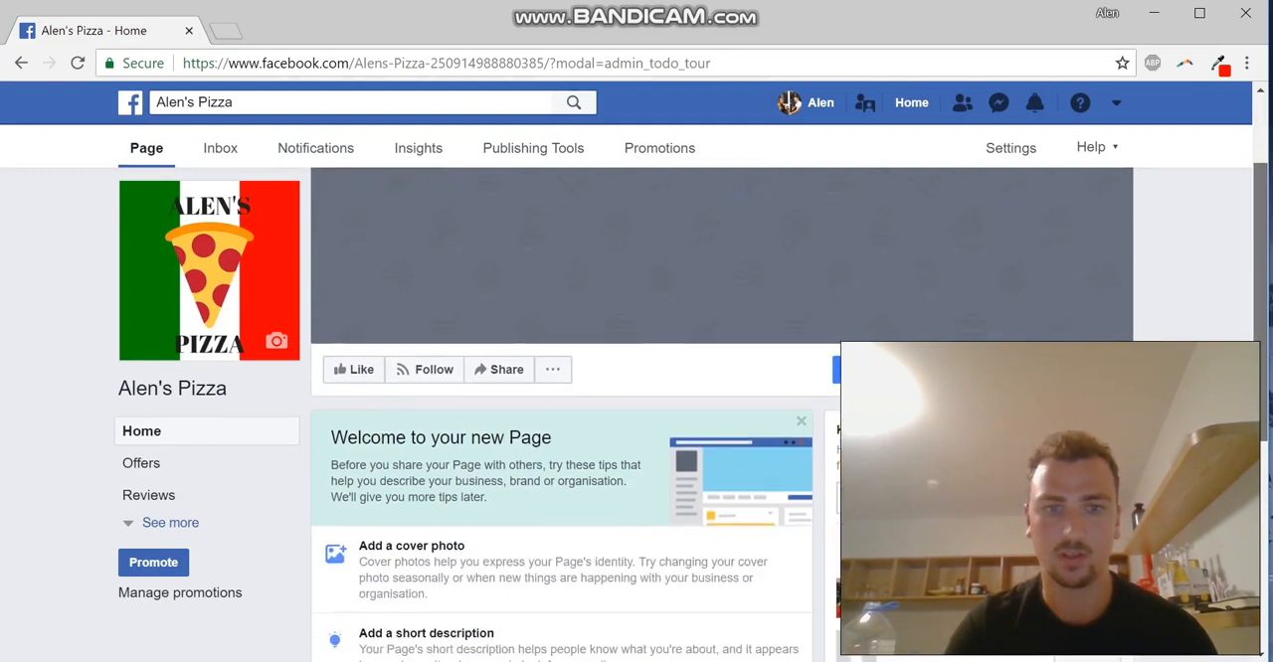
pyautogui.scroll(-1, 636, 397)
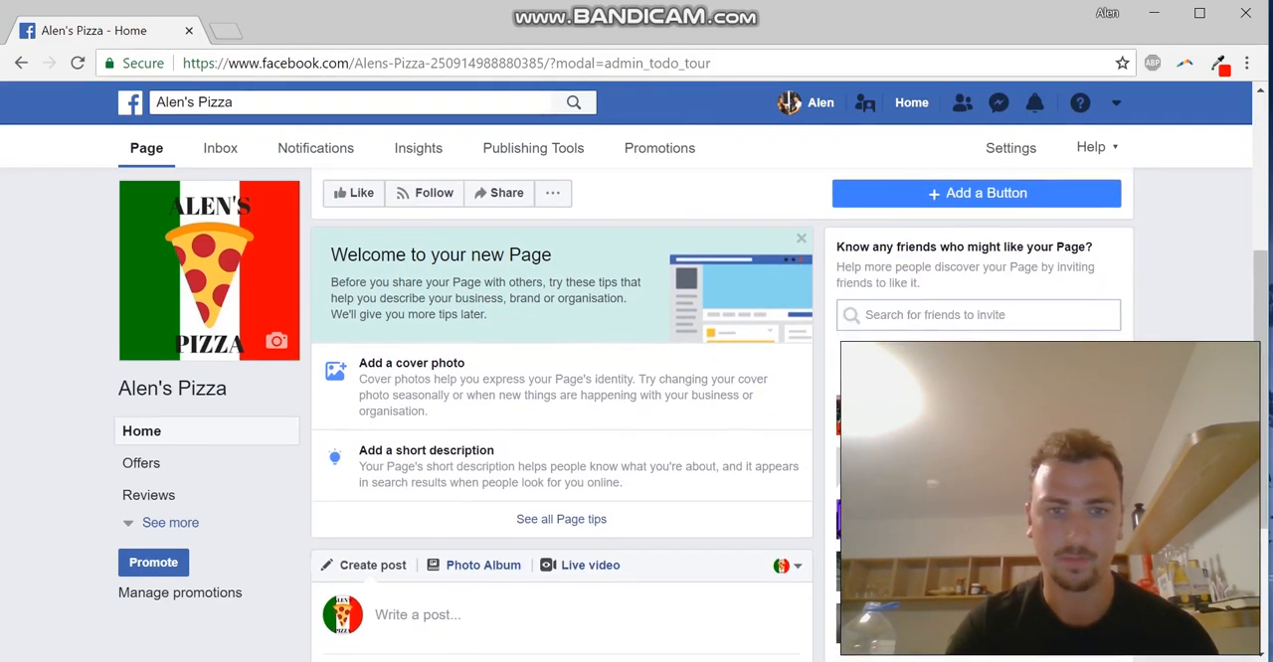
pyautogui.click(561, 519)
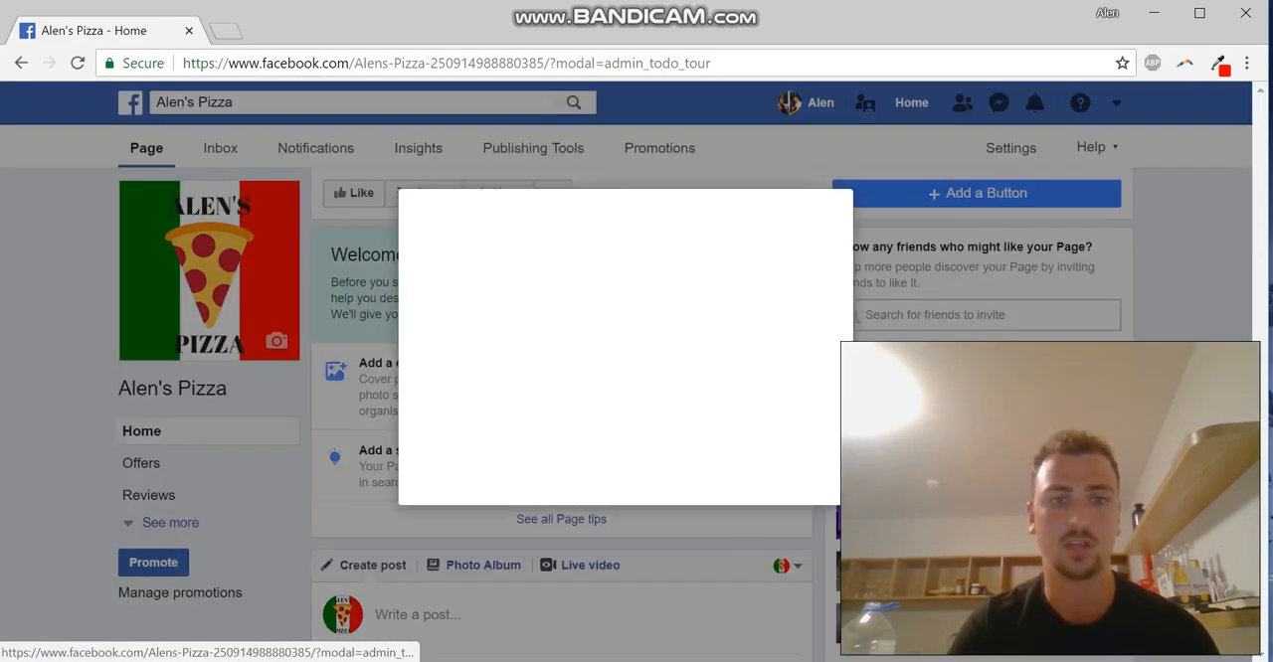
pyautogui.scroll(-4, 616, 398)
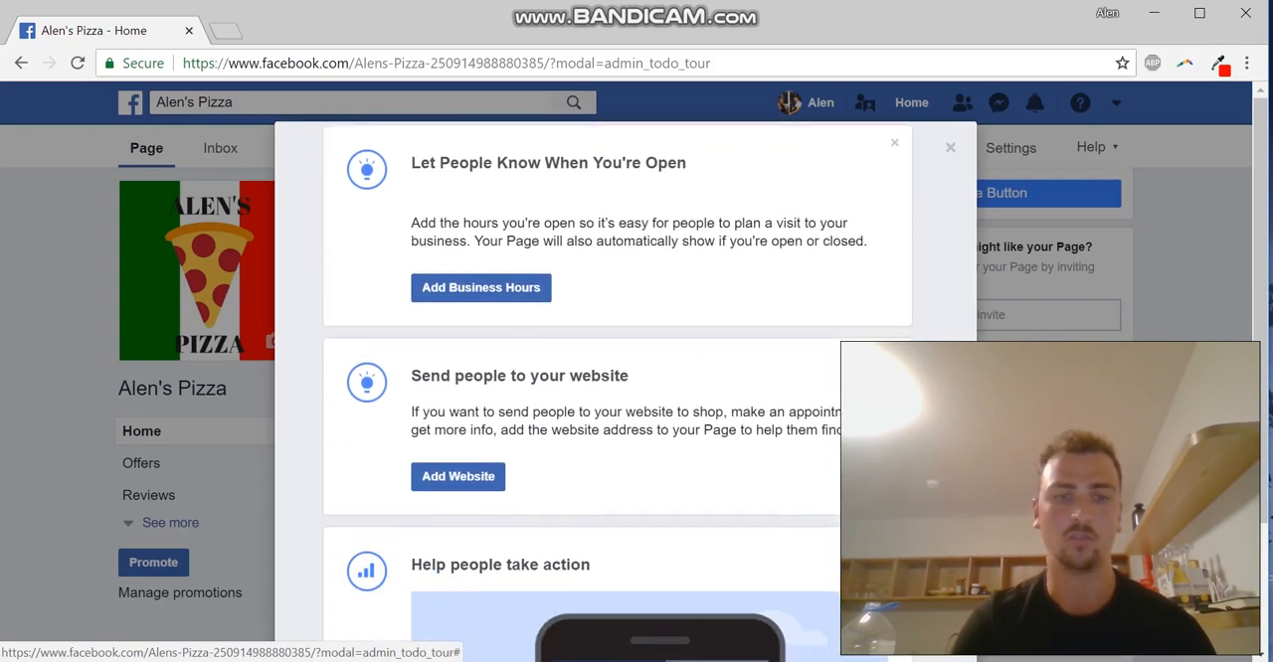
pyautogui.scroll(-3, 617, 398)
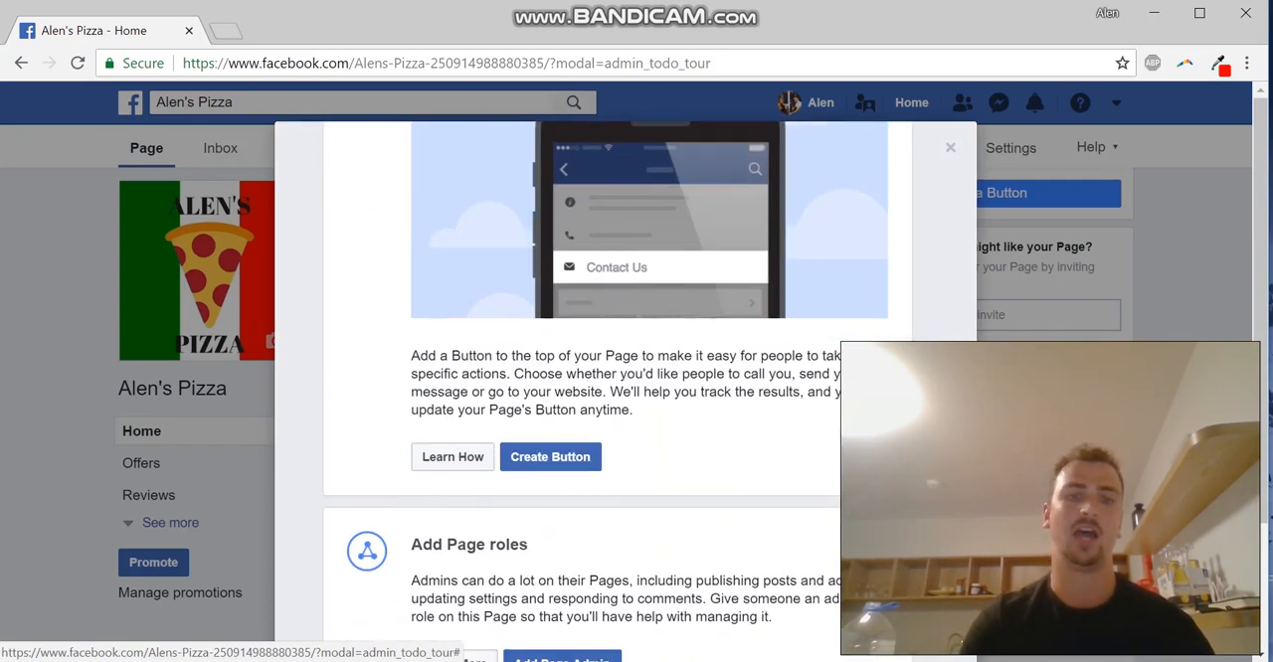
pyautogui.scroll(-3, 617, 397)
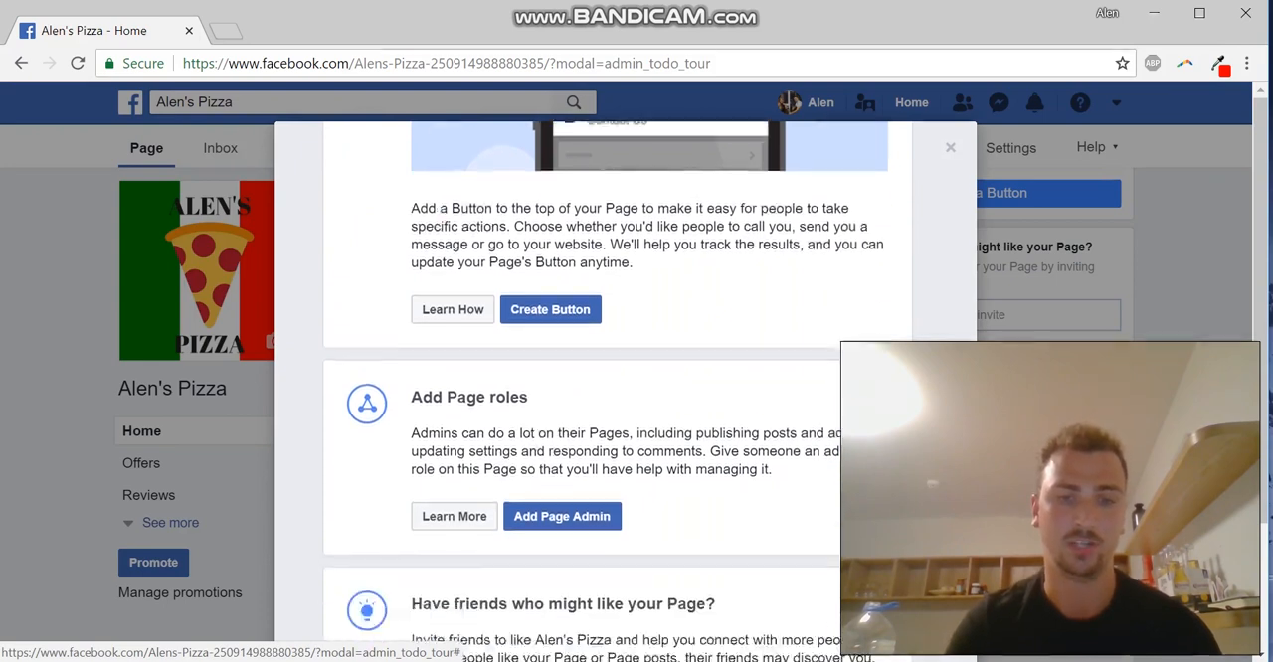
pyautogui.scroll(-1, 616, 398)
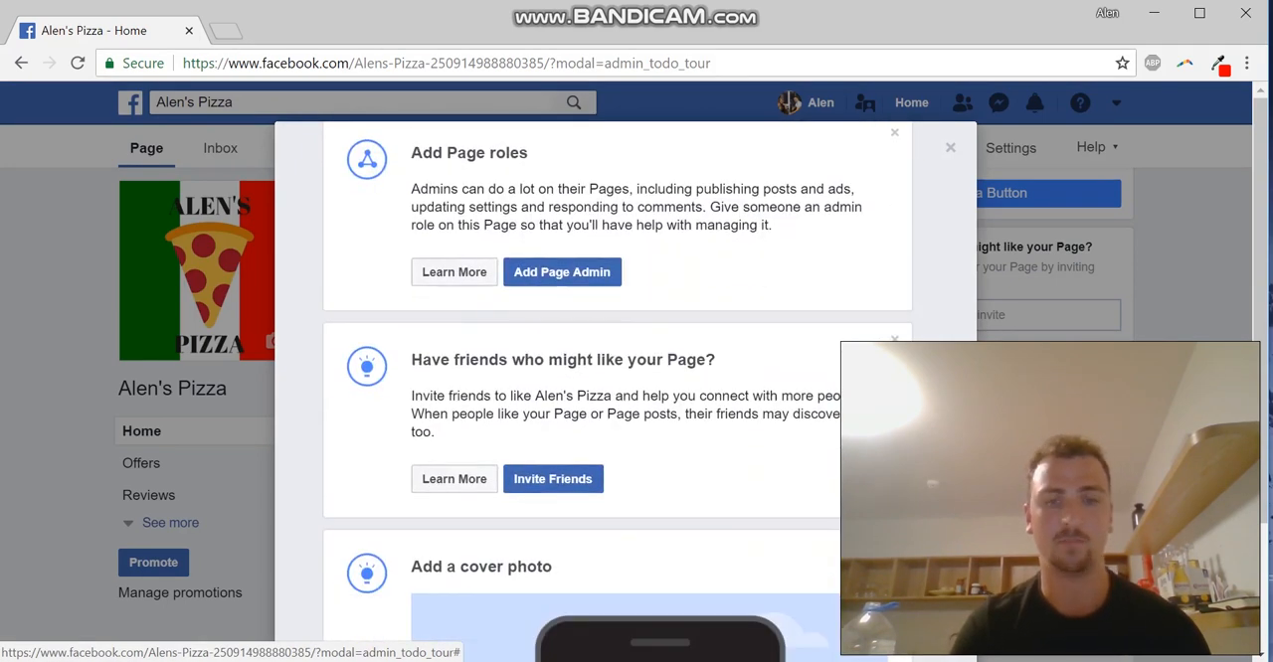
pyautogui.scroll(-2, 617, 398)
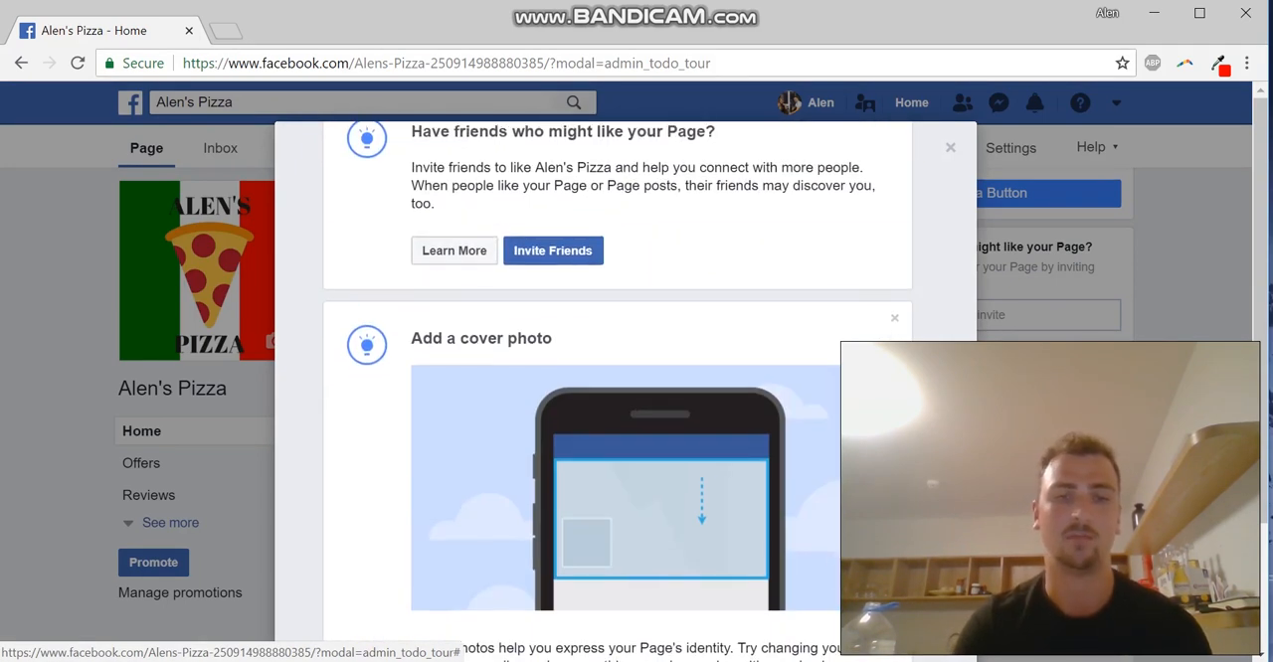
pyautogui.scroll(7, 616, 398)
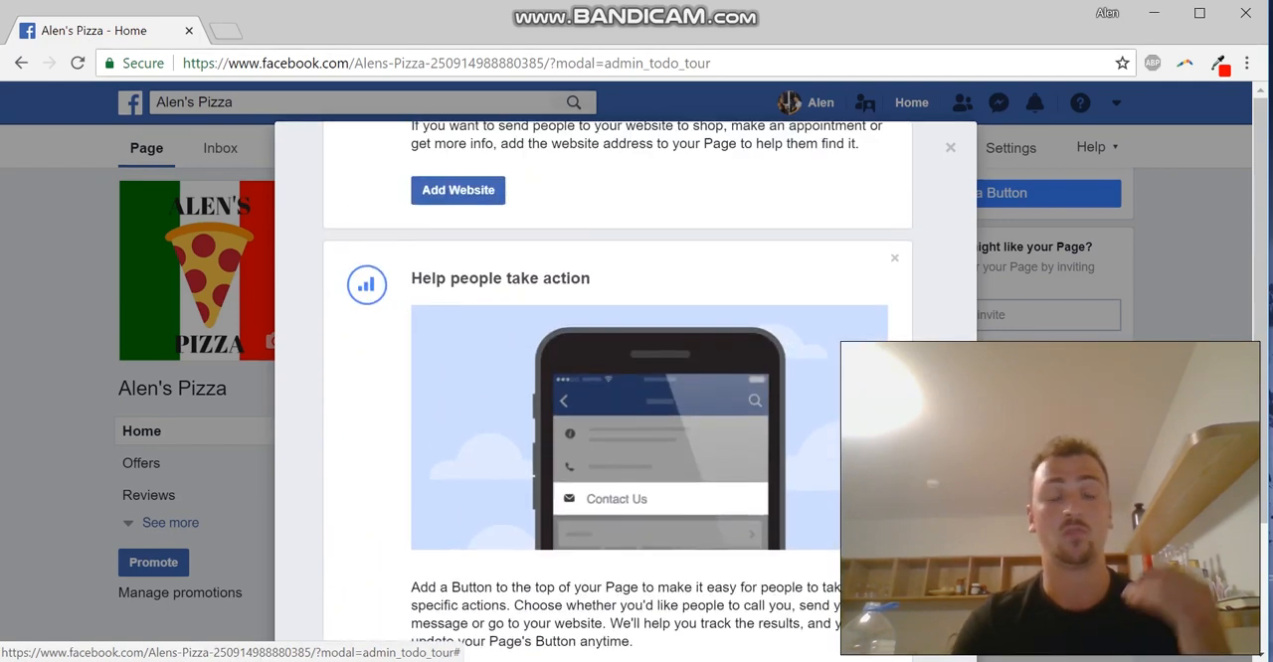
pyautogui.scroll(5, 617, 398)
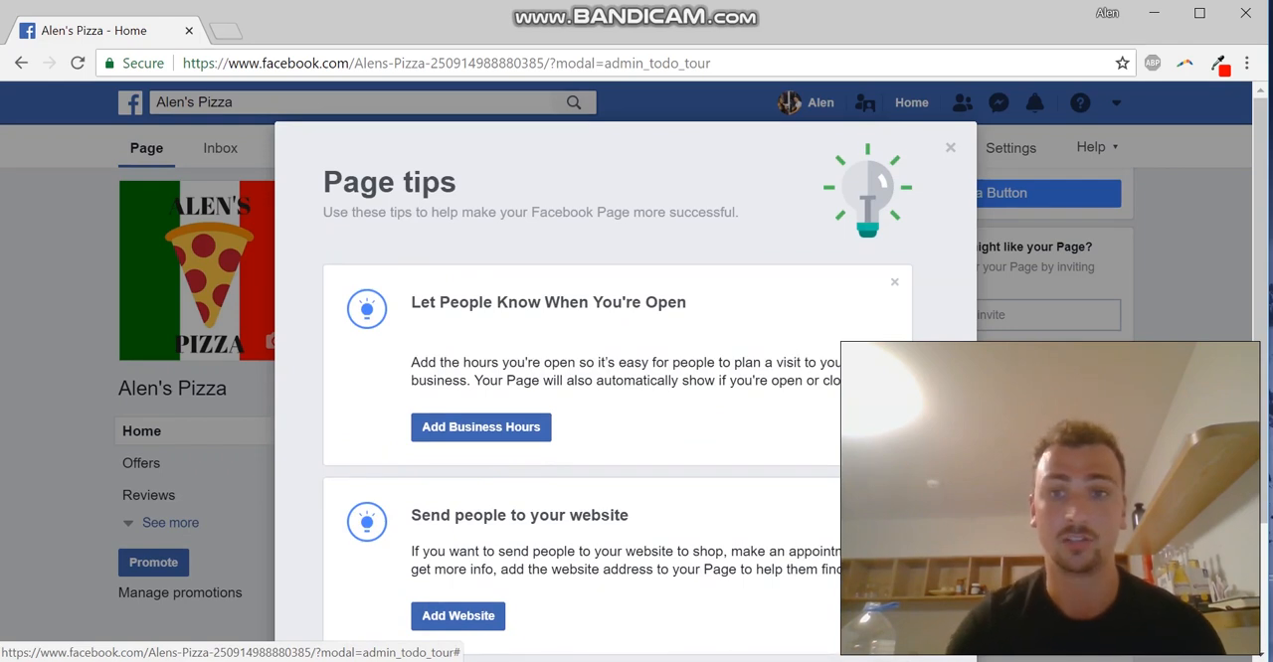
pyautogui.click(949, 147)
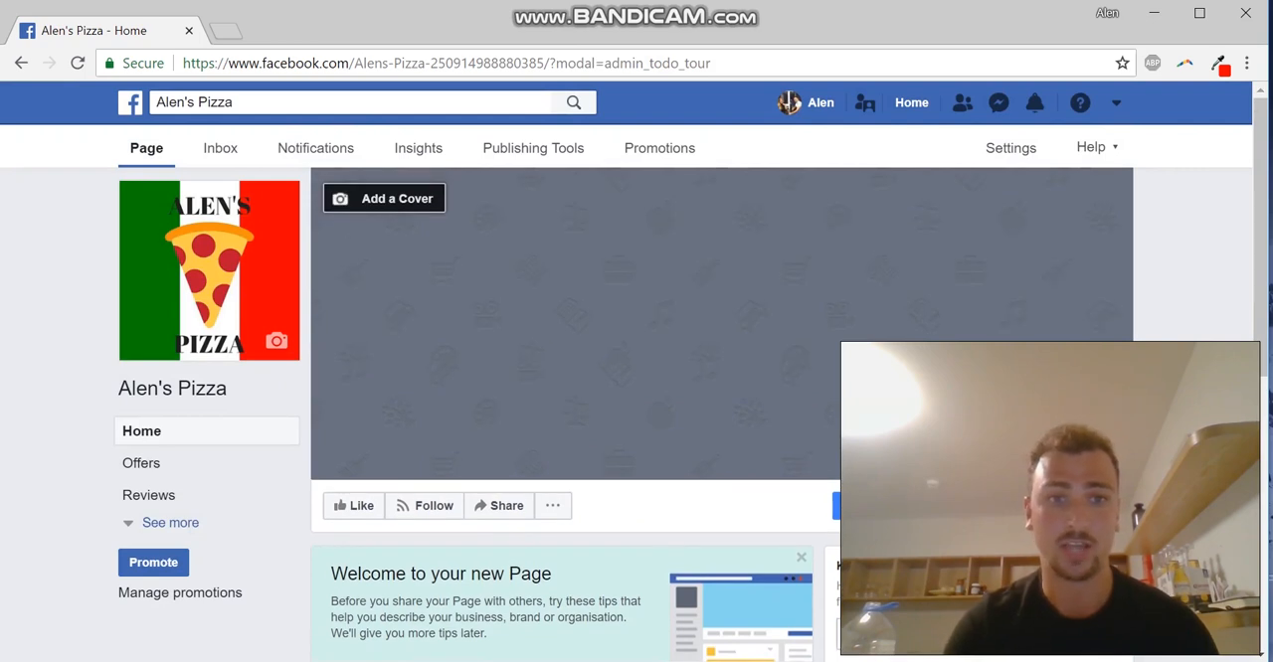
# Try to upload the Alens pizza image as the Page's cover photo, and reload the Page
pyautogui.click(383, 198)
pyautogui.click(387, 287)
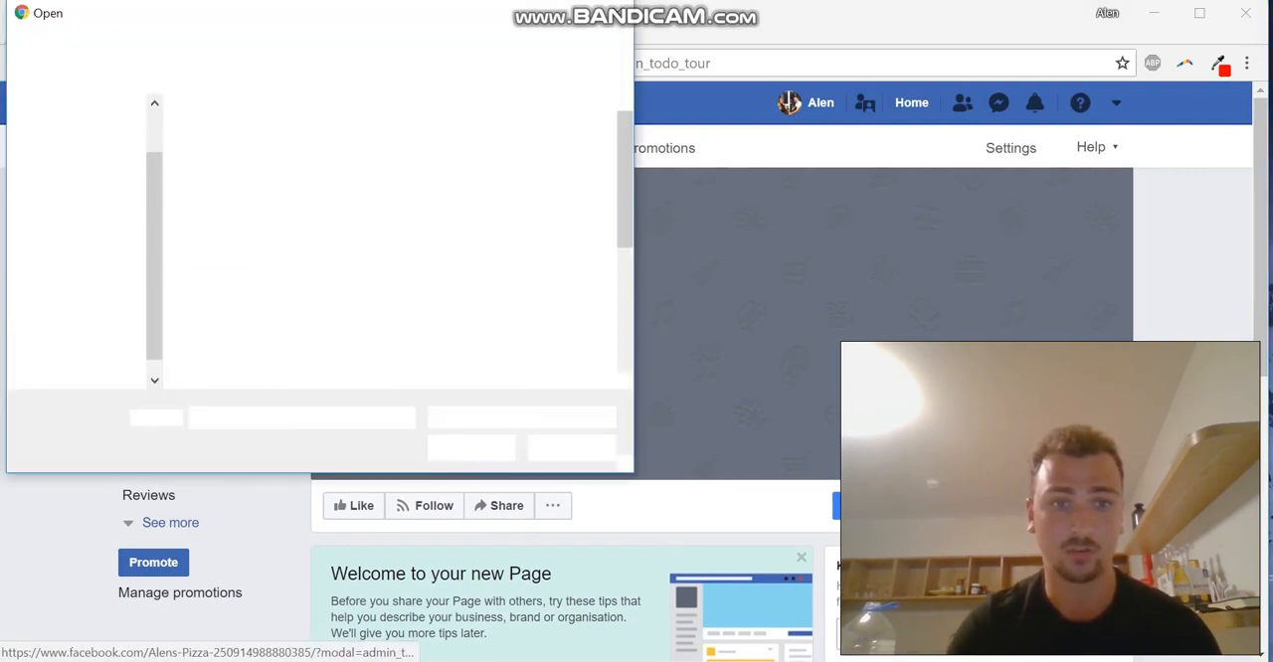
pyautogui.scroll(-2, 387, 287)
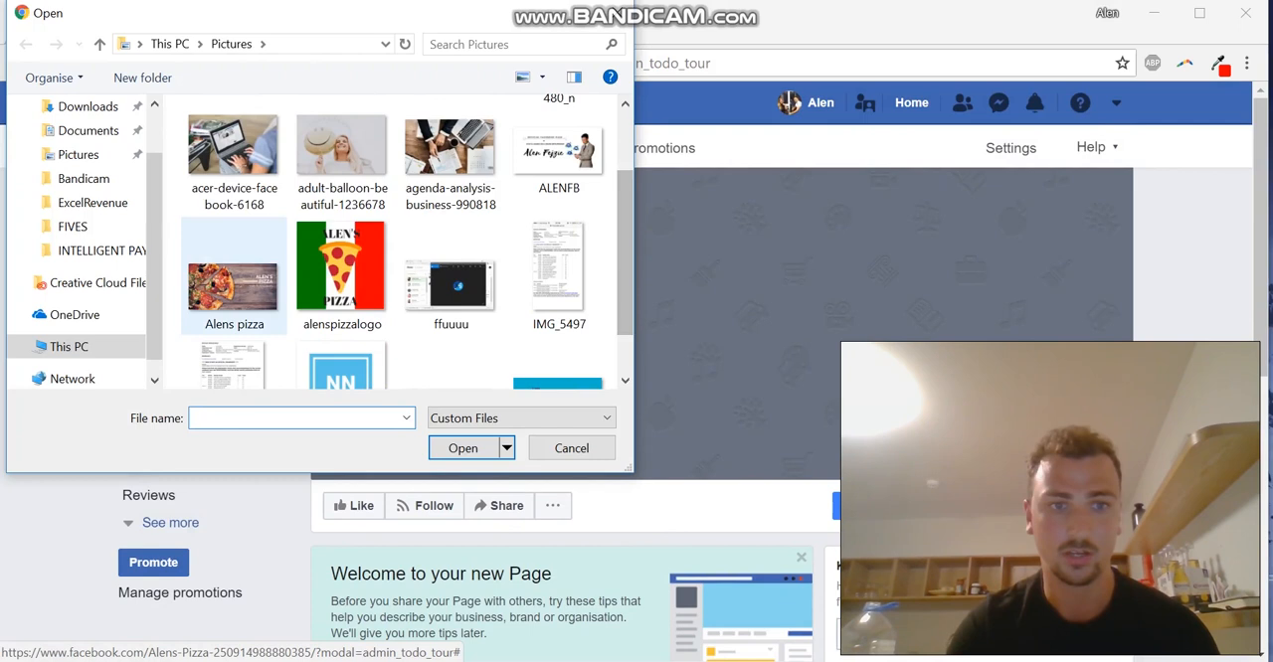
pyautogui.doubleClick(233, 286)
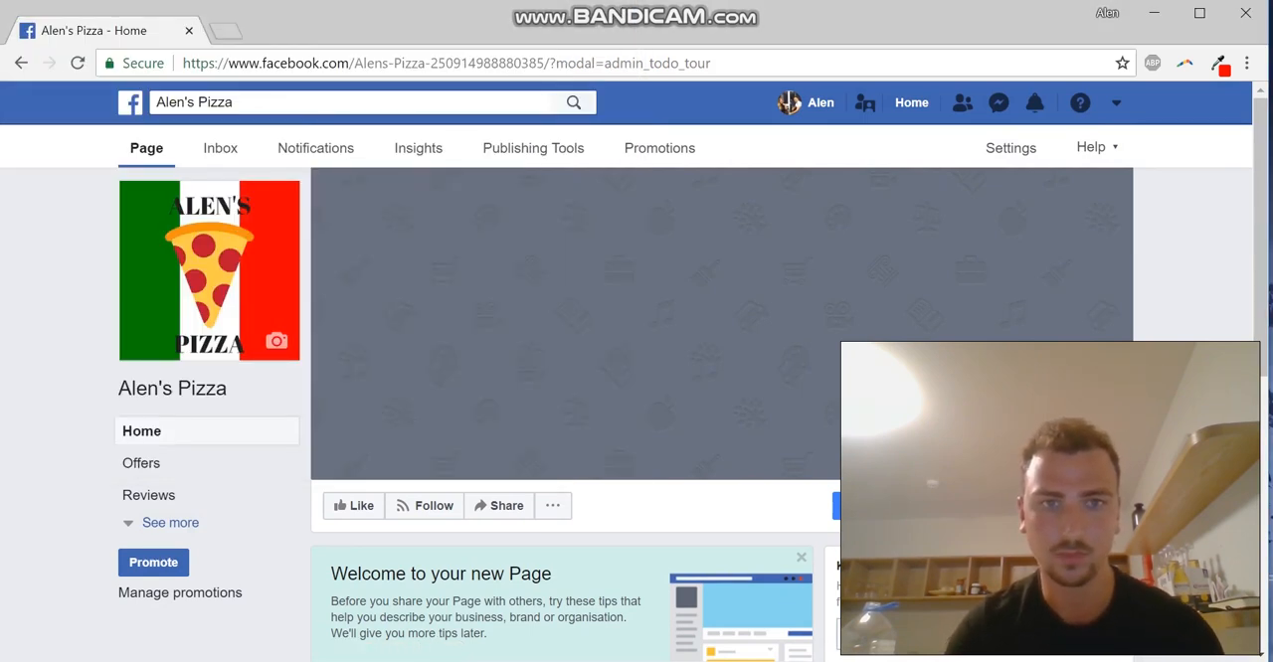
pyautogui.hotkey('ctrl', 'l')
pyautogui.press('Return')
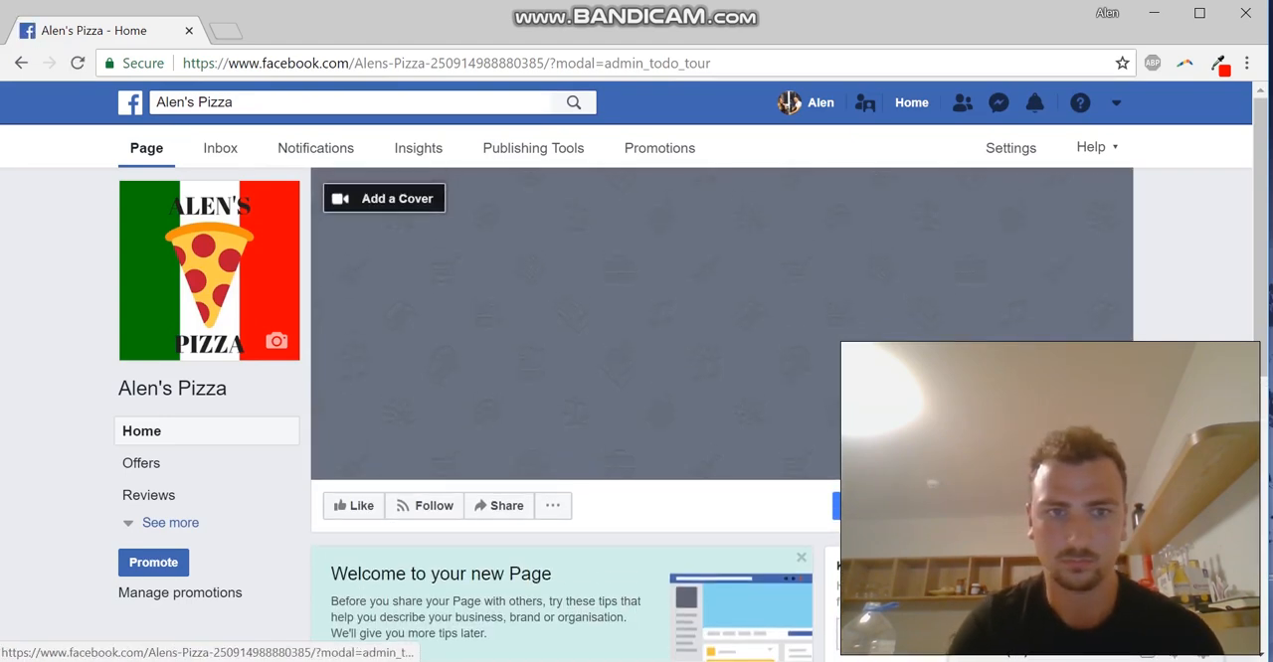
# Upload the Alens pizza image as the Page's cover photo and save it
pyautogui.click(384, 198)
pyautogui.click(360, 287)
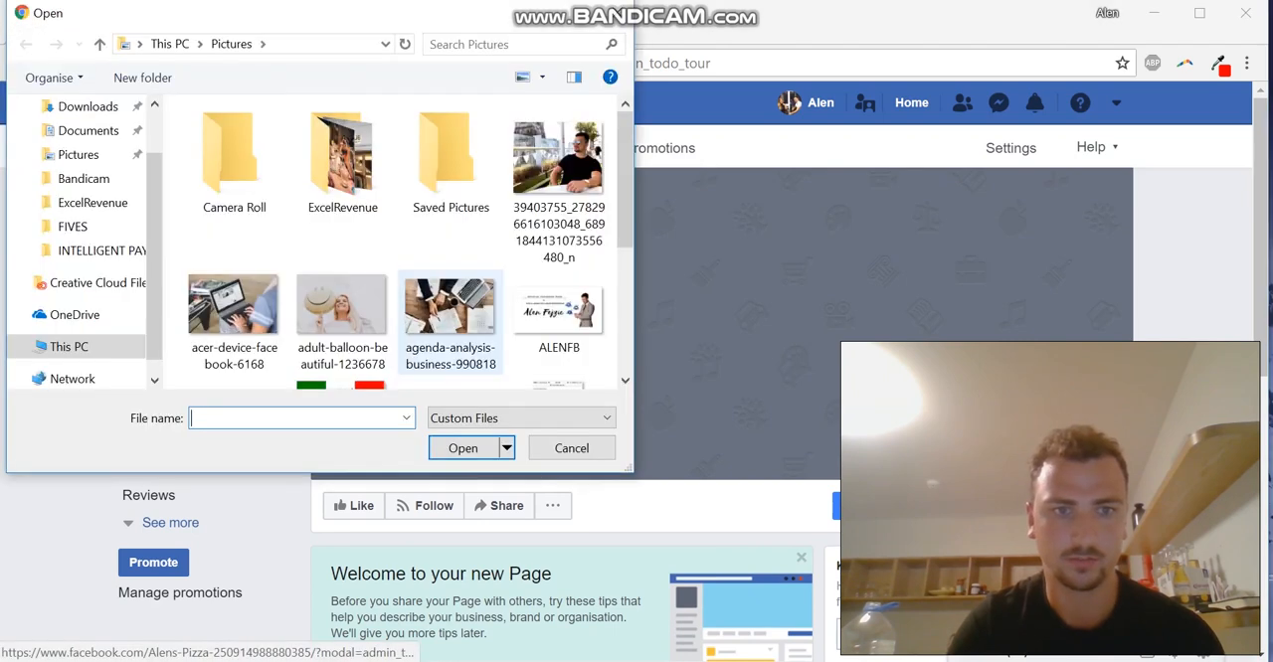
pyautogui.scroll(-2, 398, 239)
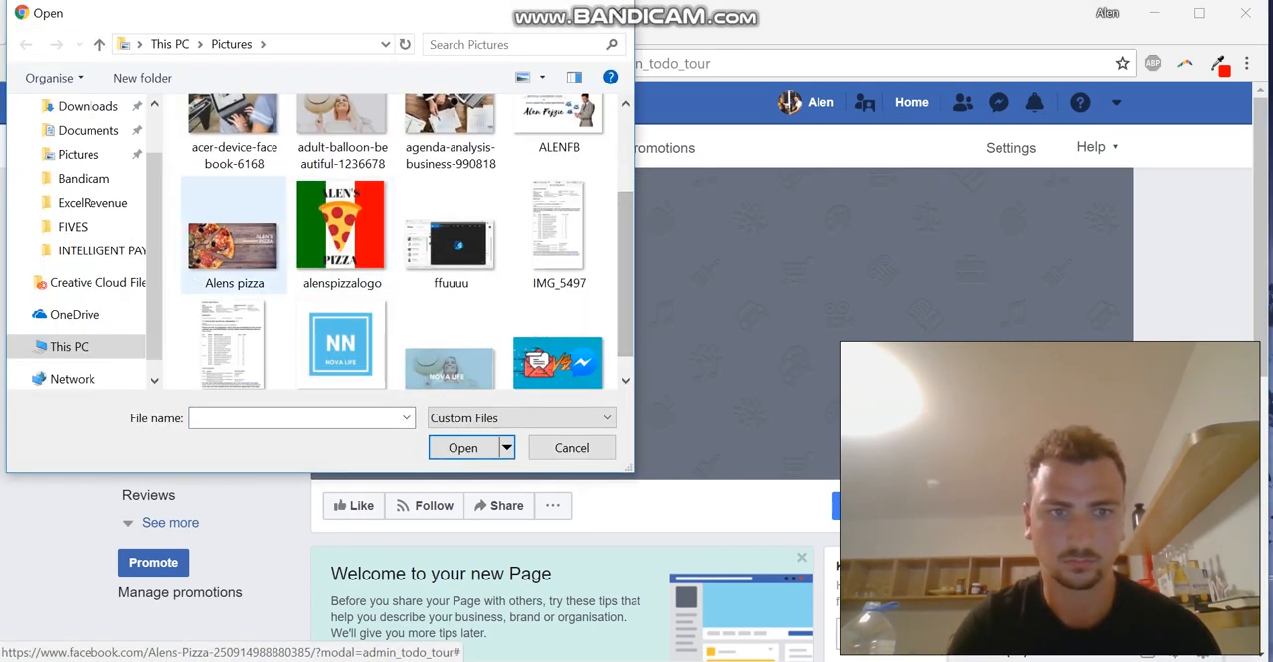
pyautogui.doubleClick(234, 238)
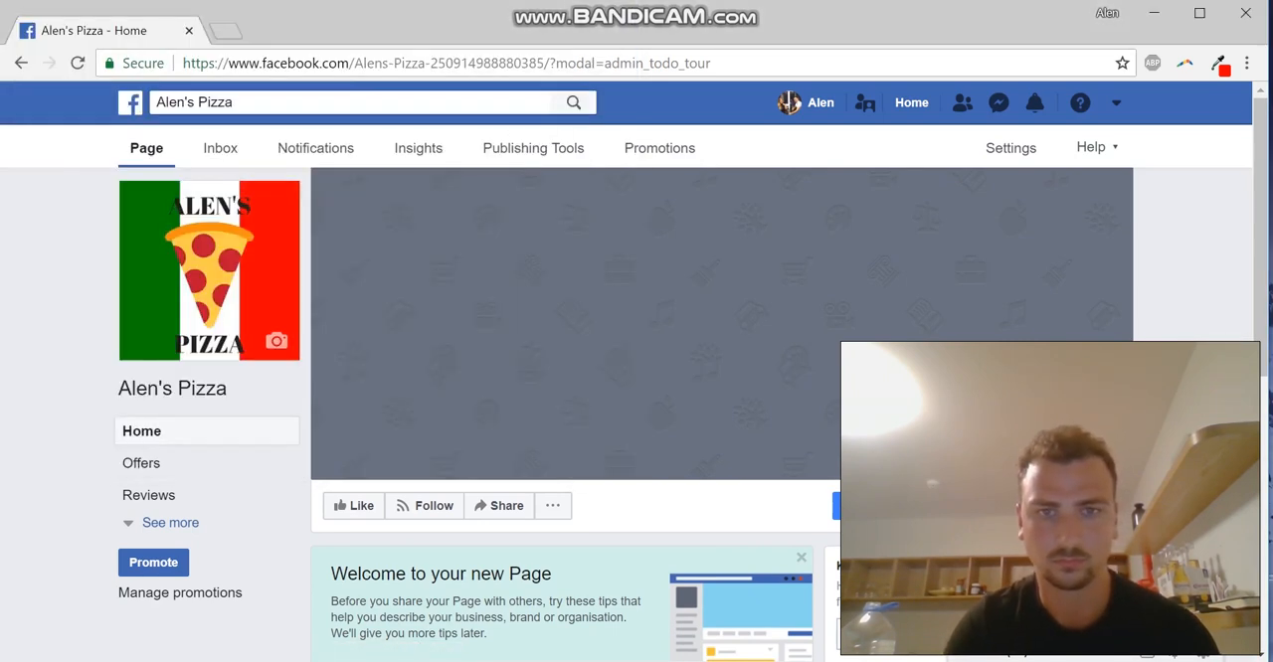
pyautogui.scroll(-4, 571, 398)
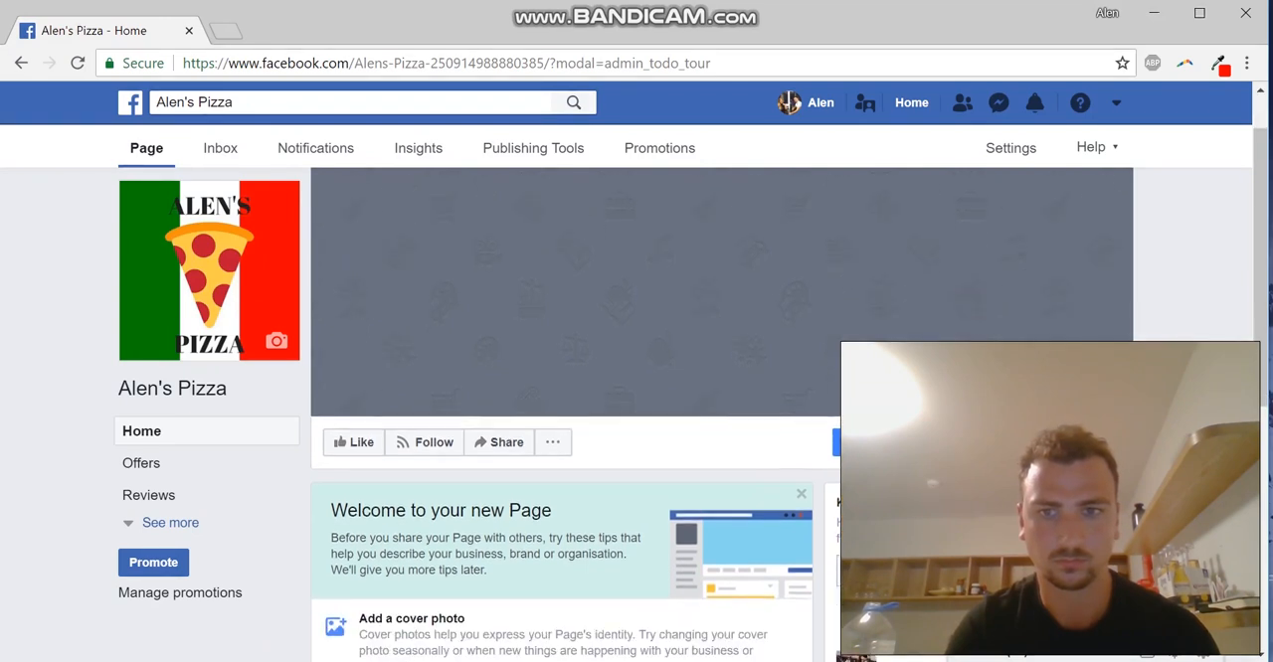
pyautogui.scroll(4, 572, 397)
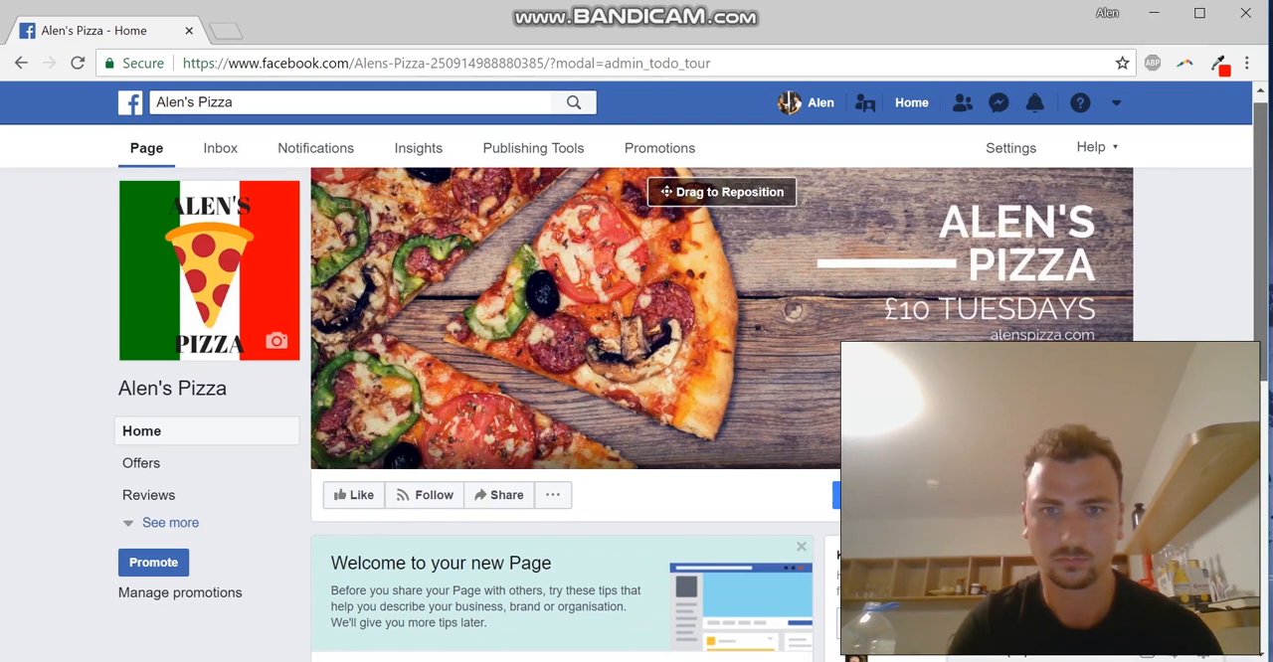
pyautogui.click(1082, 458)
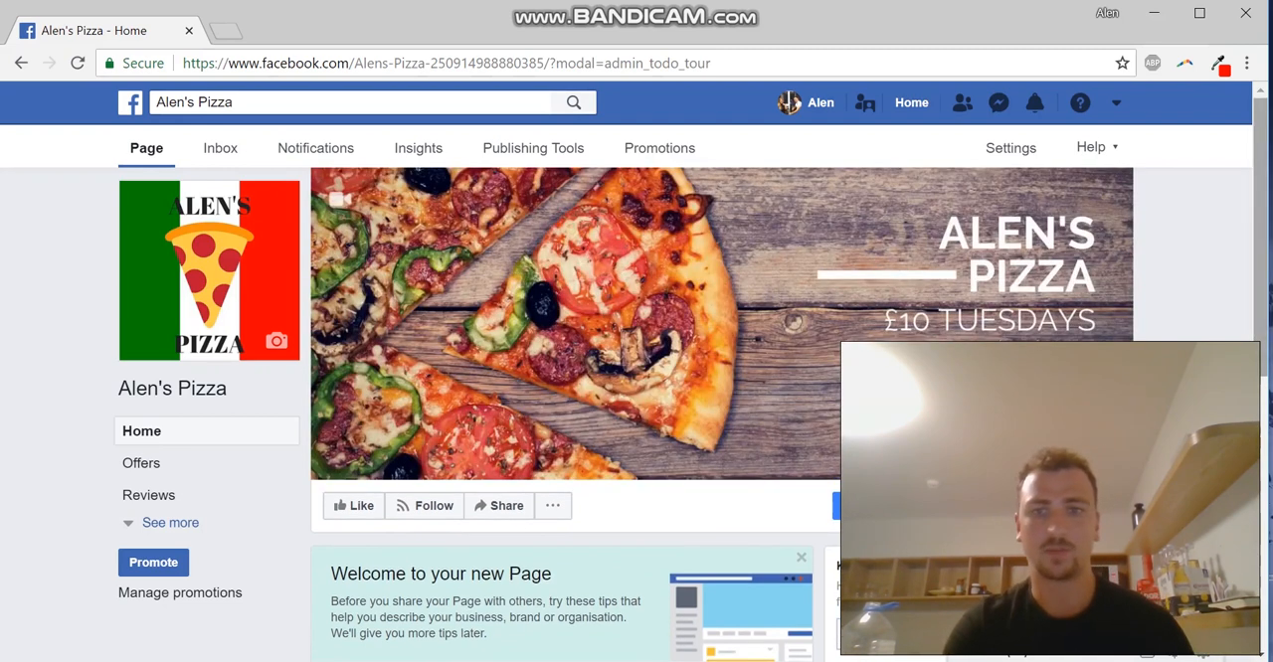
# Look over the Page with its cover photo and start creating an ad in Ads Manager
pyautogui.scroll(-1, 789, 414)
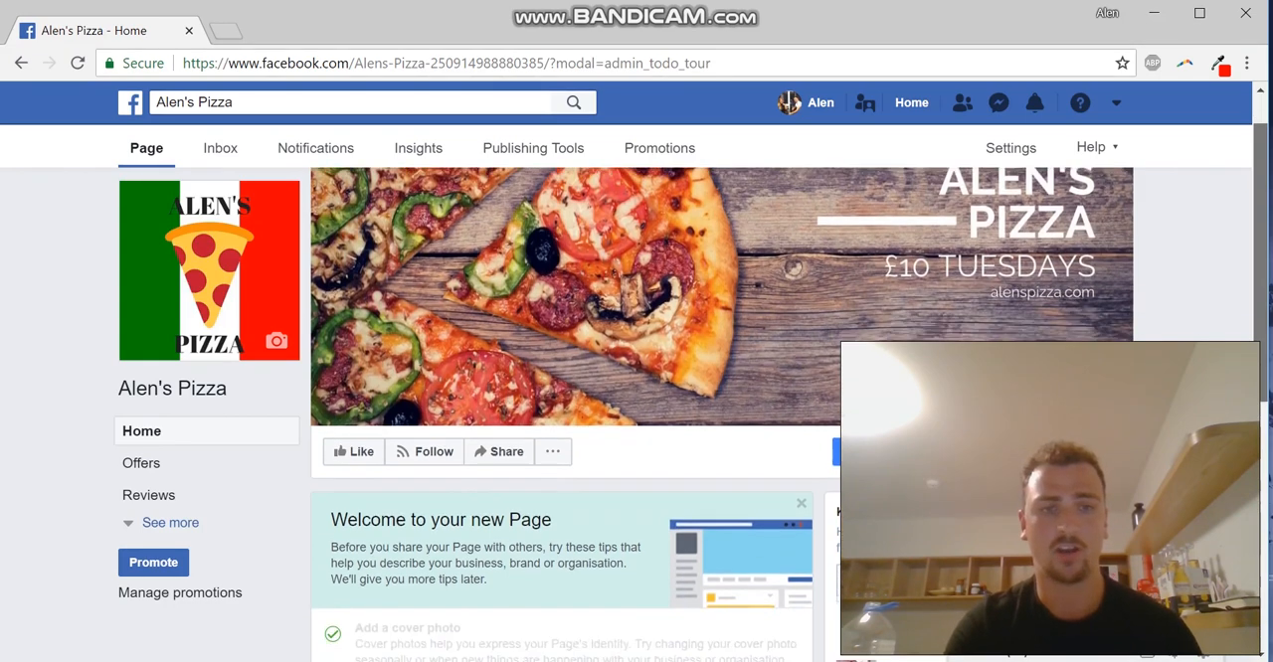
pyautogui.moveTo(1259, 383); pyautogui.dragTo(1260, 351)
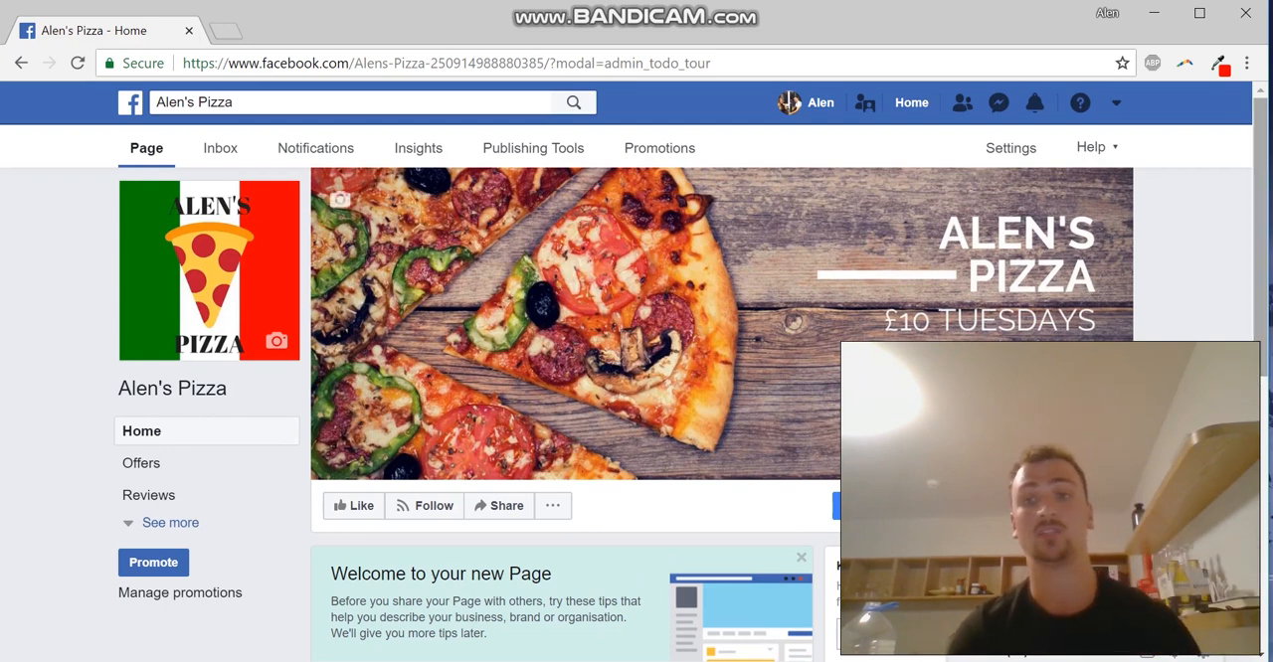
pyautogui.moveTo(1260, 238)
pyautogui.mouseDown()
pyautogui.moveTo(1261, 392)
pyautogui.moveTo(1261, 237)
pyautogui.mouseUp()
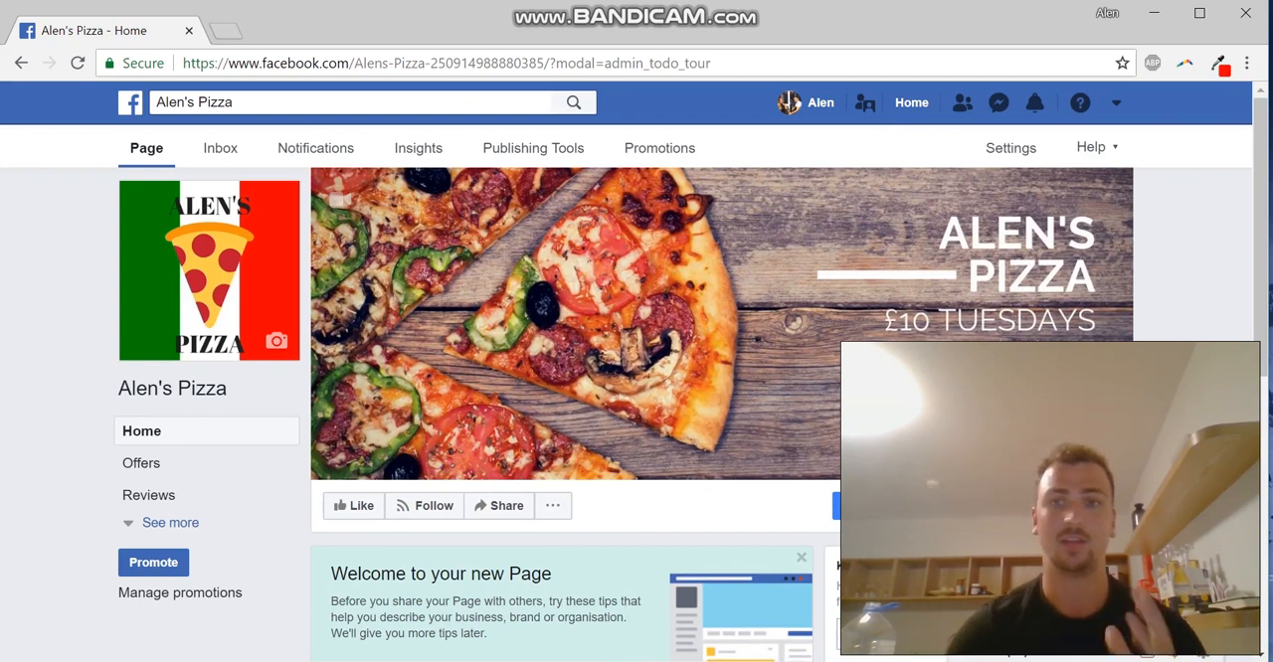
pyautogui.click(1116, 102)
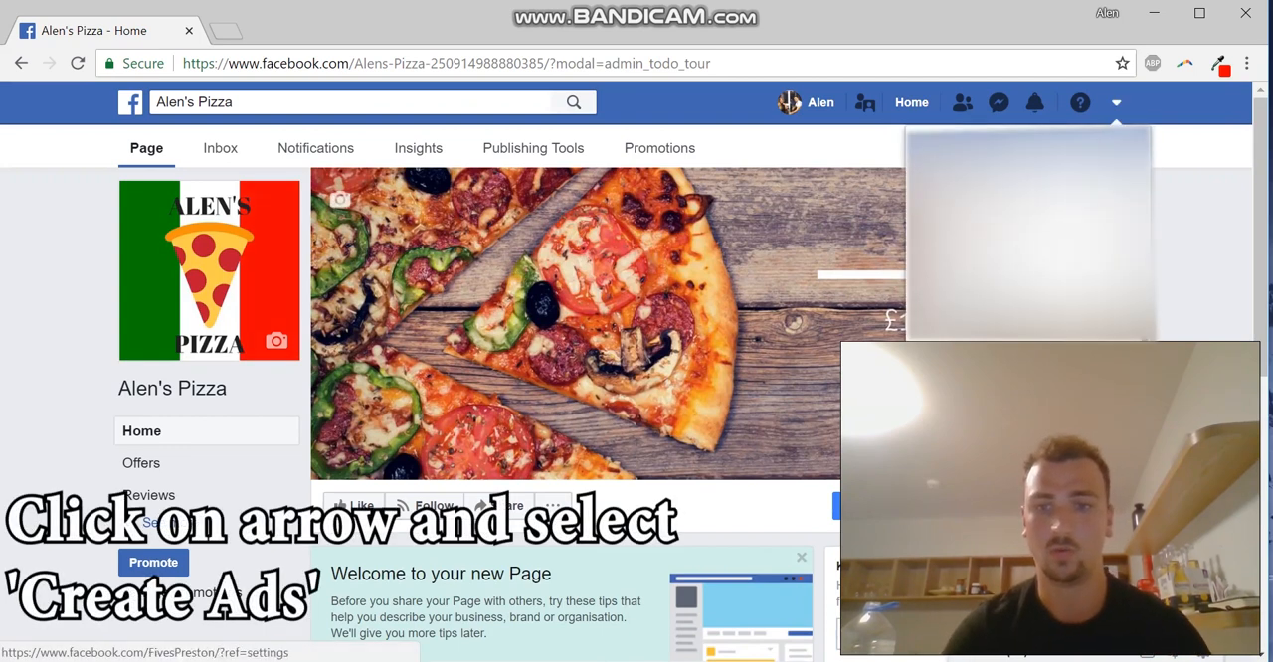
pyautogui.click(994, 402)
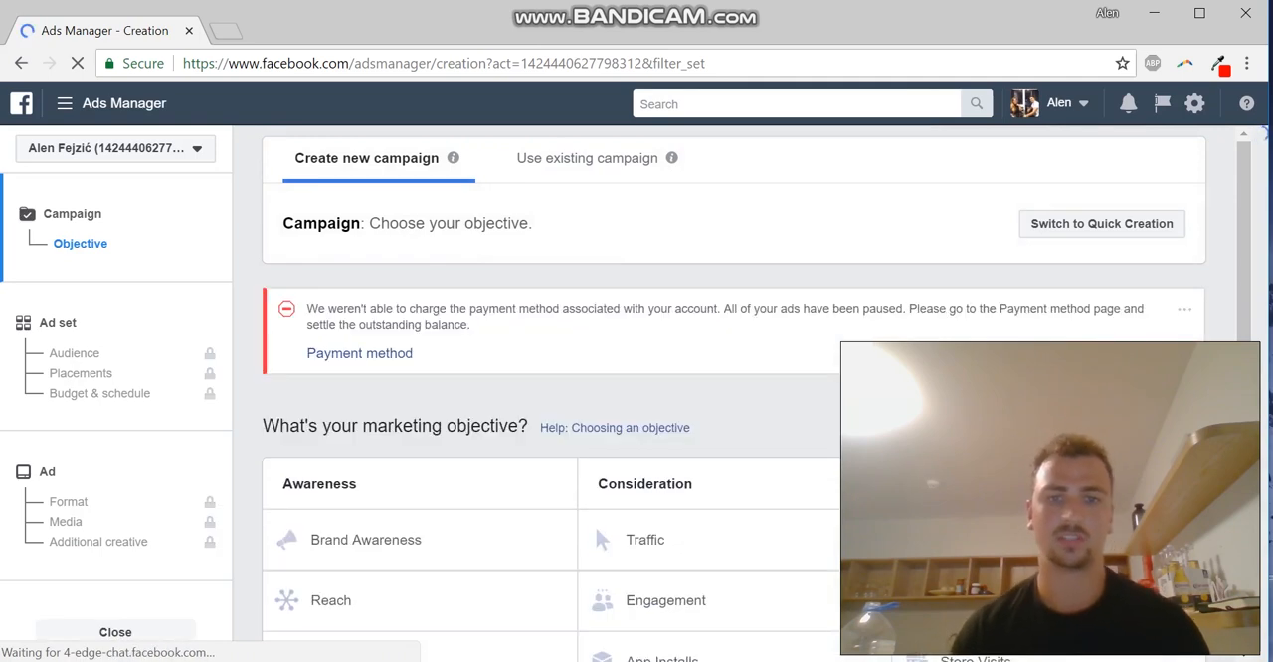
# Examine the marketing objectives offered under Awareness, Consideration and Conversion, including Brand Awareness, Reach, Traffic and Video Views
pyautogui.scroll(-2, 745, 397)
pyautogui.scroll(2, 601, 517)
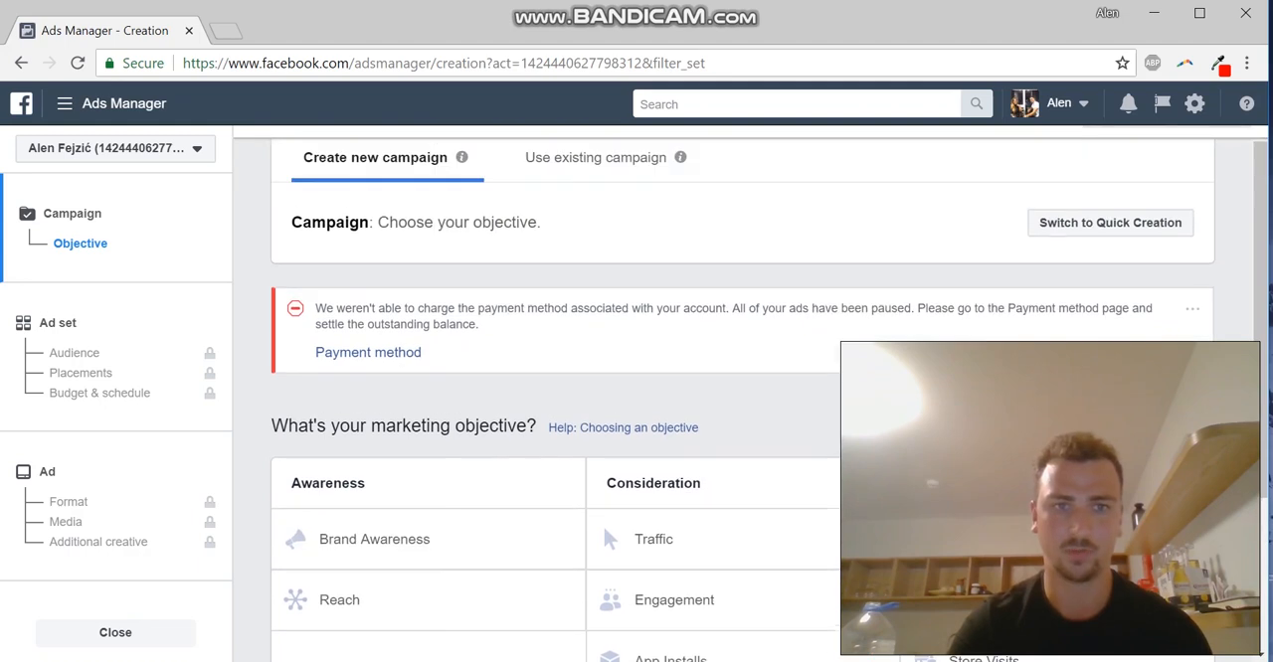
pyautogui.scroll(-2, 745, 398)
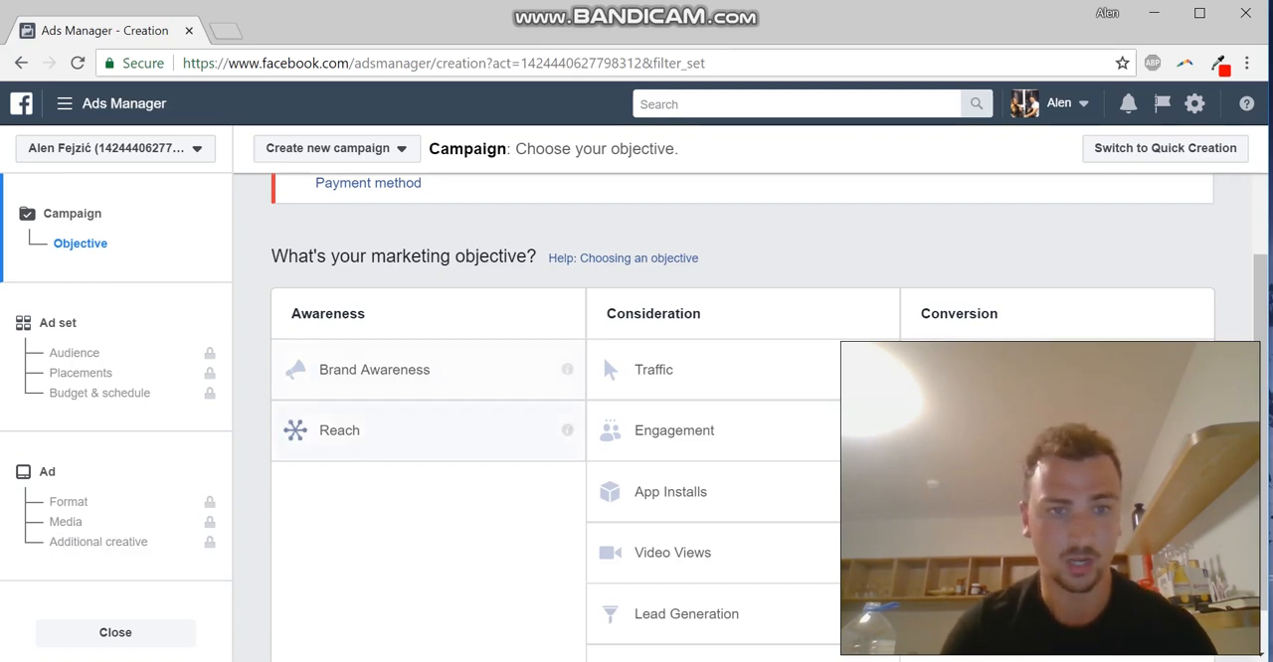
pyautogui.moveTo(567, 369)
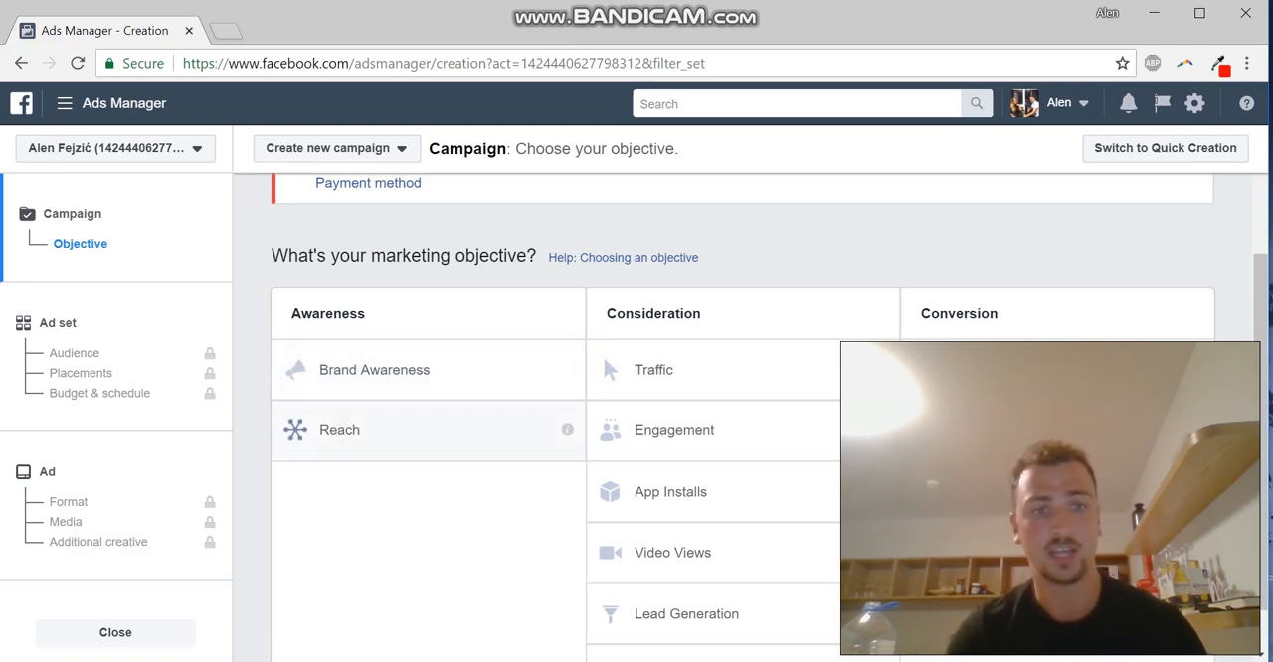
pyautogui.moveTo(567, 429)
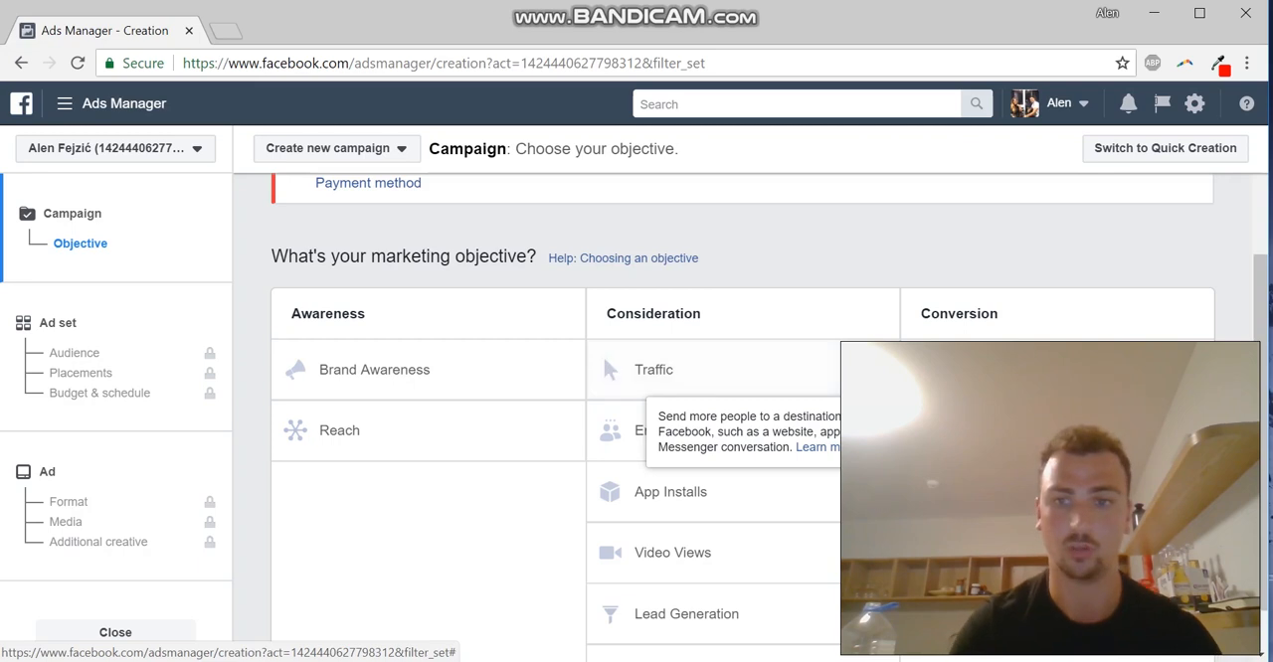
pyautogui.scroll(-1, 716, 377)
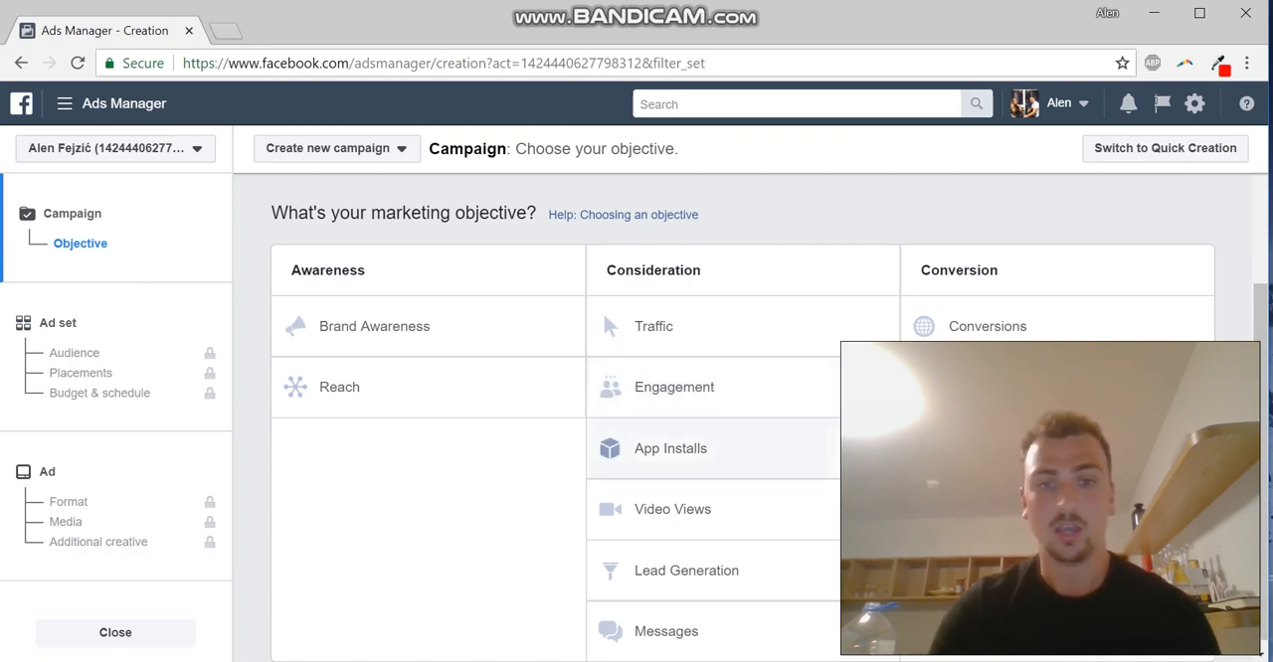
pyautogui.scroll(-1, 743, 418)
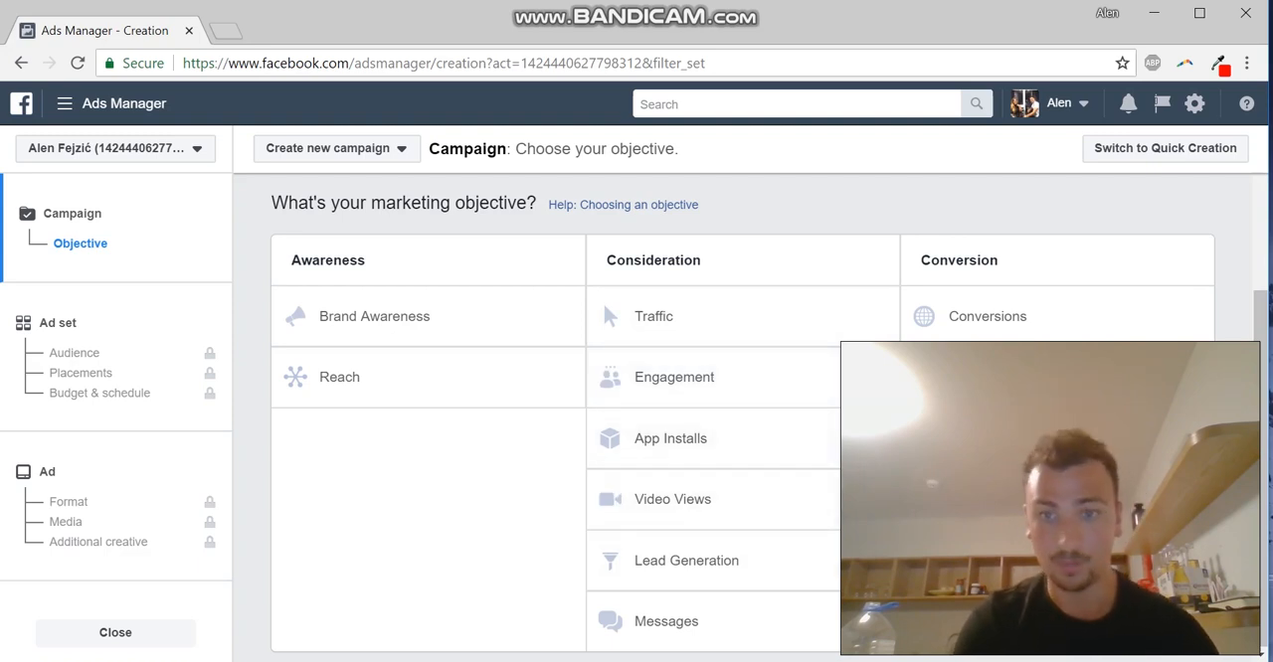
pyautogui.moveTo(1260, 448); pyautogui.dragTo(1261, 448)
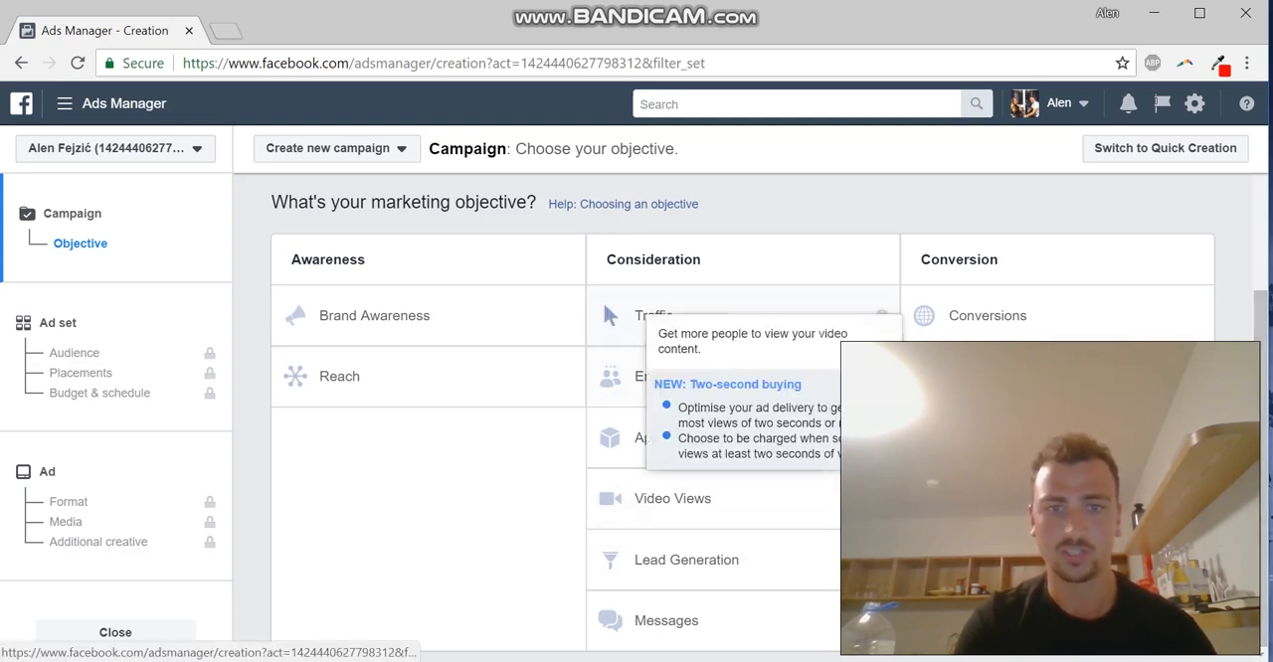
# Choose the Traffic objective, with the campaign named £10 Tuesday Pizzas, and continue to the ad set
pyautogui.click(601, 298)
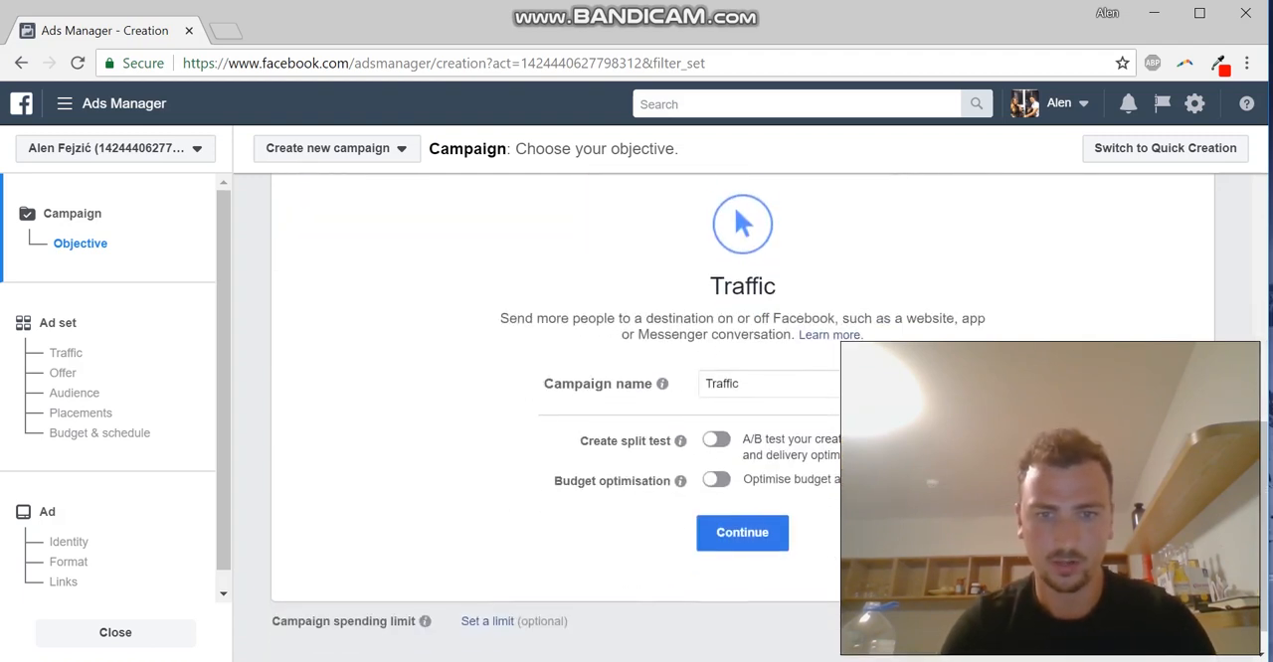
pyautogui.click(741, 516)
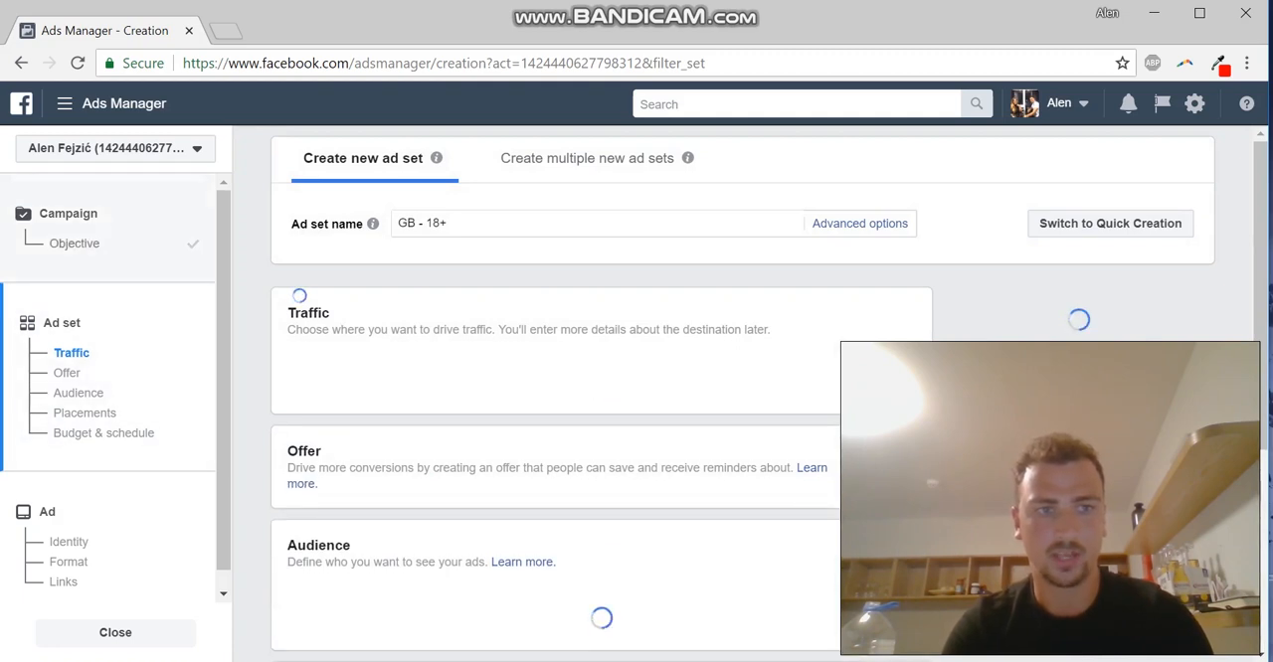
pyautogui.click(75, 244)
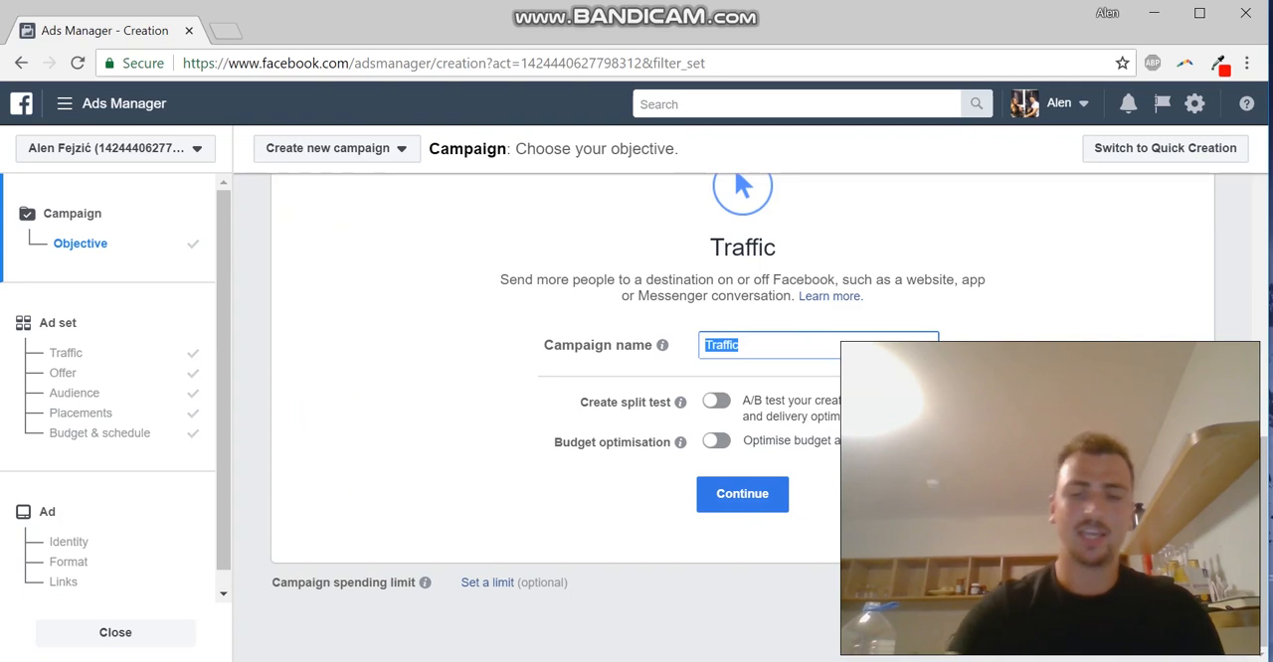
pyautogui.press('BackSpace')
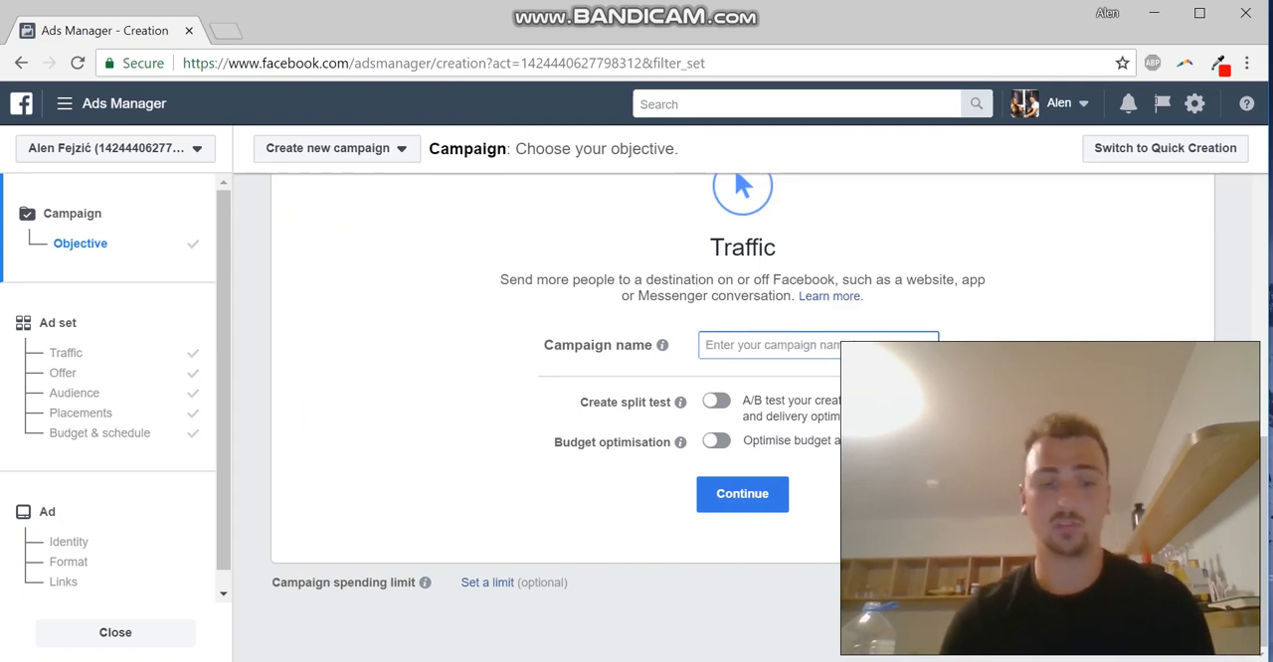
pyautogui.write('£1')
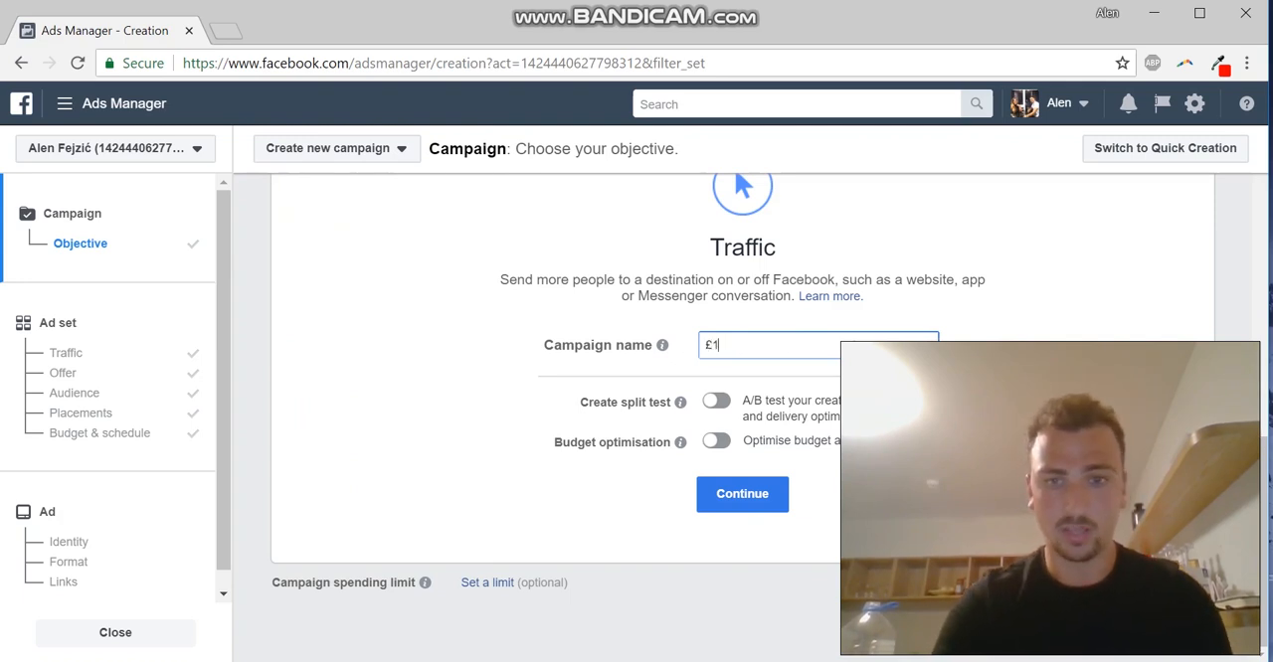
pyautogui.write('0 Tuesday')
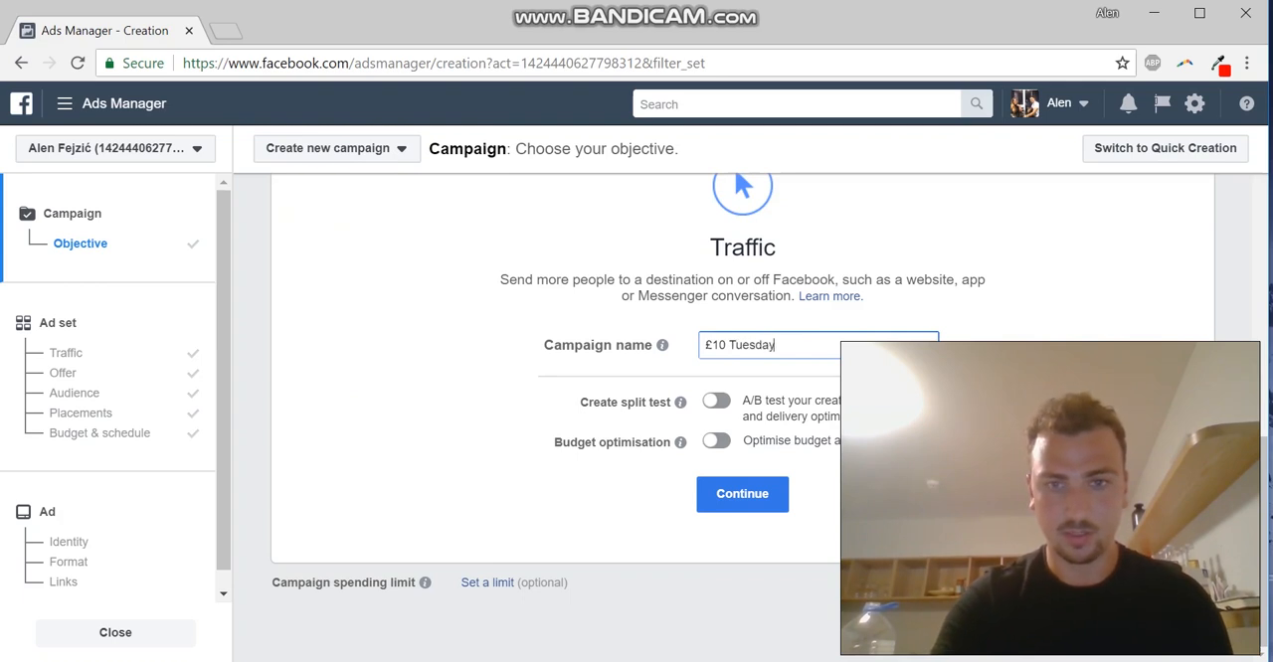
pyautogui.write(' Pizzas')
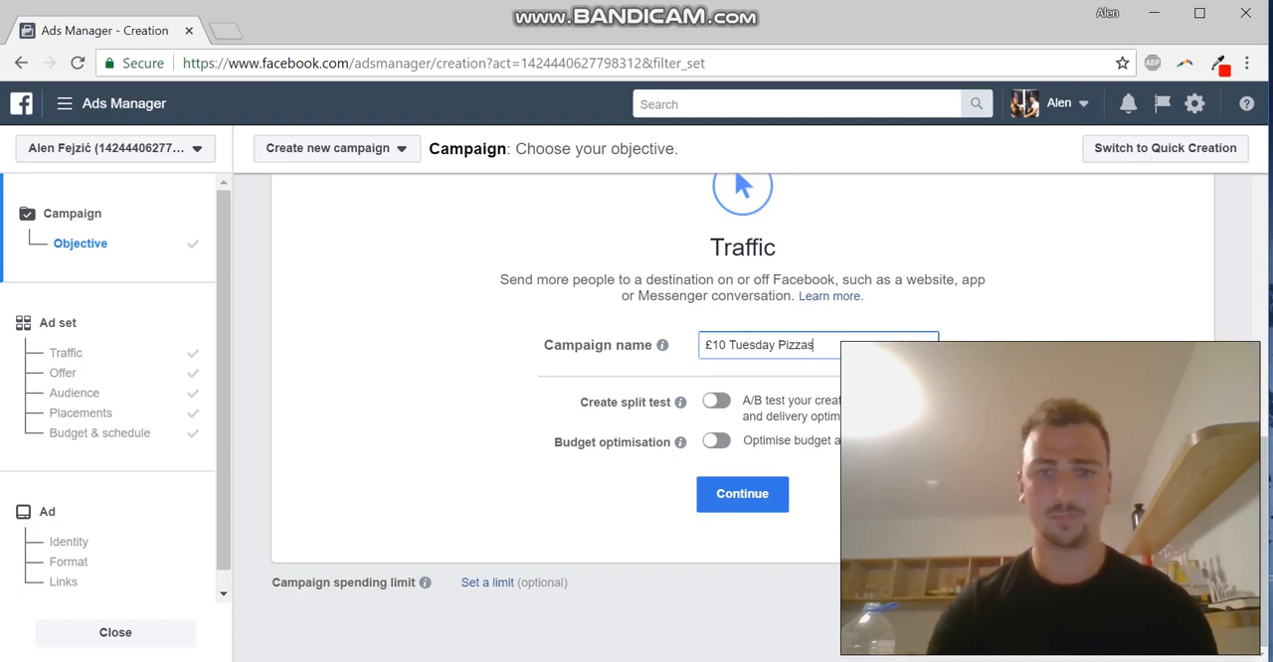
pyautogui.scroll(5, 742, 417)
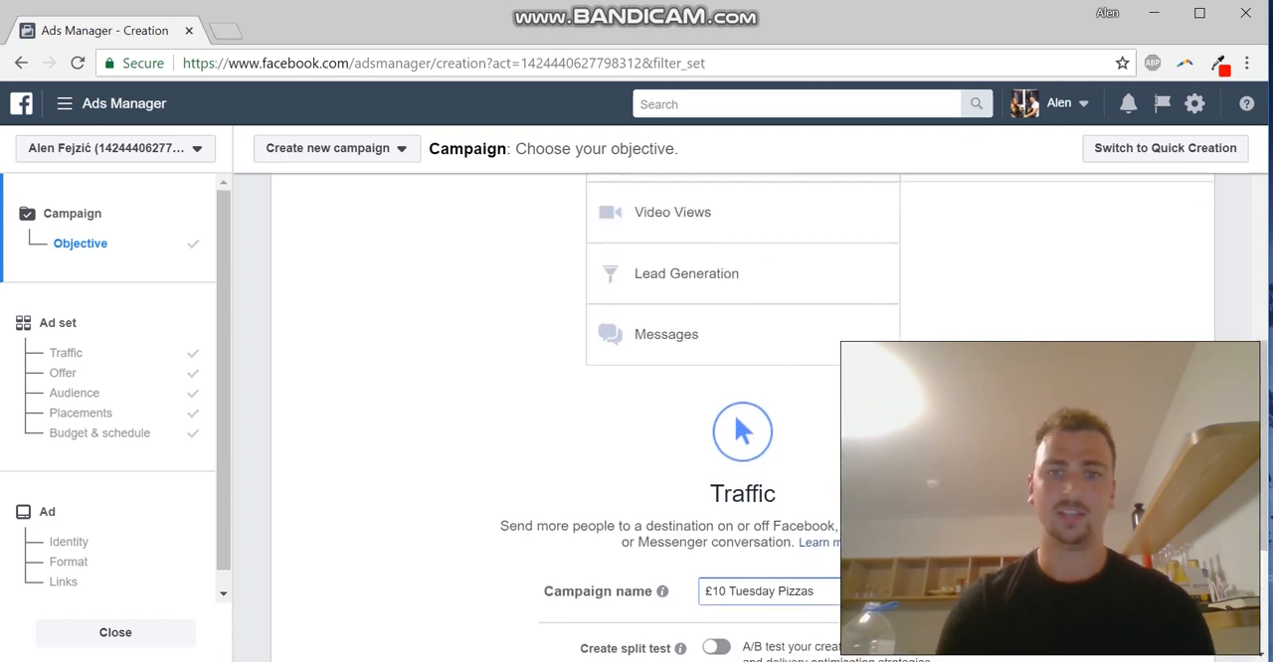
pyautogui.scroll(-5, 741, 418)
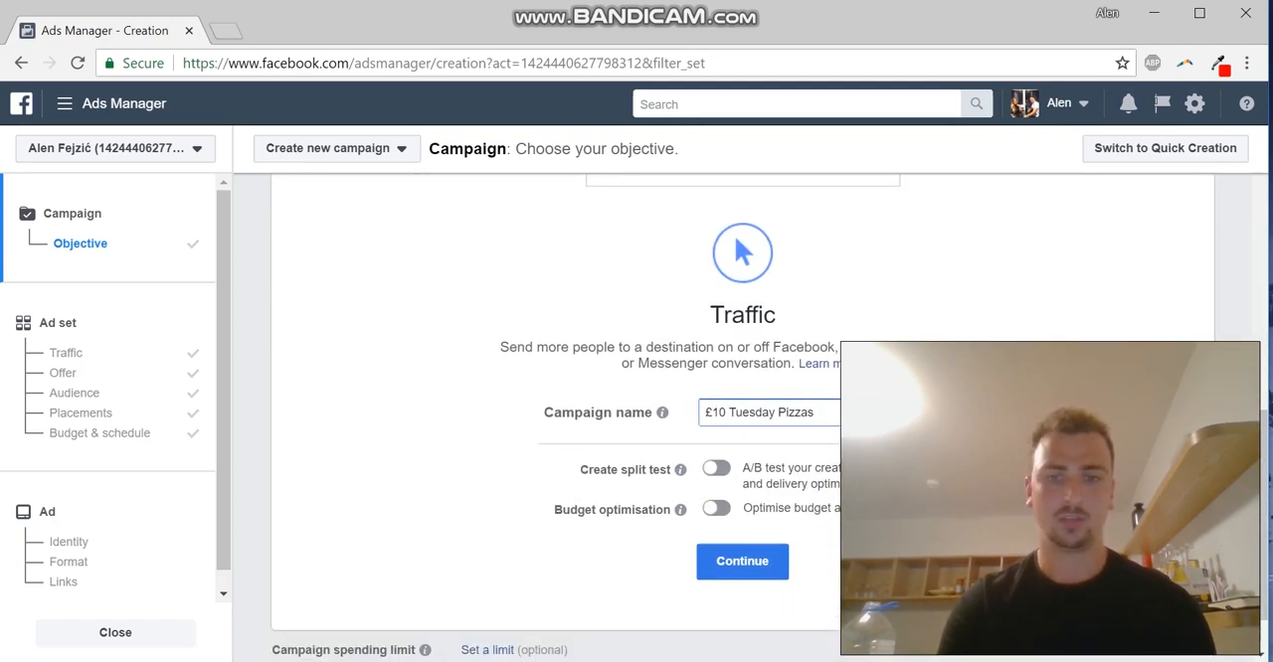
pyautogui.click(742, 493)
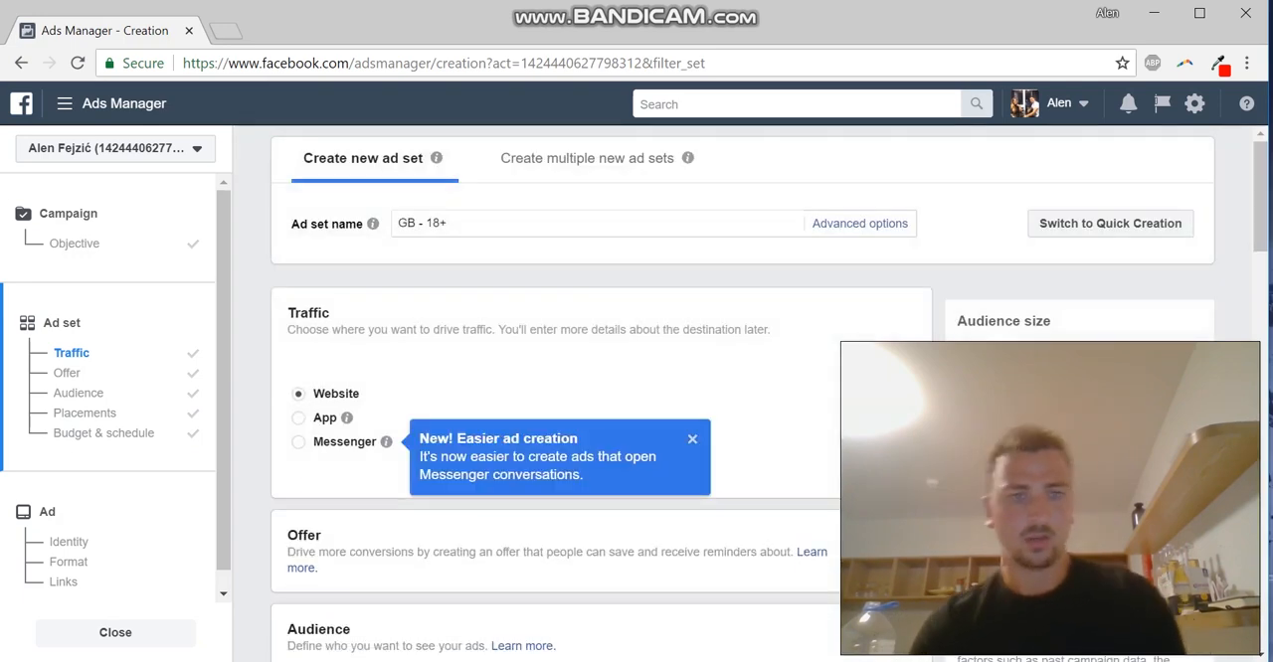
# Review the ad set's traffic destinations, offer option and audience settings for locations, age, gender and languages
pyautogui.moveTo(346, 418)
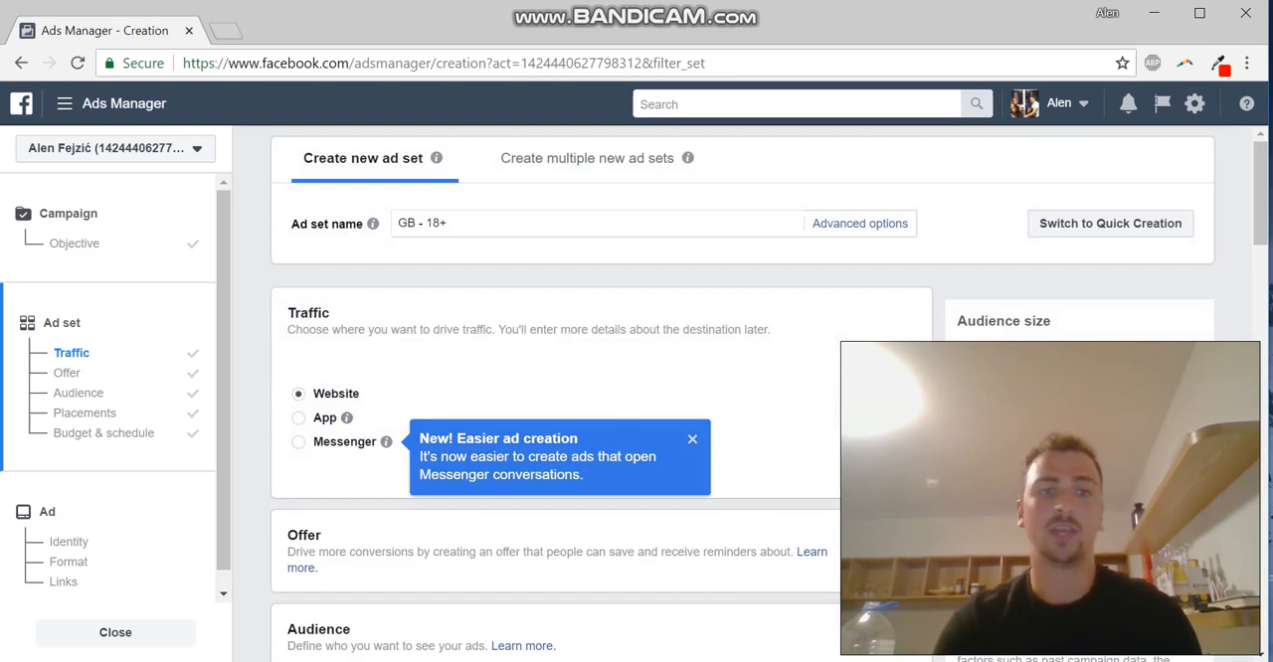
pyautogui.scroll(-1, 557, 397)
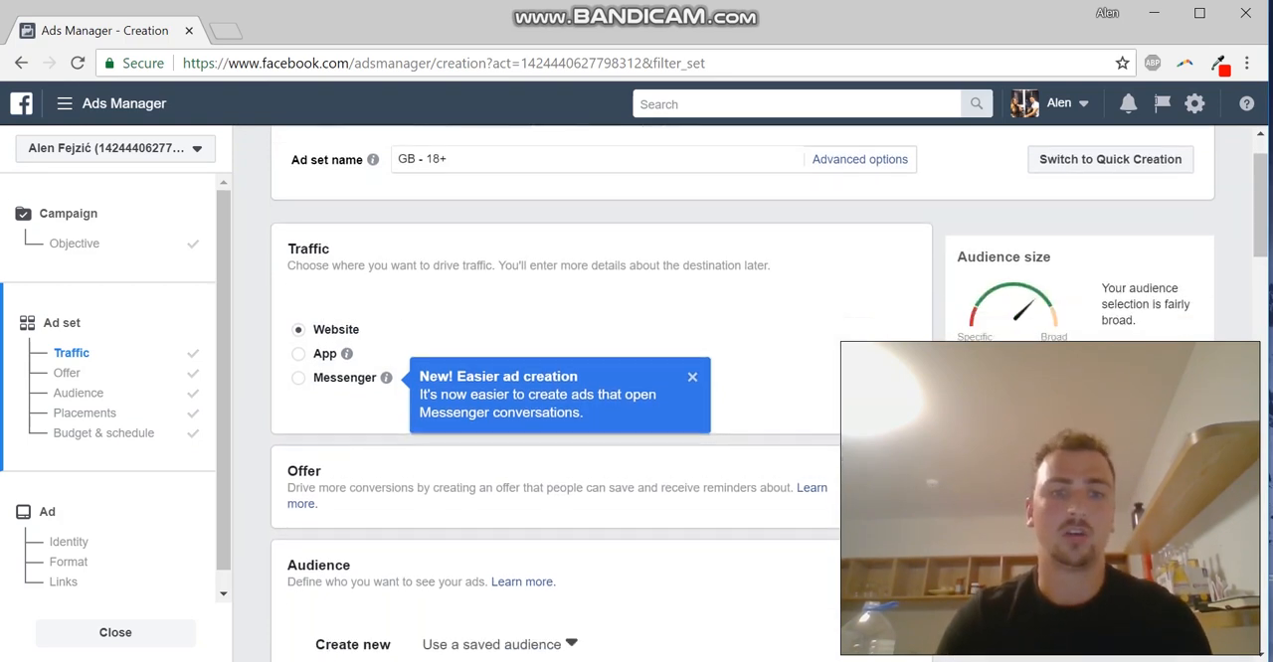
pyautogui.scroll(-1, 557, 398)
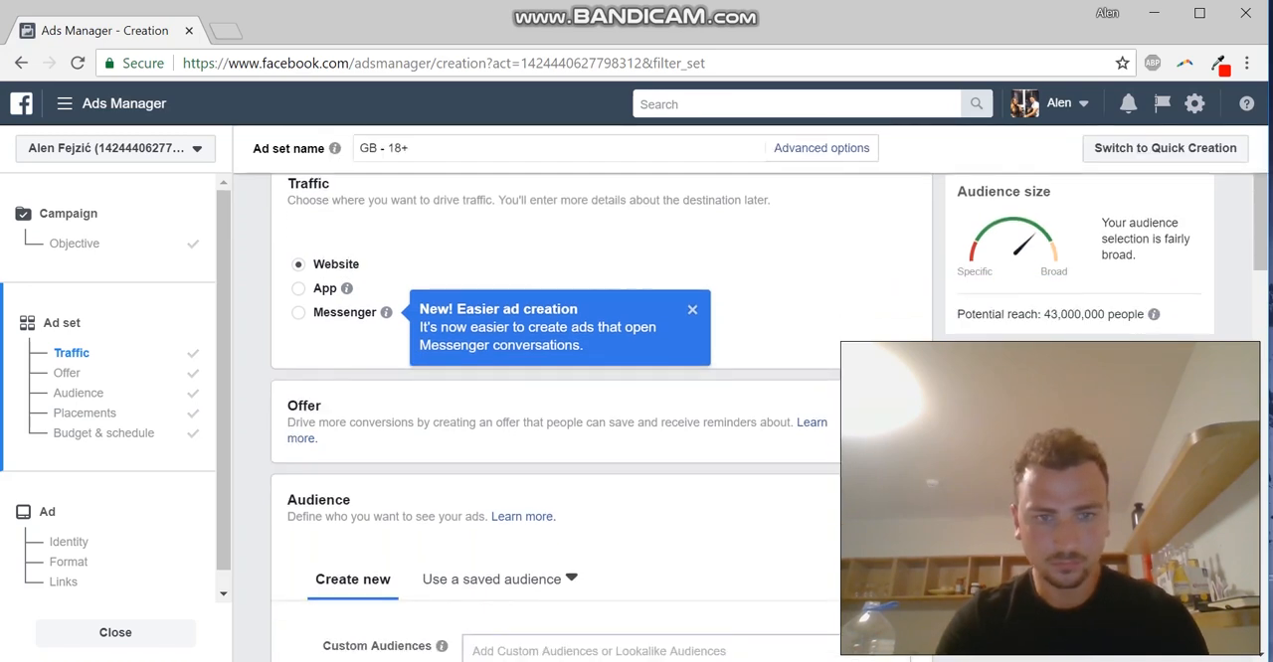
pyautogui.scroll(-2, 557, 397)
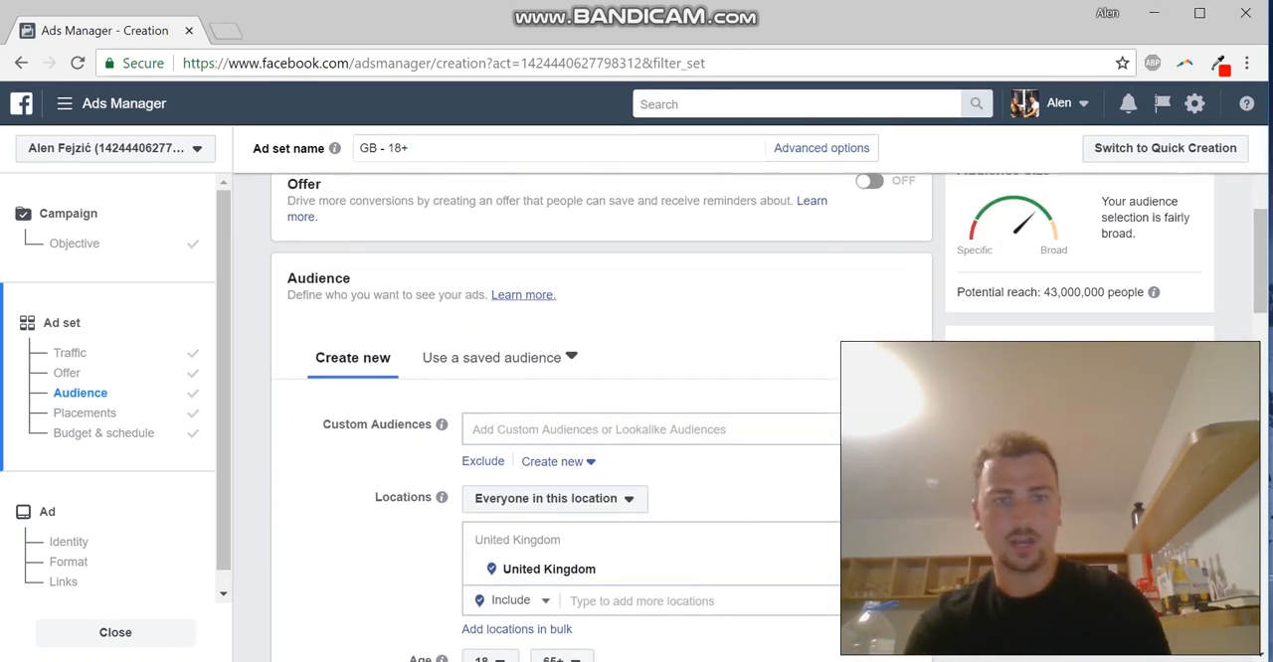
pyautogui.scroll(-2, 557, 398)
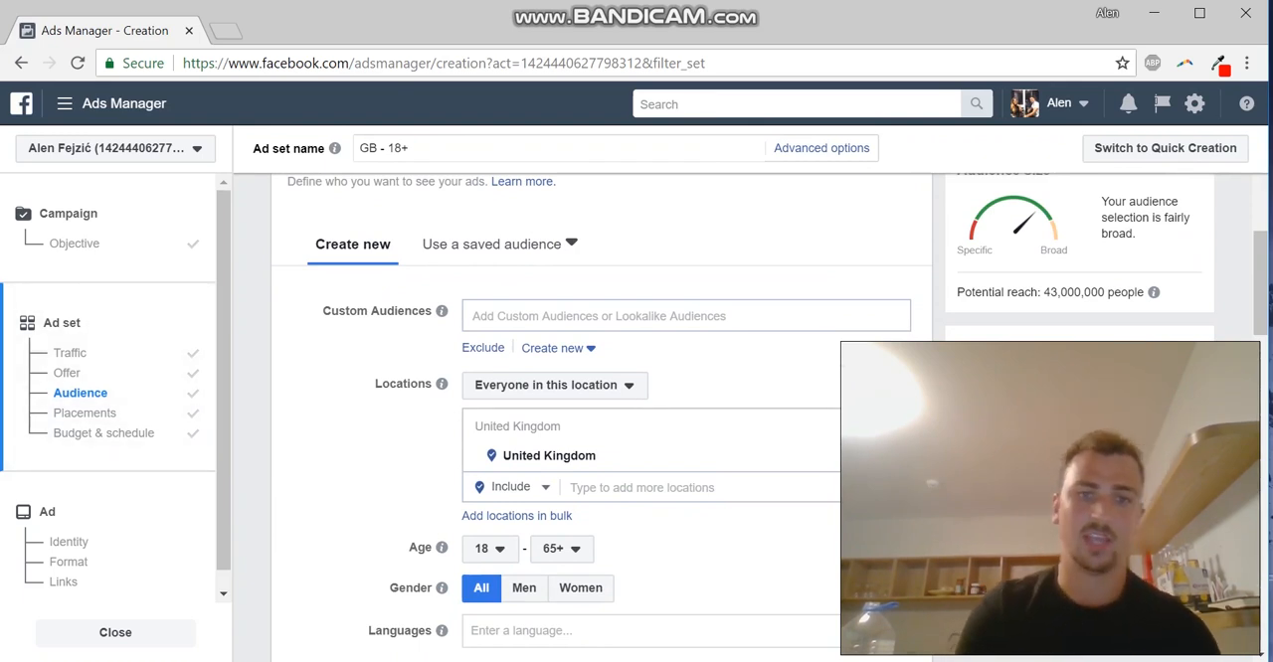
pyautogui.scroll(-1, 596, 412)
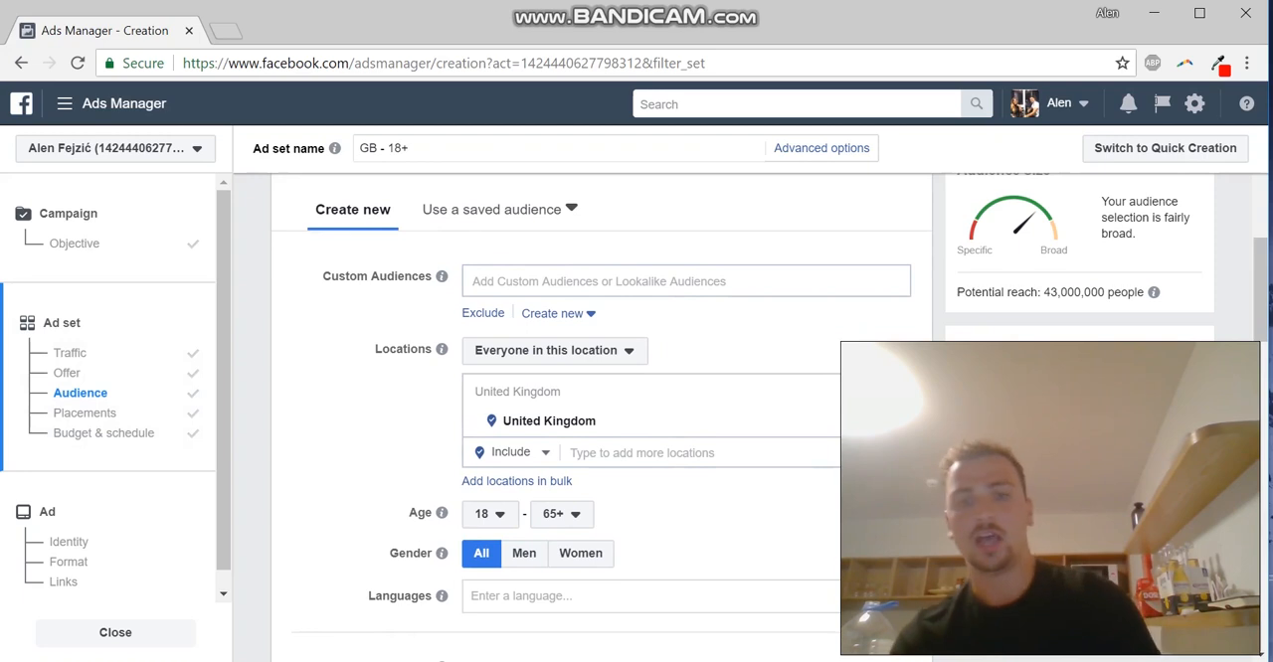
pyautogui.scroll(-1, 597, 413)
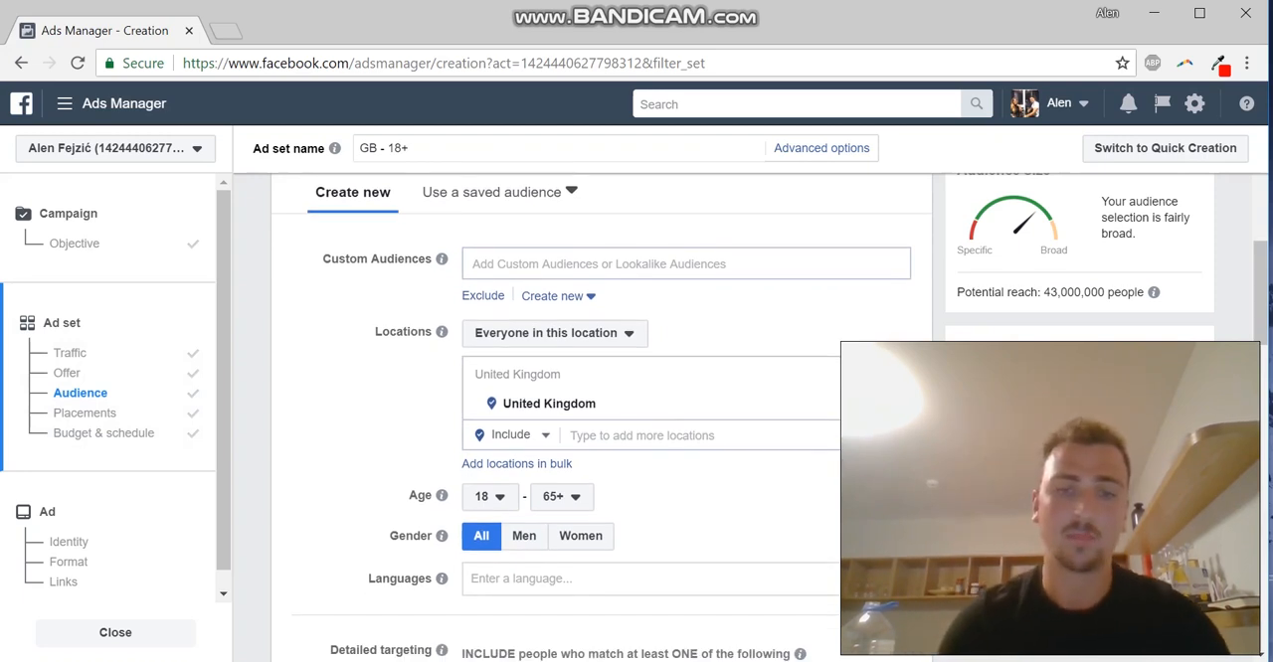
# Set the audience location to Preston, Lancashire, England
pyautogui.click(642, 436)
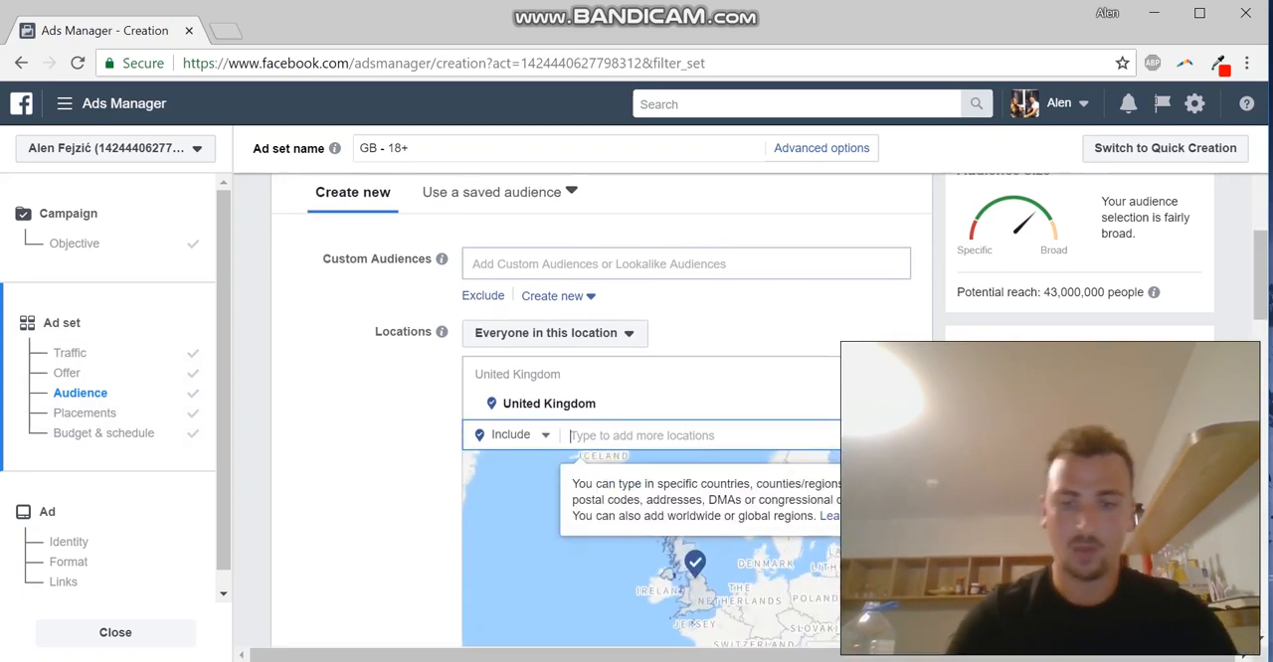
pyautogui.write('Preston')
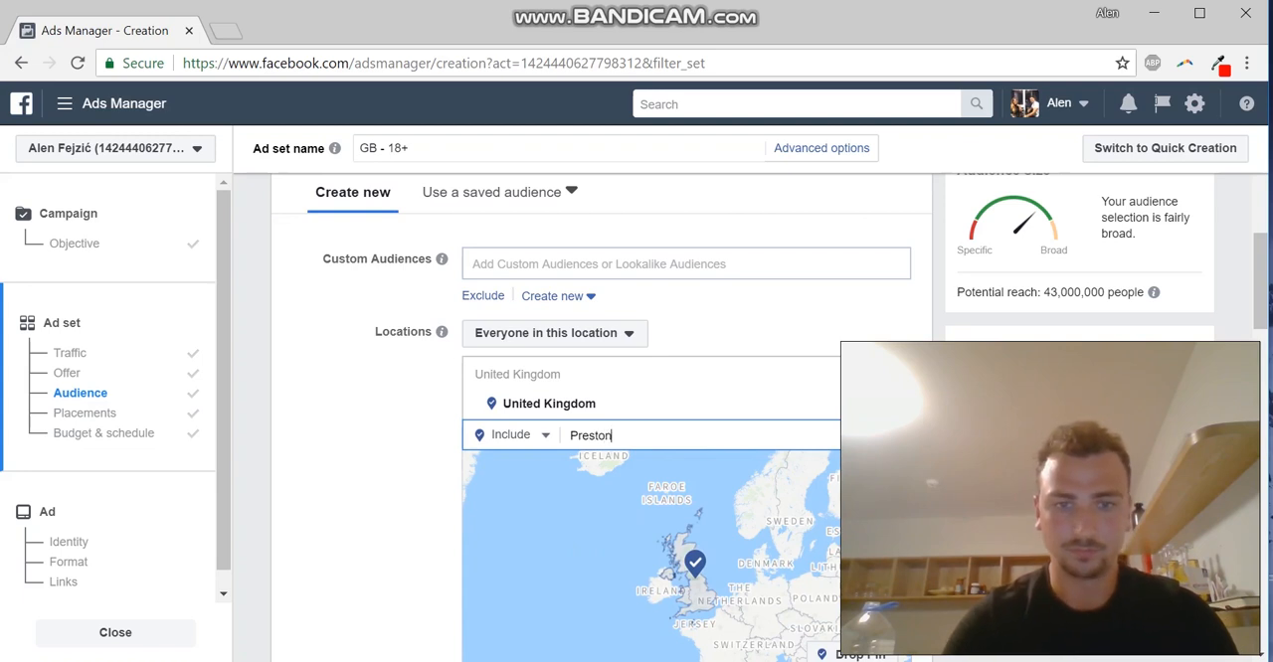
pyautogui.press('Down')
pyautogui.press('Down')
pyautogui.press('Down')
pyautogui.press('Down')
pyautogui.press('Down')
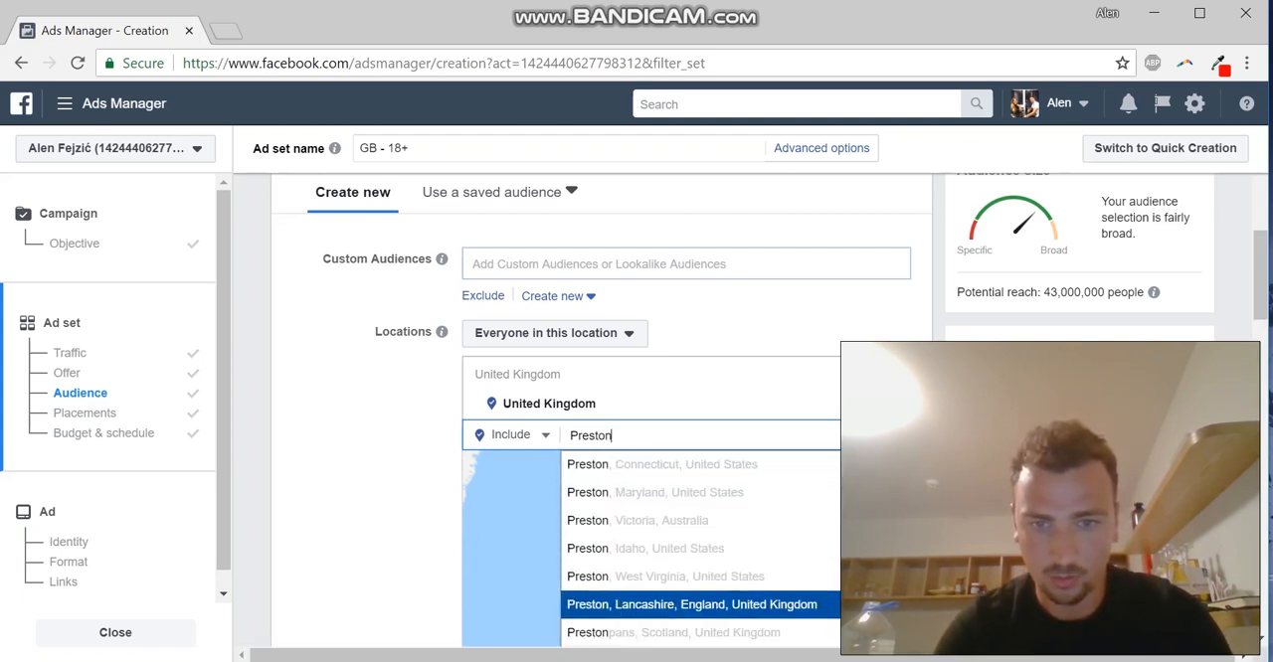
pyautogui.press('Return')
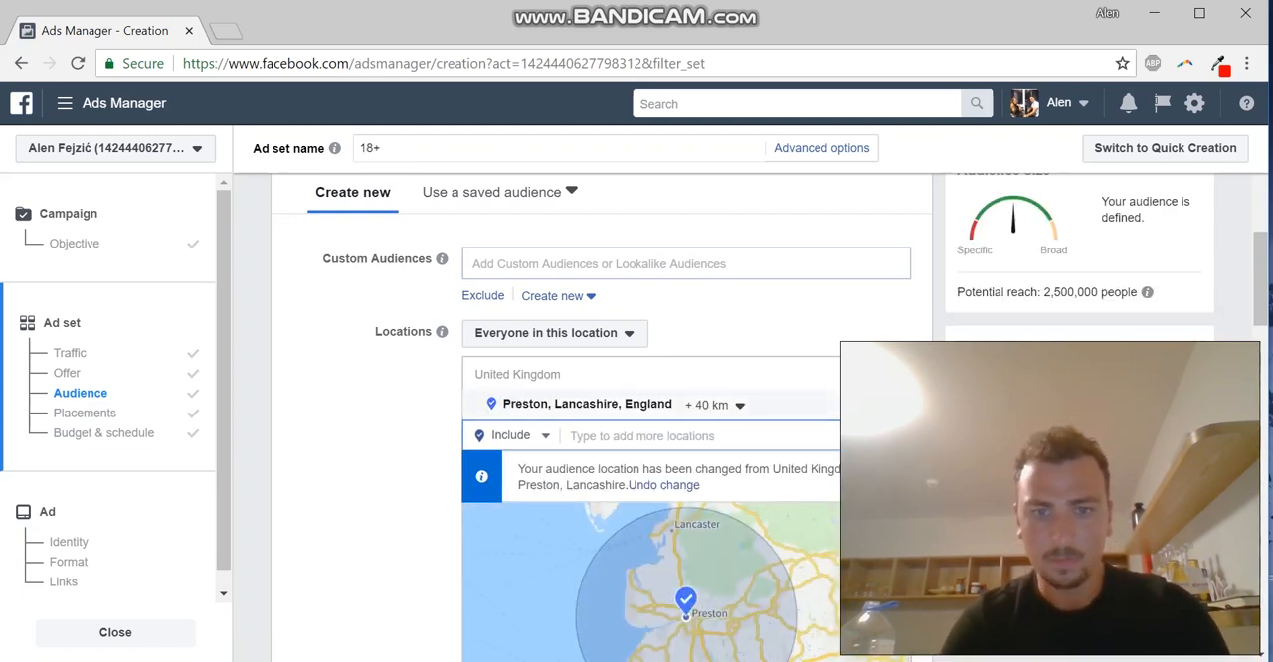
# Set the targeting radius around Preston to 20 km
pyautogui.scroll(-1, 686, 417)
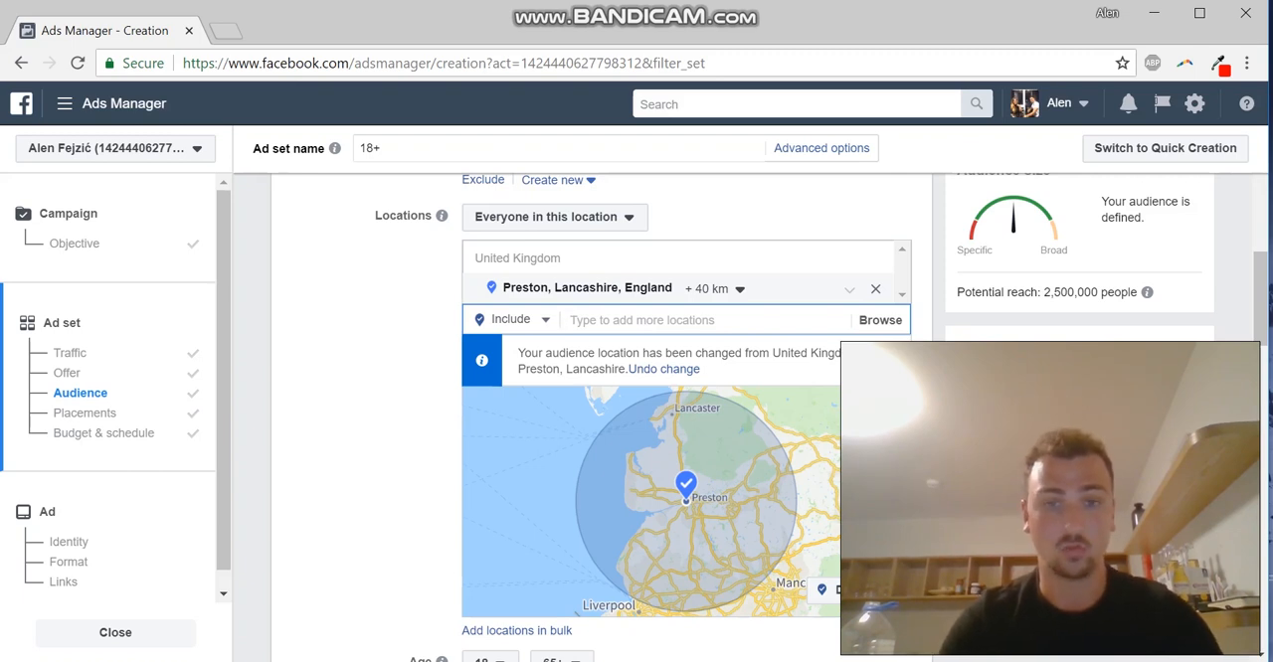
pyautogui.click(715, 290)
pyautogui.click(804, 385)
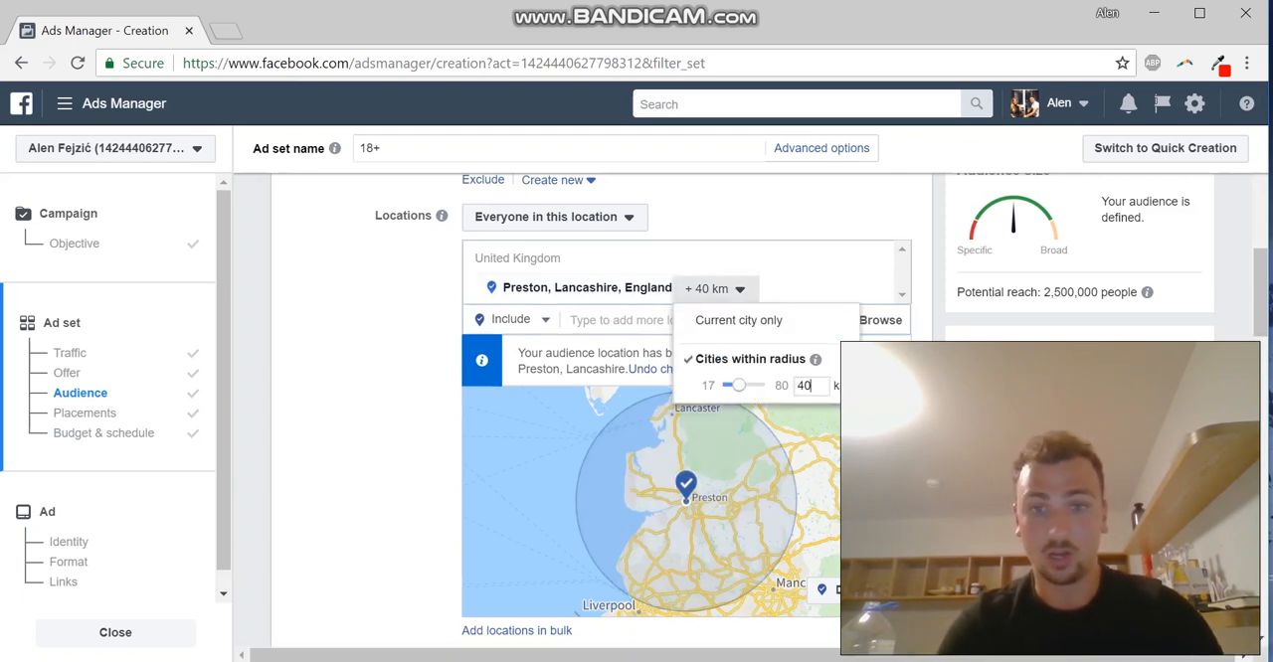
pyautogui.press('BackSpace')
pyautogui.write('2')
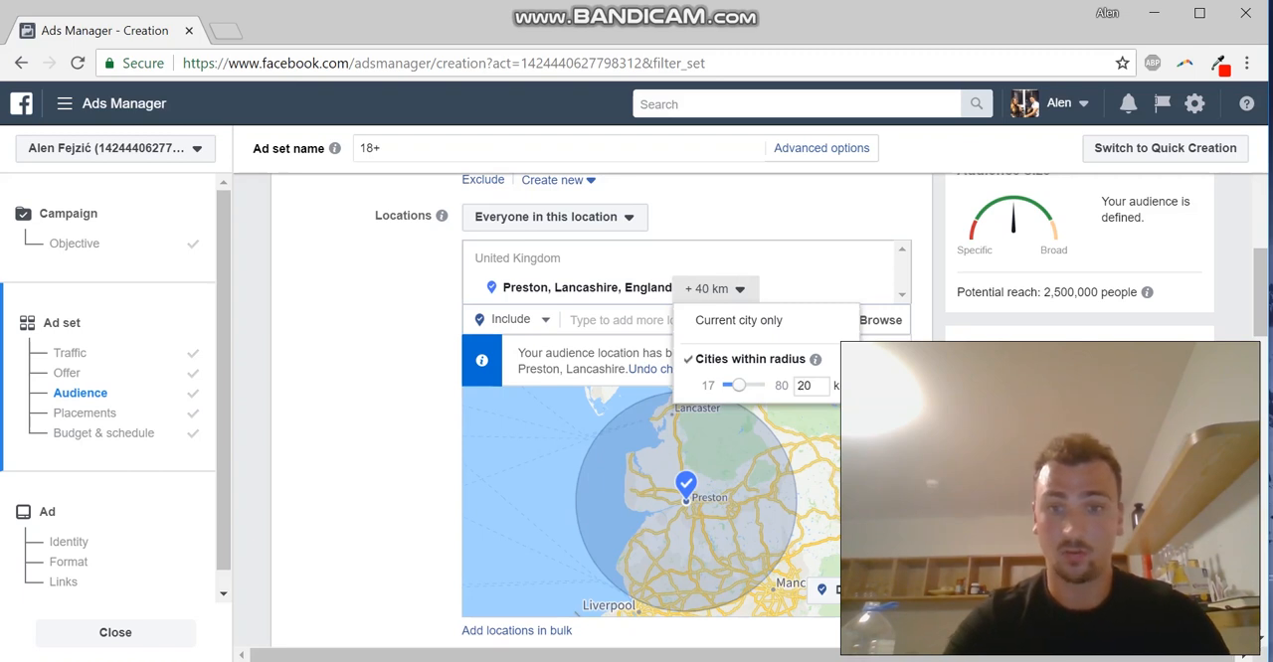
pyautogui.press('Return')
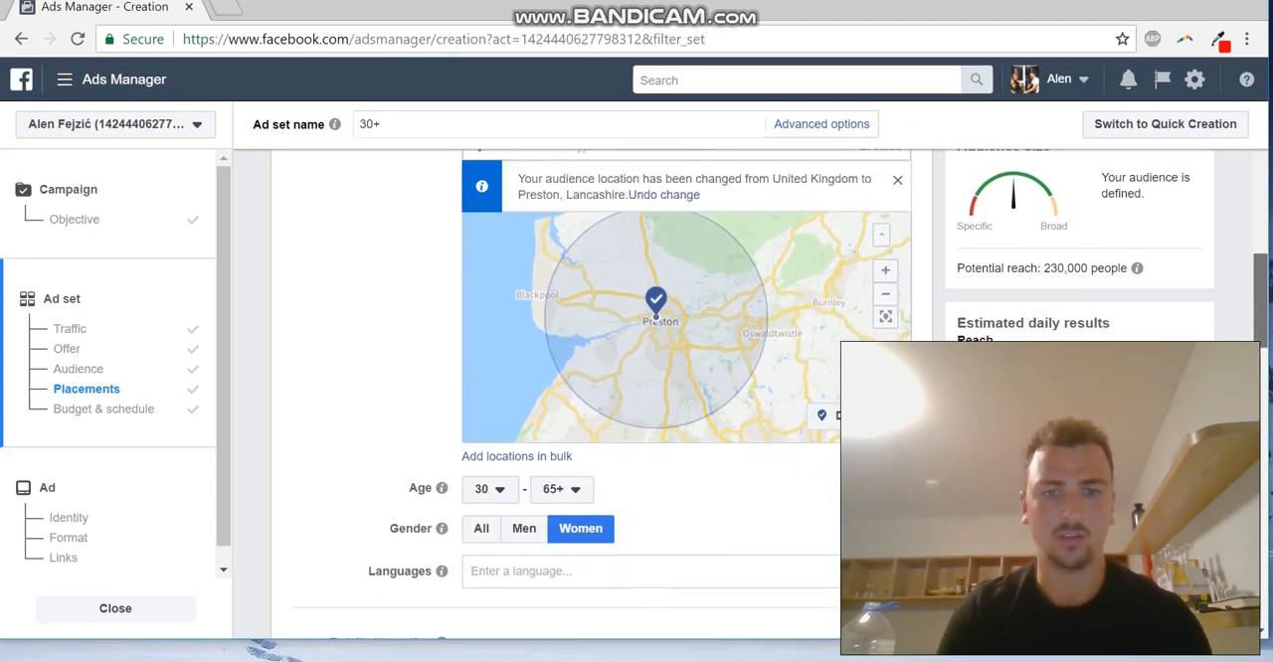
# Review the ad set's location map, age, gender, language and detailed targeting settings
pyautogui.scroll(-1, 636, 398)
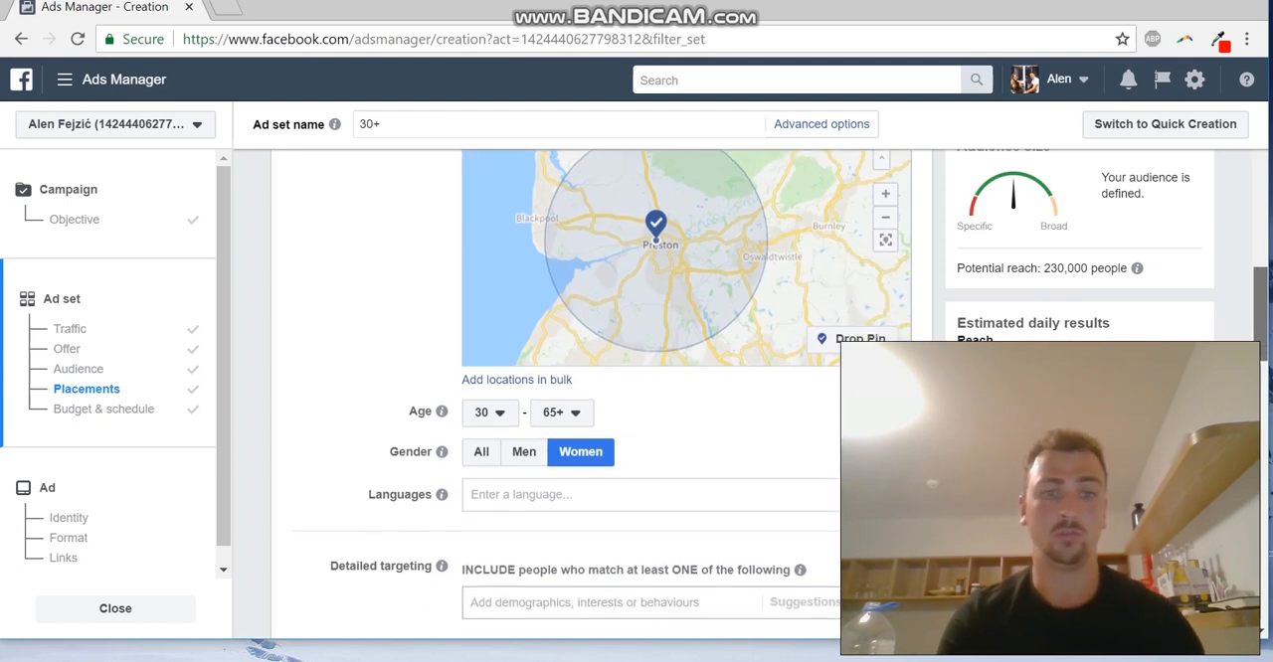
pyautogui.scroll(-1, 636, 397)
pyautogui.scroll(2, 636, 398)
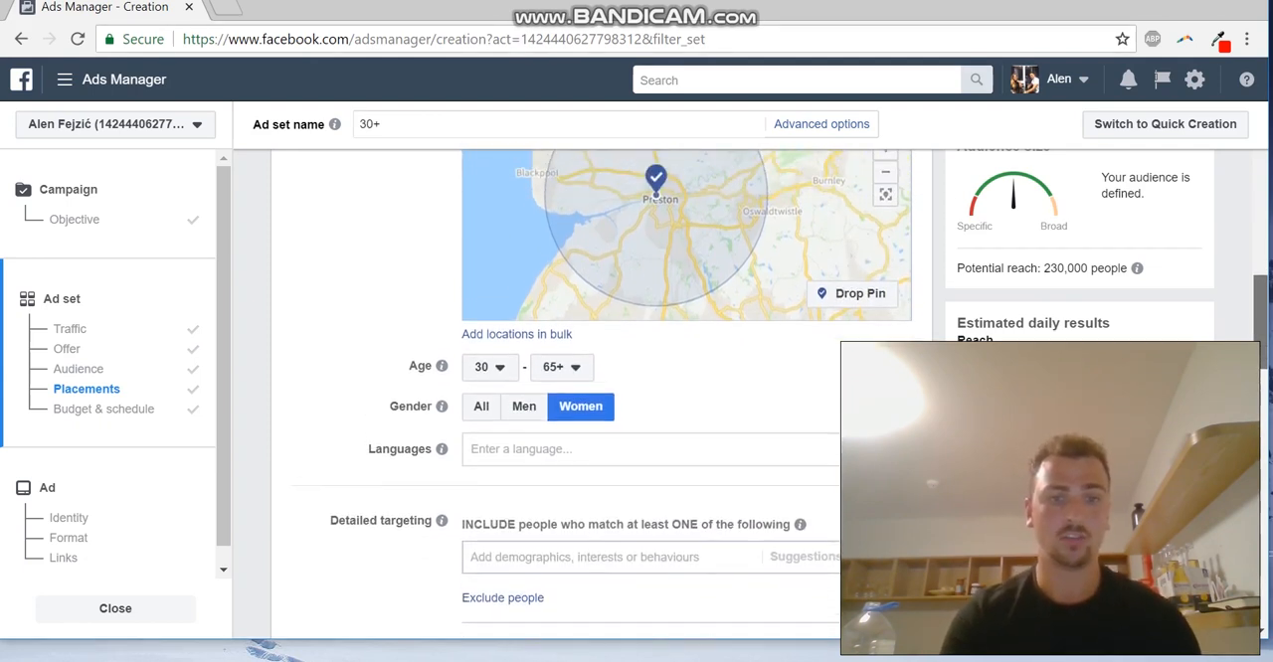
pyautogui.scroll(2, 637, 397)
pyautogui.scroll(-2, 636, 398)
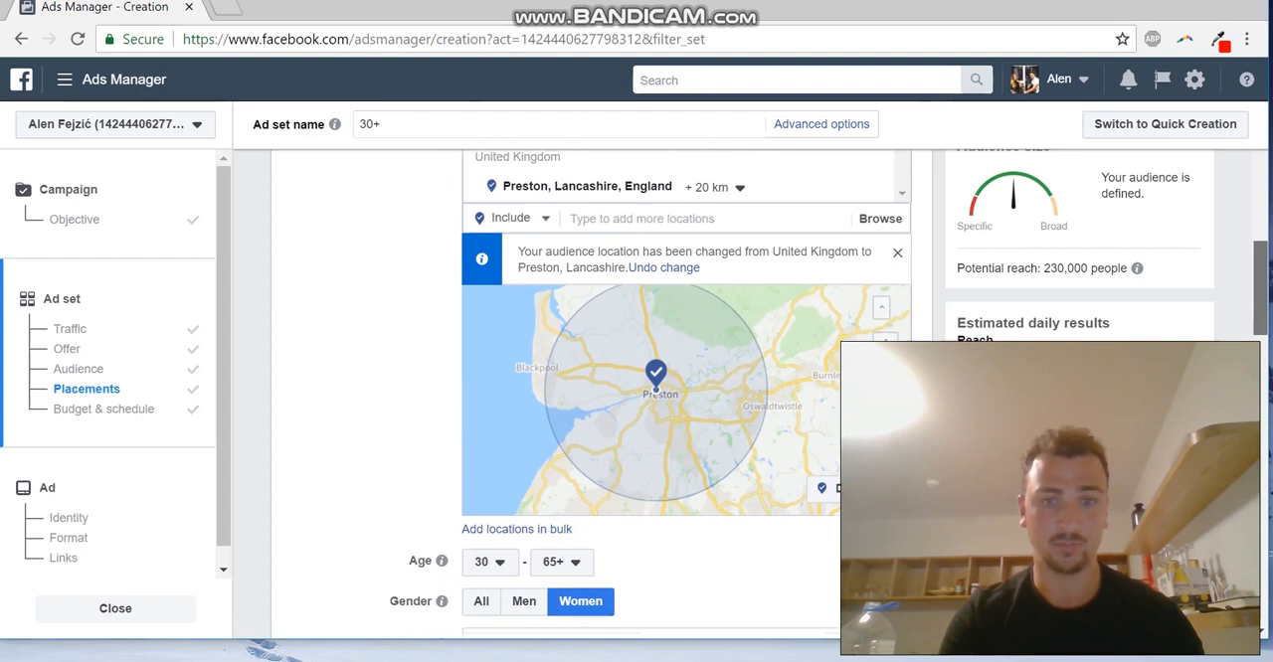
pyautogui.scroll(-1, 636, 398)
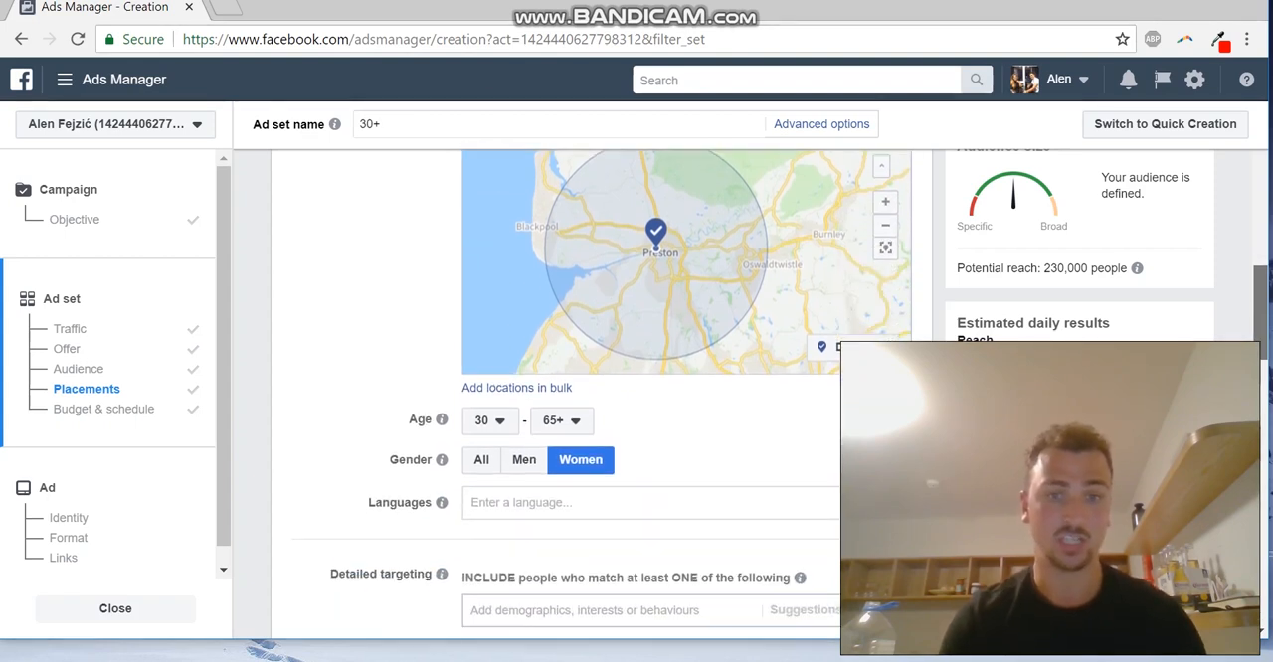
pyautogui.scroll(-1, 637, 398)
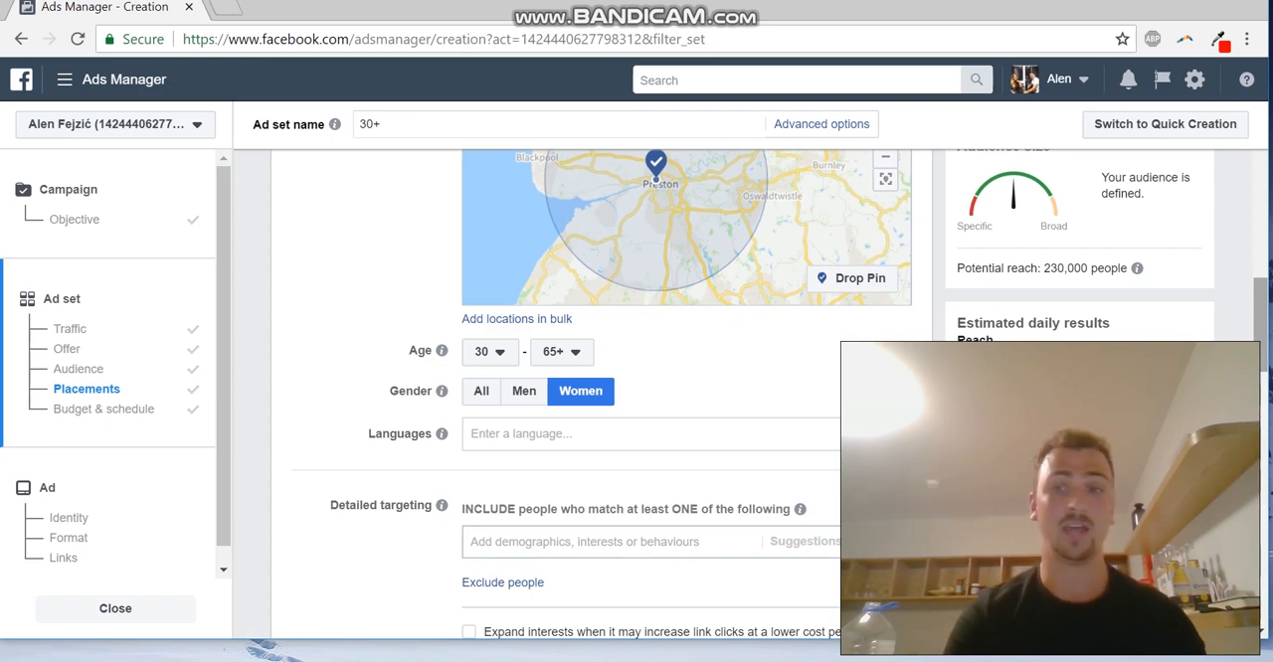
pyautogui.scroll(-1, 636, 398)
pyautogui.moveTo(1261, 338); pyautogui.dragTo(1260, 351)
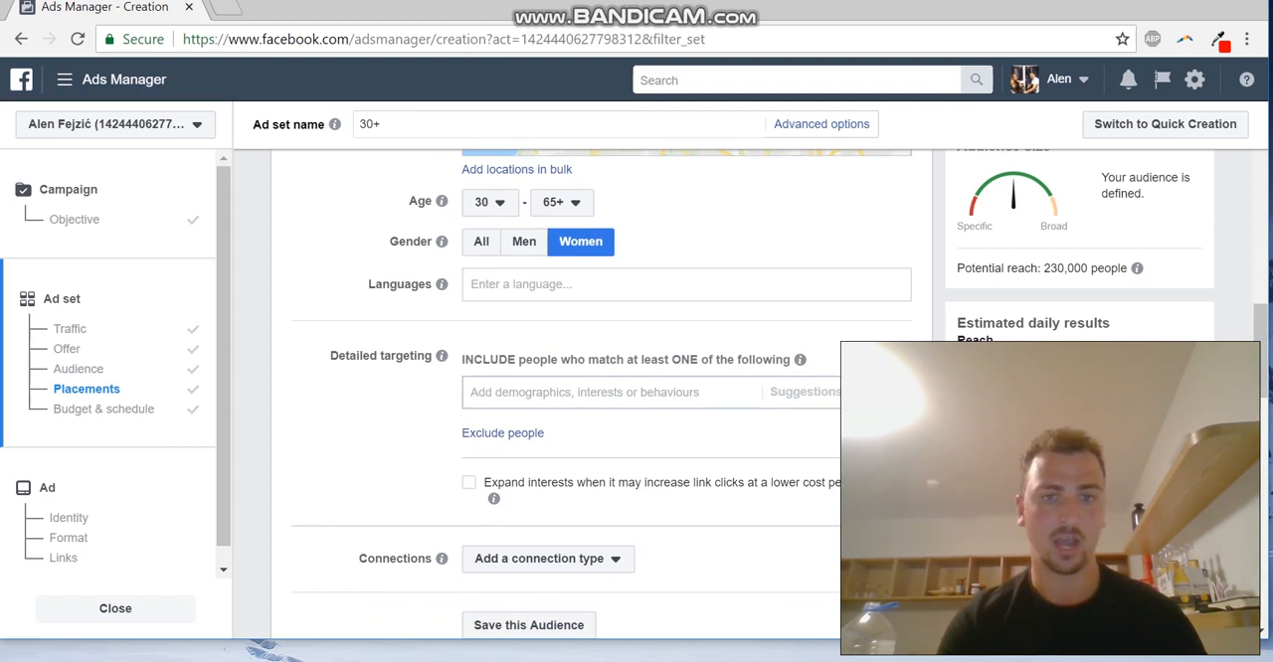
# Add the interests Pizza and Italian cuisine to the audience's detailed targeting
pyautogui.click(584, 393)
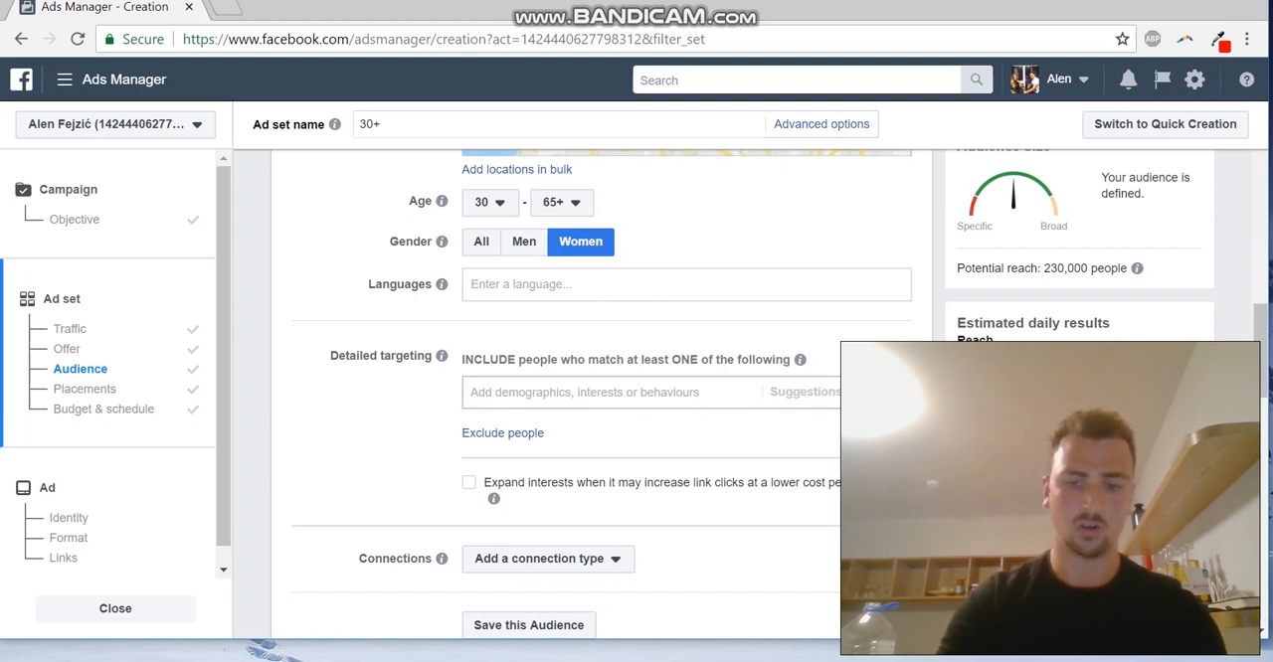
pyautogui.write('Pizza')
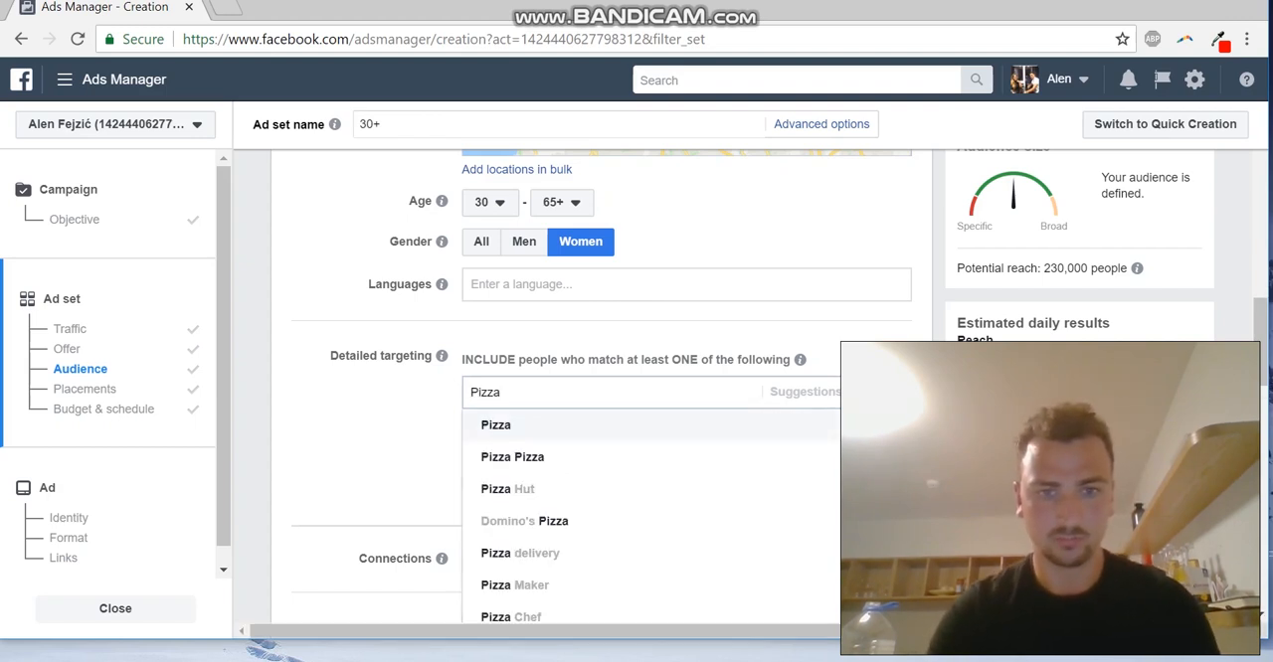
pyautogui.press('Return')
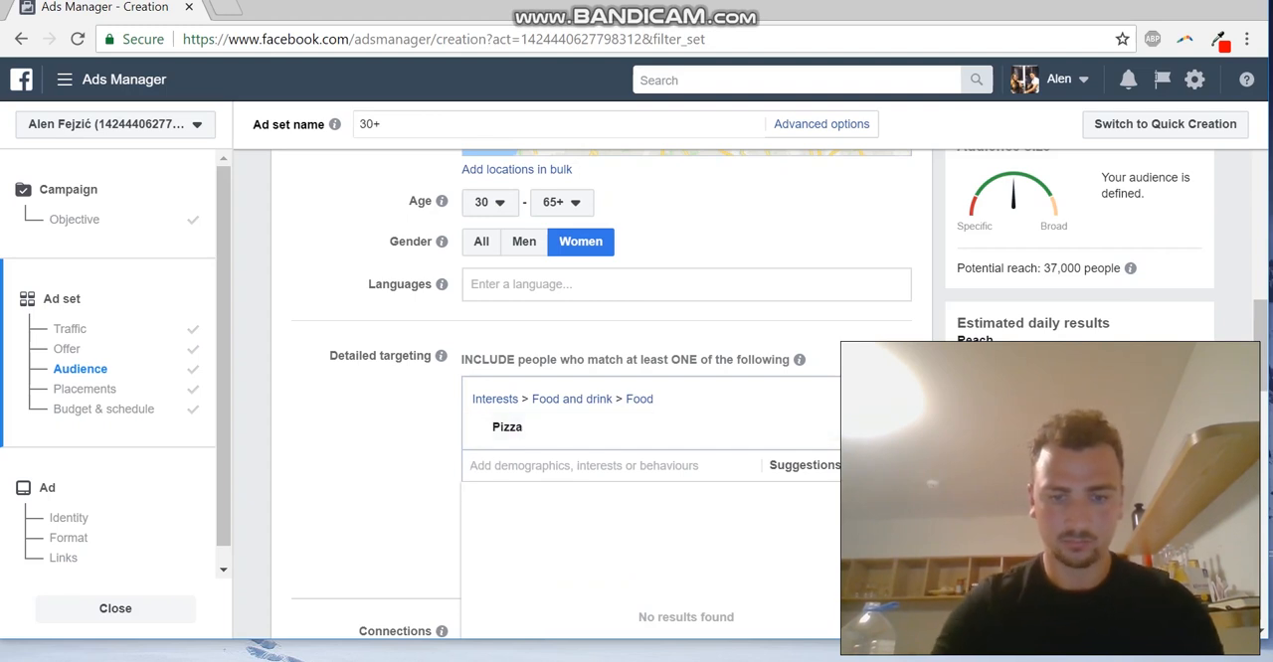
pyautogui.write('Italian')
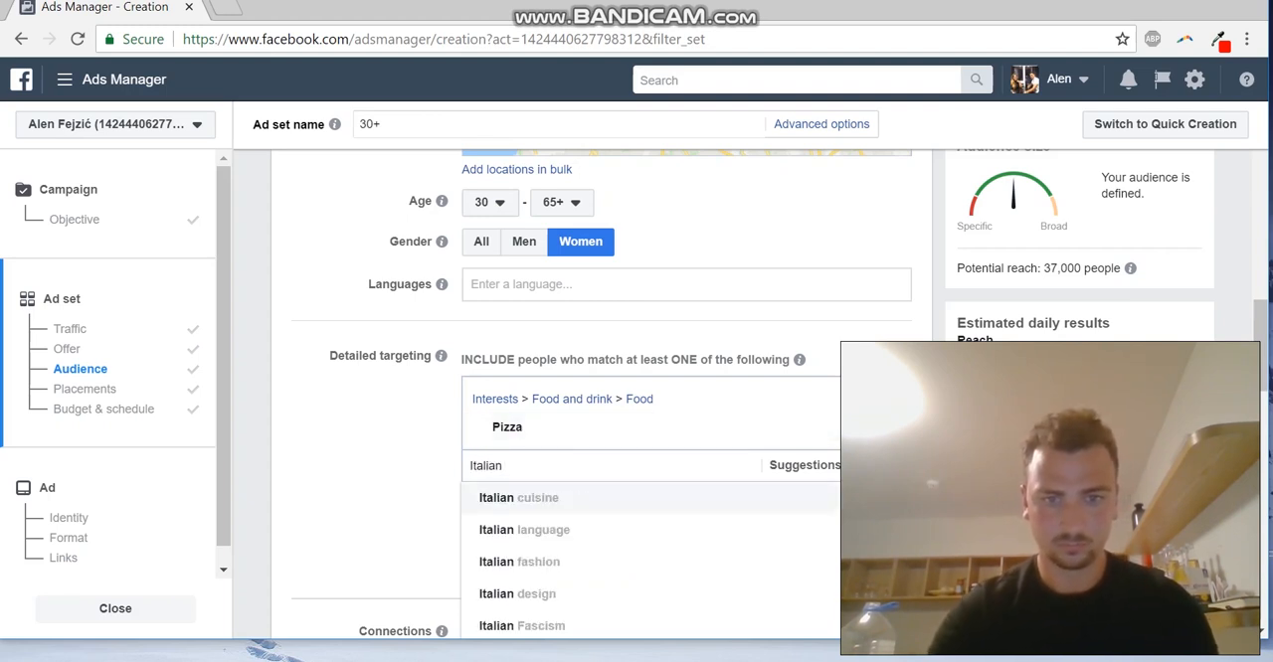
pyautogui.press('Return')
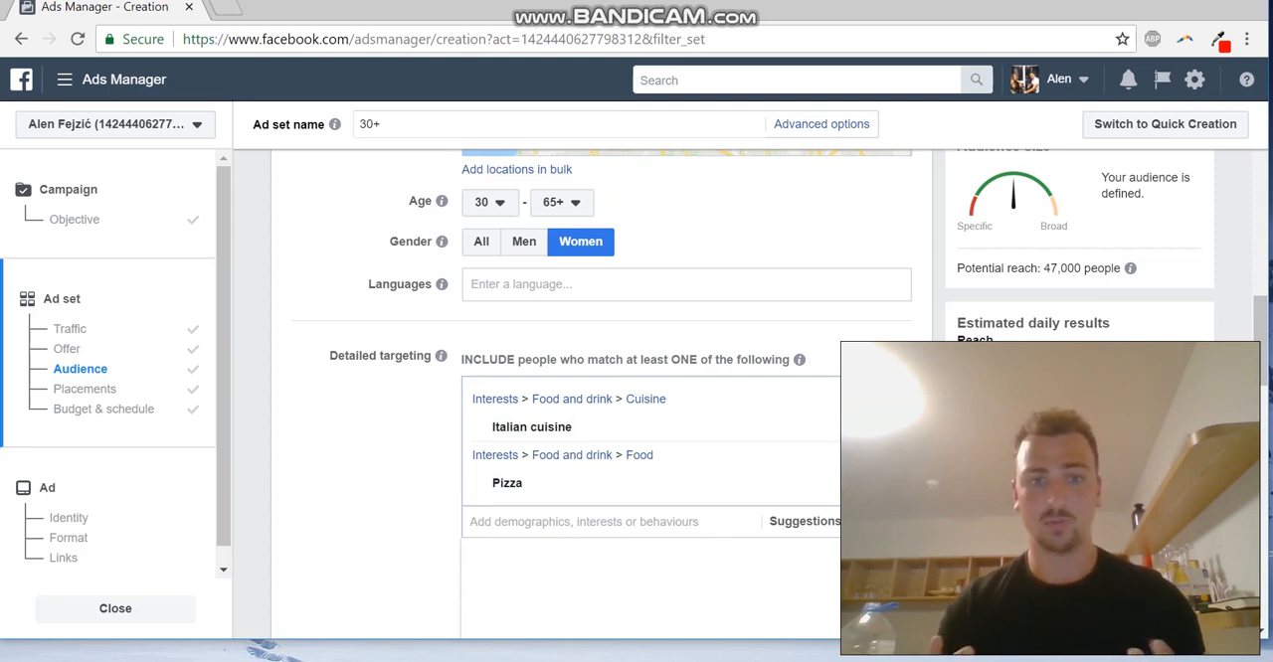
# Add the restaurant chains Zizzi and PizzaExpress as interests in the detailed targeting
pyautogui.write('Zizz')
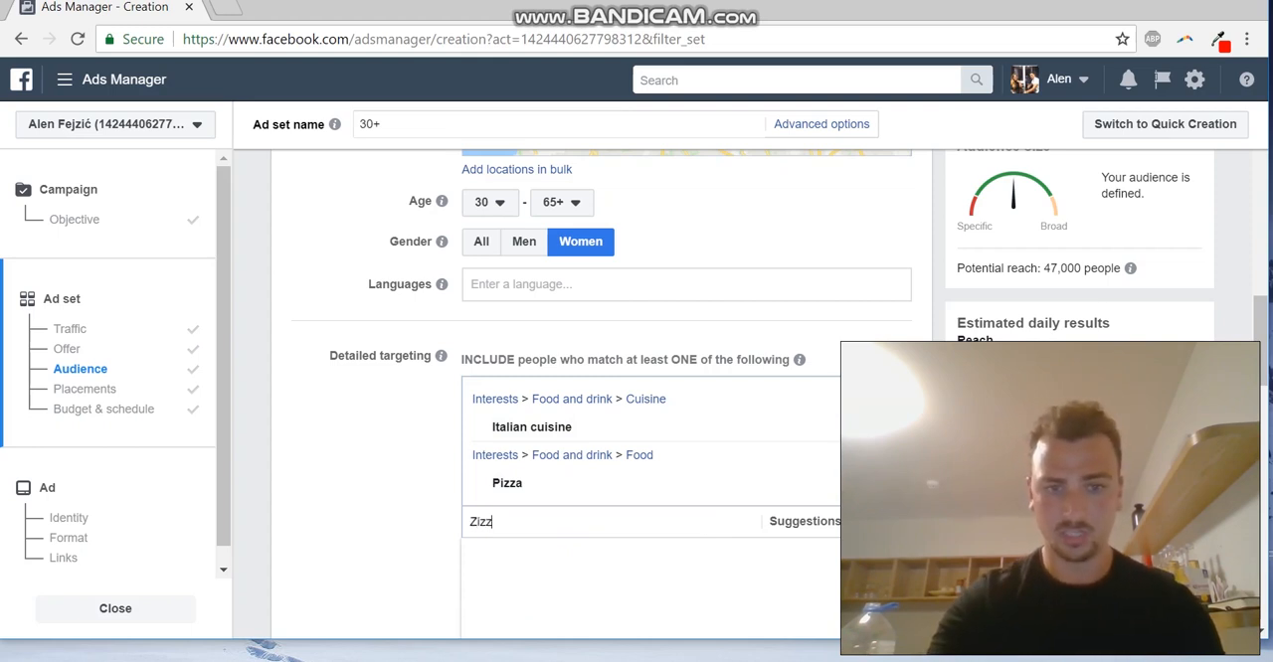
pyautogui.write('i')
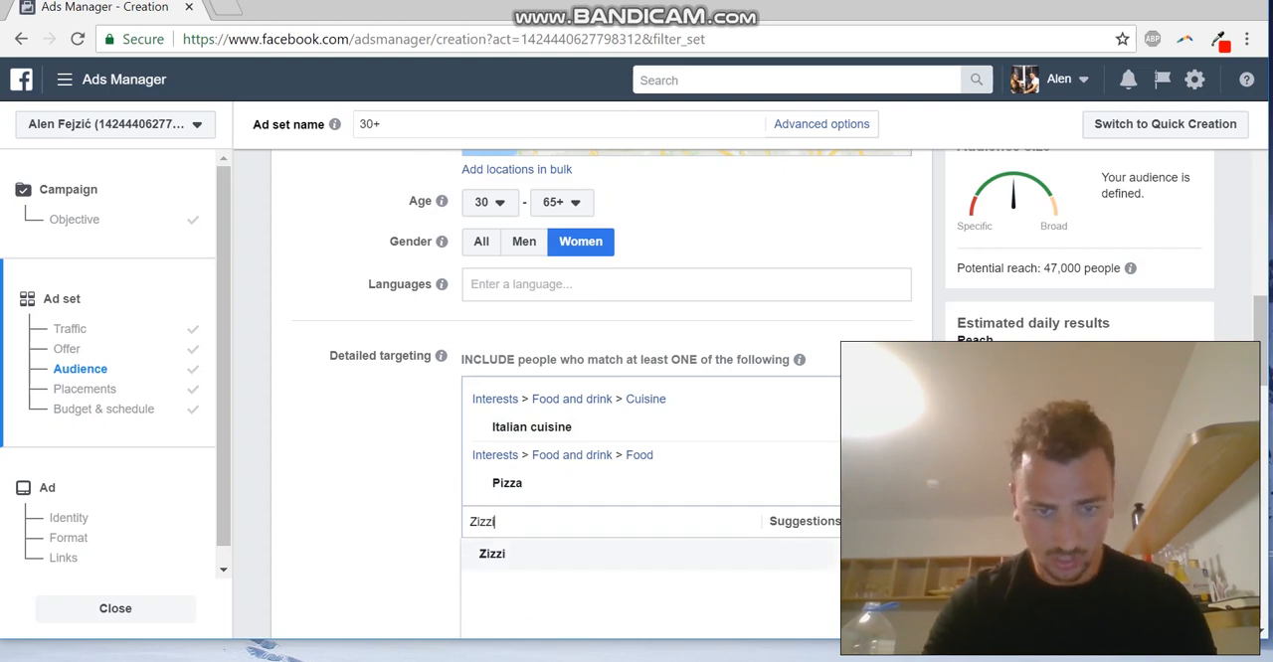
pyautogui.press('Return')
pyautogui.write('Pizza')
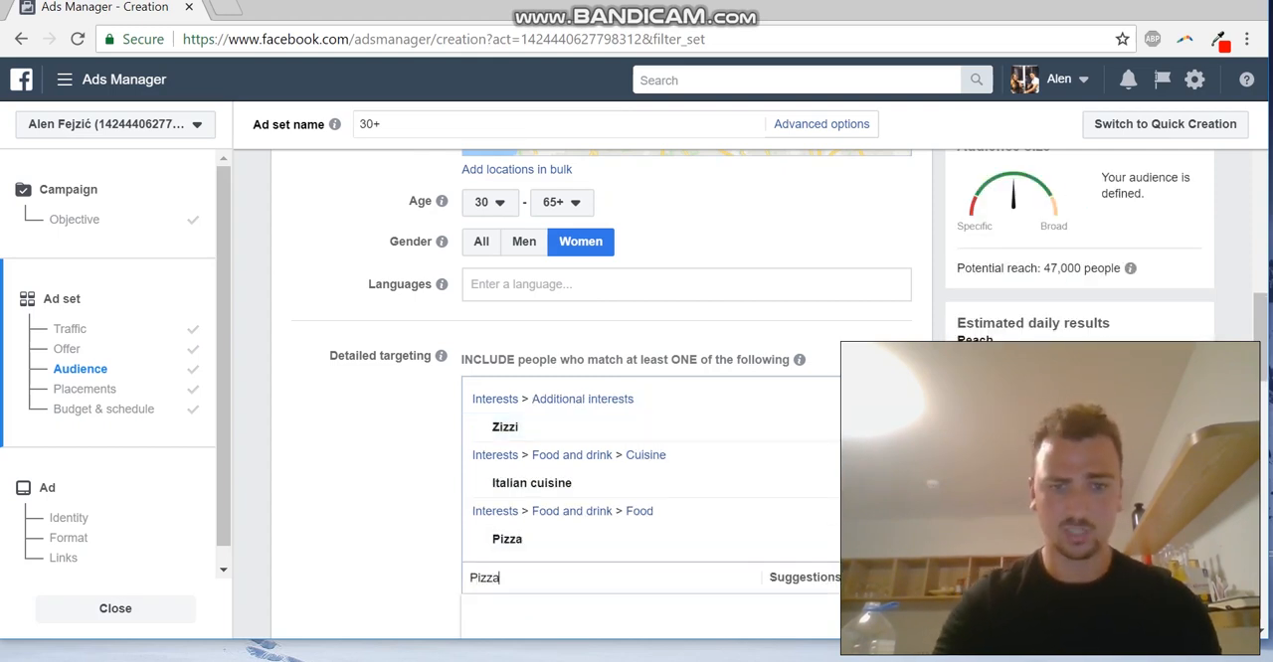
pyautogui.write(' Express')
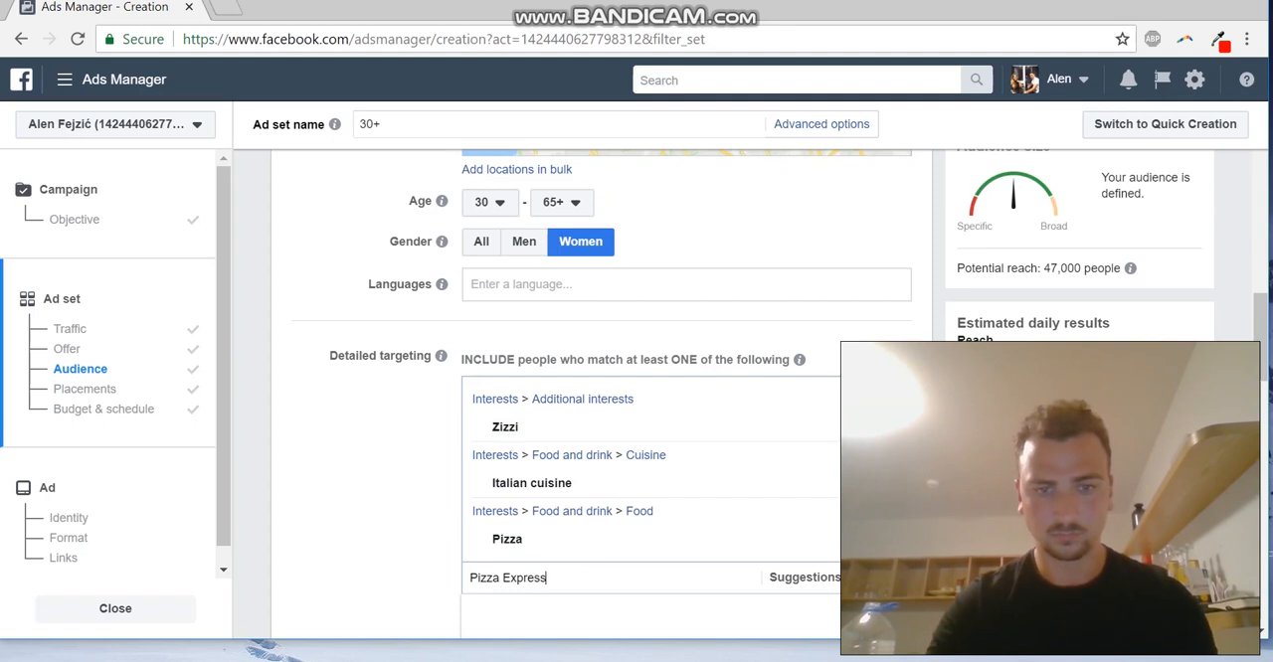
pyautogui.scroll(-2, 601, 394)
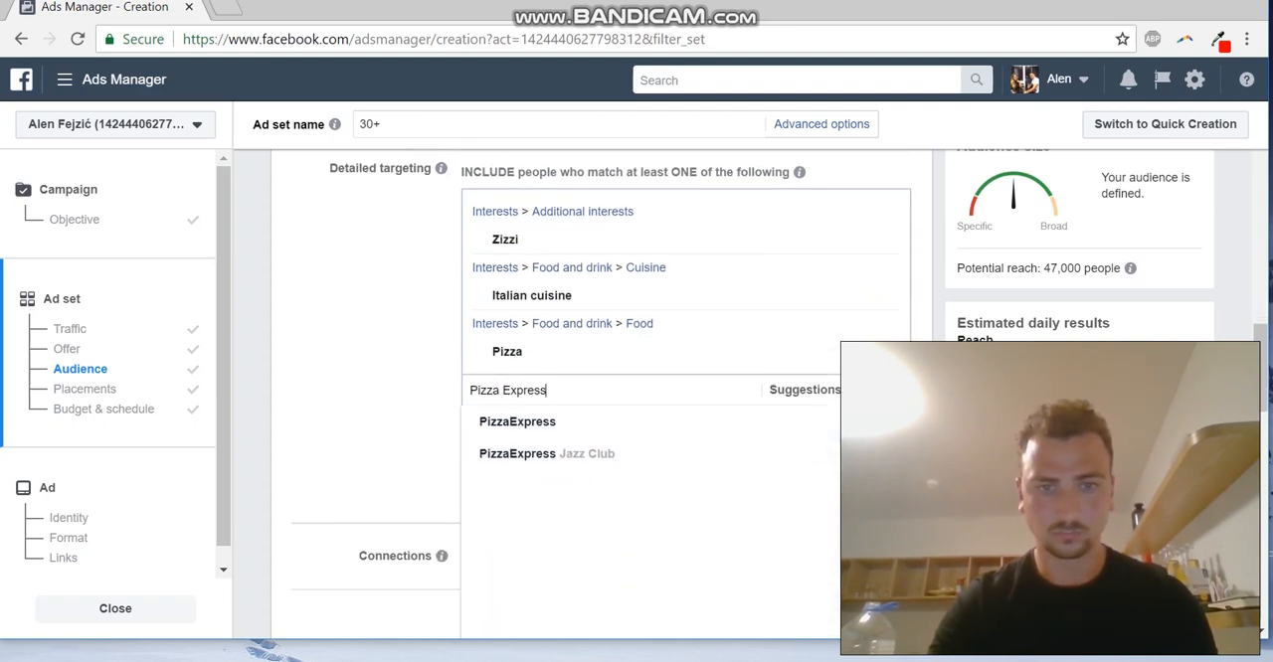
pyautogui.press('Return')
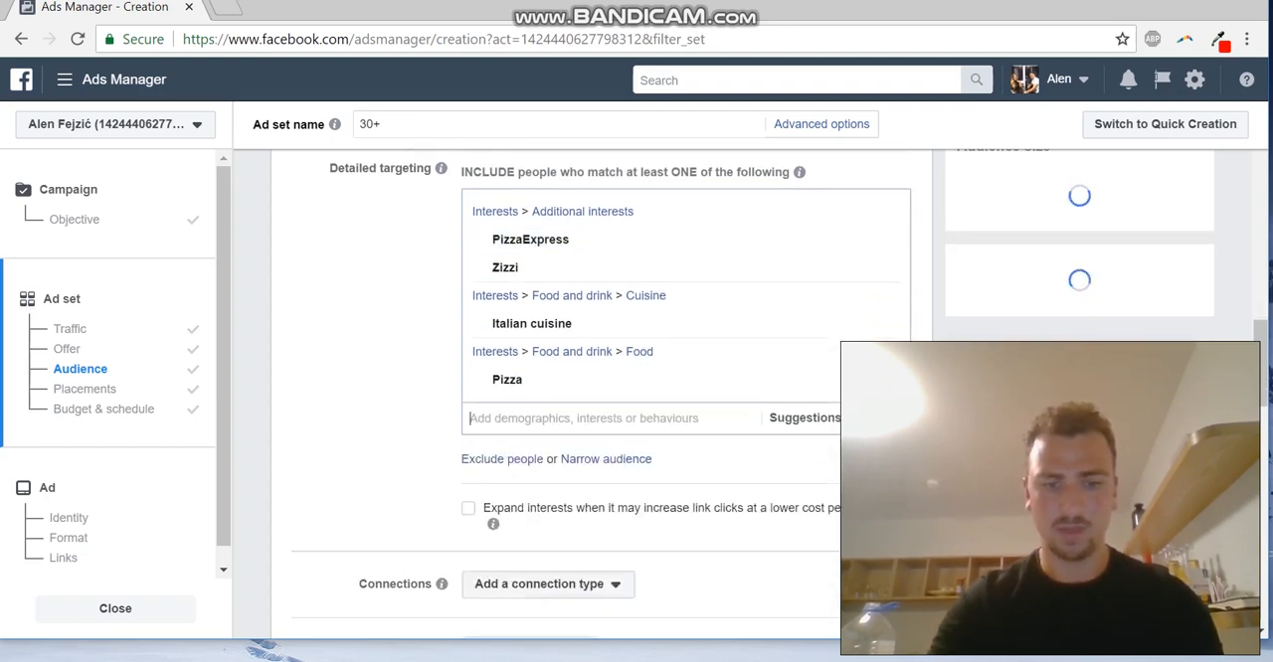
# Add Bella Italia and Pizza Hut to the interests in the detailed targeting
pyautogui.write('Bella')
pyautogui.write('Itali')
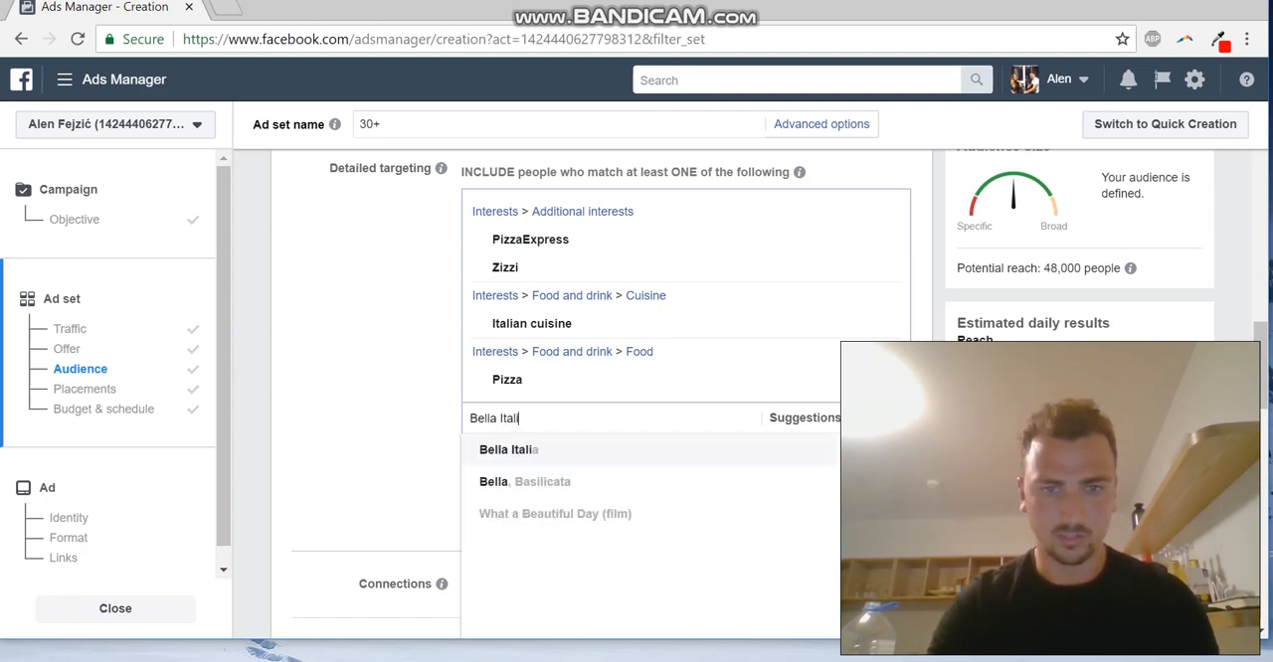
pyautogui.press('Return')
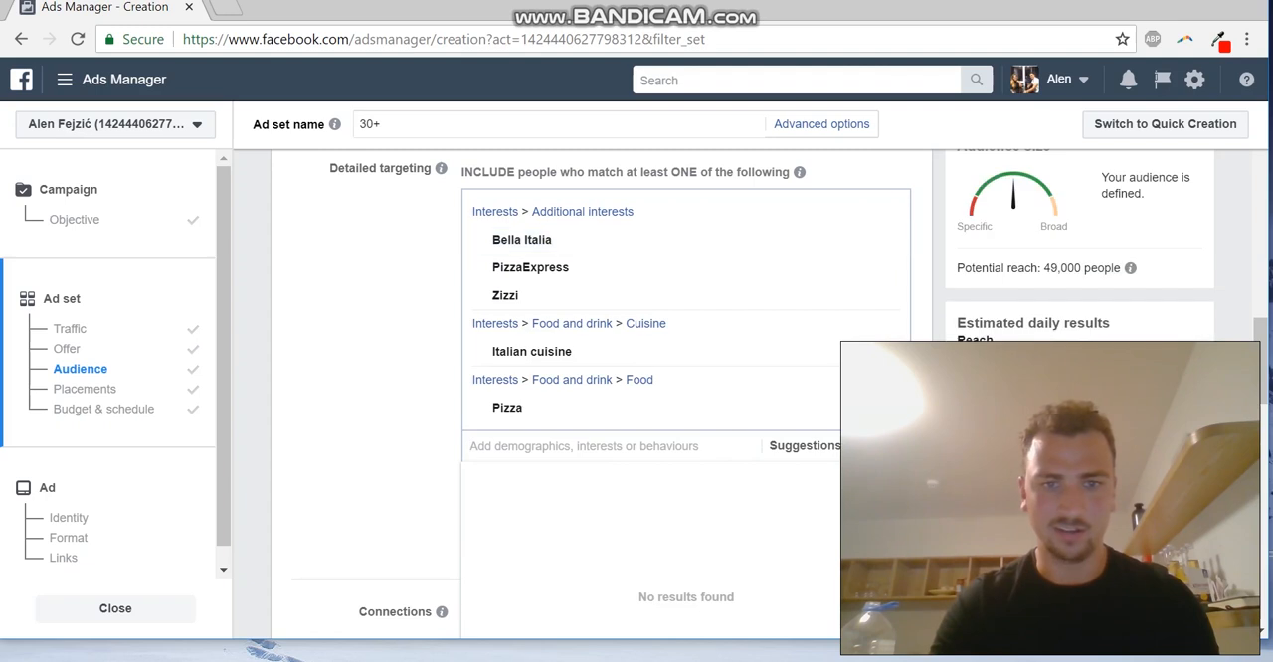
pyautogui.write('Pizza Hut')
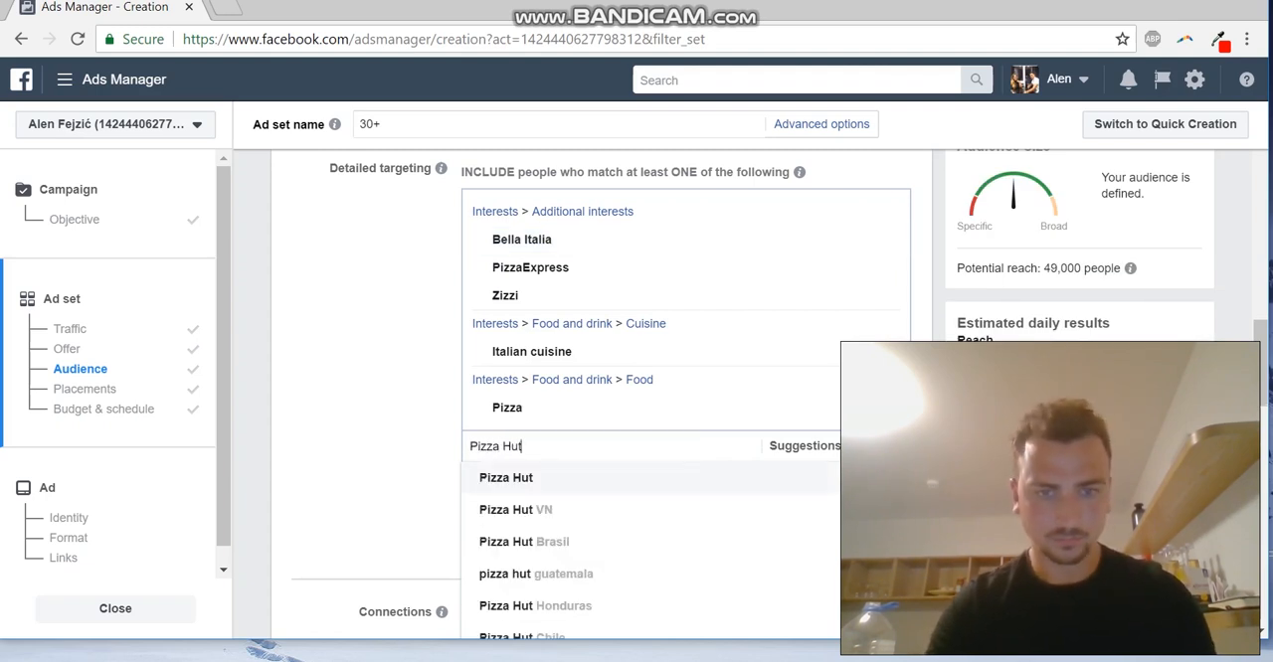
pyautogui.press('Return')
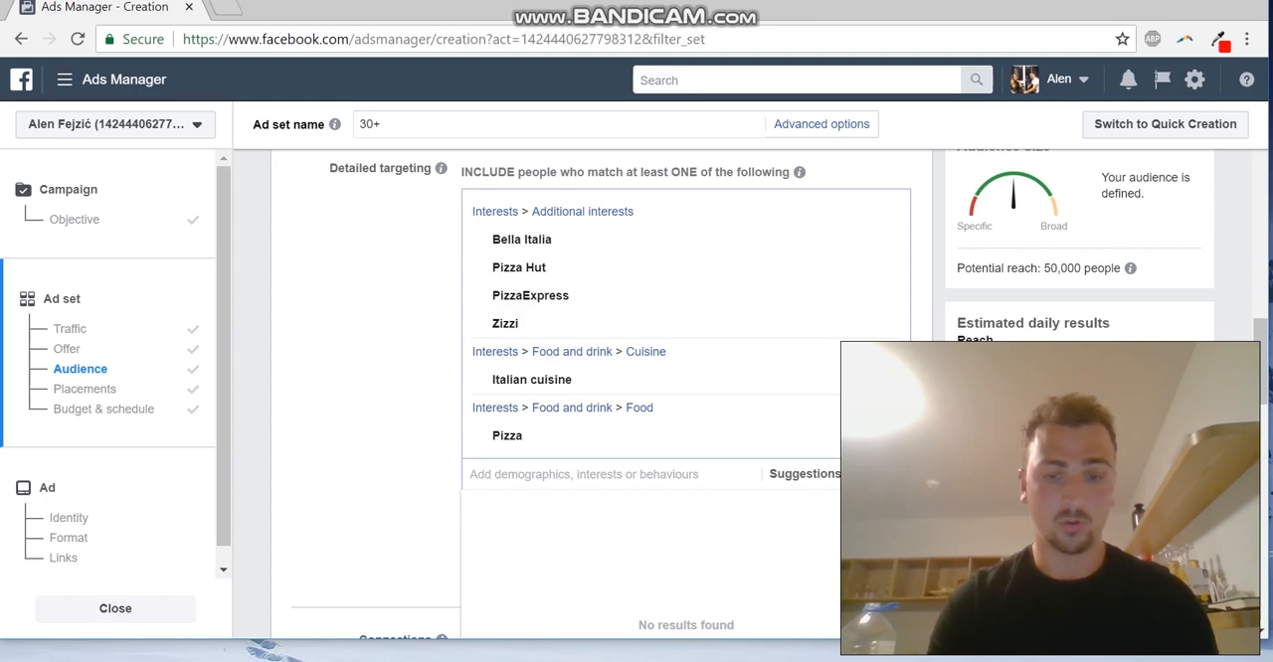
# Add Pasta to the detailed targeting interests and close the suggestion list
pyautogui.write('Pasta')
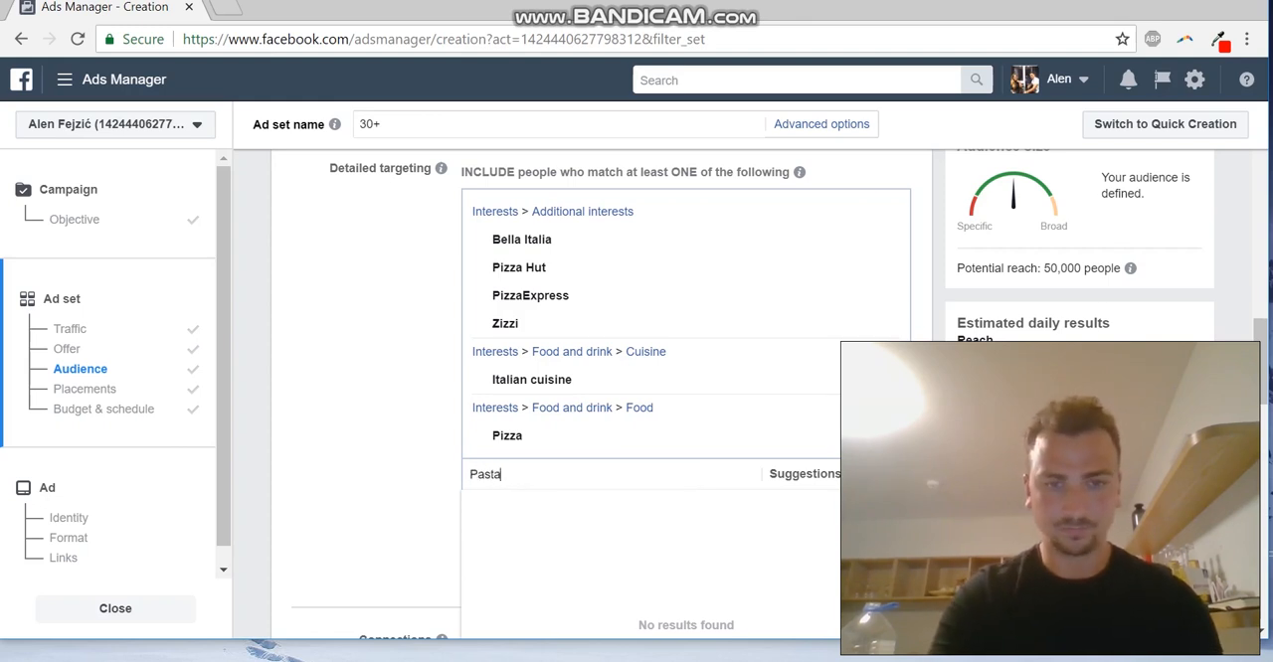
pyautogui.press('Return')
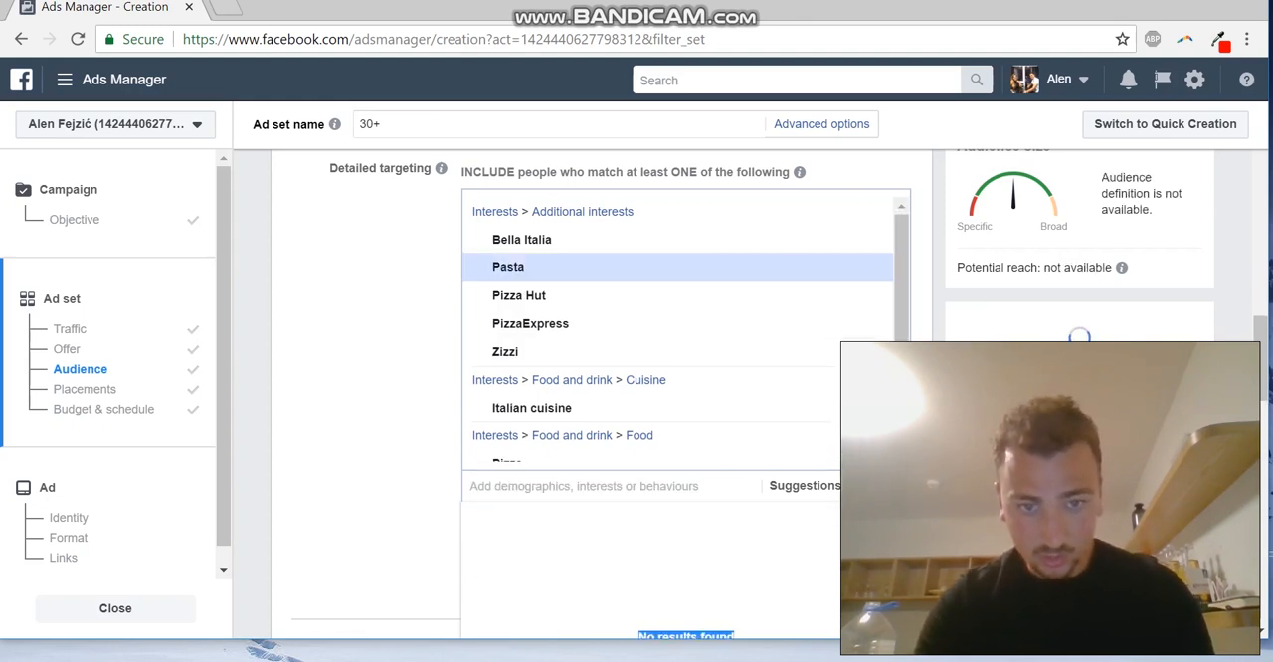
pyautogui.press('Escape')
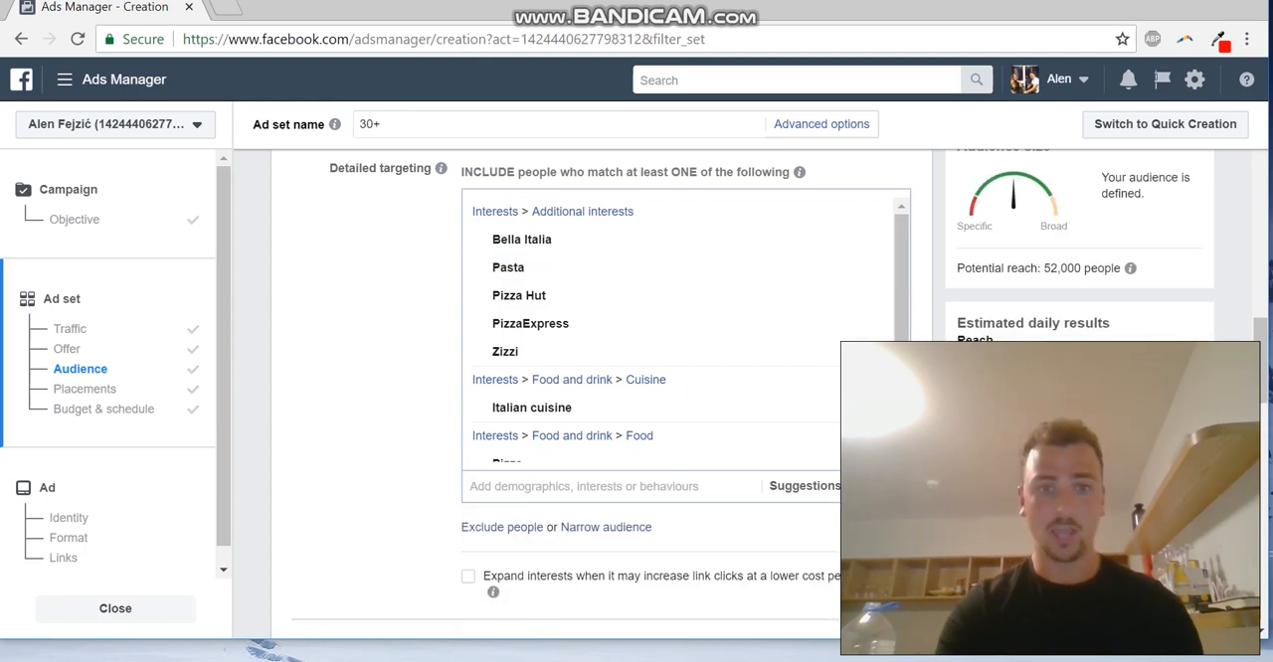
pyautogui.scroll(1, 636, 398)
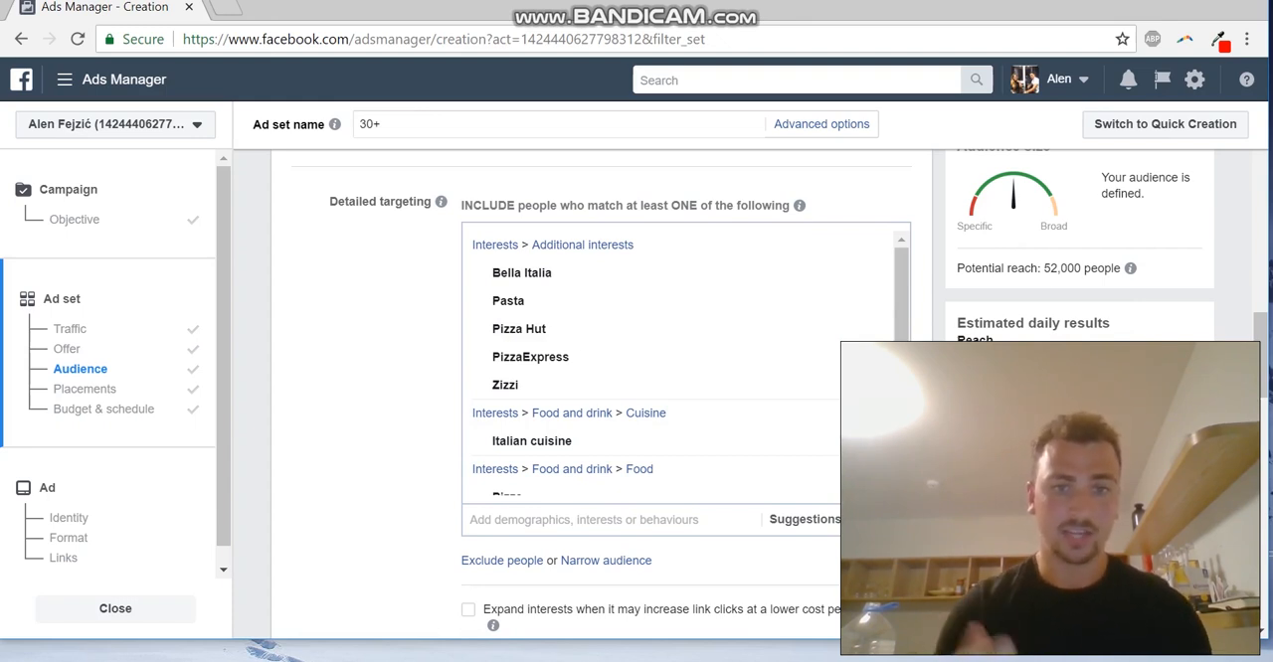
pyautogui.scroll(-1, 597, 398)
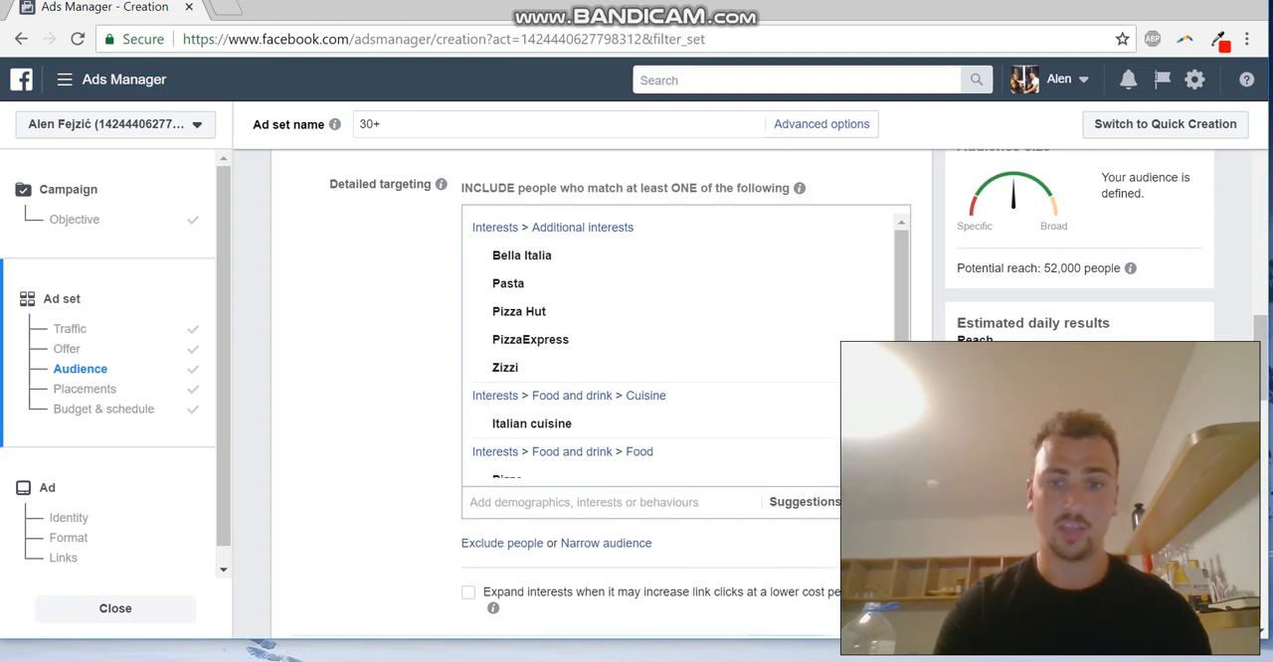
pyautogui.scroll(2, 597, 398)
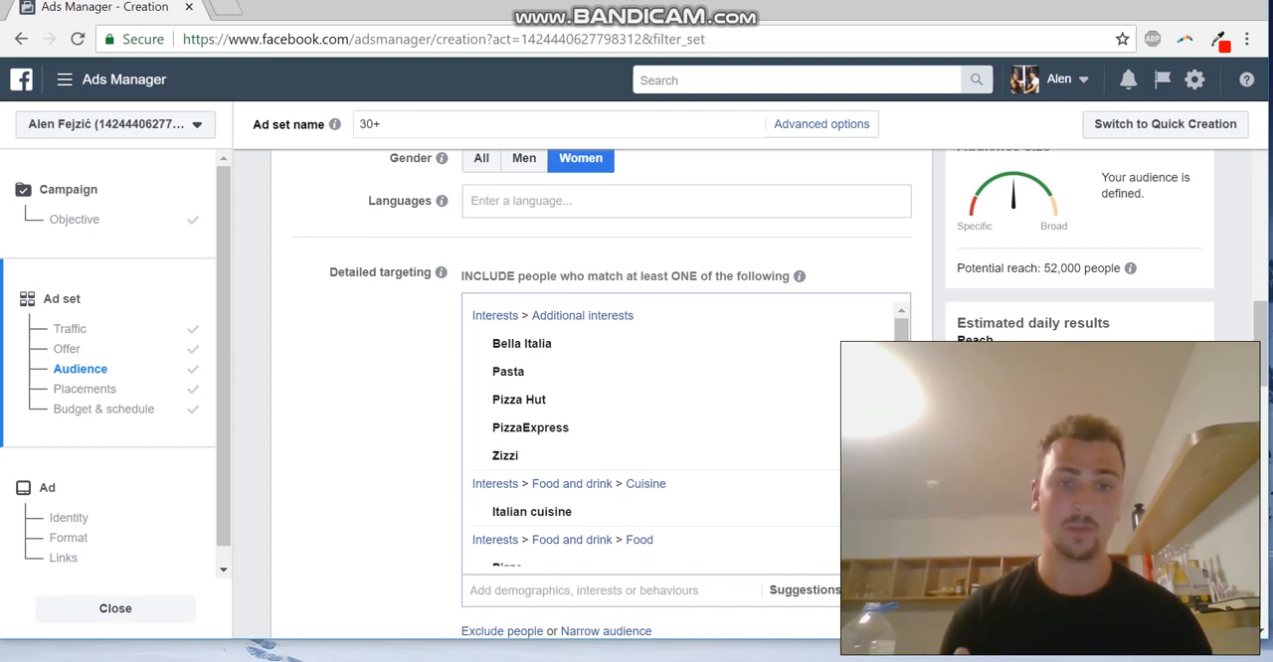
# Review the ad set's audience settings, including gender, languages, the detailed targeting interests and connections
pyautogui.scroll(3, 597, 398)
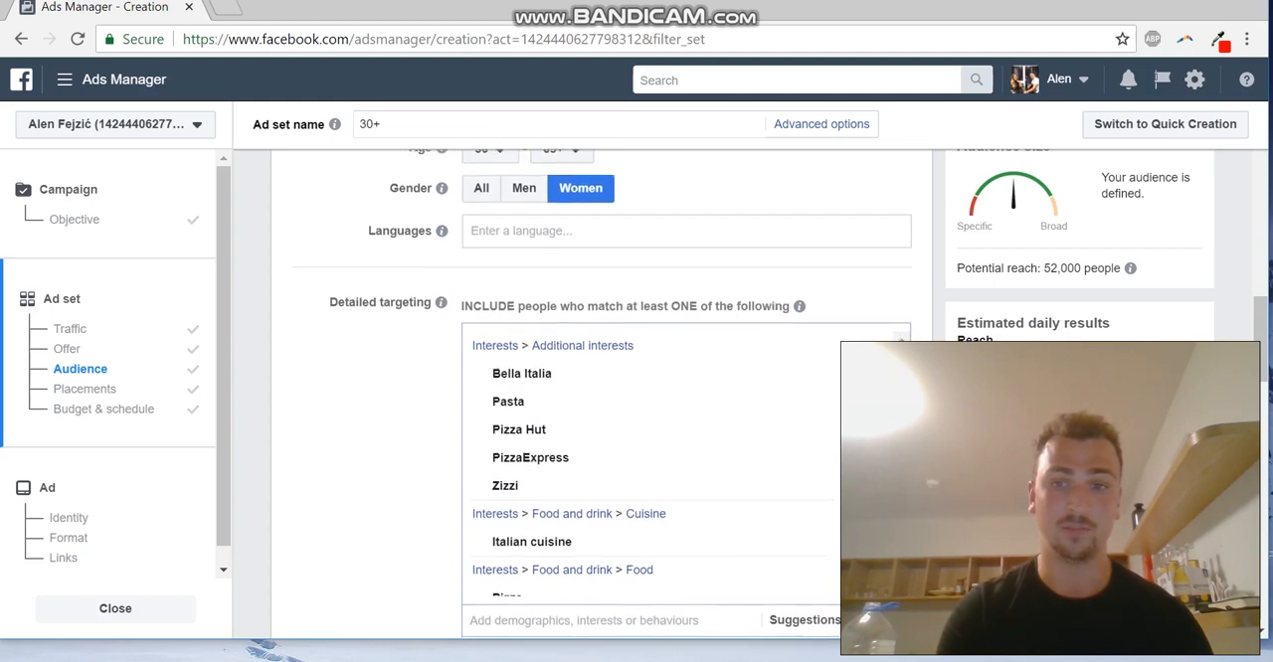
pyautogui.scroll(-1, 597, 398)
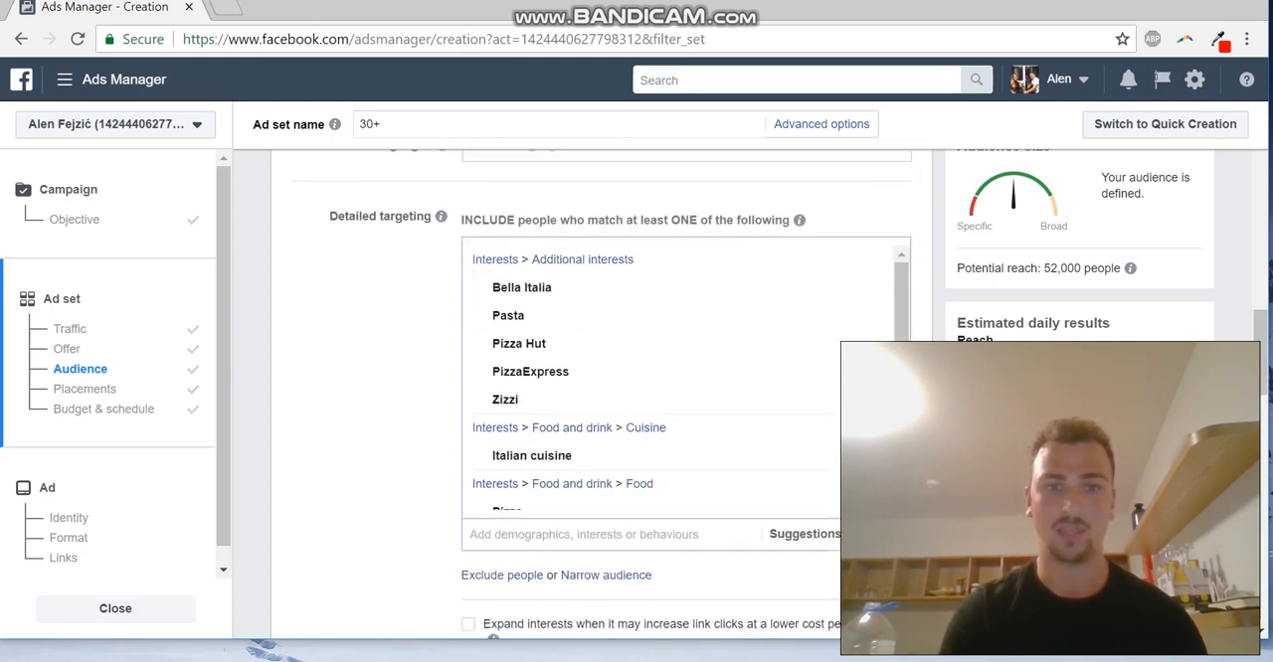
pyautogui.scroll(2, 596, 398)
pyautogui.scroll(-3, 597, 398)
pyautogui.scroll(-2, 597, 398)
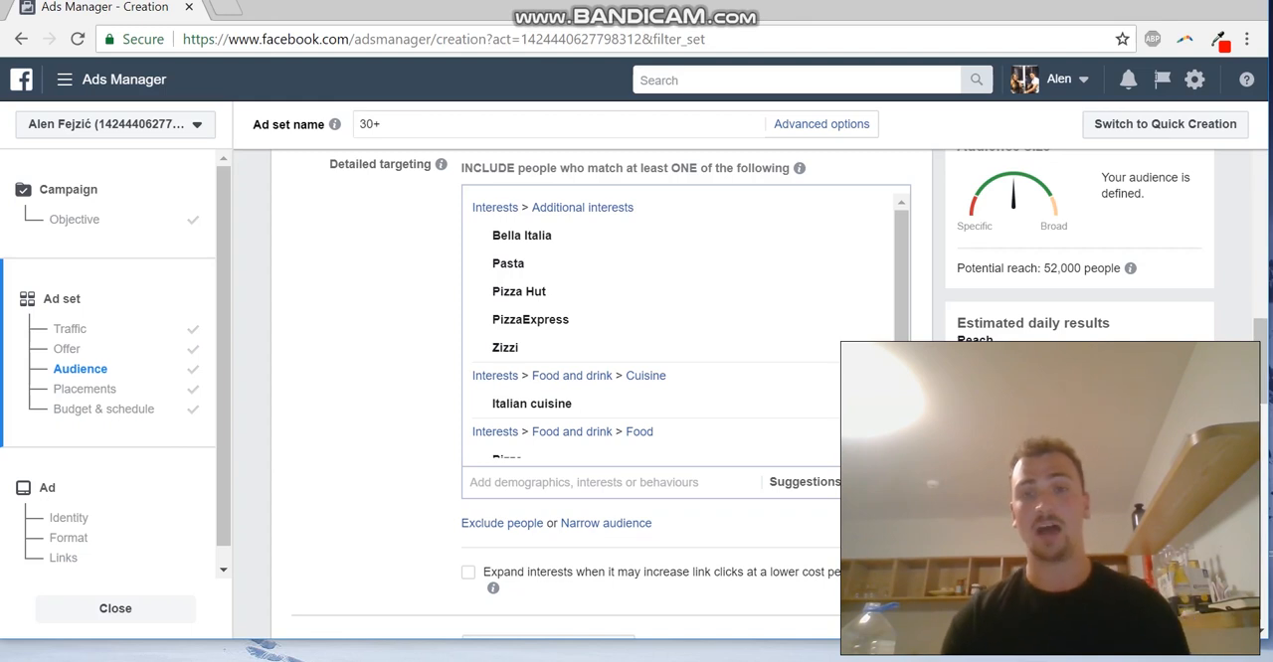
pyautogui.scroll(-3, 587, 398)
pyautogui.scroll(2, 586, 398)
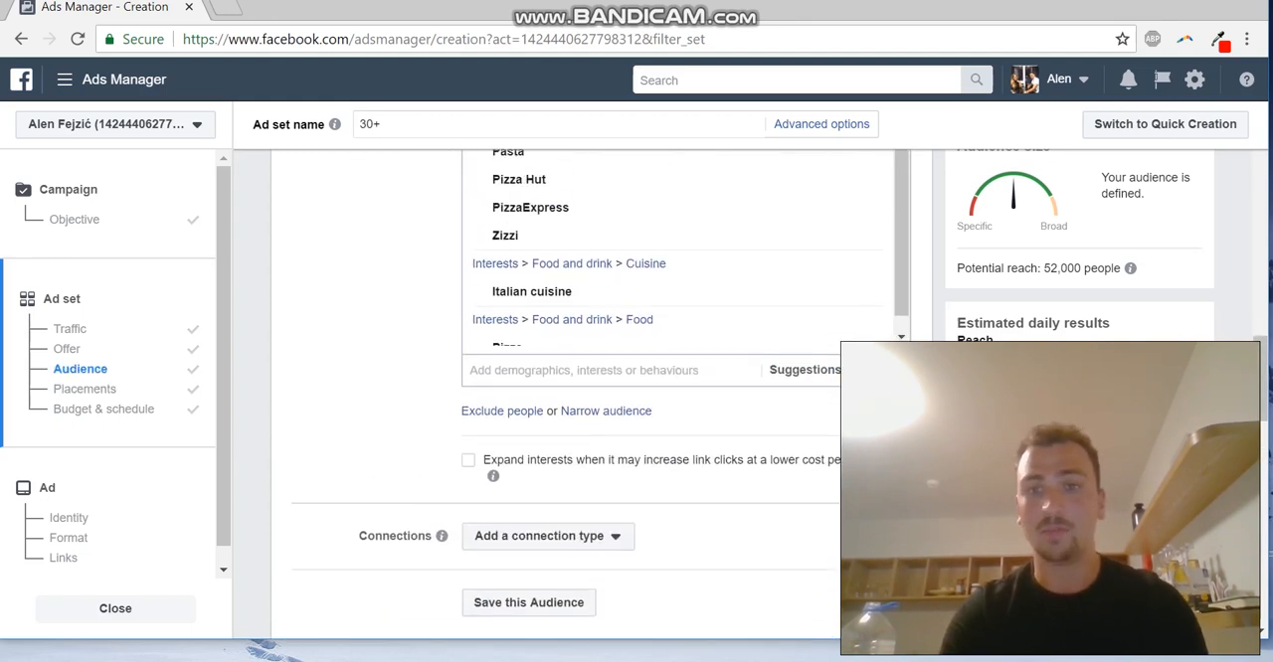
pyautogui.scroll(1, 586, 398)
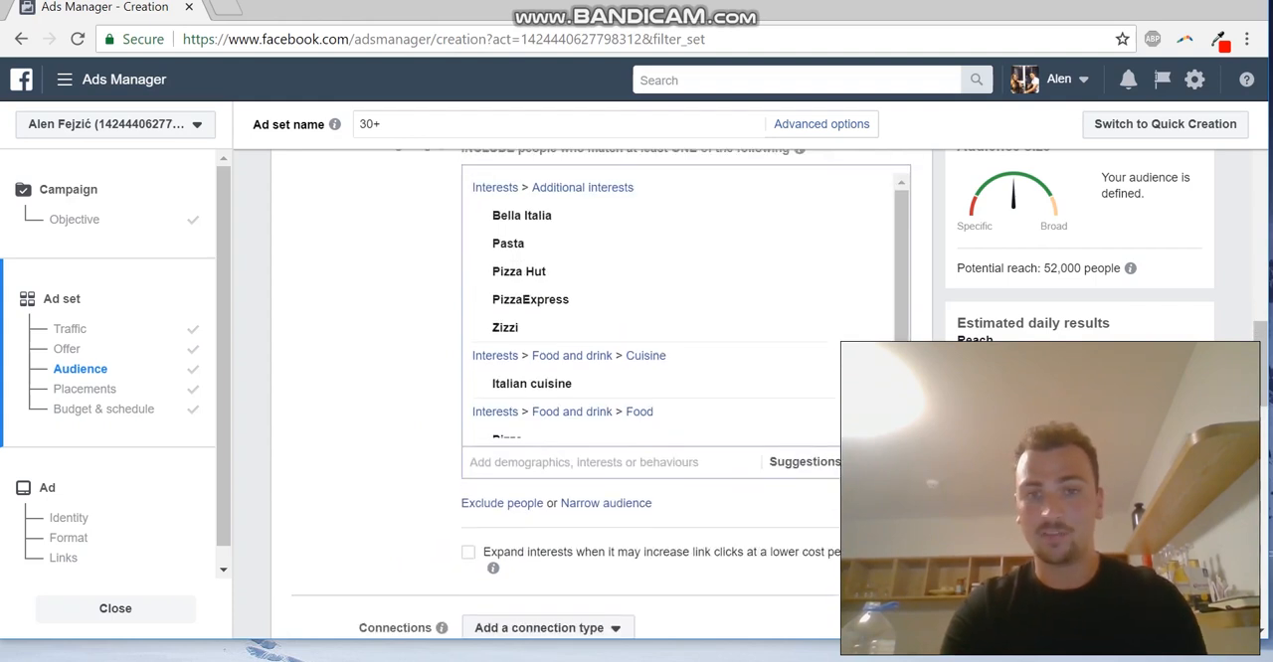
pyautogui.scroll(1, 586, 398)
pyautogui.scroll(1, 587, 398)
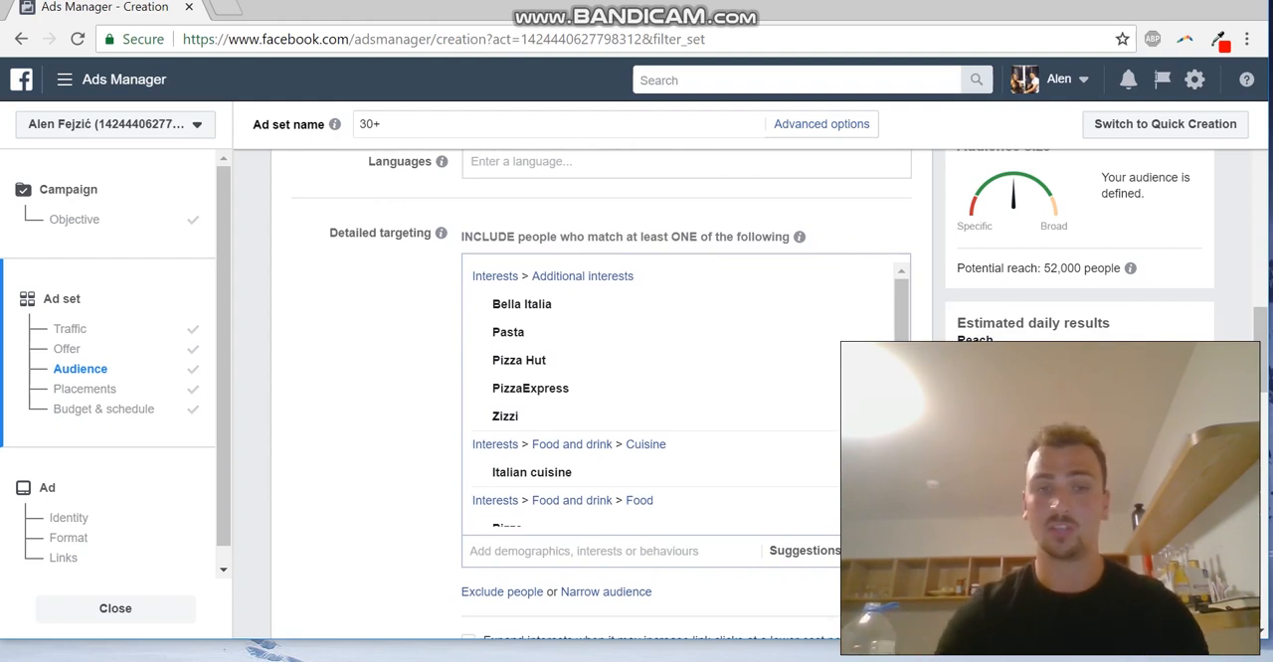
pyautogui.scroll(1, 587, 398)
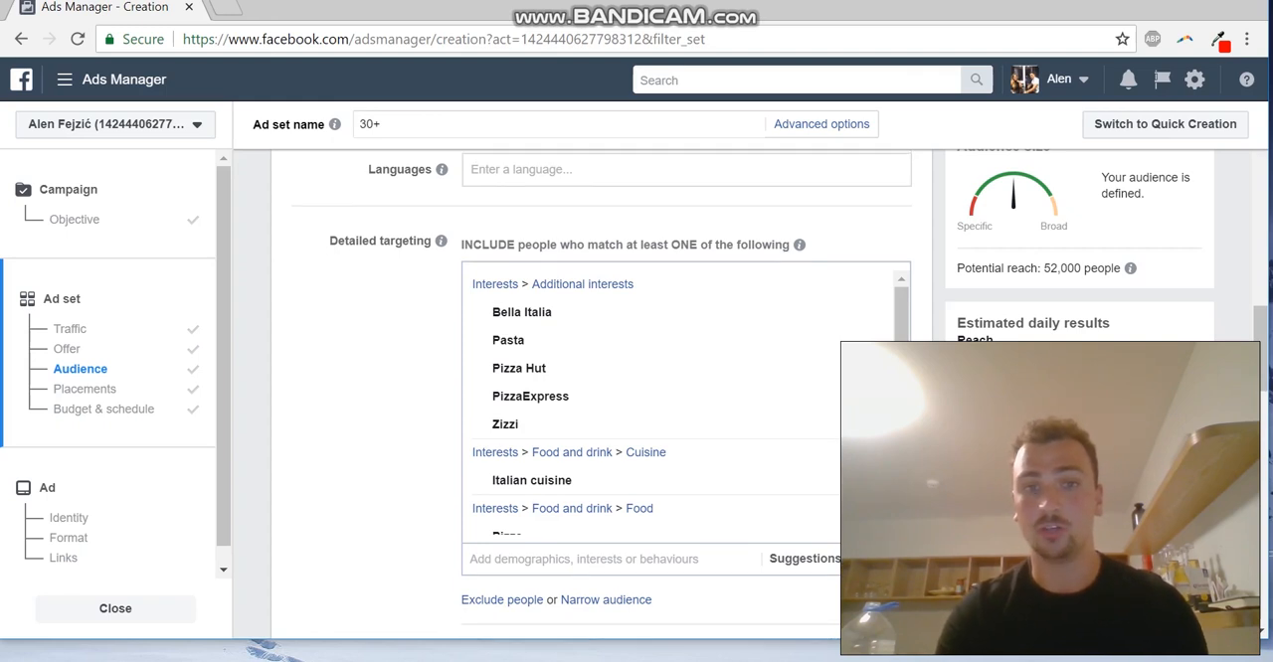
pyautogui.scroll(1, 586, 397)
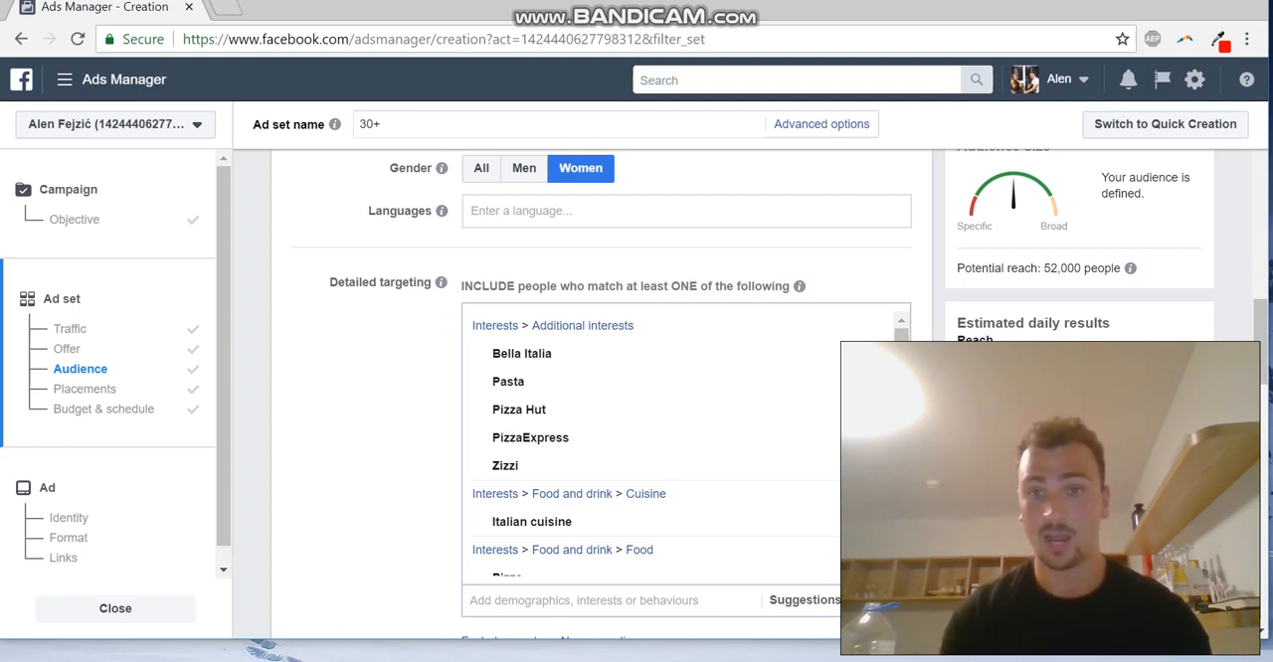
pyautogui.scroll(-1, 596, 398)
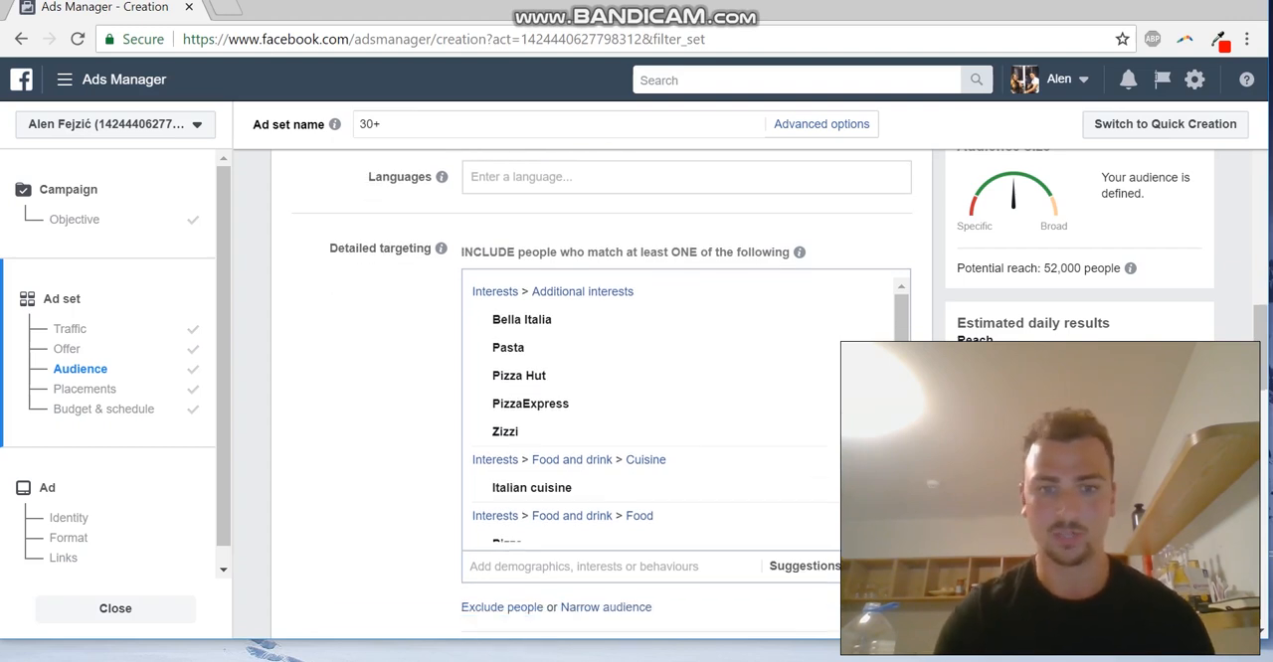
# Switch the ad set from automatic to edited placements and exclude the Instagram platform
pyautogui.scroll(-4, 597, 398)
pyautogui.scroll(-3, 592, 395)
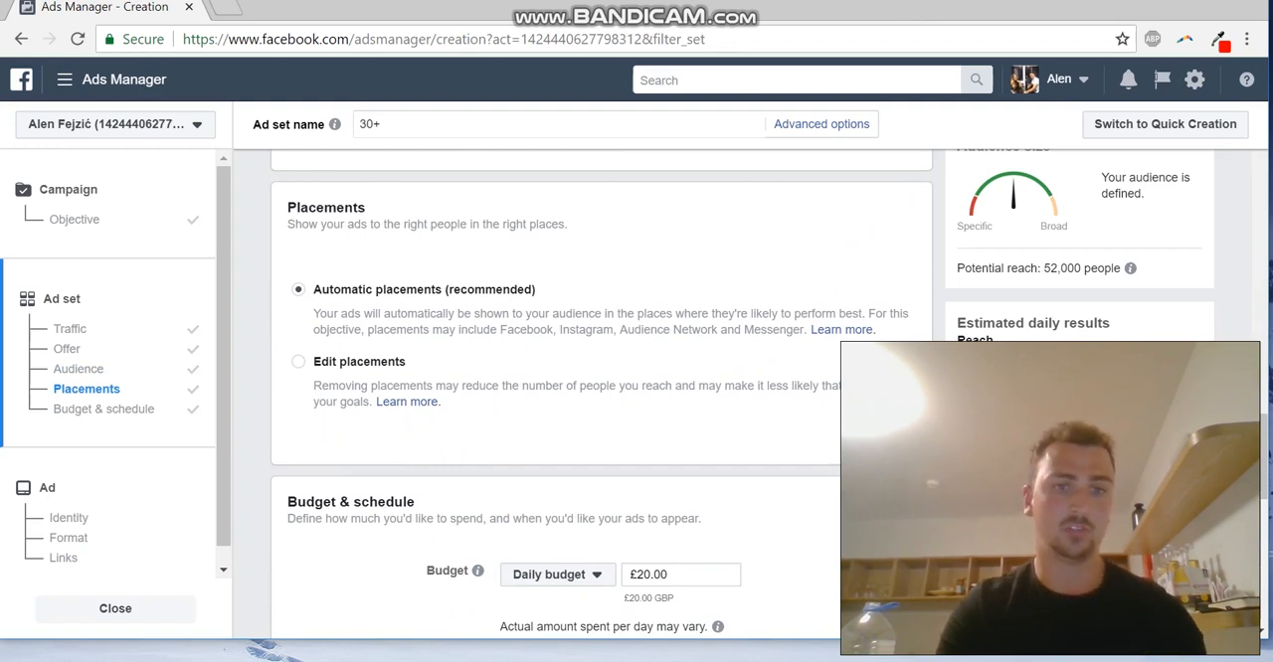
pyautogui.click(299, 361)
pyautogui.scroll(-1, 597, 397)
pyautogui.scroll(-2, 497, 418)
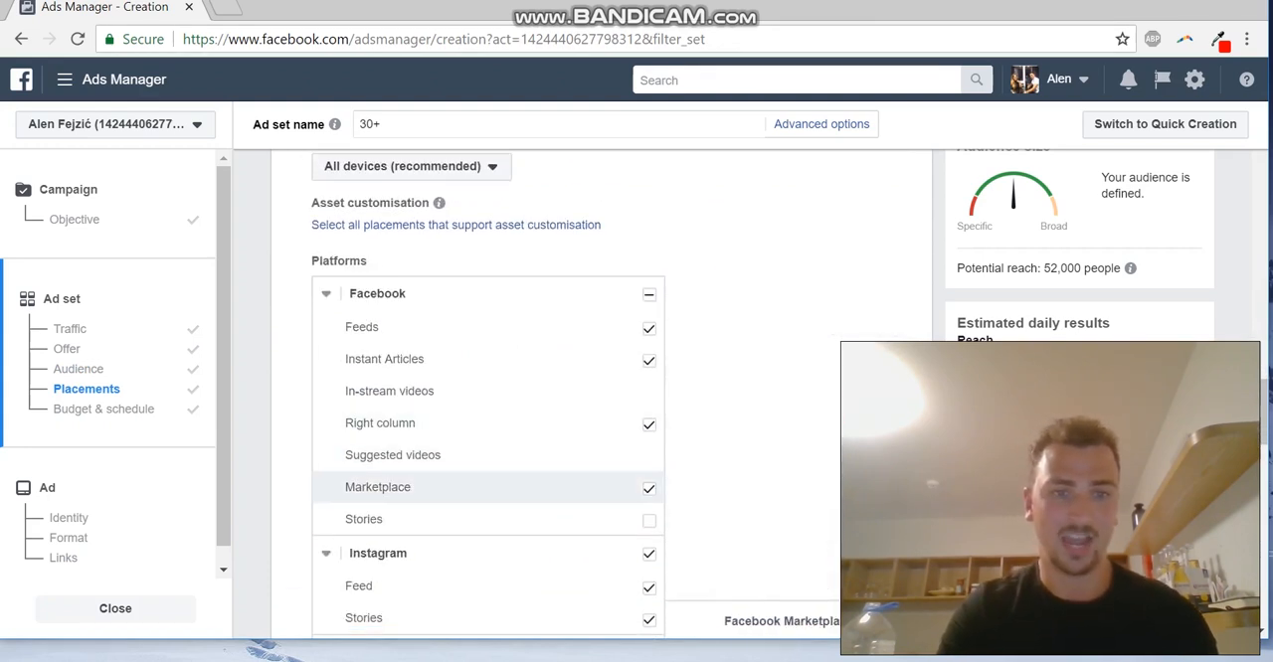
pyautogui.scroll(-2, 488, 428)
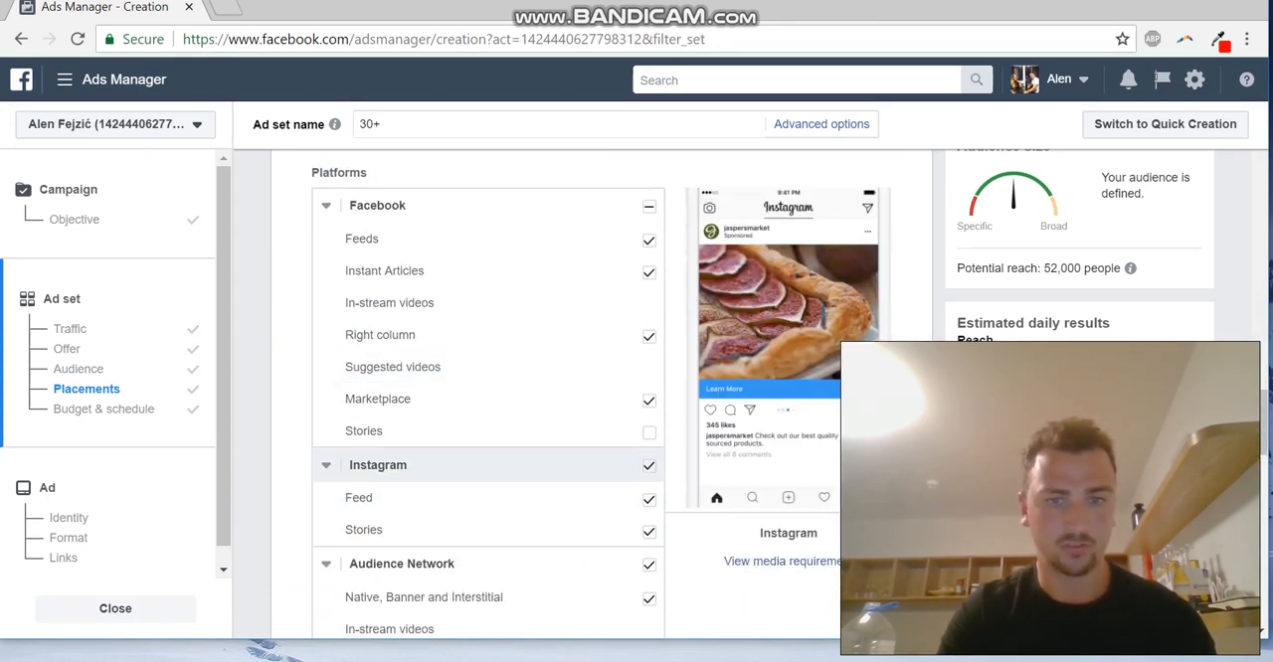
pyautogui.click(649, 466)
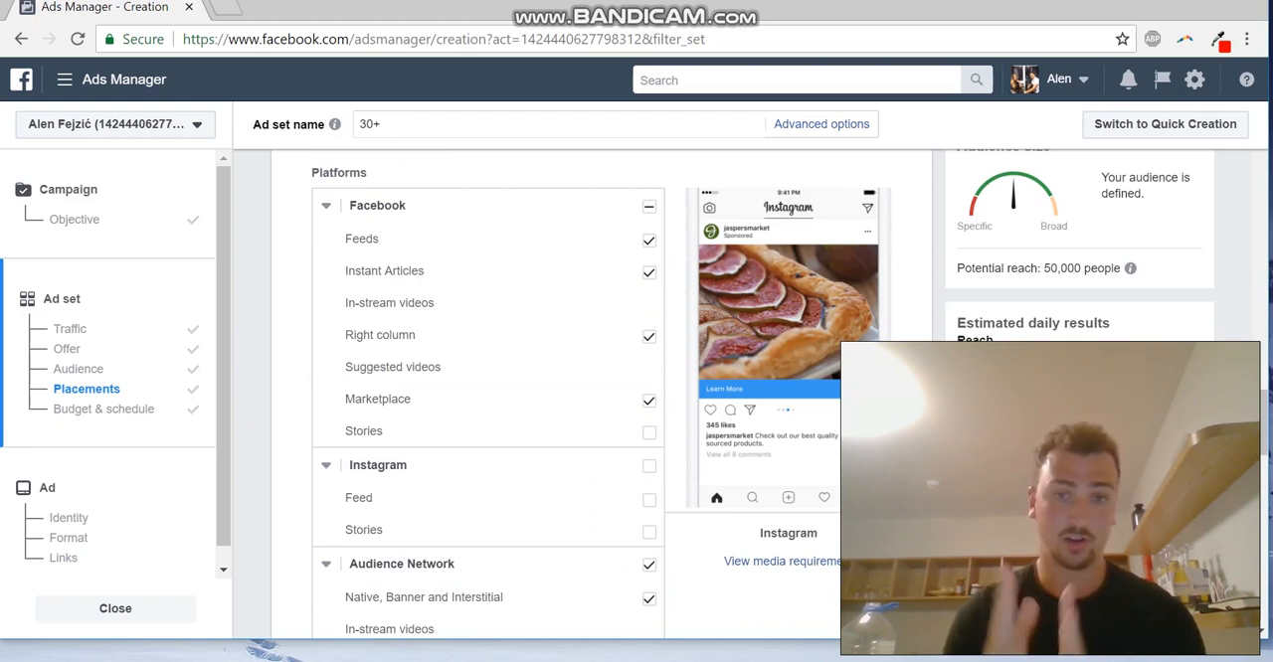
# Exclude the Audience Network and Messenger platforms from the ad set's placements
pyautogui.scroll(-1, 488, 537)
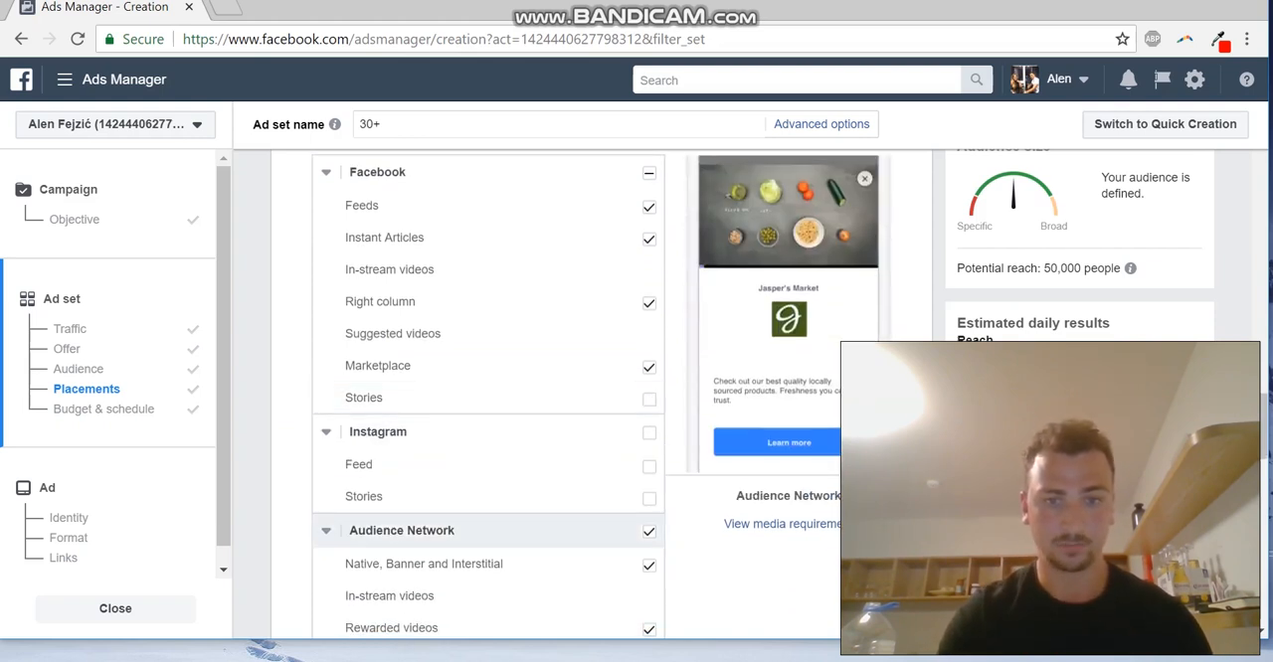
pyautogui.scroll(-3, 487, 537)
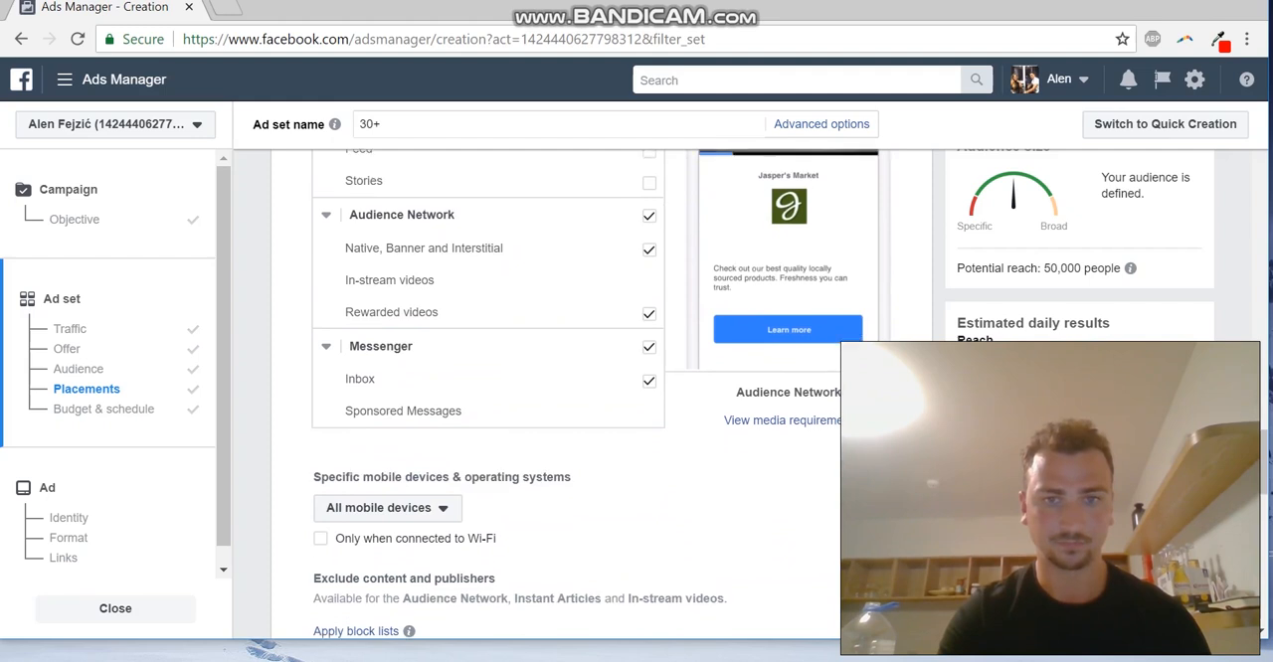
pyautogui.scroll(1, 488, 444)
pyautogui.click(648, 247)
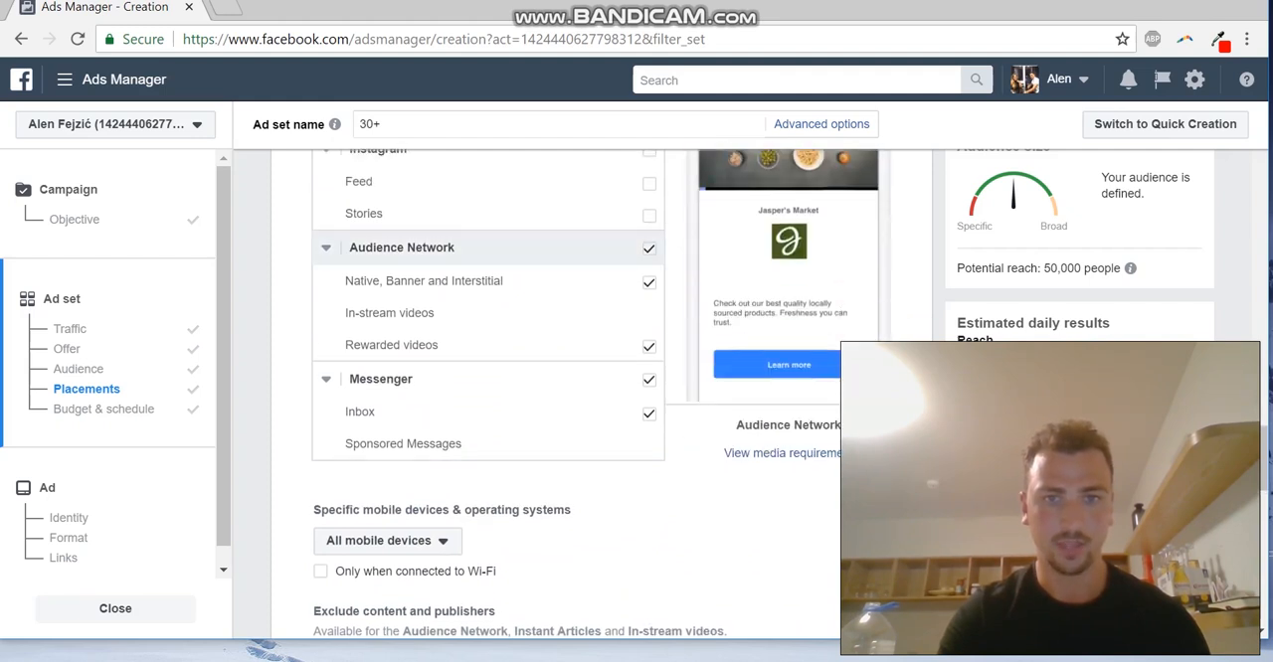
pyautogui.click(648, 380)
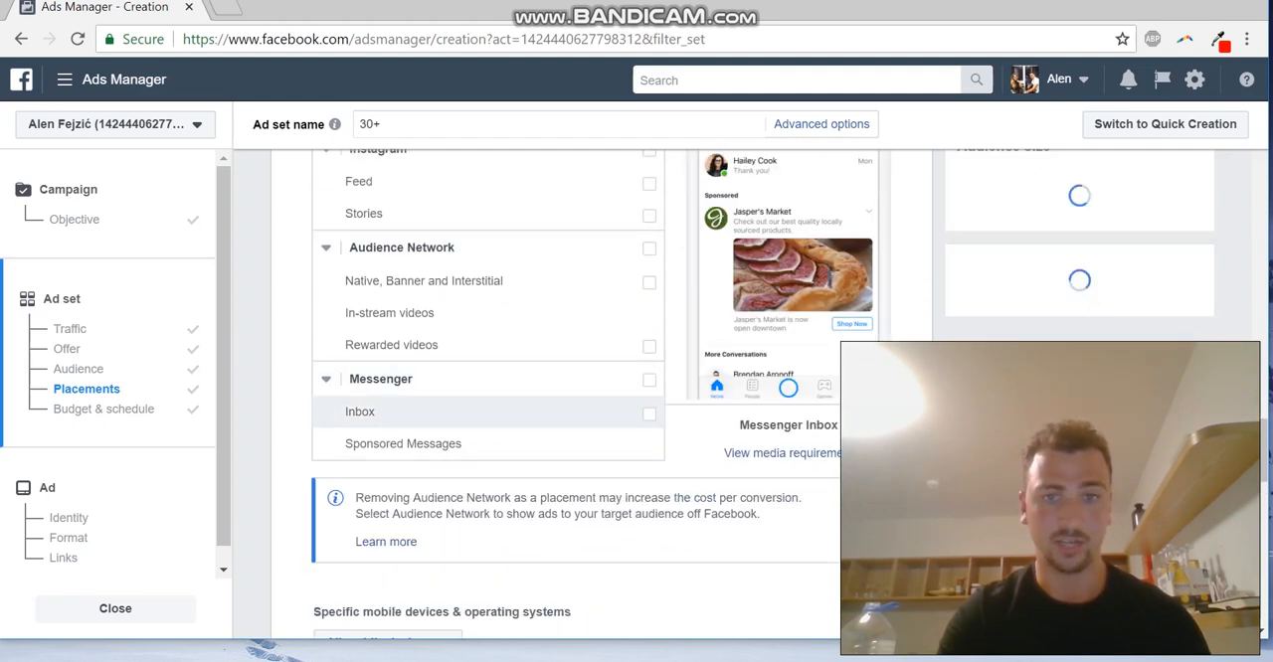
# Remove Instant Articles, Right column and Marketplace from the Facebook placements, keeping only Feeds
pyautogui.scroll(2, 617, 313)
pyautogui.scroll(4, 487, 445)
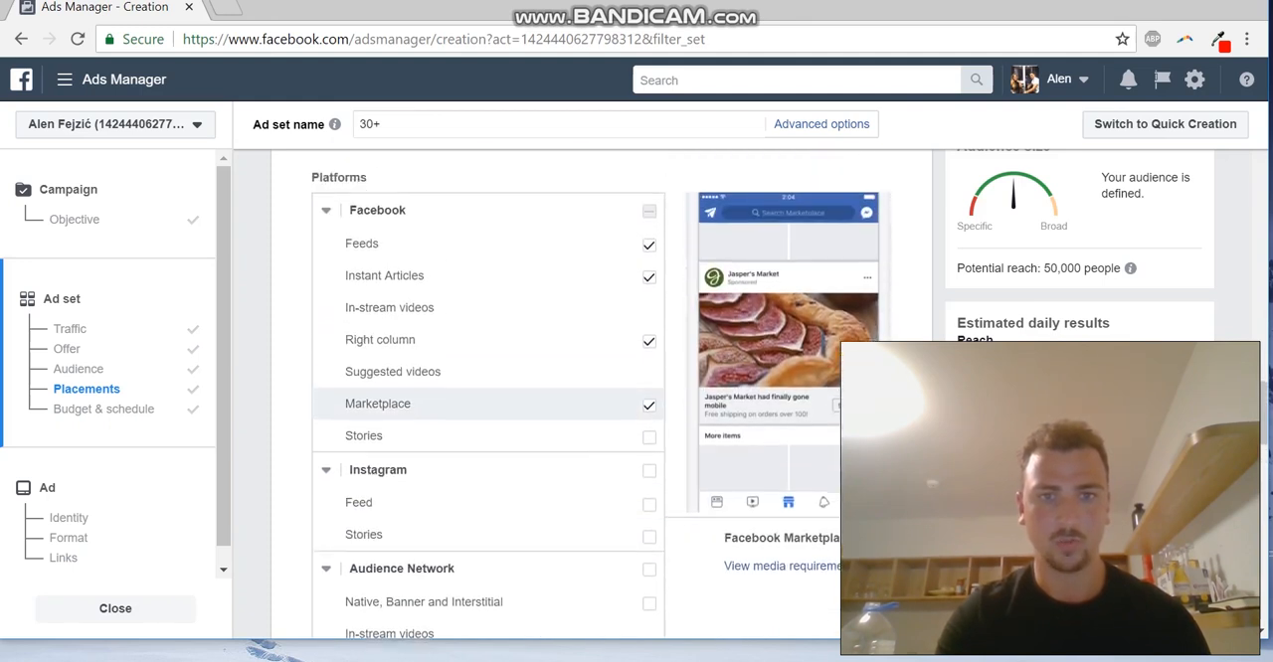
pyautogui.click(648, 320)
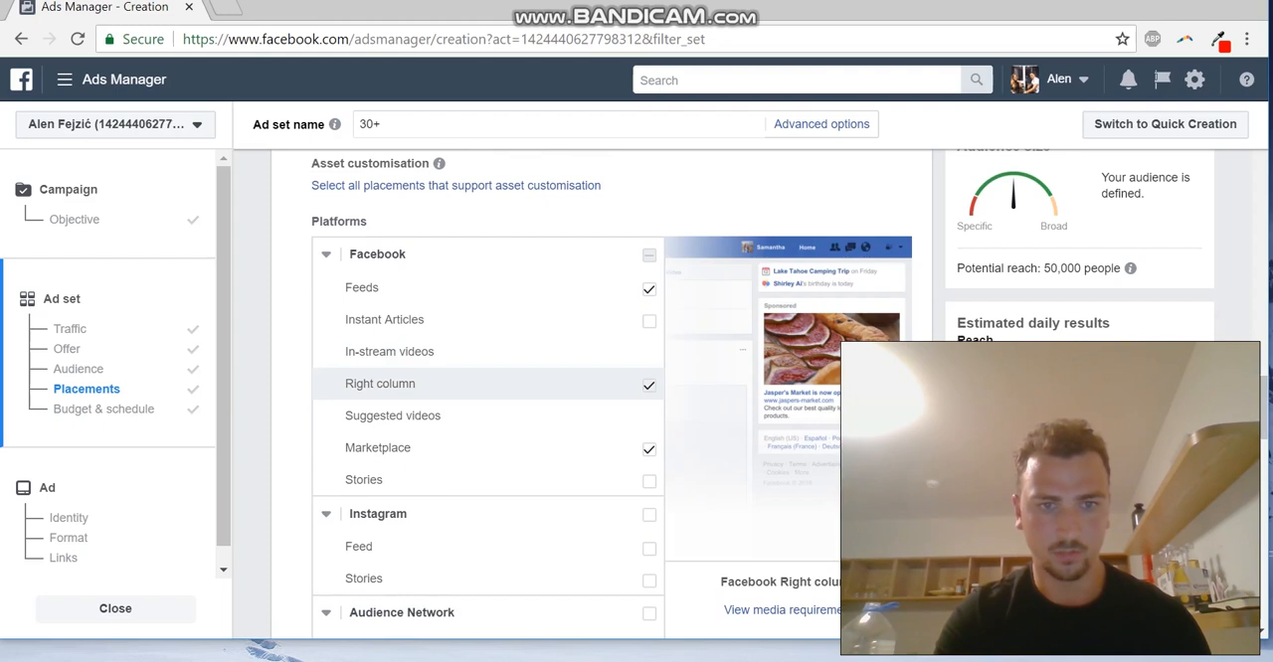
pyautogui.click(648, 385)
pyautogui.click(648, 449)
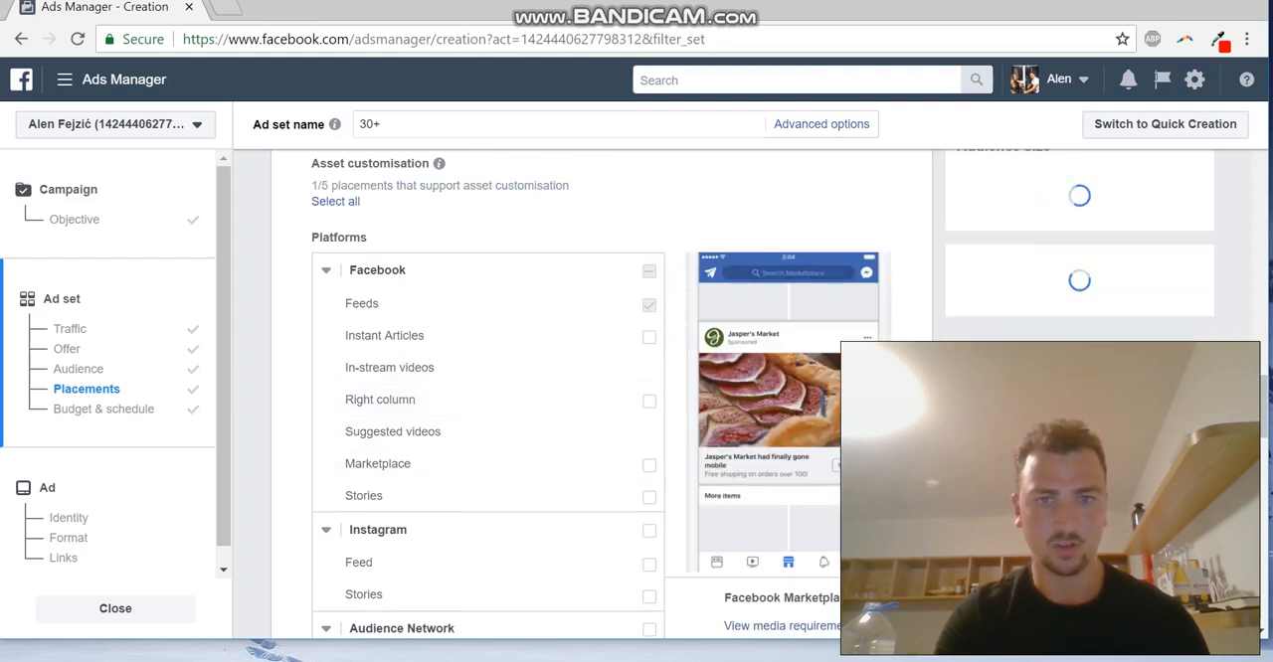
pyautogui.scroll(3, 648, 449)
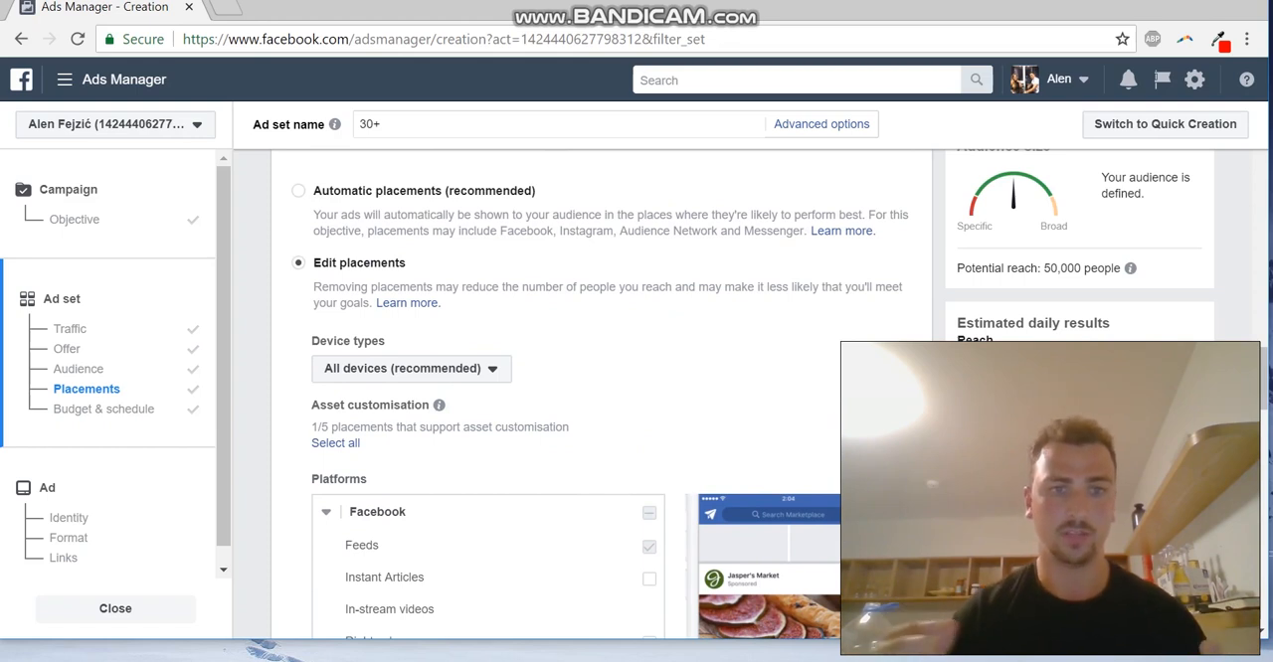
pyautogui.scroll(-5, 576, 398)
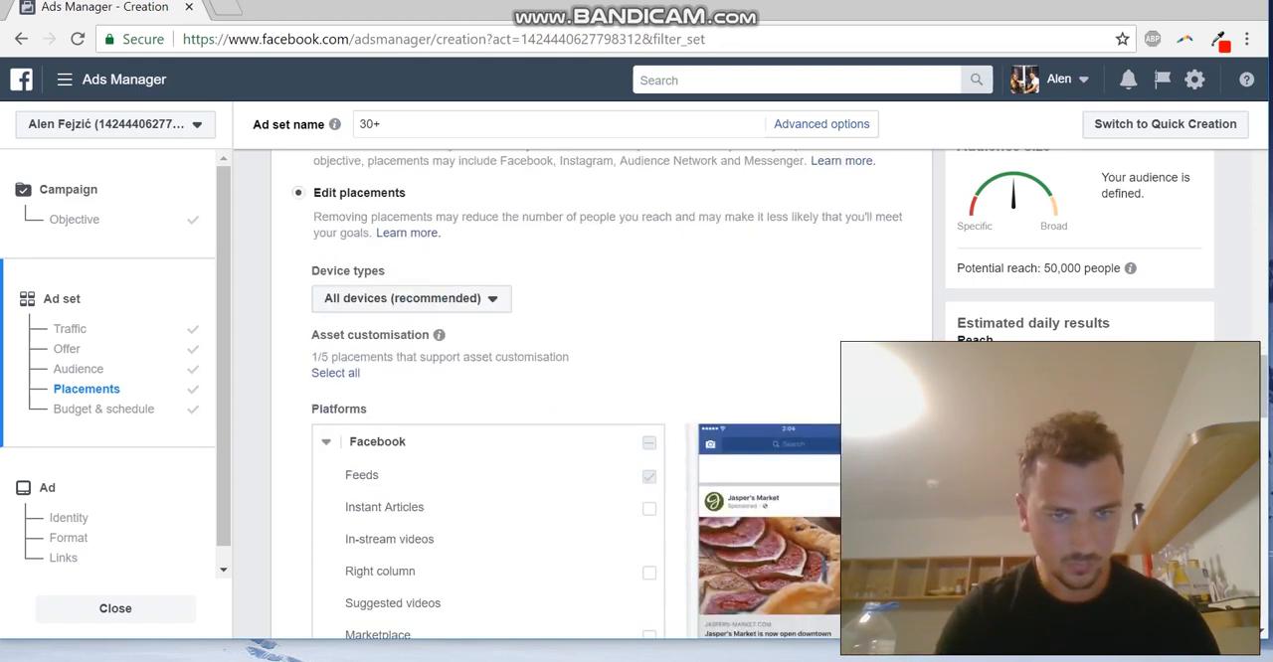
# Set the ad set's daily budget to £5.00
pyautogui.scroll(-4, 577, 398)
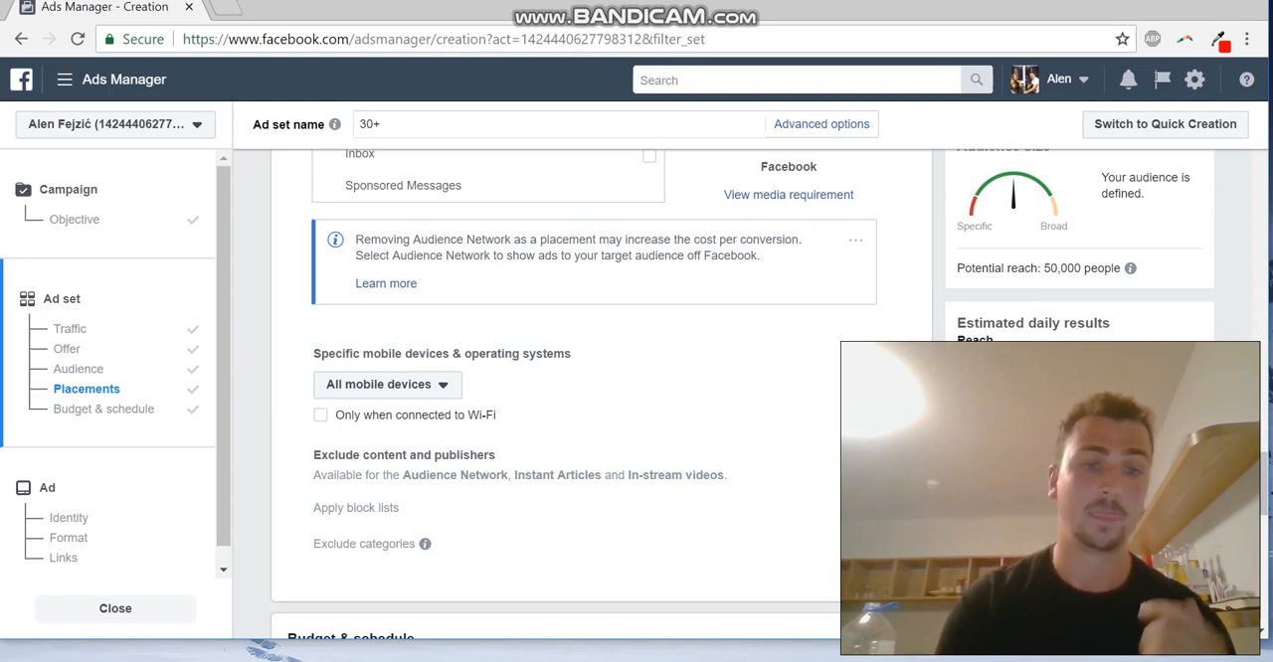
pyautogui.scroll(-1, 573, 394)
pyautogui.scroll(-3, 574, 395)
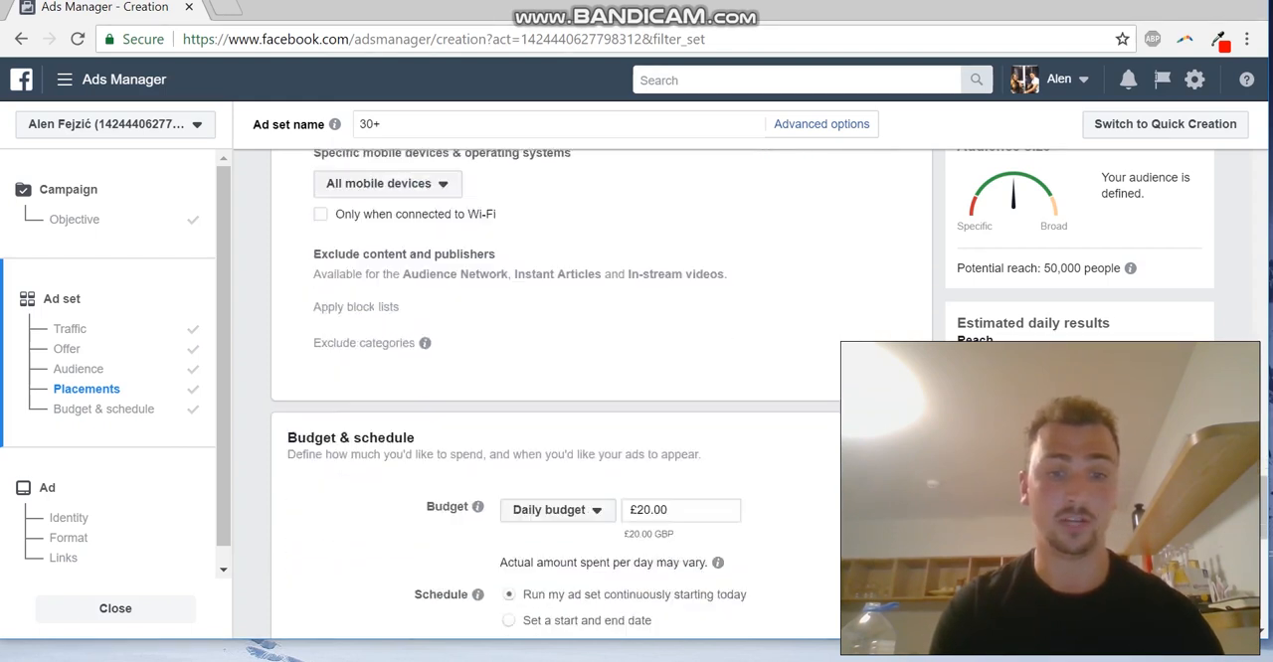
pyautogui.click(639, 461)
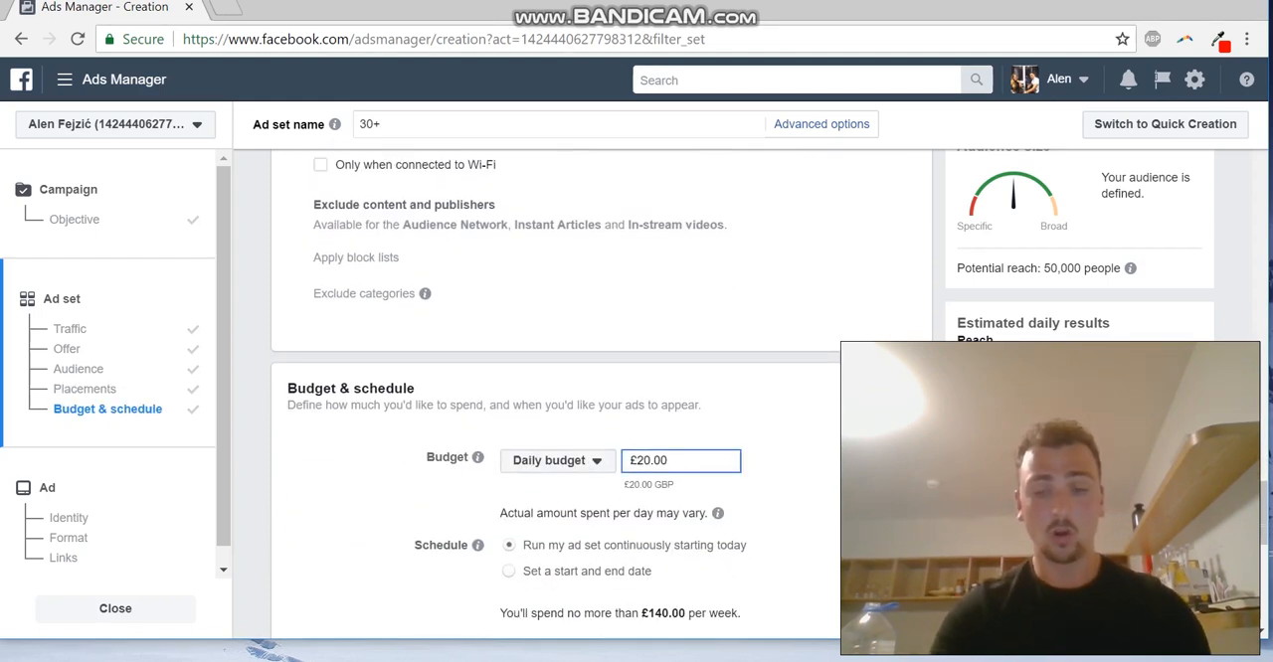
pyautogui.press('BackSpace')
pyautogui.press('BackSpace')
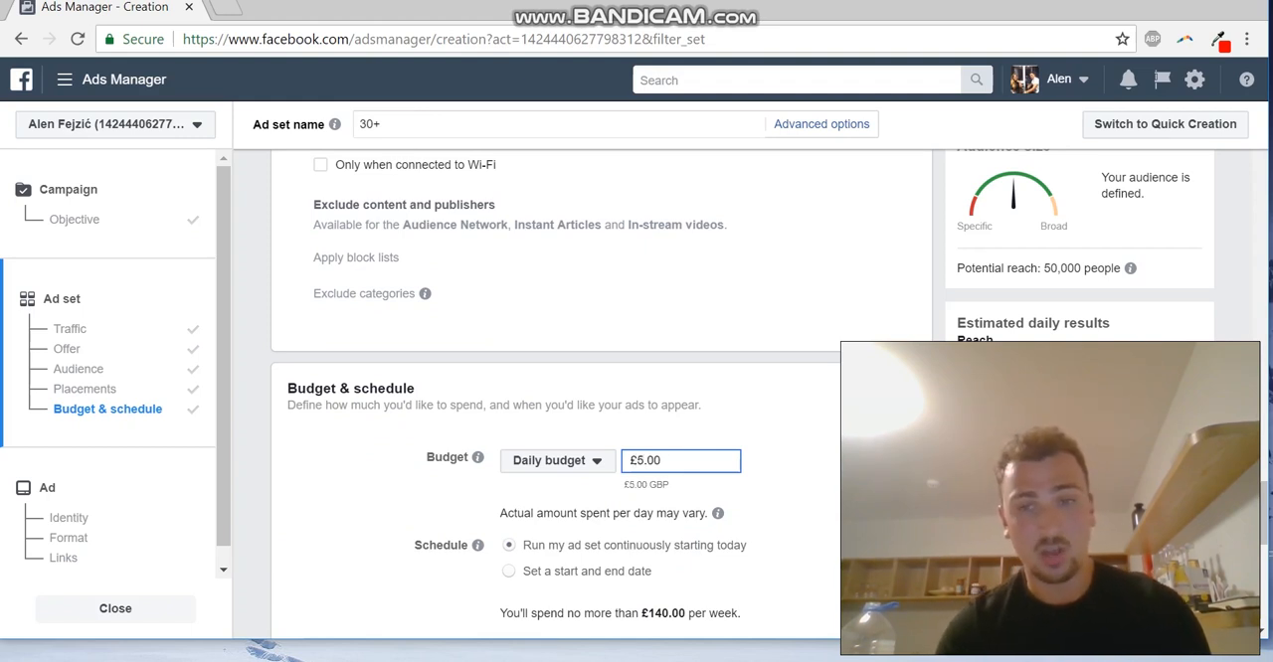
pyautogui.press('Return')
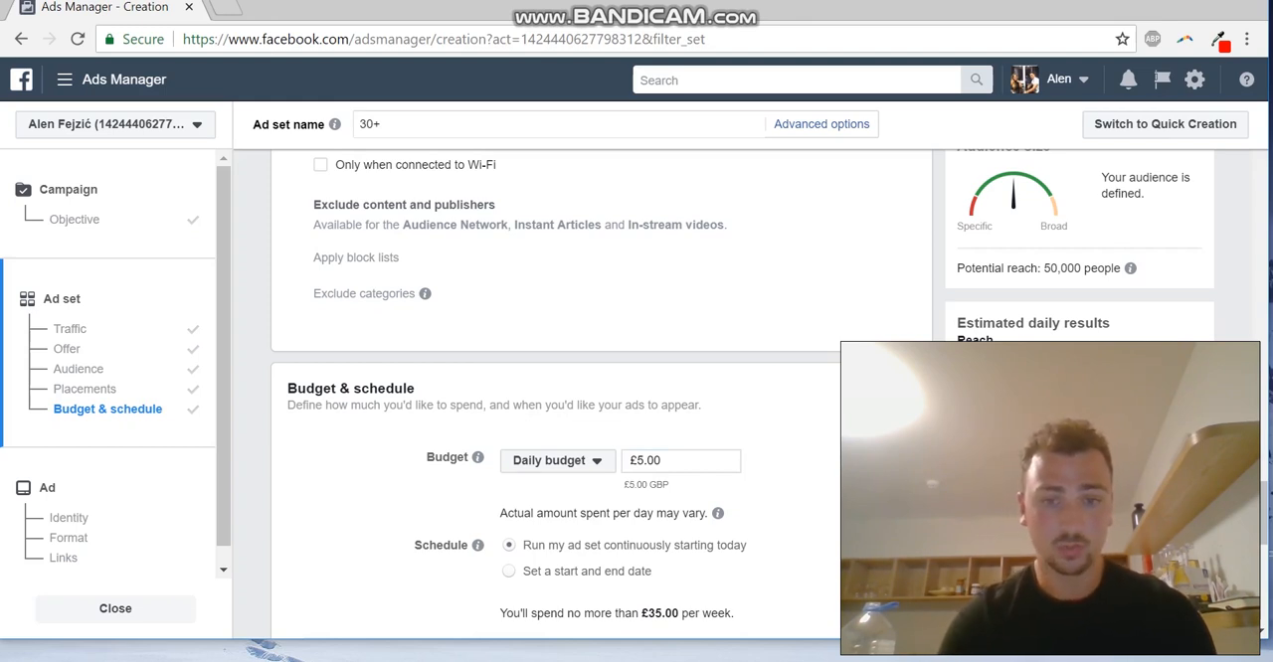
# Review the ad set's budget and schedule, chosen placements and optimisation for ad delivery
pyautogui.scroll(-1, 603, 395)
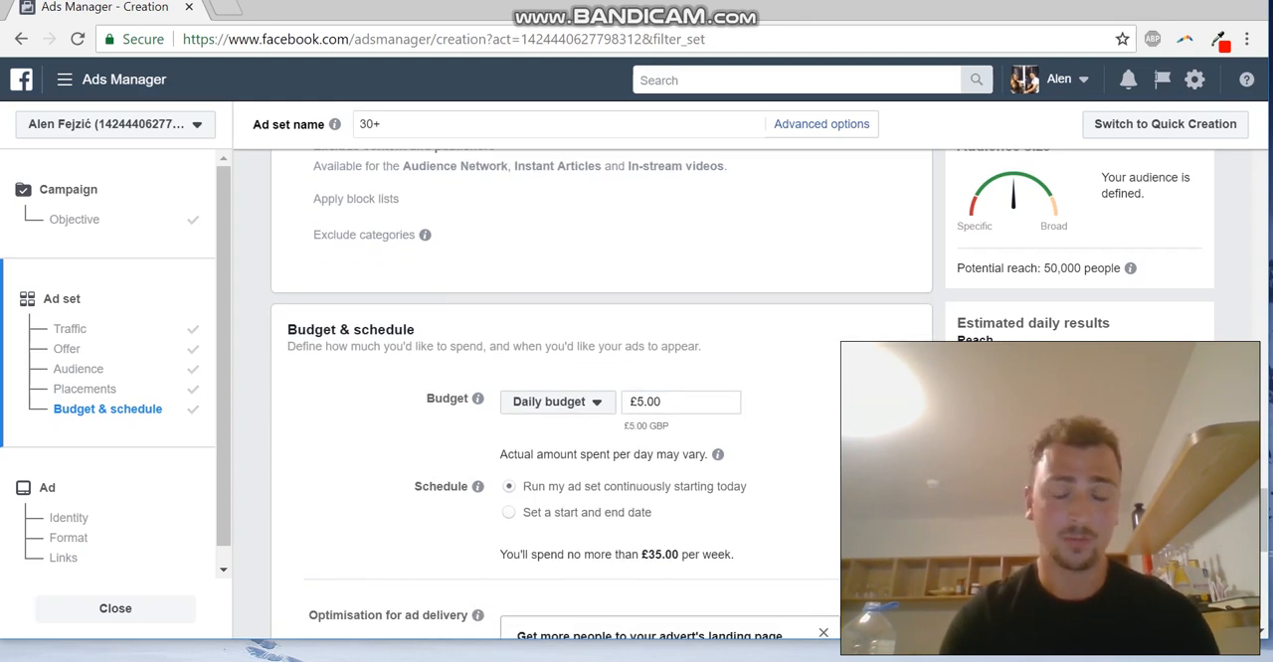
pyautogui.scroll(1, 602, 394)
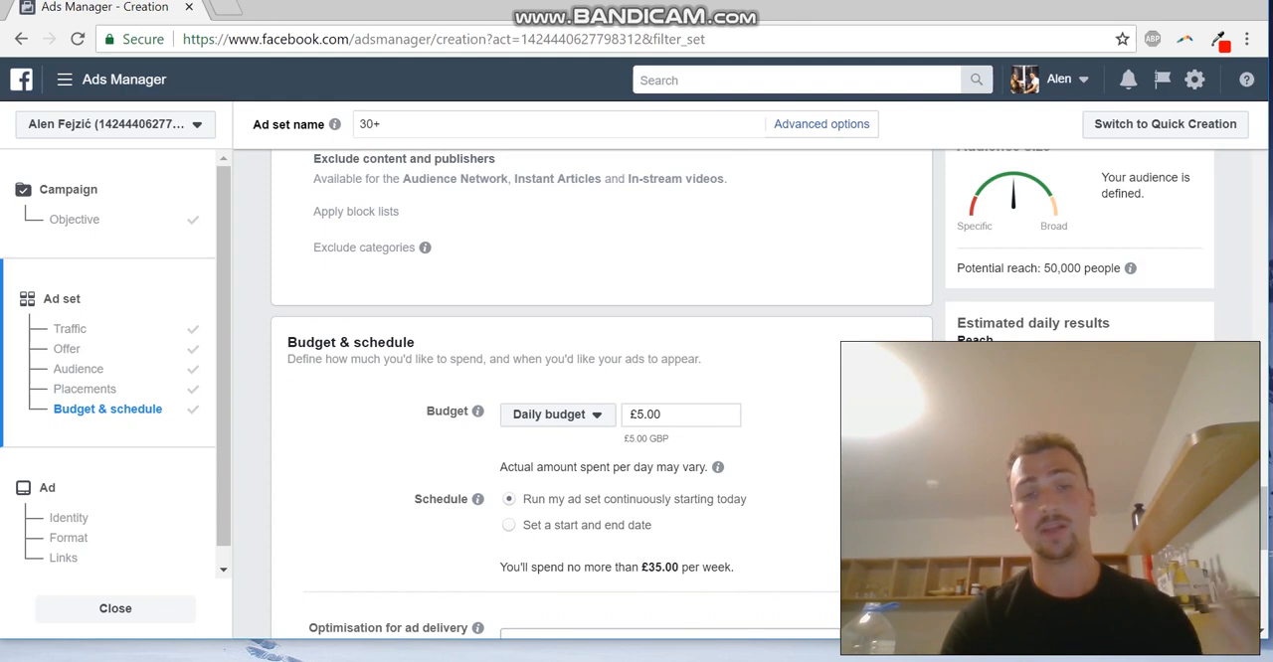
pyautogui.scroll(-2, 603, 394)
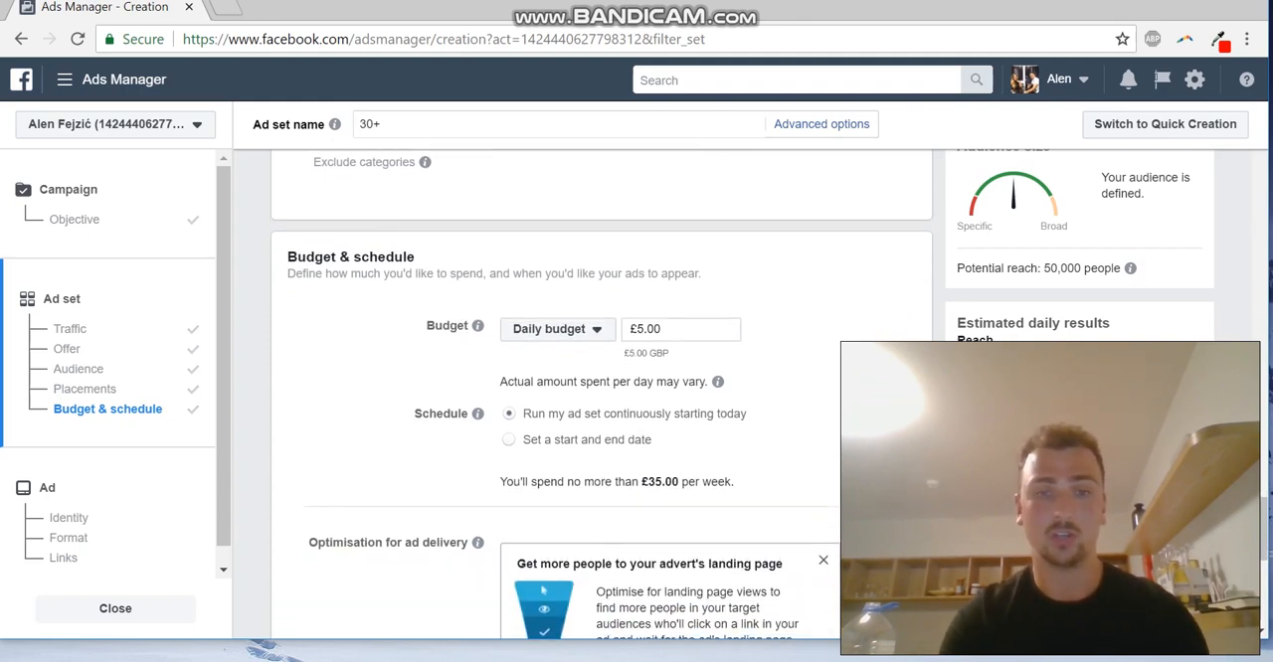
pyautogui.scroll(1, 602, 394)
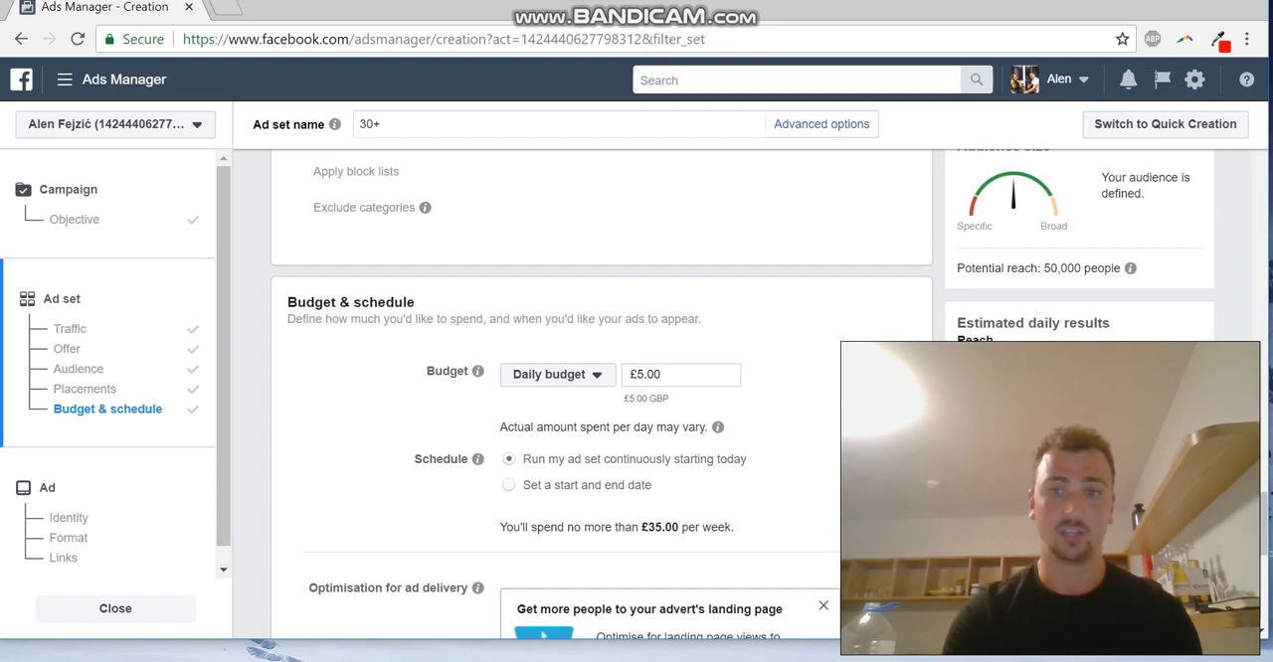
pyautogui.scroll(8, 601, 394)
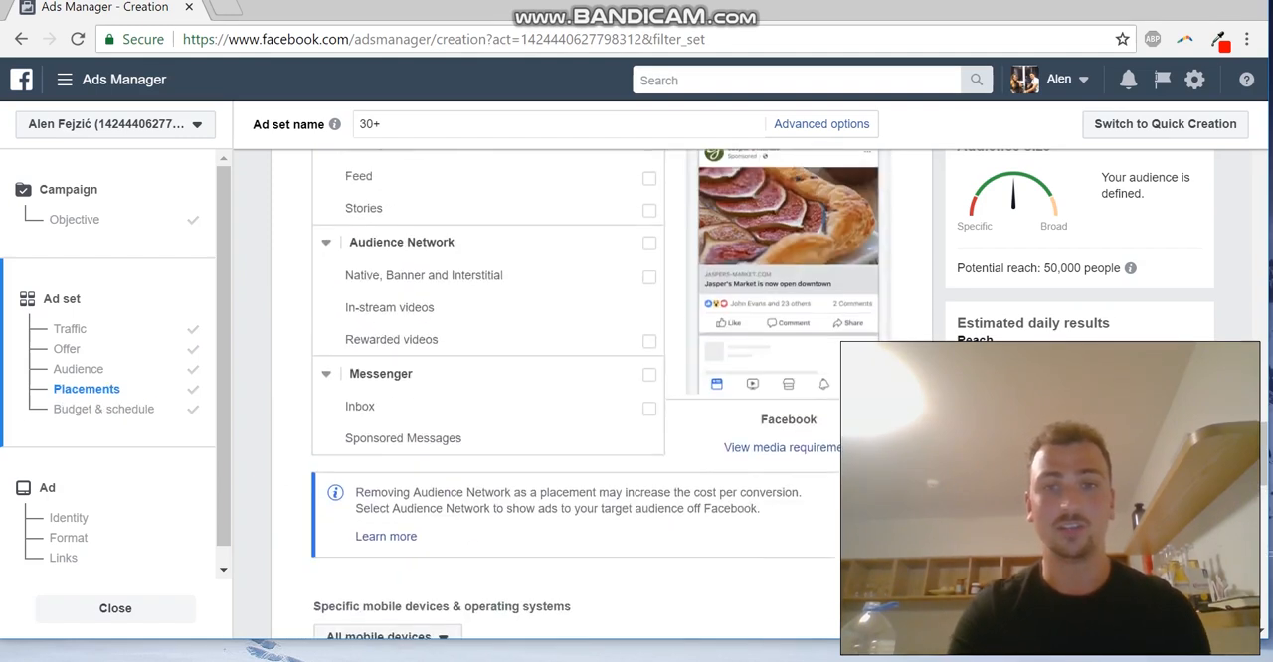
pyautogui.scroll(1, 600, 394)
pyautogui.scroll(-6, 600, 394)
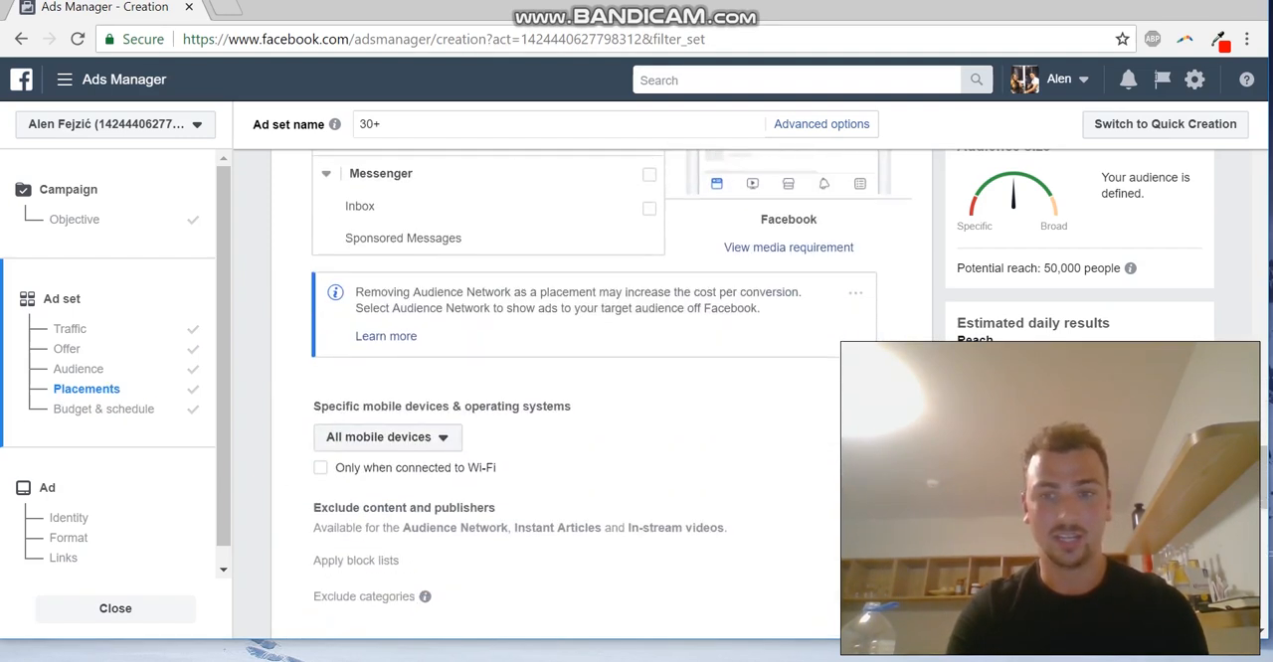
pyautogui.scroll(-5, 600, 394)
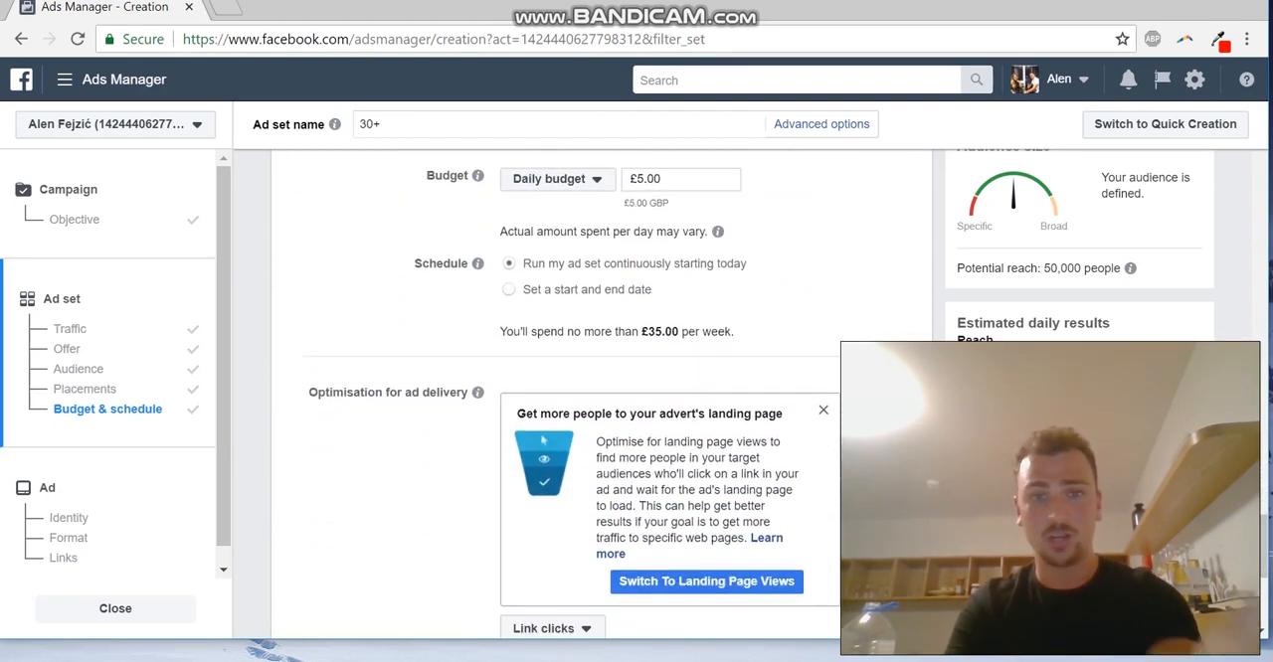
pyautogui.scroll(-1, 574, 395)
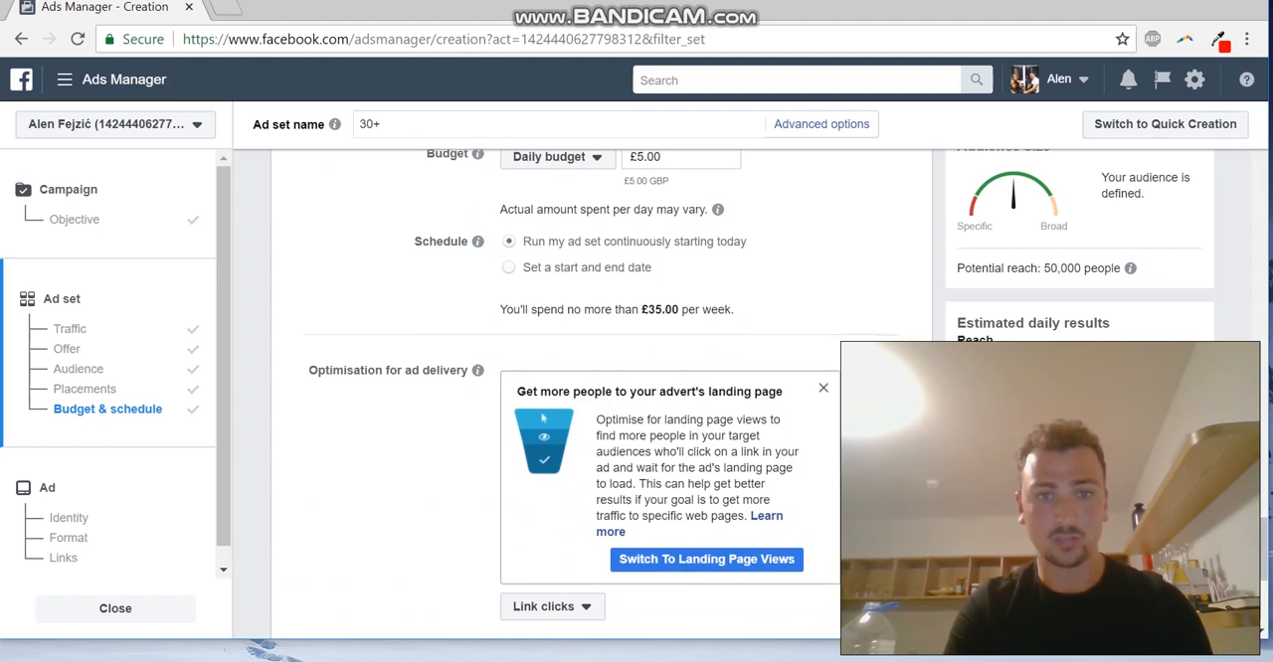
# Examine the optimisation choices for ad delivery and keep Link clicks selected
pyautogui.scroll(-1, 602, 388)
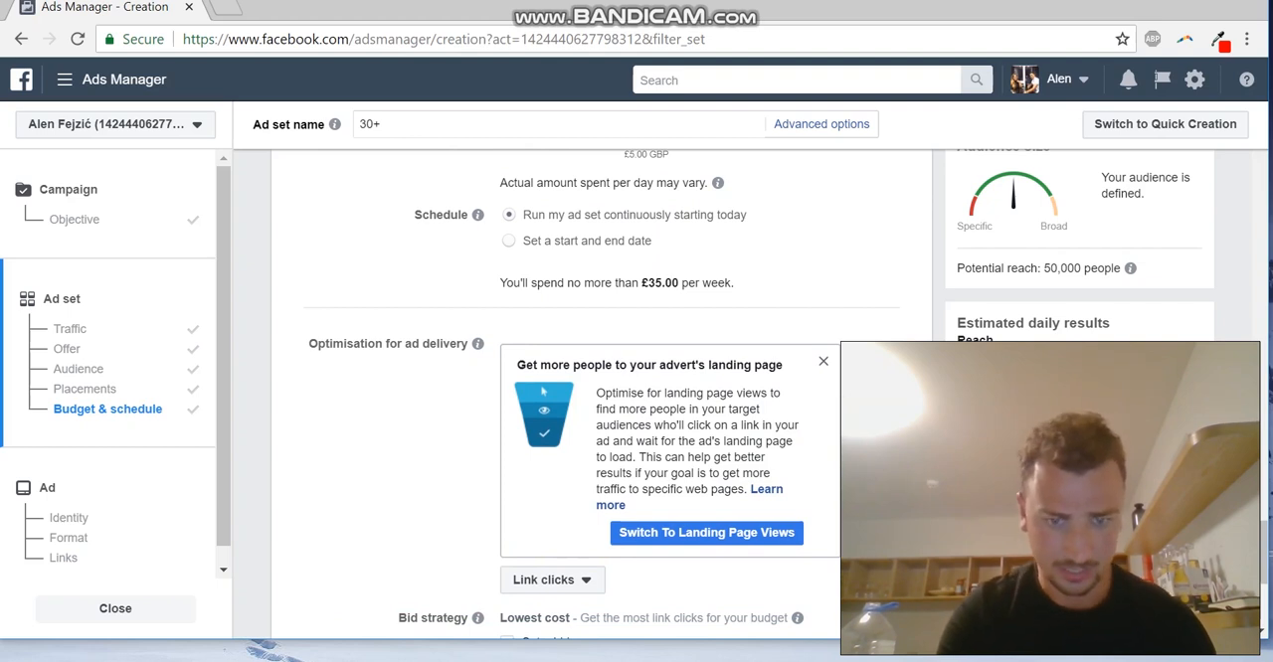
pyautogui.scroll(-1, 602, 394)
pyautogui.click(553, 494)
pyautogui.click(552, 494)
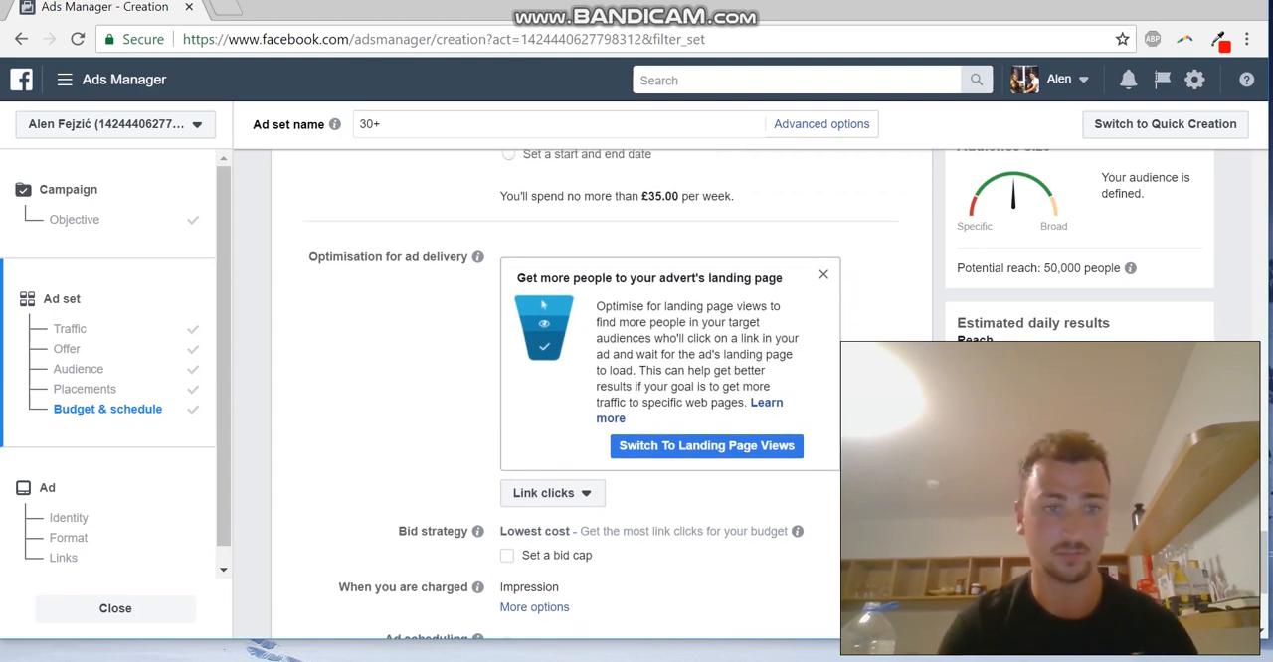
pyautogui.click(553, 494)
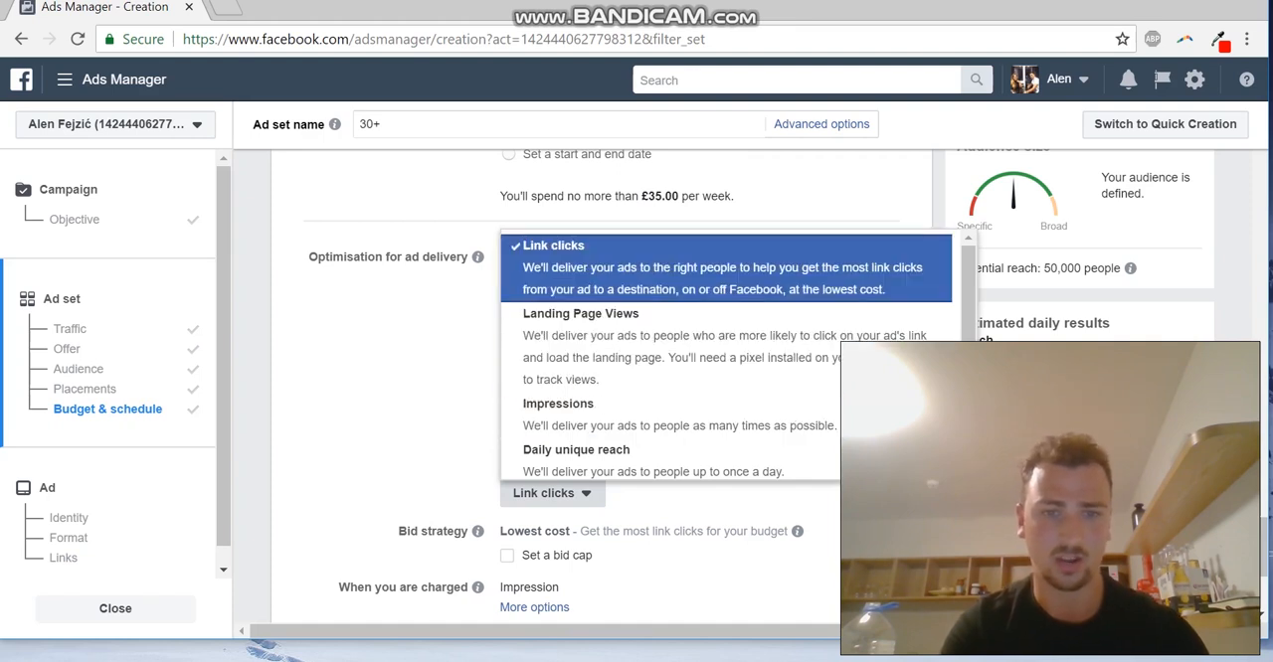
pyautogui.click(543, 296)
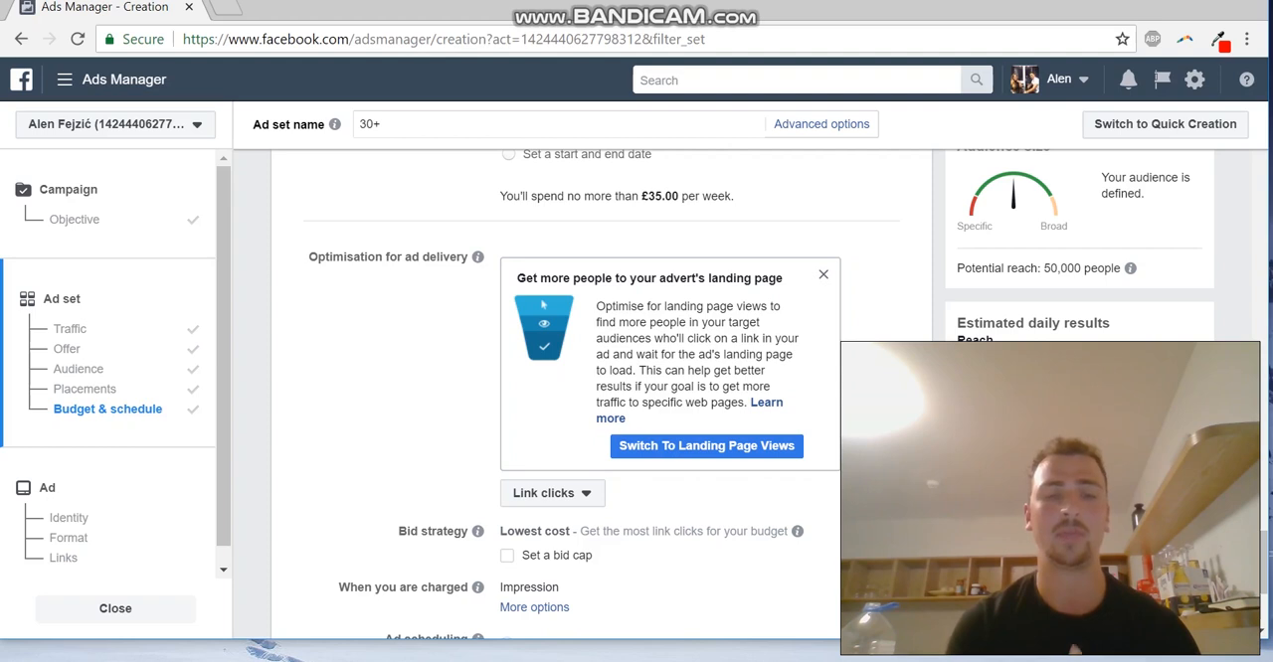
# Recheck the ad set's selected placements, daily budget, bid strategy and delivery type
pyautogui.scroll(4, 543, 305)
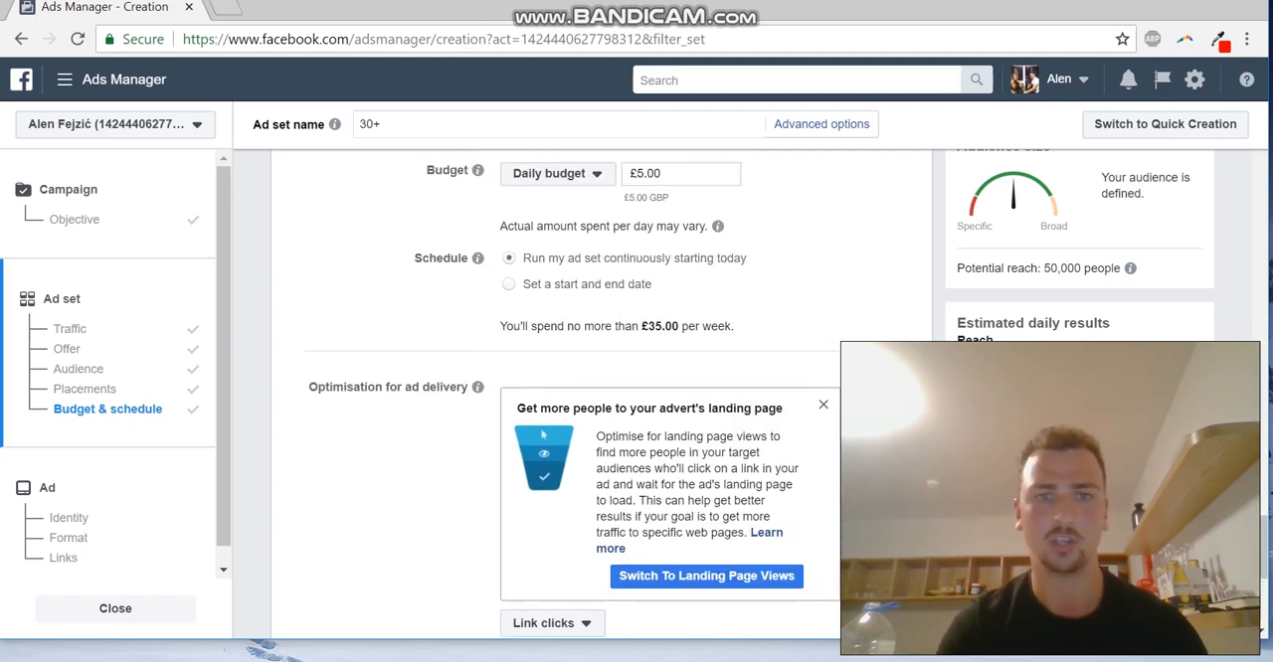
pyautogui.scroll(4, 555, 389)
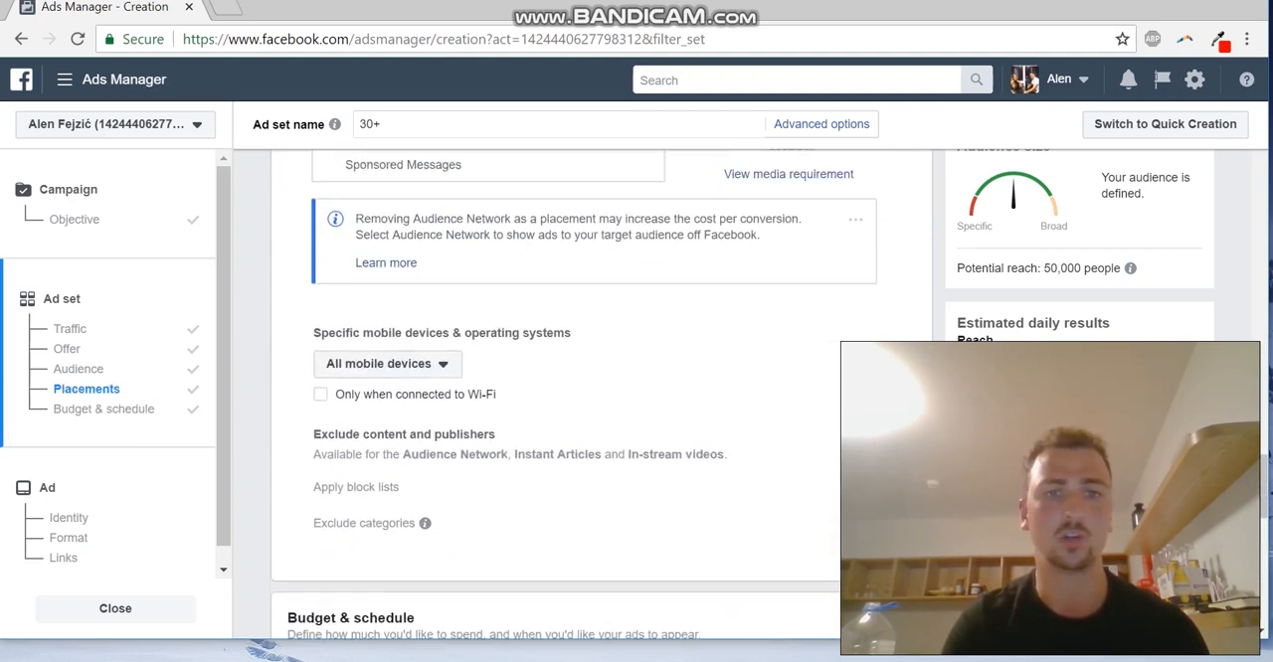
pyautogui.scroll(5, 575, 398)
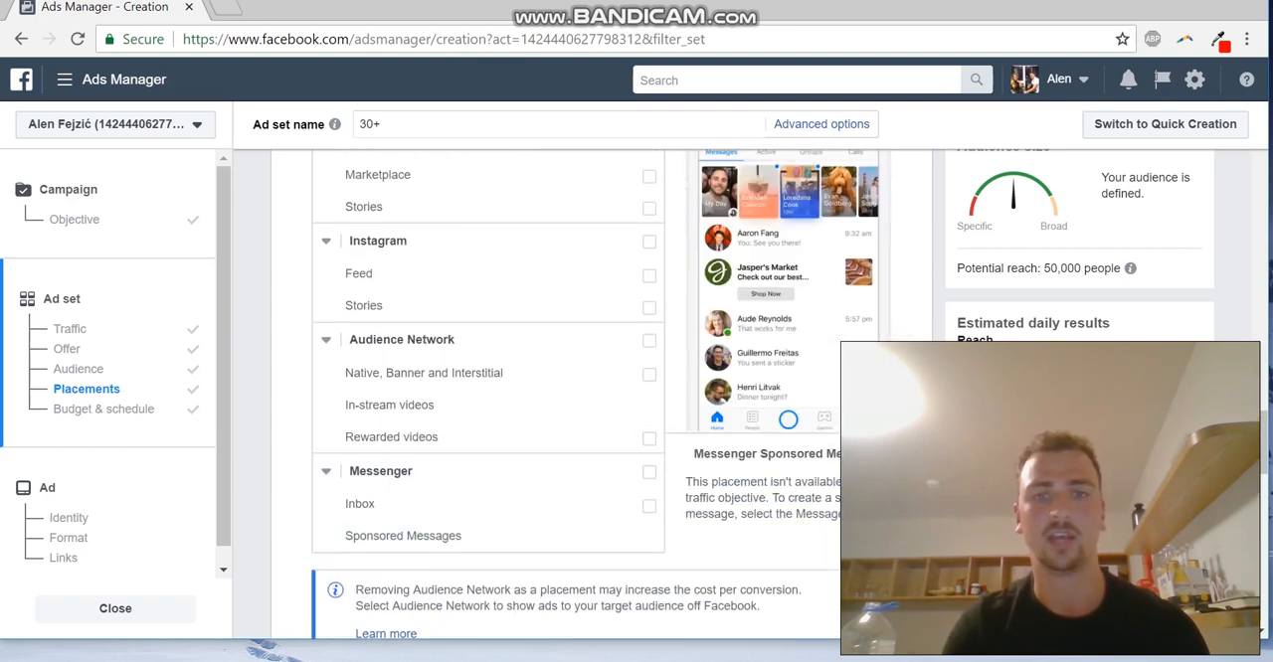
pyautogui.scroll(5, 597, 398)
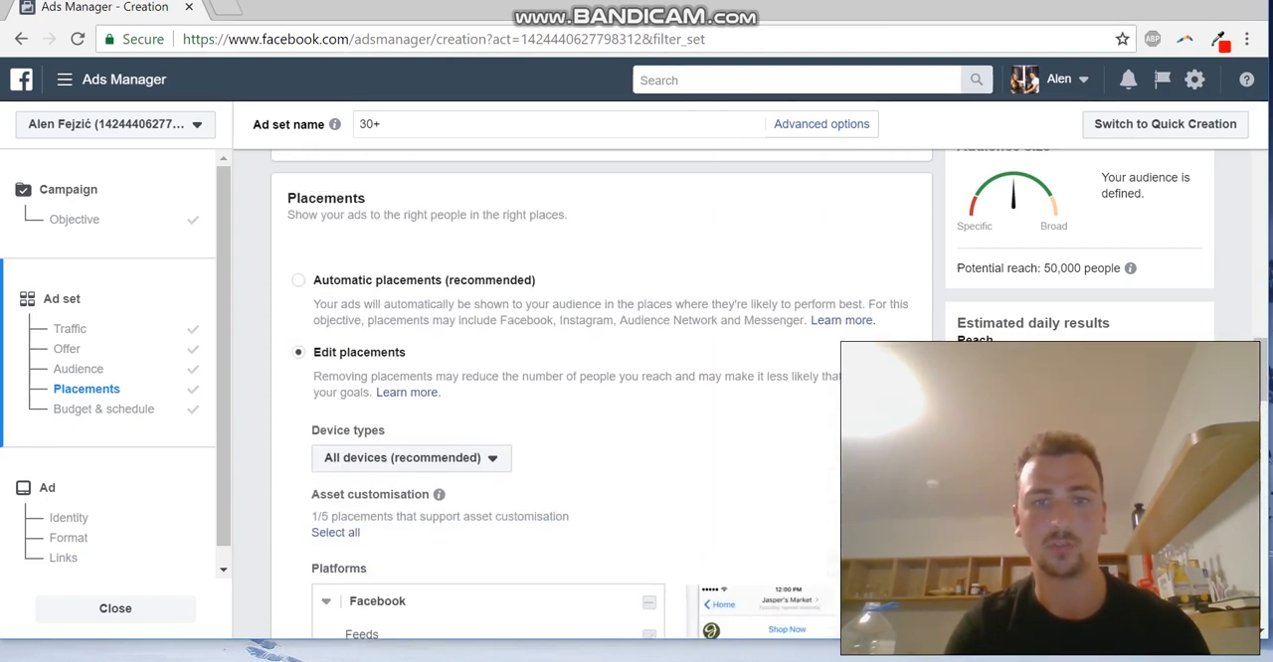
pyautogui.scroll(-15, 597, 398)
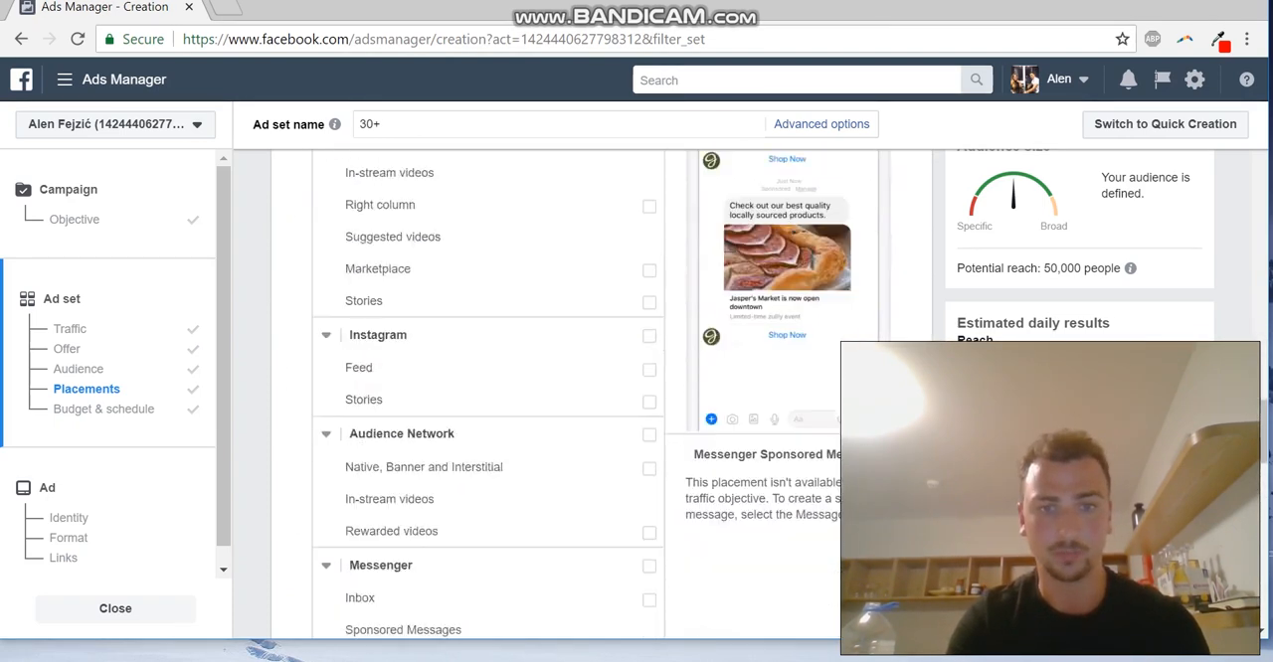
pyautogui.scroll(-5, 557, 398)
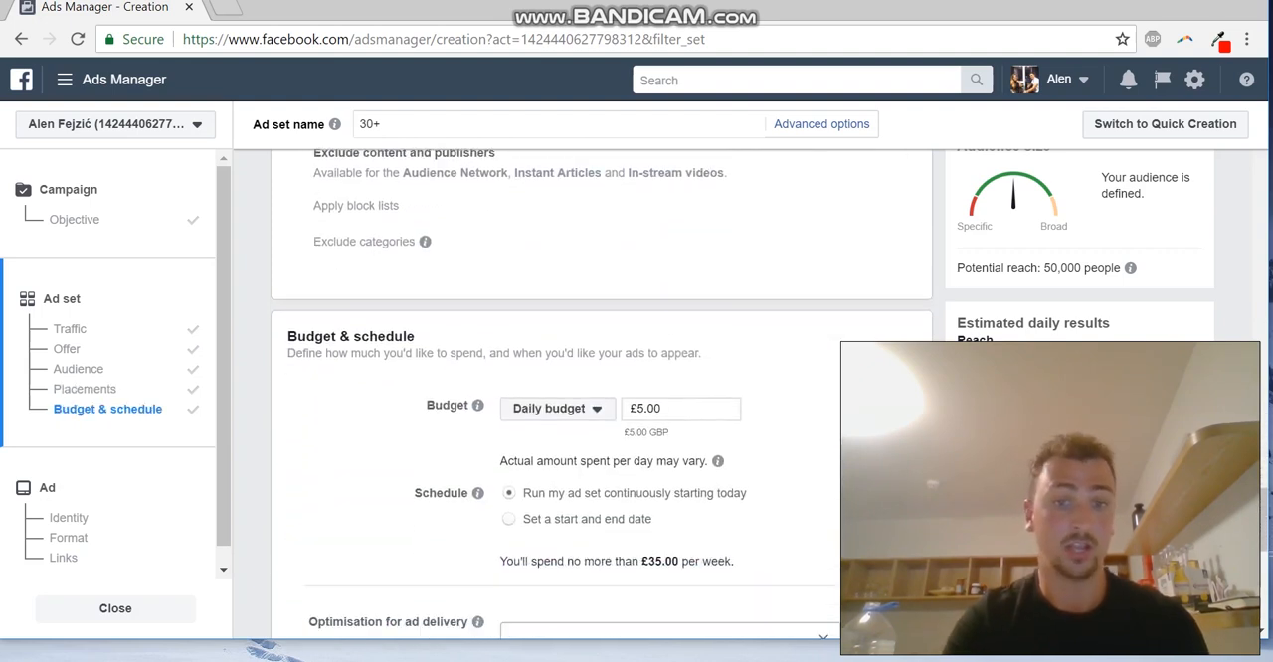
pyautogui.scroll(-4, 556, 398)
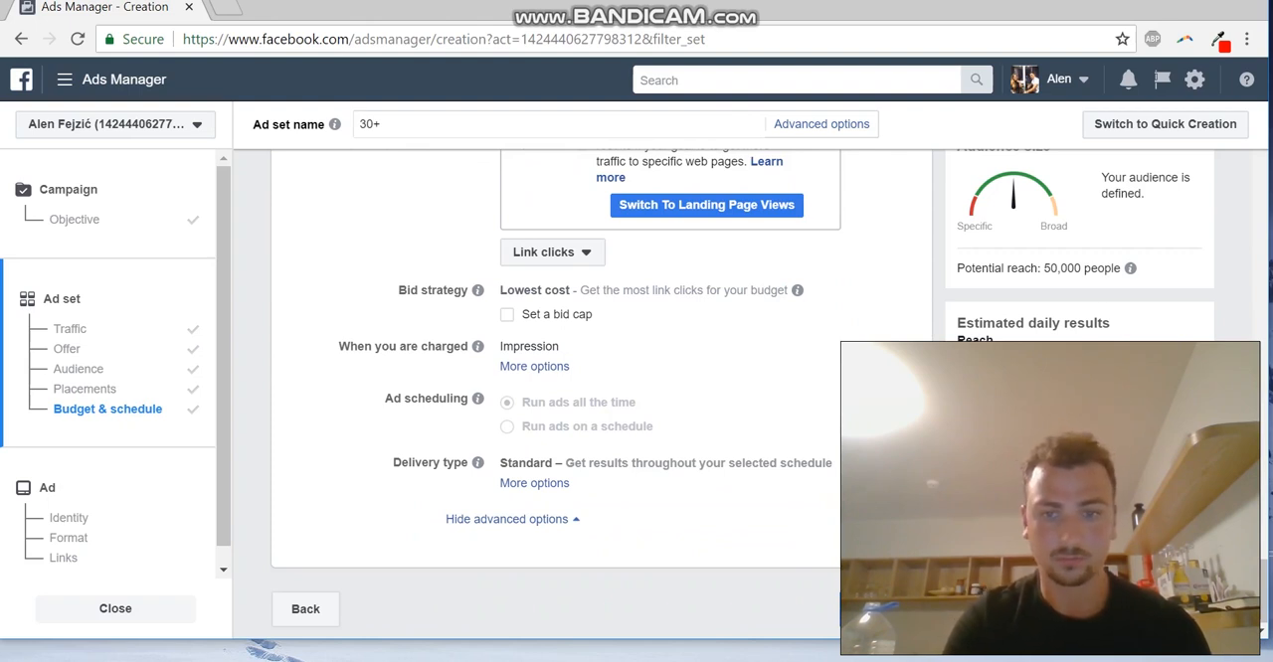
# Continue to the ad level and choose Alen's Pizza as the Facebook Page representing the business
pyautogui.click(885, 609)
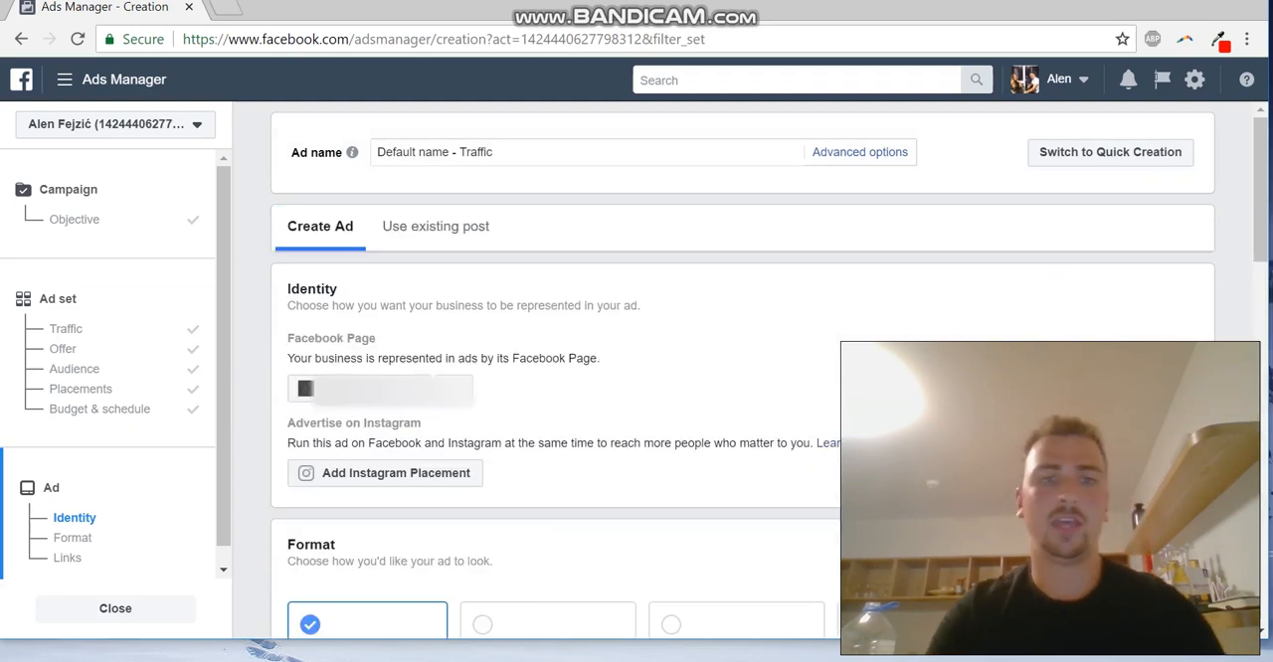
pyautogui.click(380, 389)
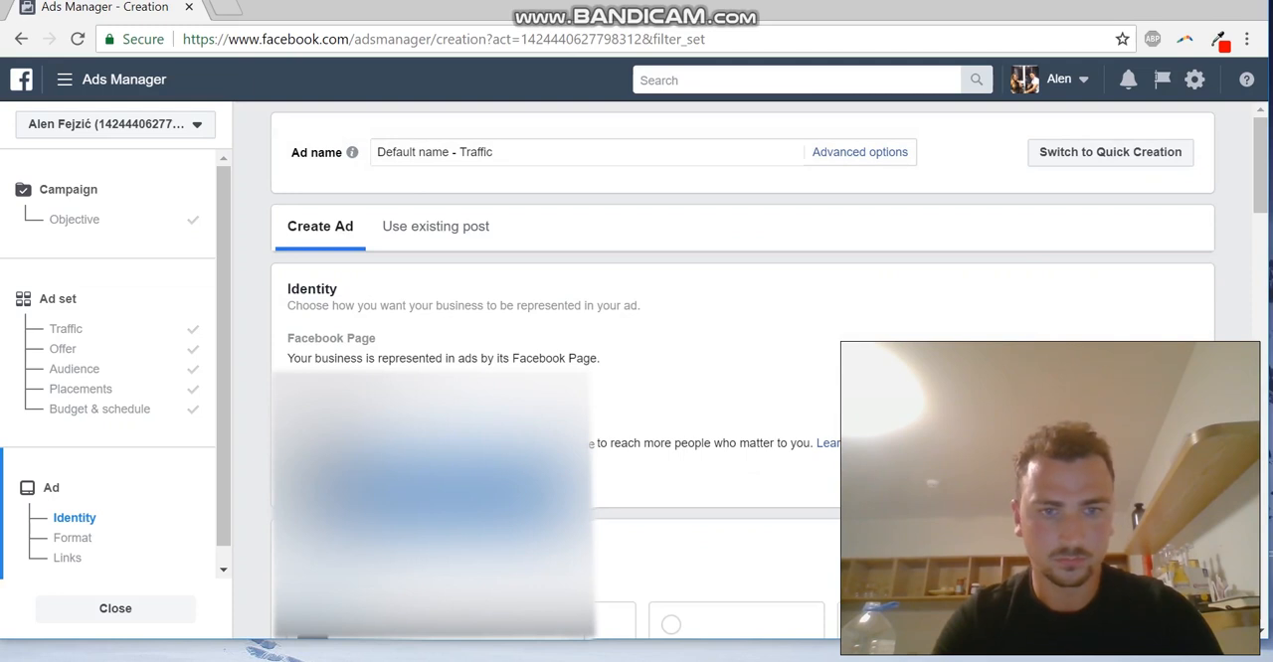
pyautogui.click(438, 491)
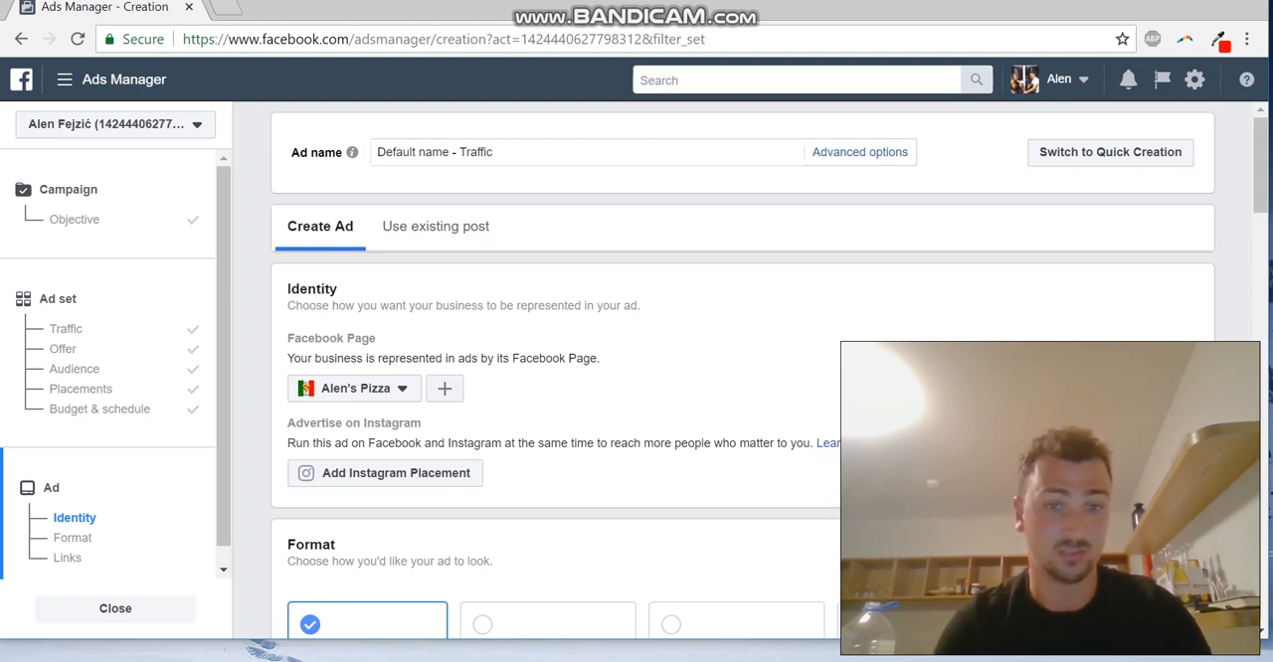
# Replace the default ad name with "£10 Pizza Offer - Traffic"
pyautogui.scroll(-1, 741, 371)
pyautogui.scroll(1, 741, 371)
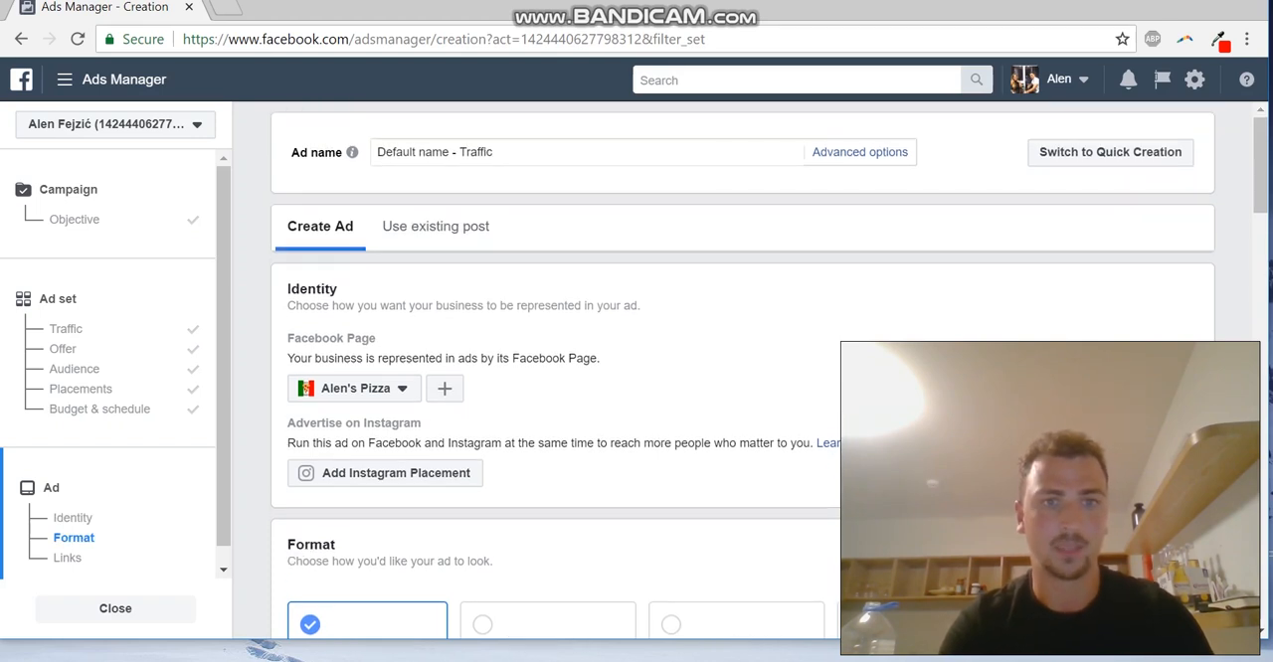
pyautogui.click(457, 153)
pyautogui.press('BackSpace')
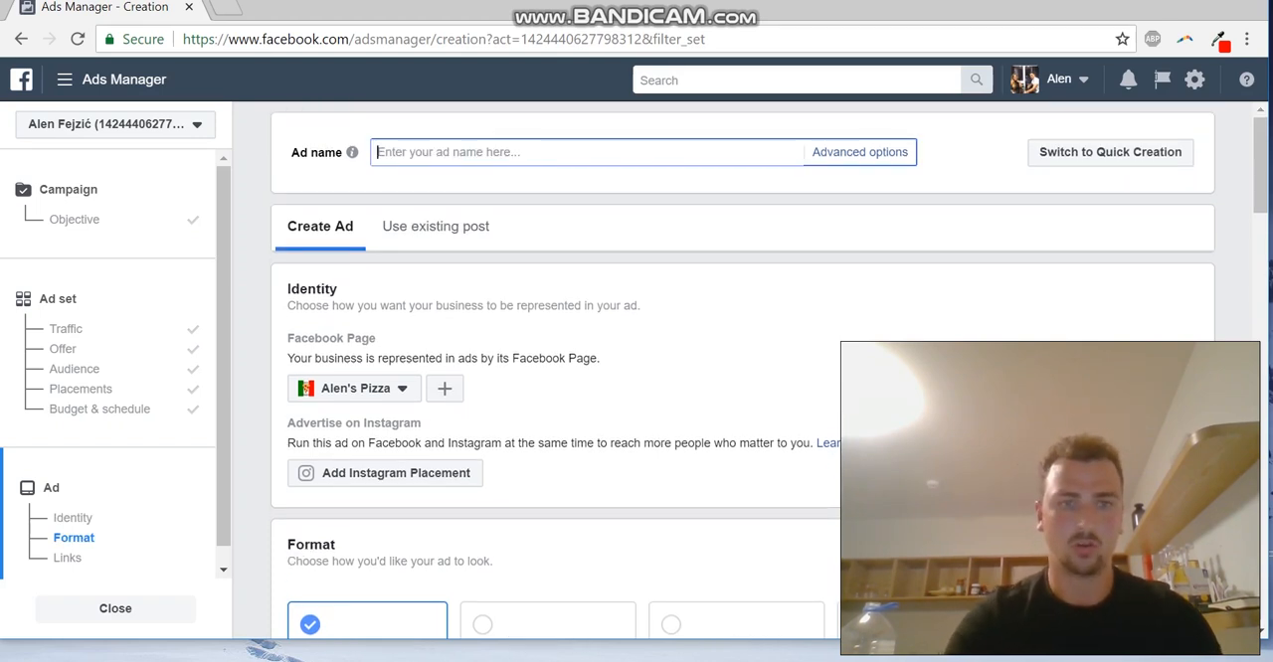
pyautogui.write('£10 Pizza')
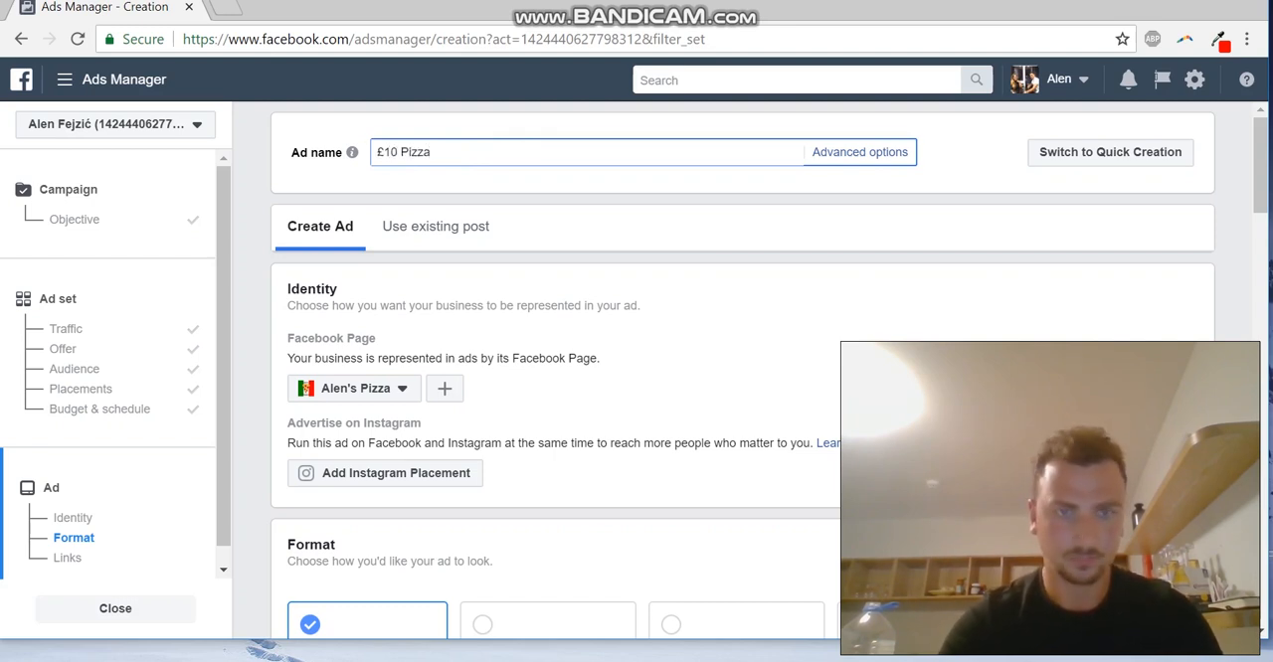
pyautogui.write(' Offer')
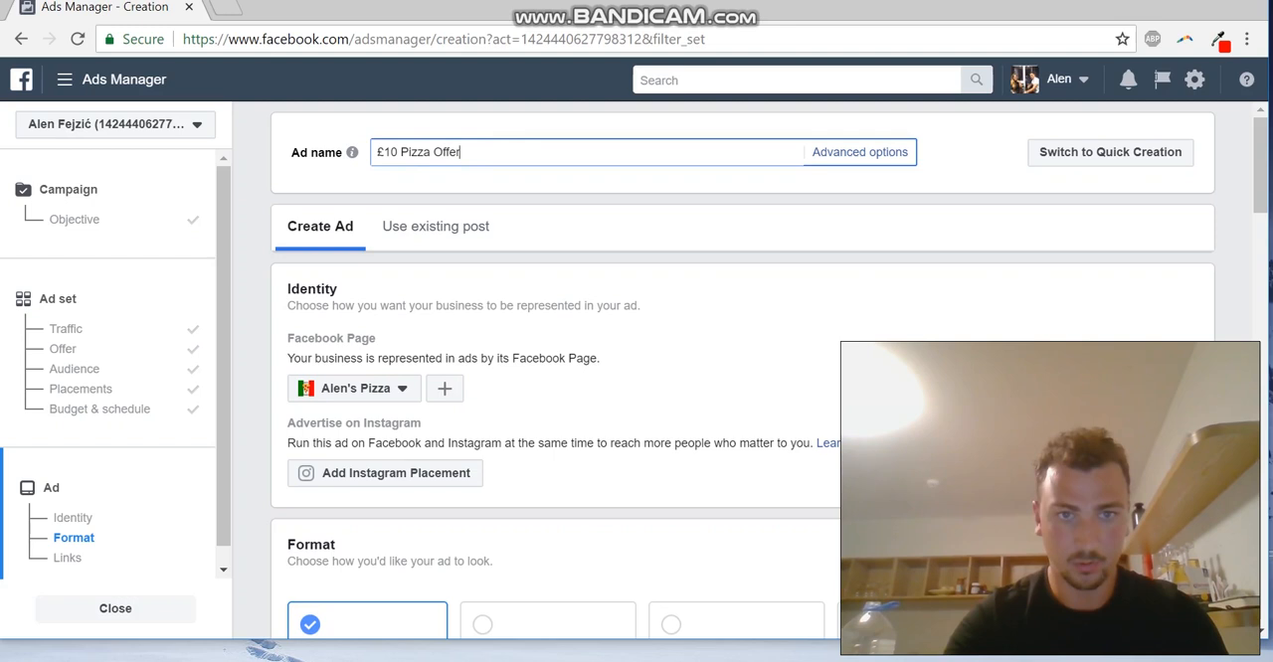
pyautogui.write(' - Traffic')
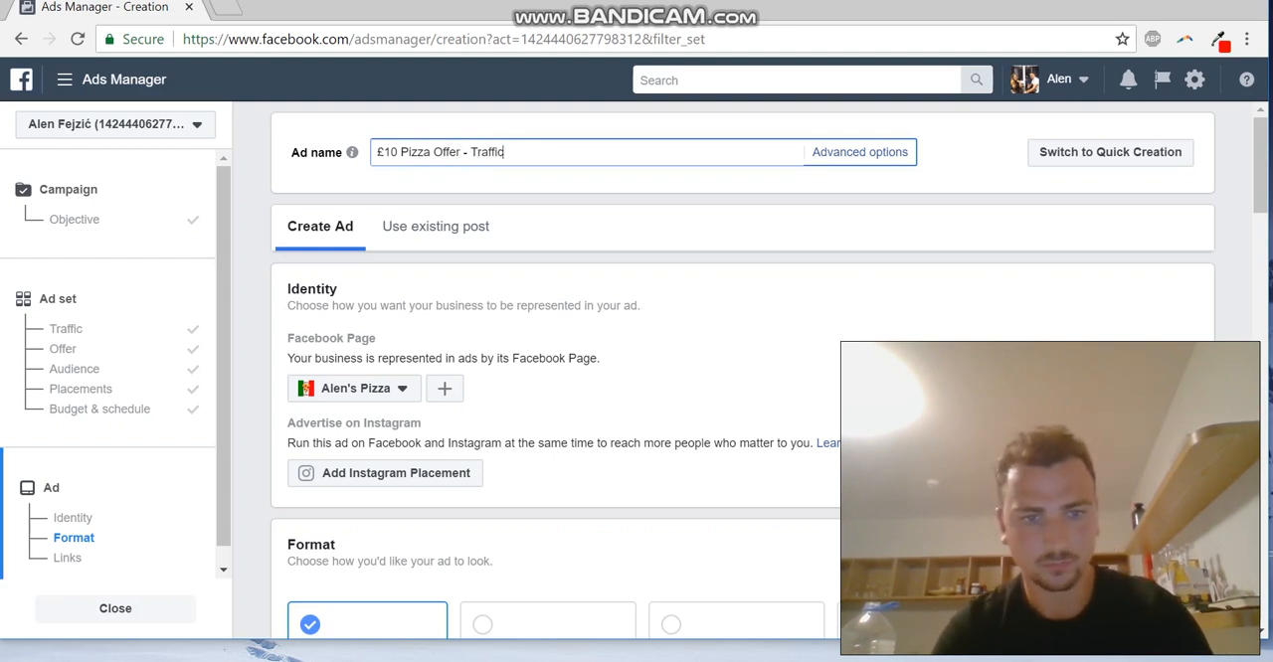
# Set the ad's format to Single image
pyautogui.scroll(-3, 742, 398)
pyautogui.scroll(-1, 546, 497)
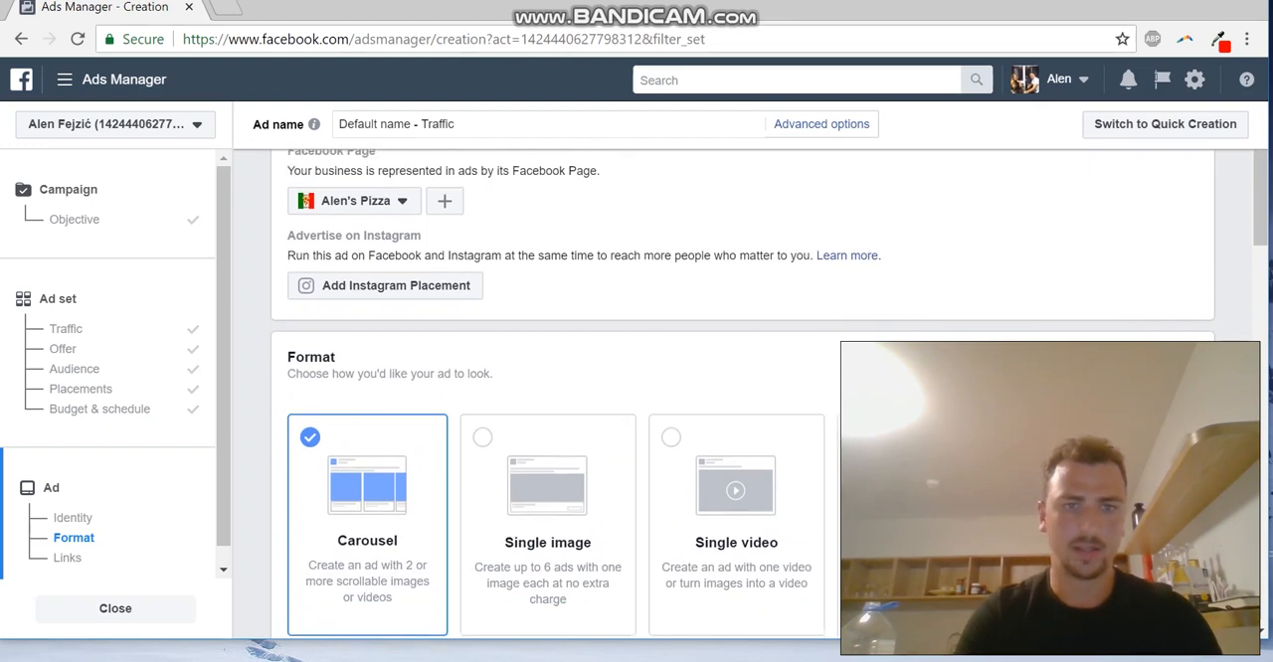
pyautogui.scroll(-2, 547, 497)
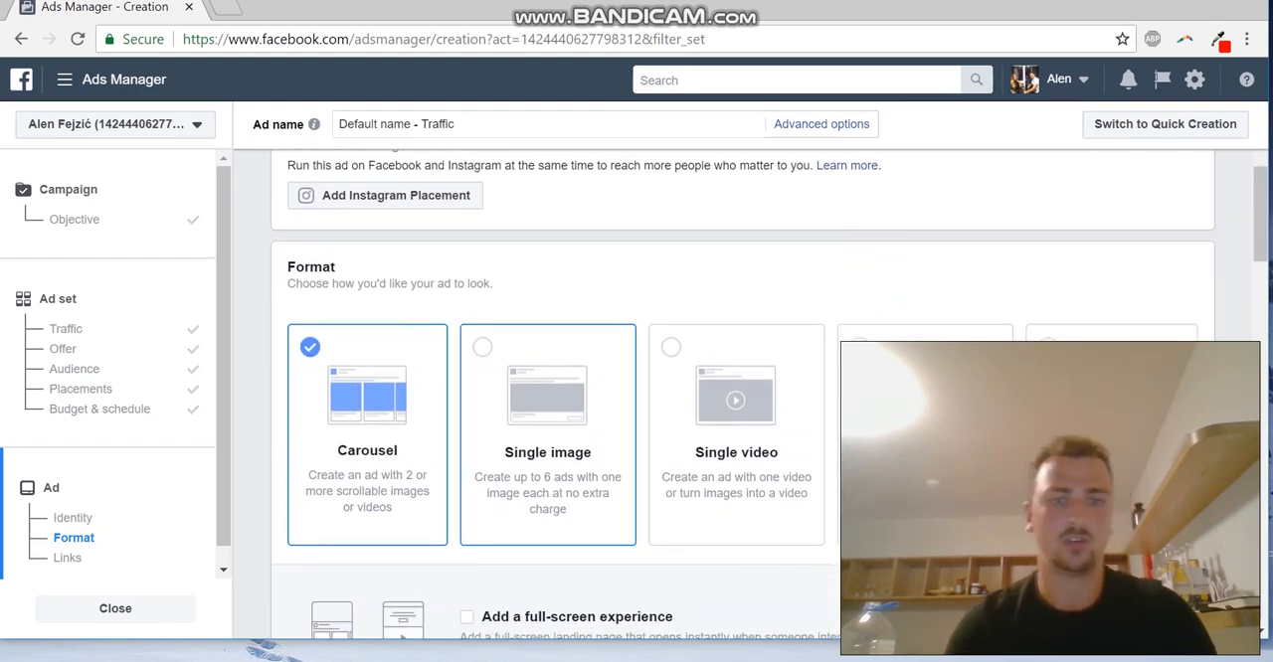
pyautogui.scroll(-1, 546, 447)
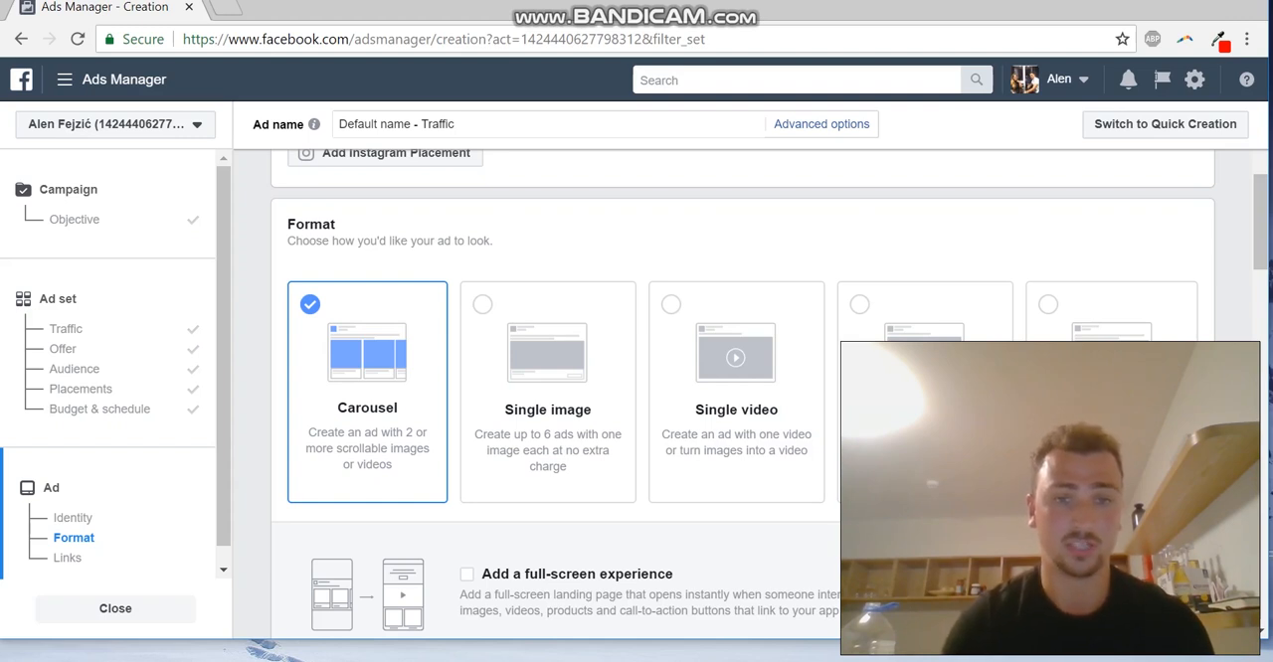
pyautogui.doubleClick(547, 392)
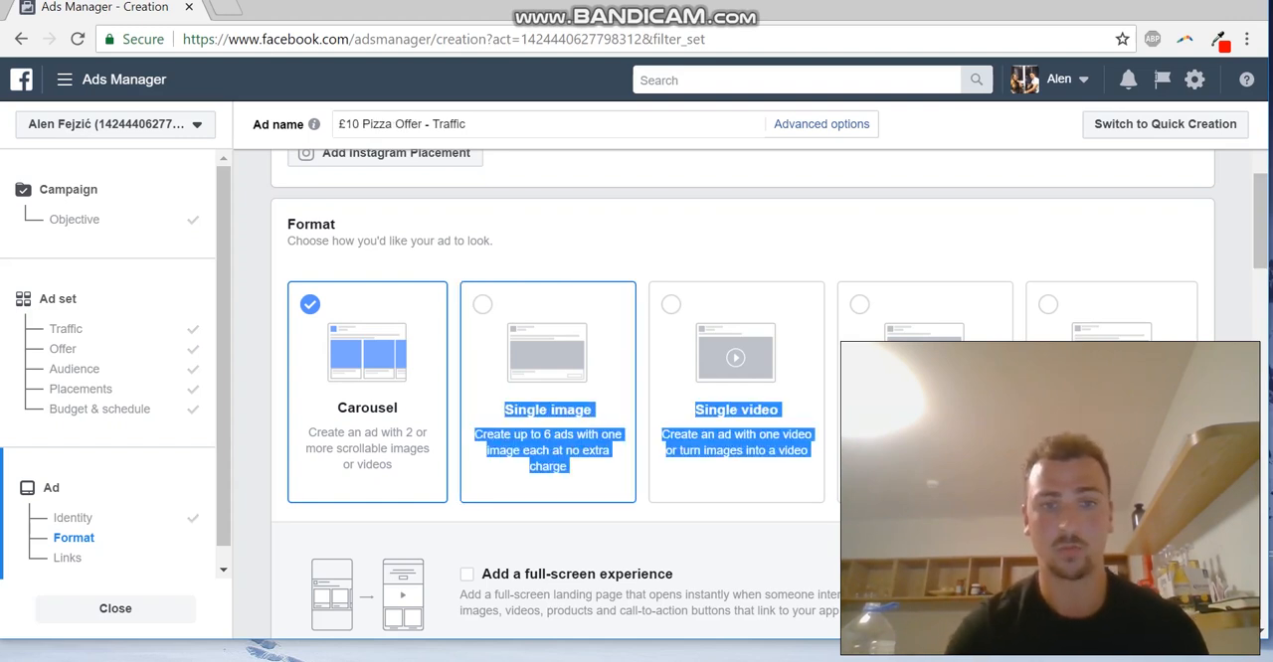
pyautogui.click(546, 391)
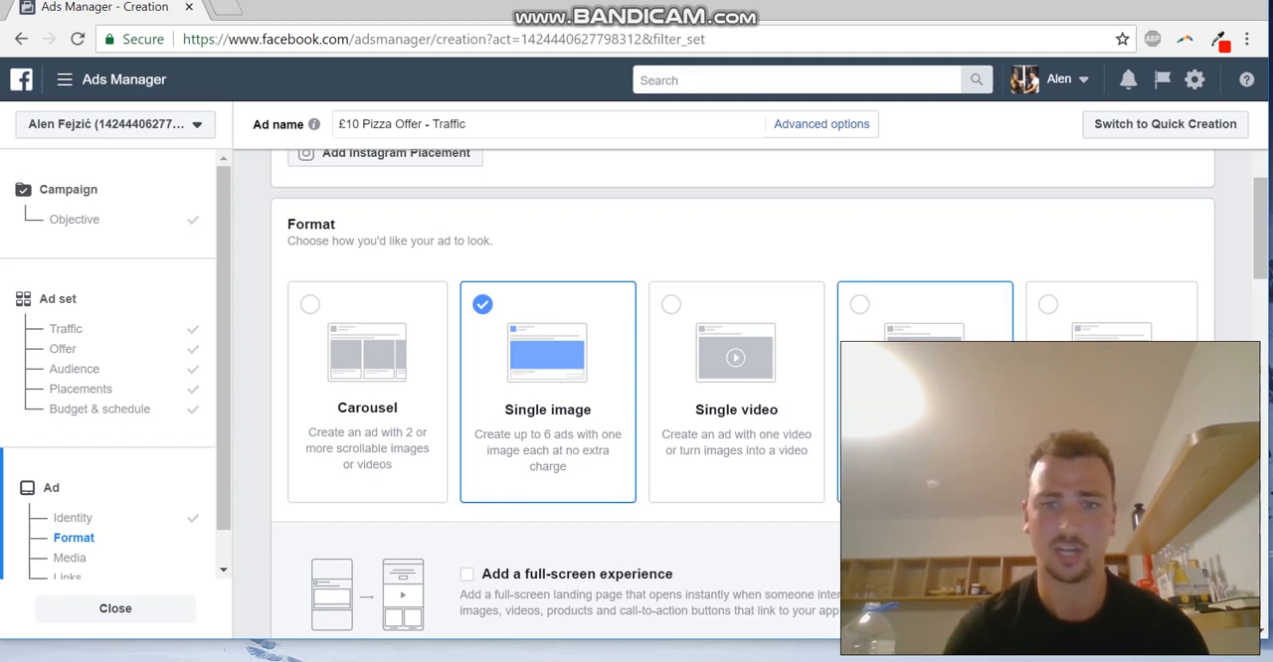
# Upload the "Alens pizza" picture from the Pictures folder as the ad's image
pyautogui.scroll(1, 736, 397)
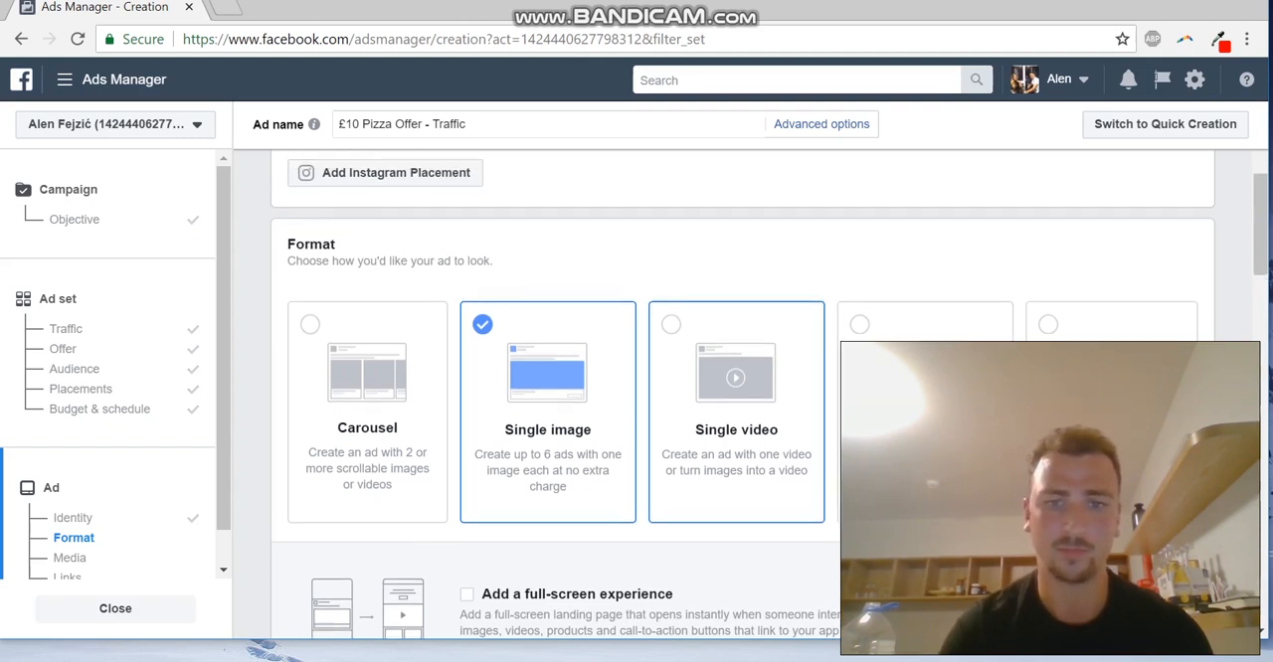
pyautogui.scroll(-1, 736, 398)
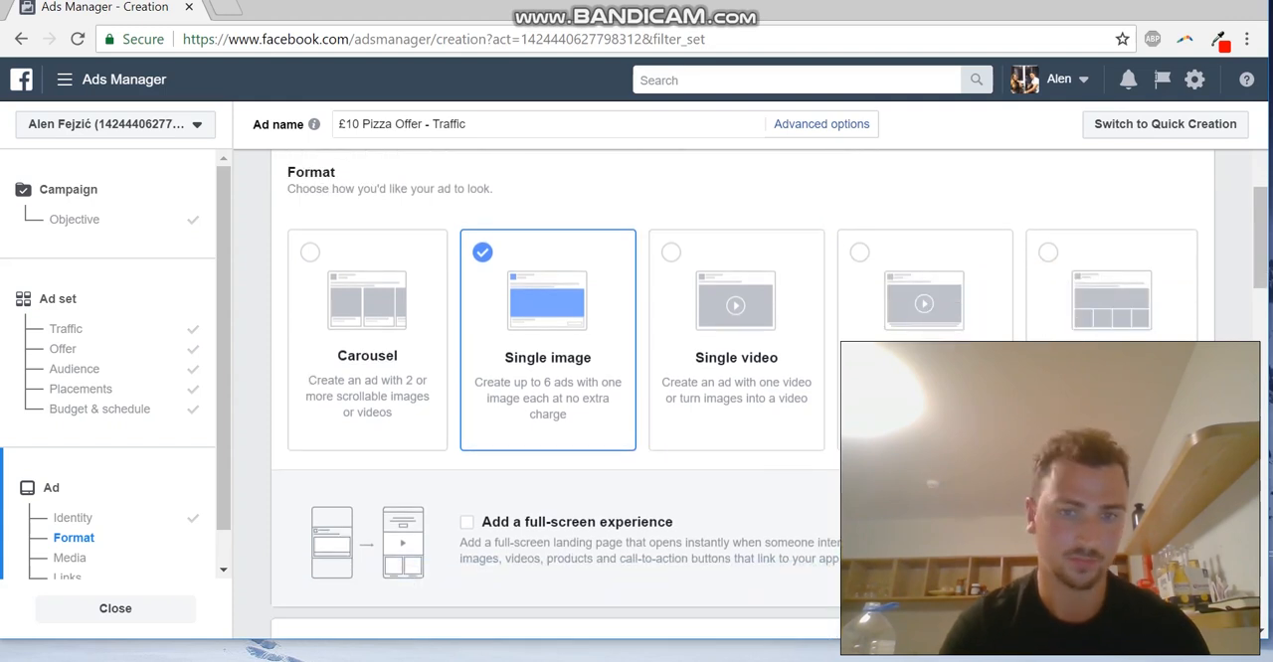
pyautogui.scroll(-3, 736, 398)
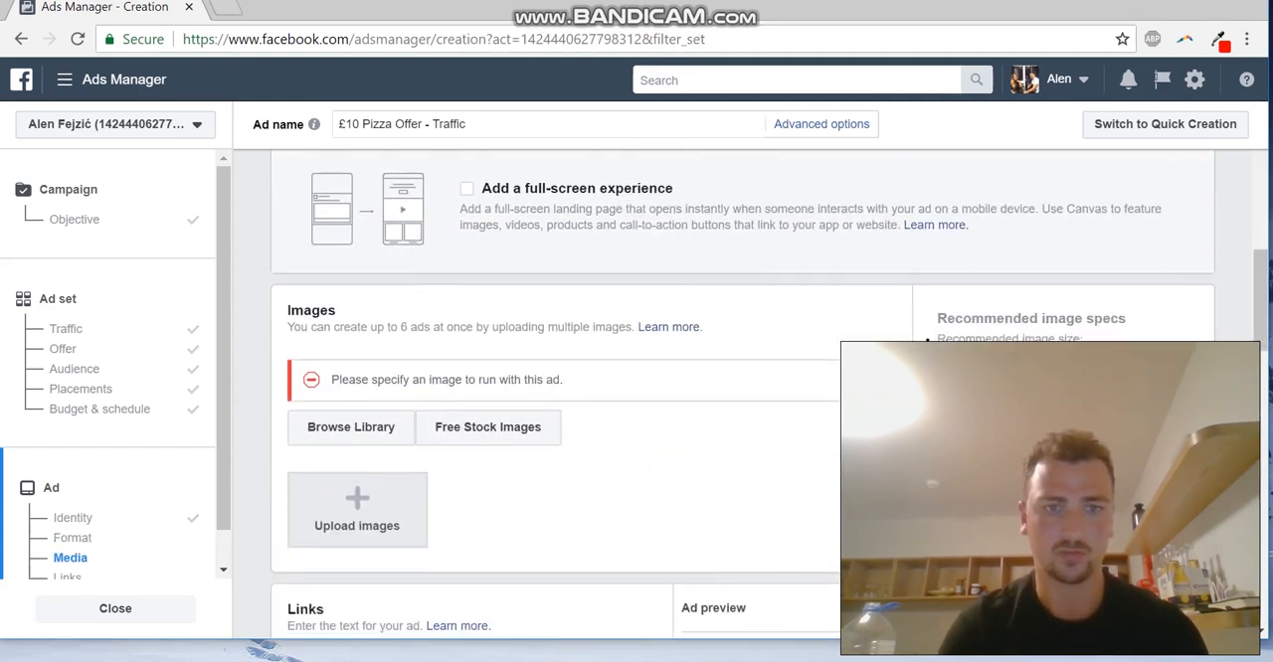
pyautogui.scroll(-1, 735, 398)
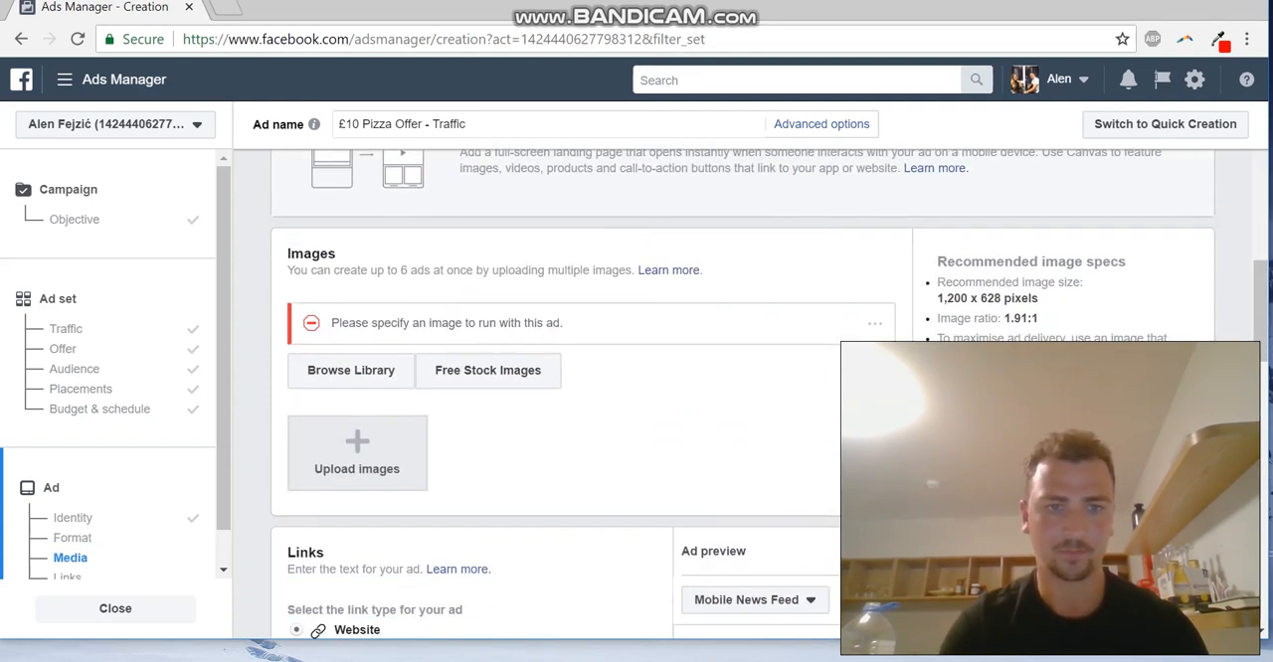
pyautogui.click(357, 452)
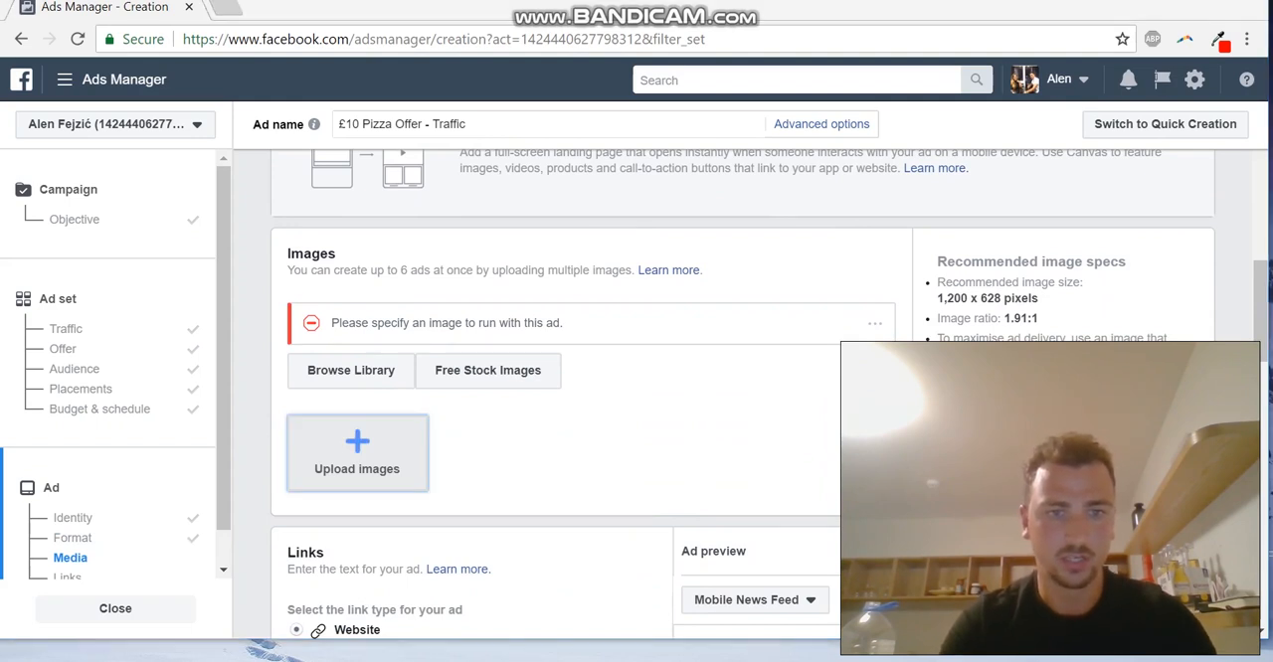
pyautogui.scroll(-1, 398, 219)
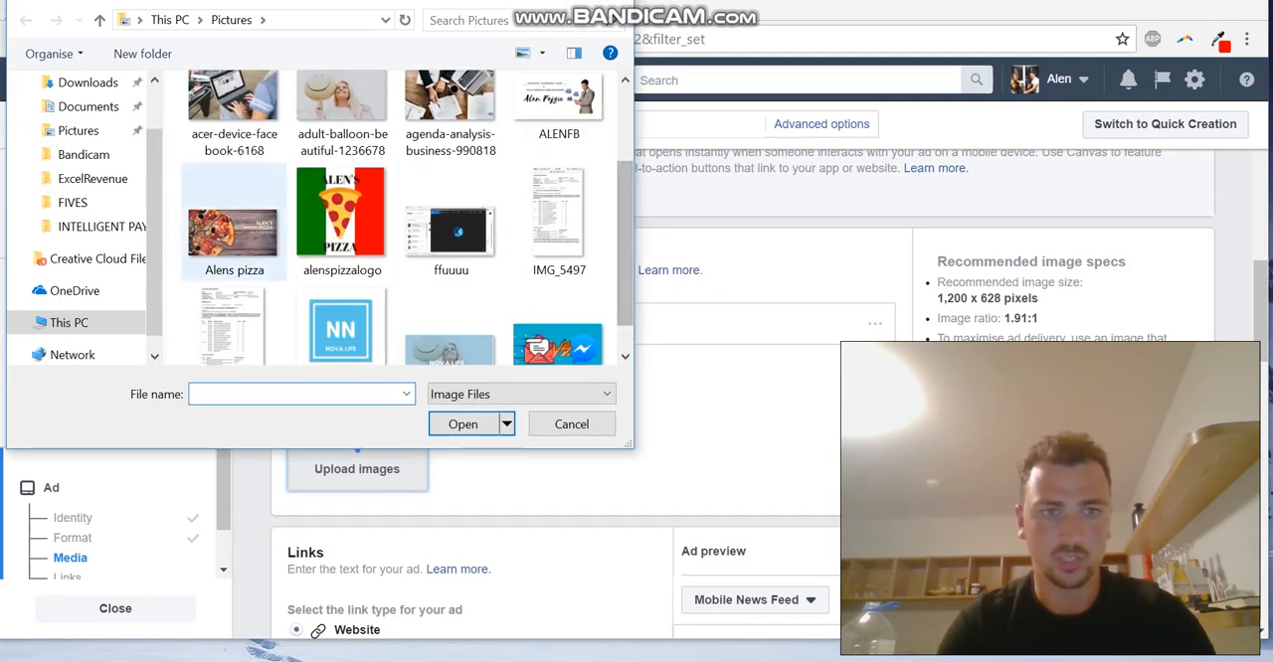
pyautogui.doubleClick(233, 230)
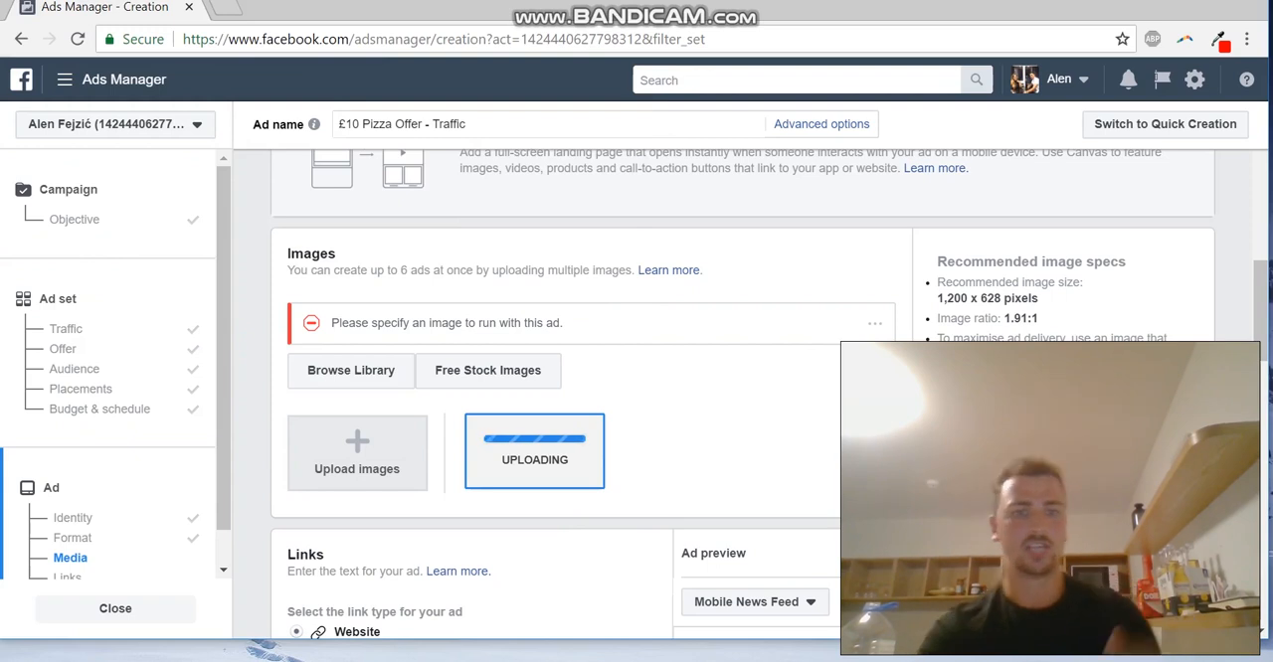
# Check the ad preview in Desktop News Feed, and switch the preview back to Mobile News Feed
pyautogui.scroll(-1, 556, 398)
pyautogui.scroll(-2, 557, 398)
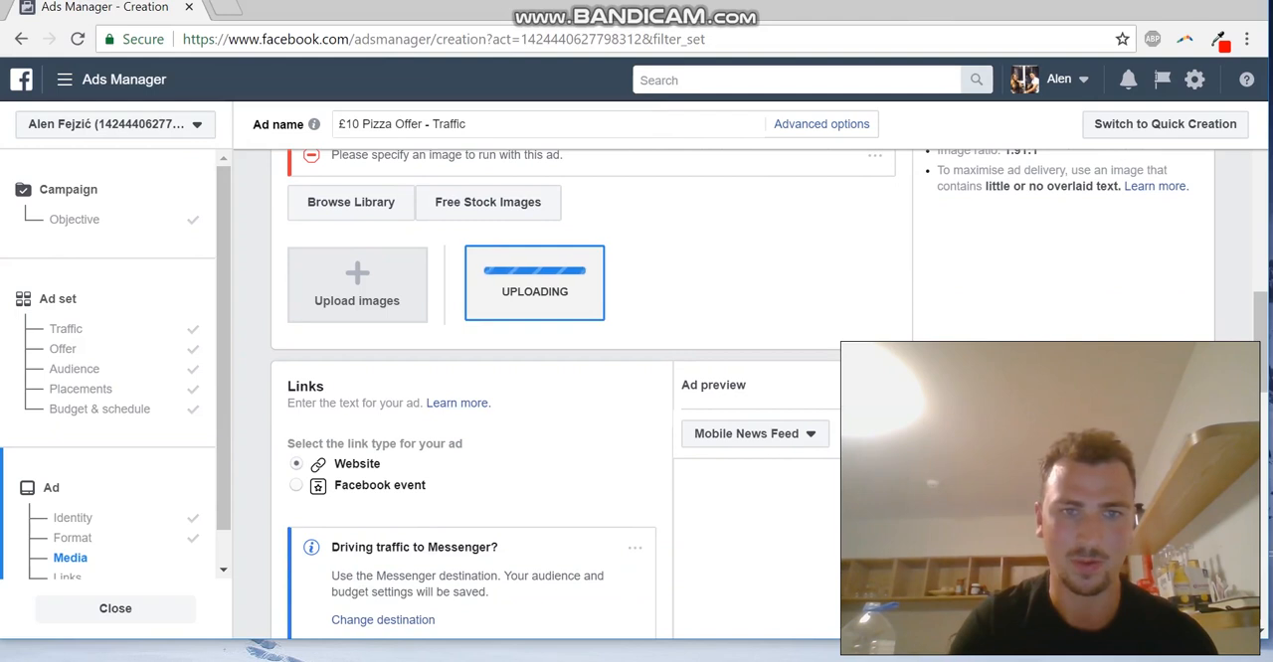
pyautogui.scroll(1, 556, 398)
pyautogui.scroll(-2, 557, 398)
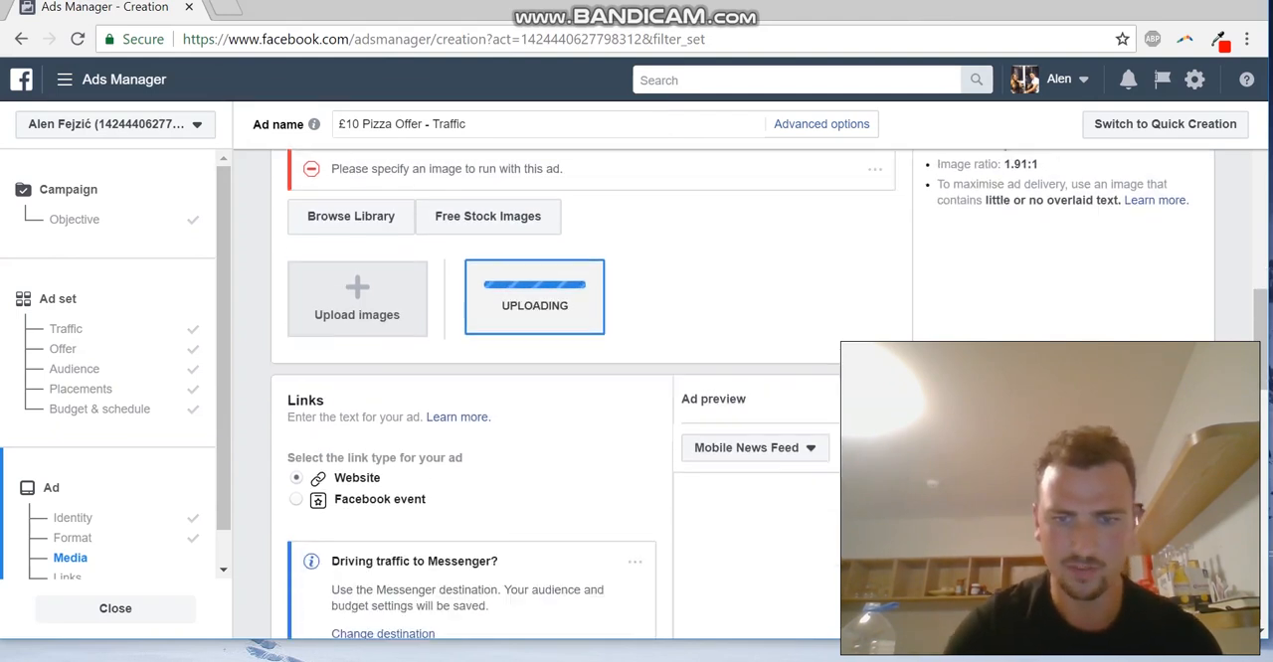
pyautogui.scroll(-1, 557, 397)
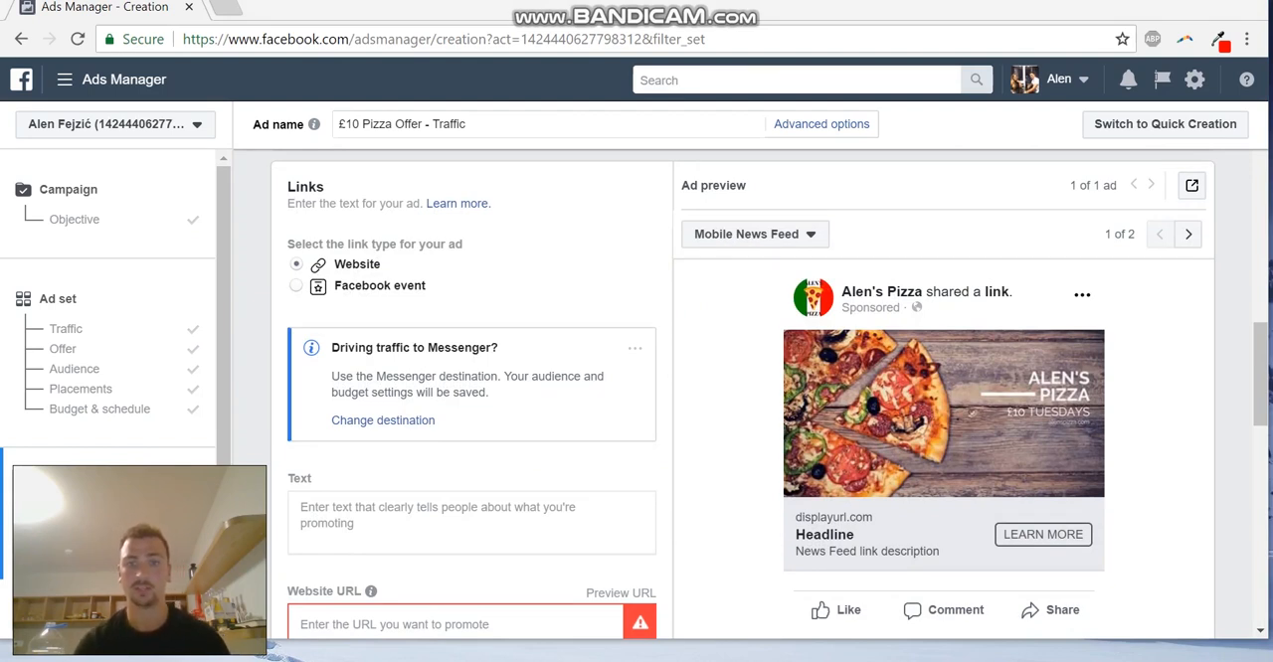
pyautogui.moveTo(1261, 375); pyautogui.dragTo(1260, 376)
pyautogui.click(755, 223)
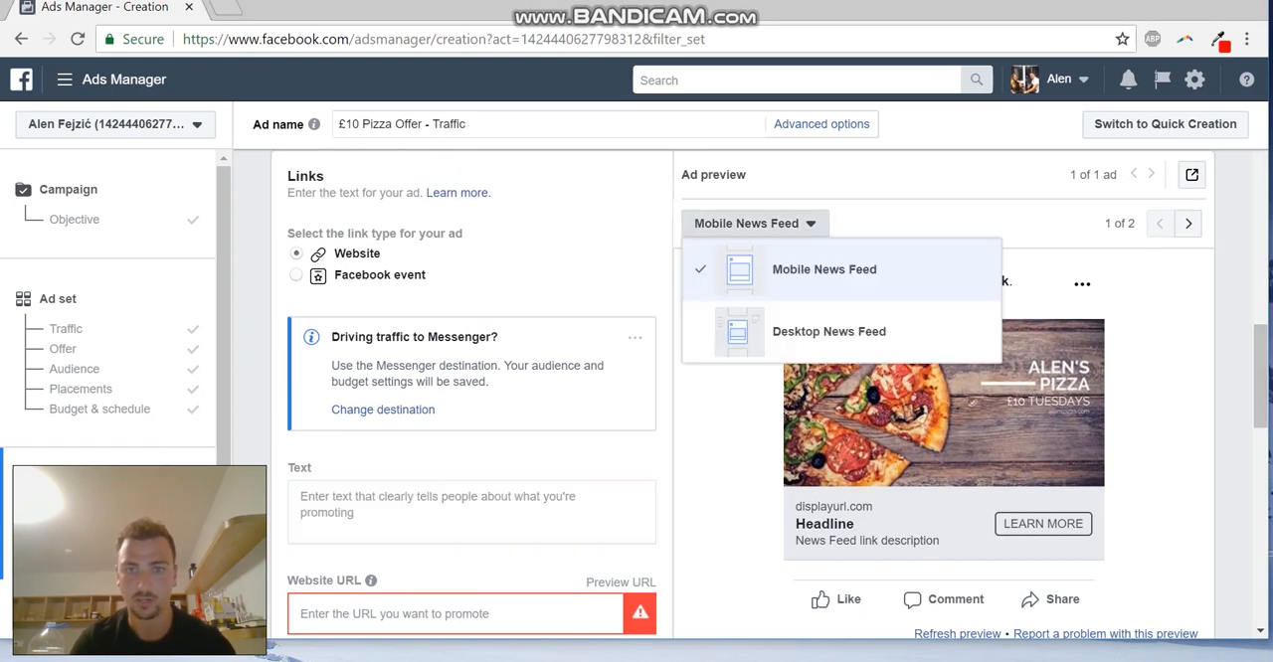
pyautogui.click(824, 332)
pyautogui.moveTo(1261, 376); pyautogui.dragTo(1261, 378)
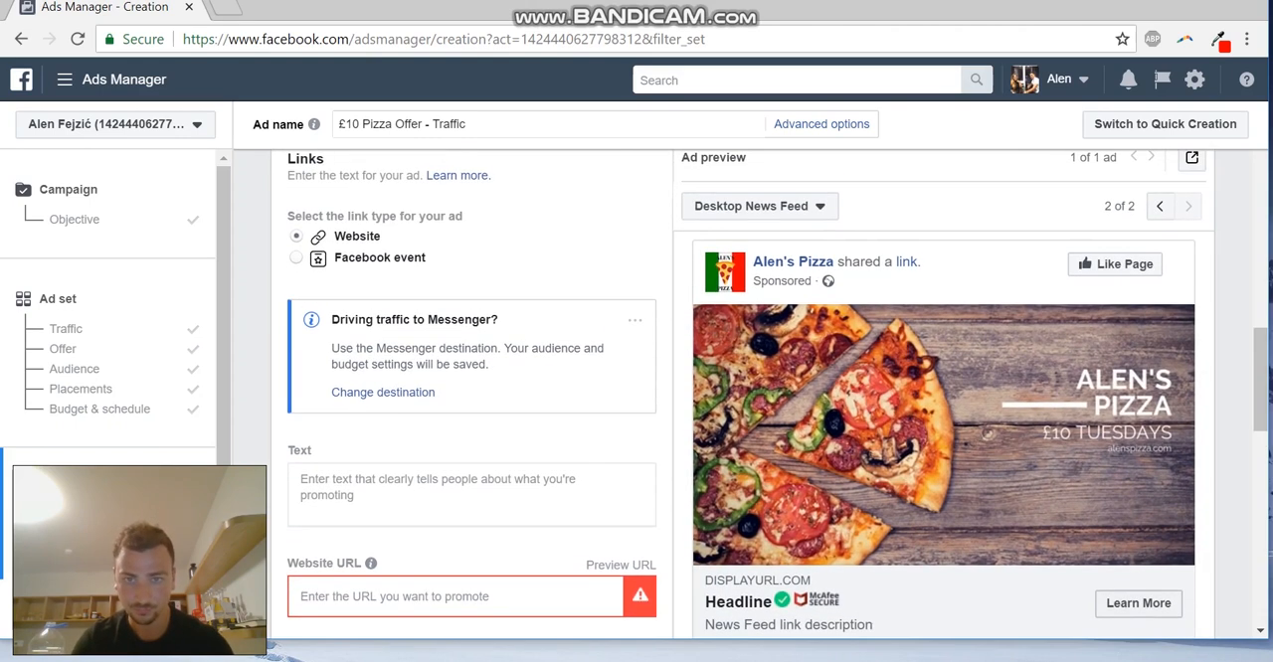
pyautogui.click(759, 206)
pyautogui.click(824, 249)
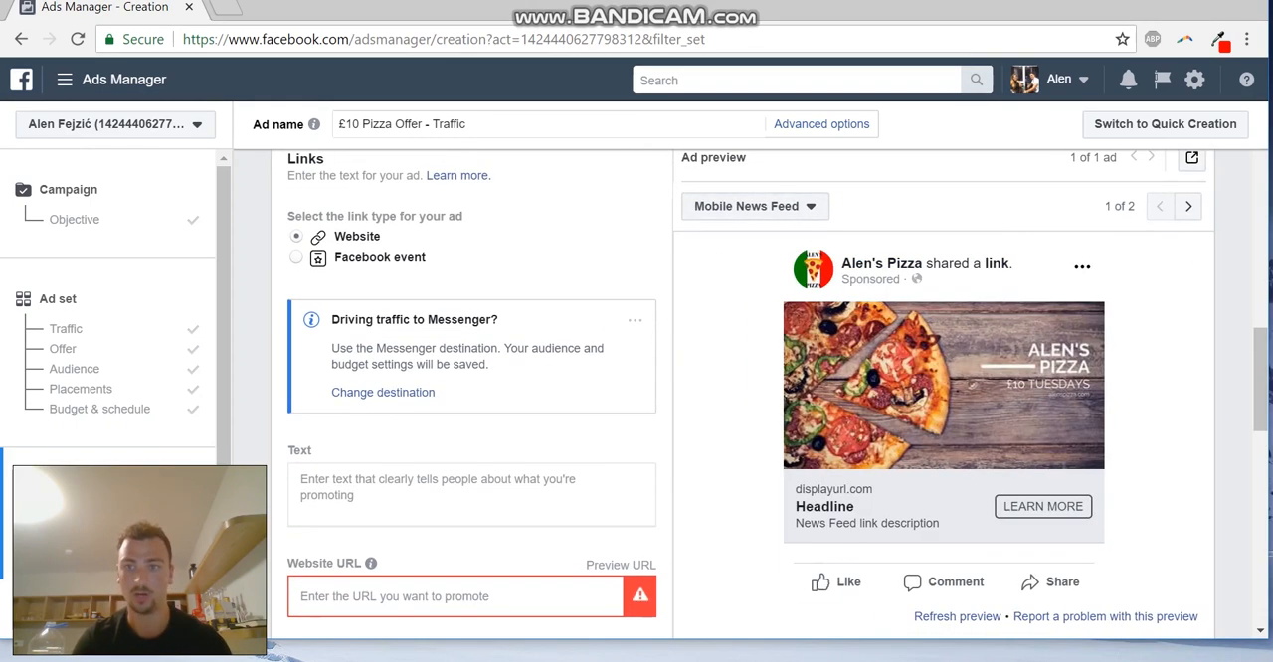
# Write the ad's text as "Freshly made stonebaked pizzas only £10 Every Tuesday at Alens Pizza!"
pyautogui.moveTo(1261, 380); pyautogui.dragTo(1261, 235)
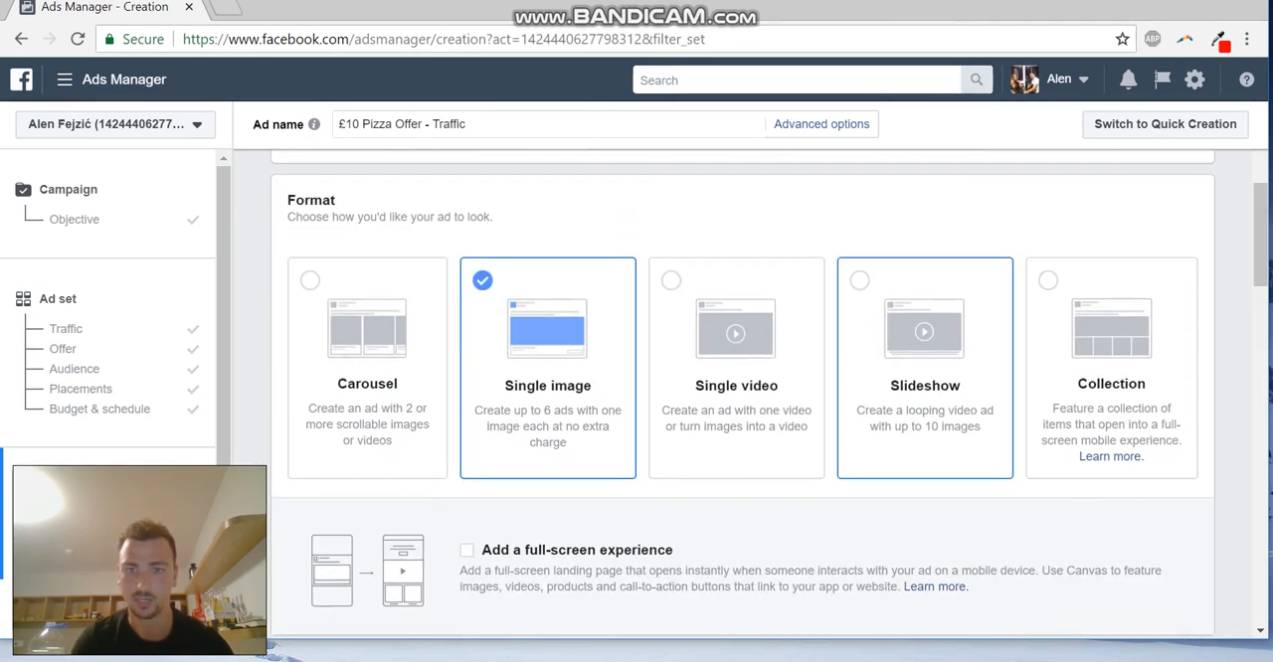
pyautogui.moveTo(1260, 235); pyautogui.dragTo(1261, 381)
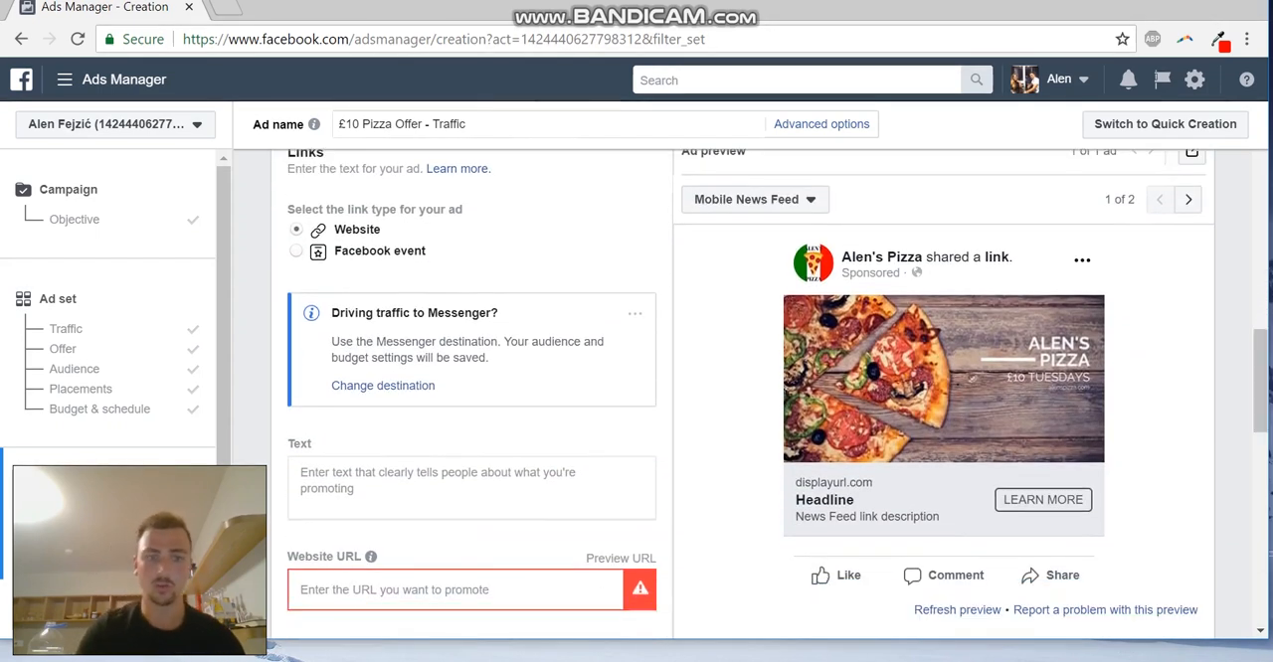
pyautogui.click(471, 488)
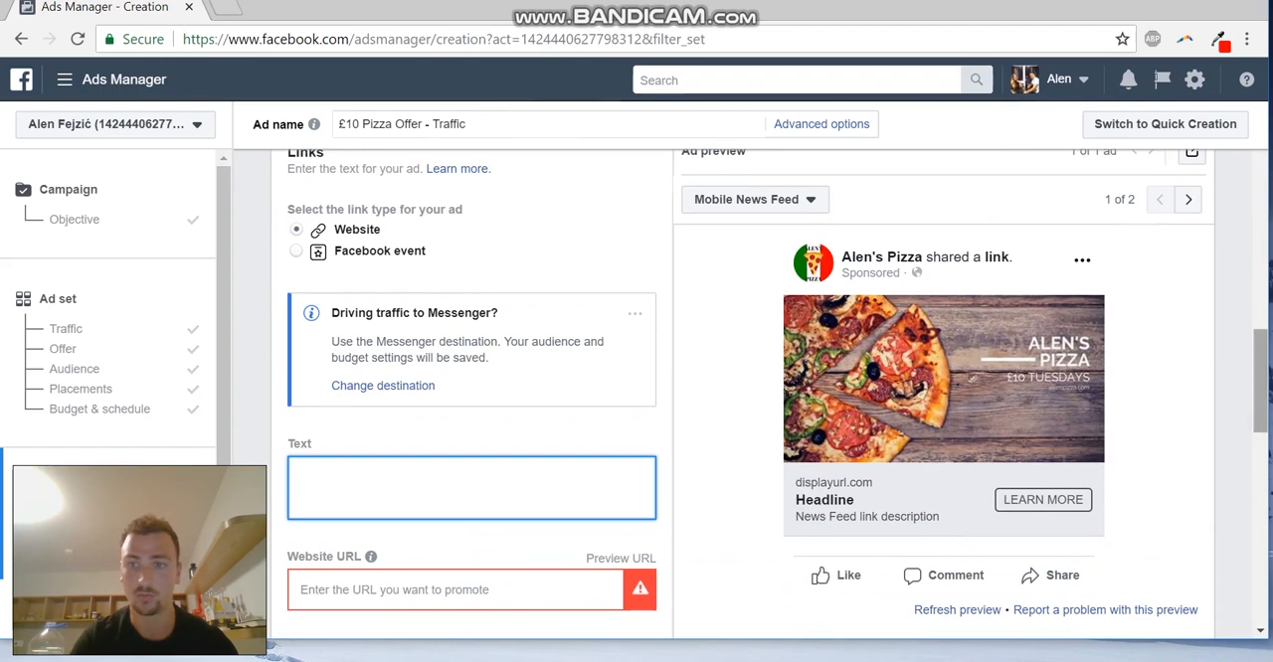
pyautogui.scroll(-1, 746, 392)
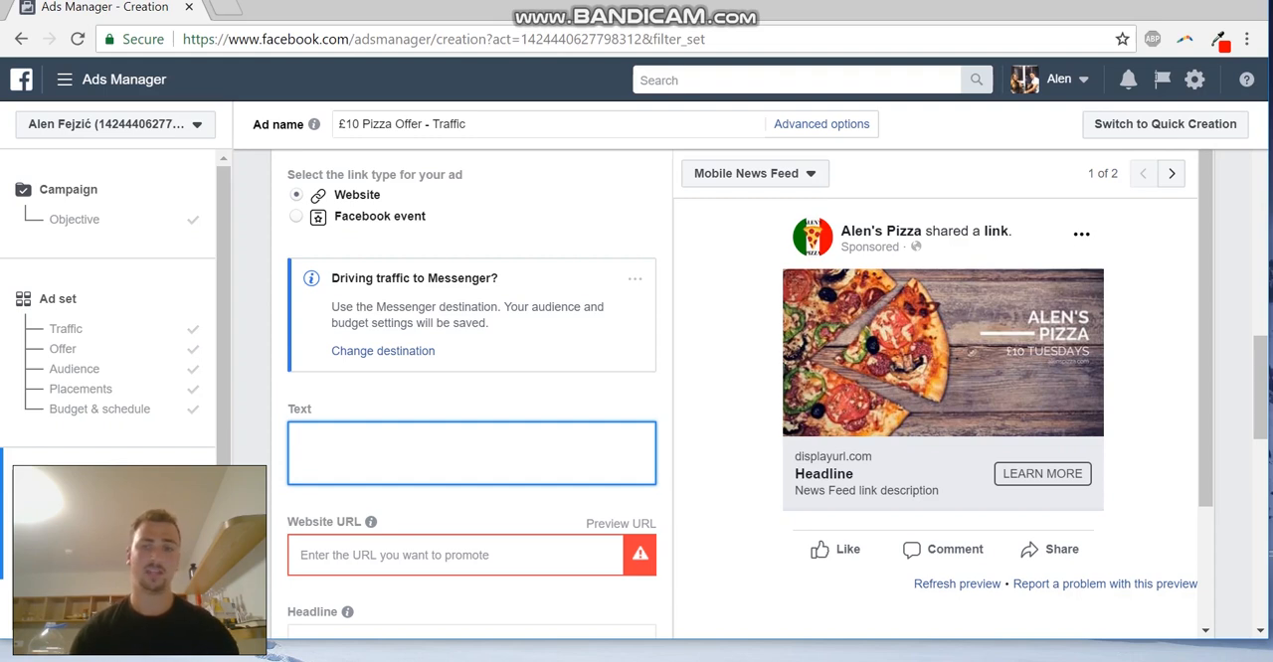
pyautogui.write('S')
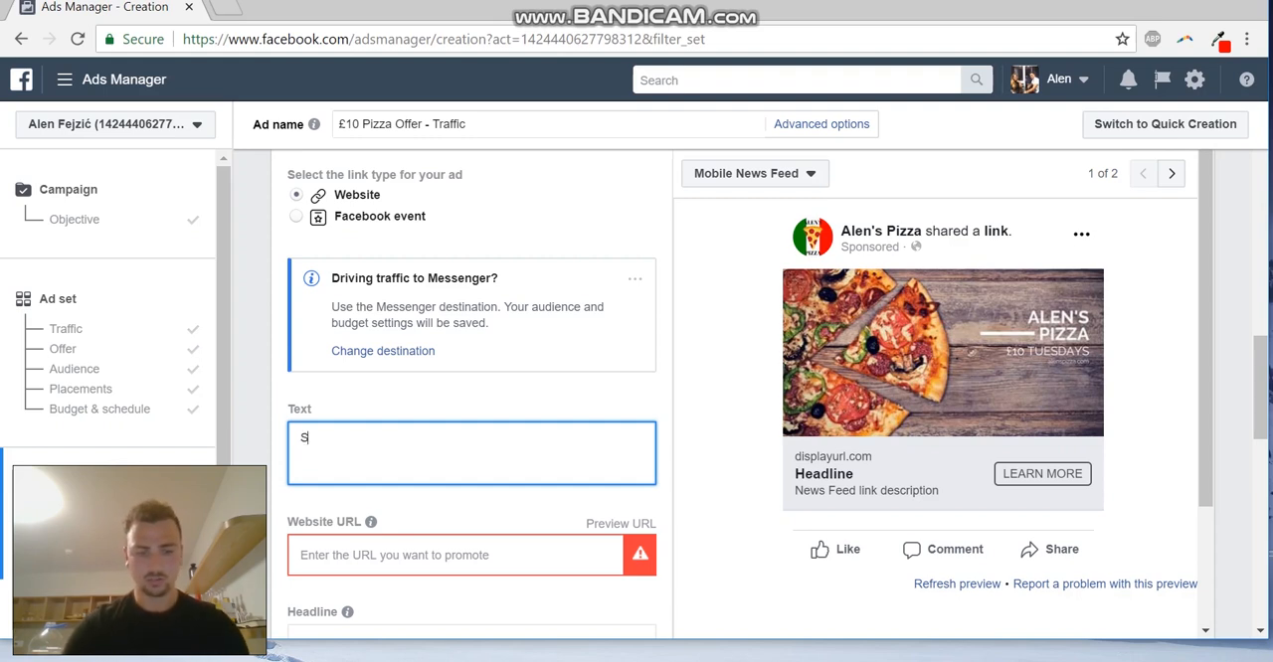
pyautogui.press('BackSpace')
pyautogui.write('Freshly ')
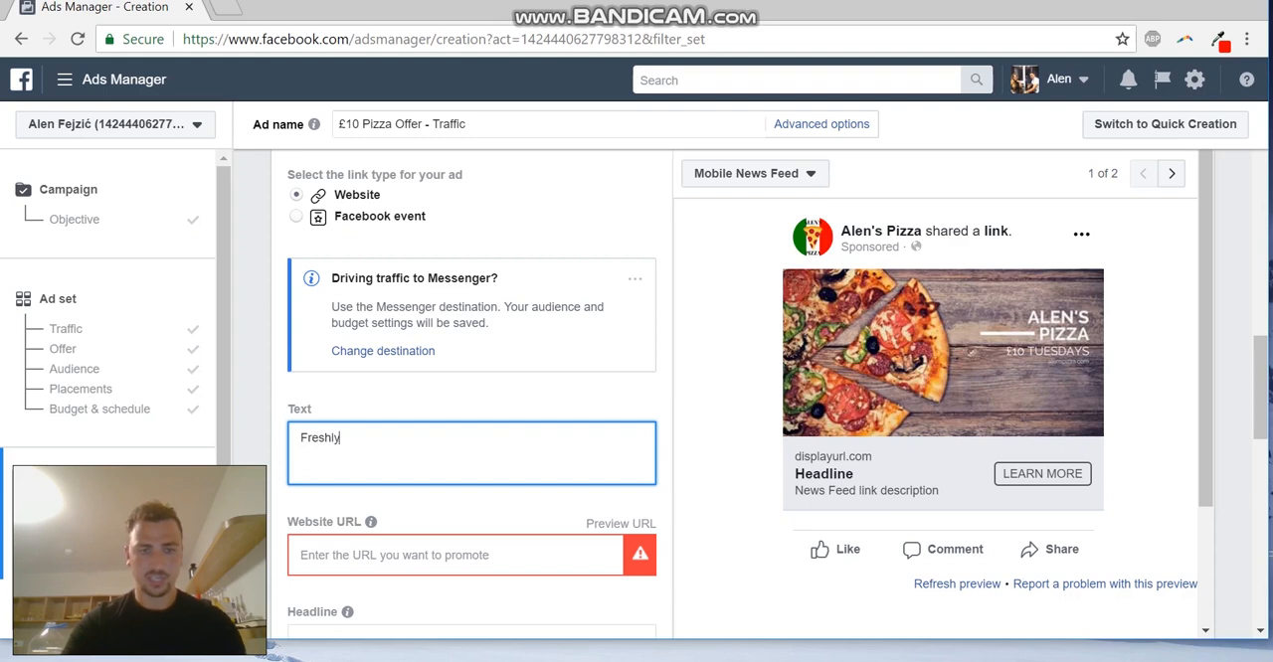
pyautogui.write('made stone')
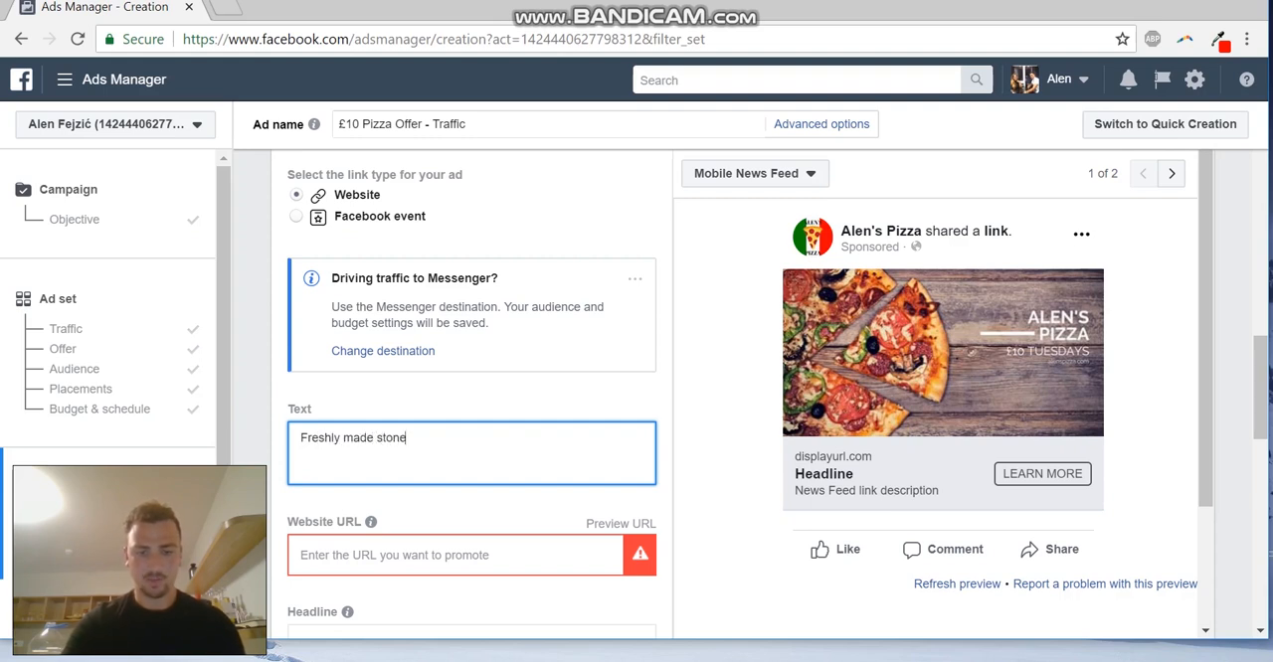
pyautogui.write('bake')
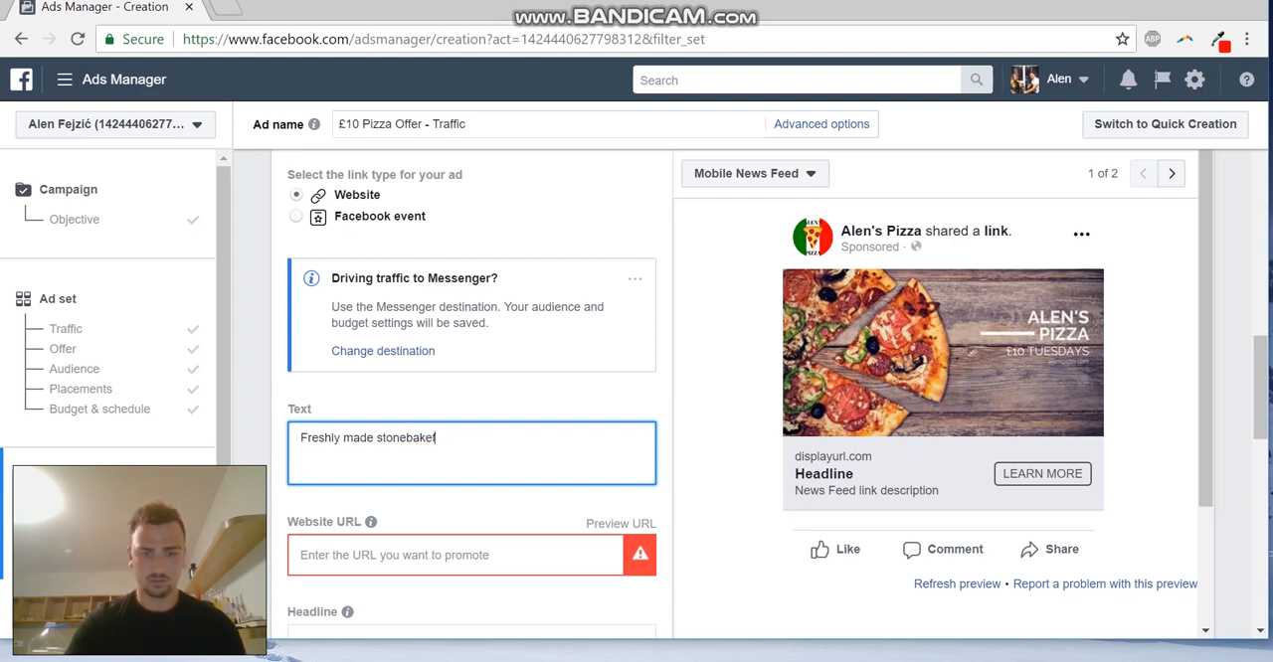
pyautogui.write('d Pizzat')
pyautogui.press('BackSpace')
pyautogui.press('BackSpace')
pyautogui.press('BackSpace')
pyautogui.press('BackSpace')
pyautogui.press('BackSpace')
pyautogui.press('BackSpace')
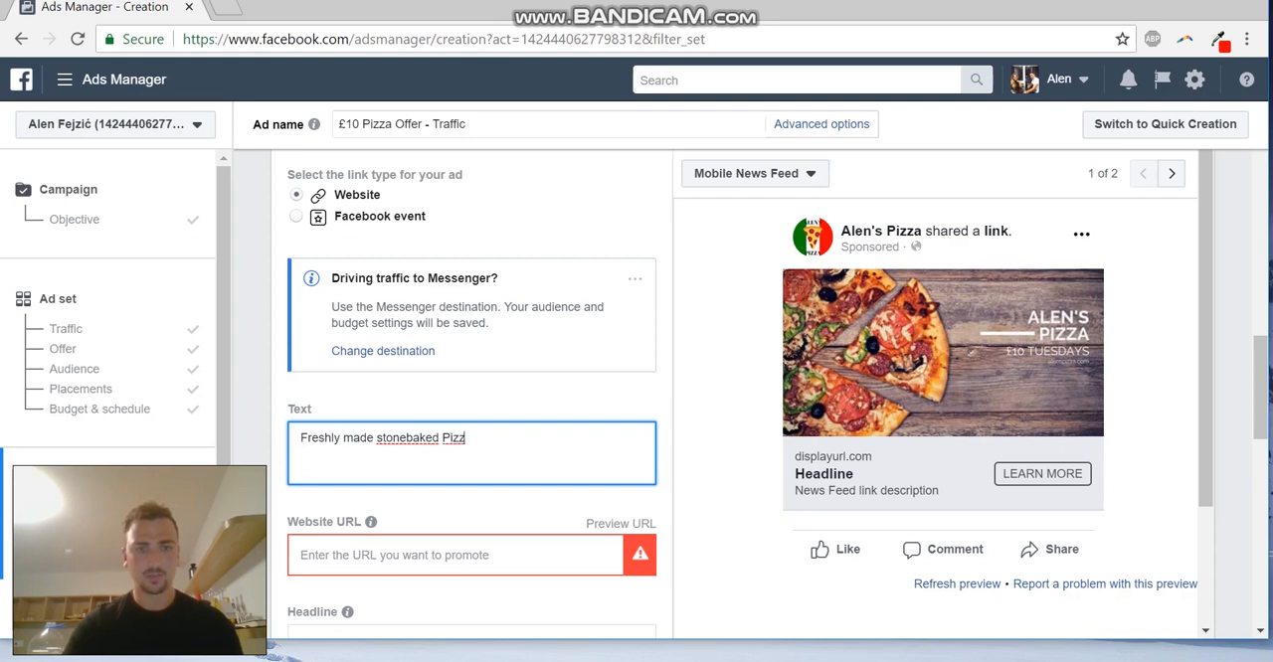
pyautogui.write('pizzas')
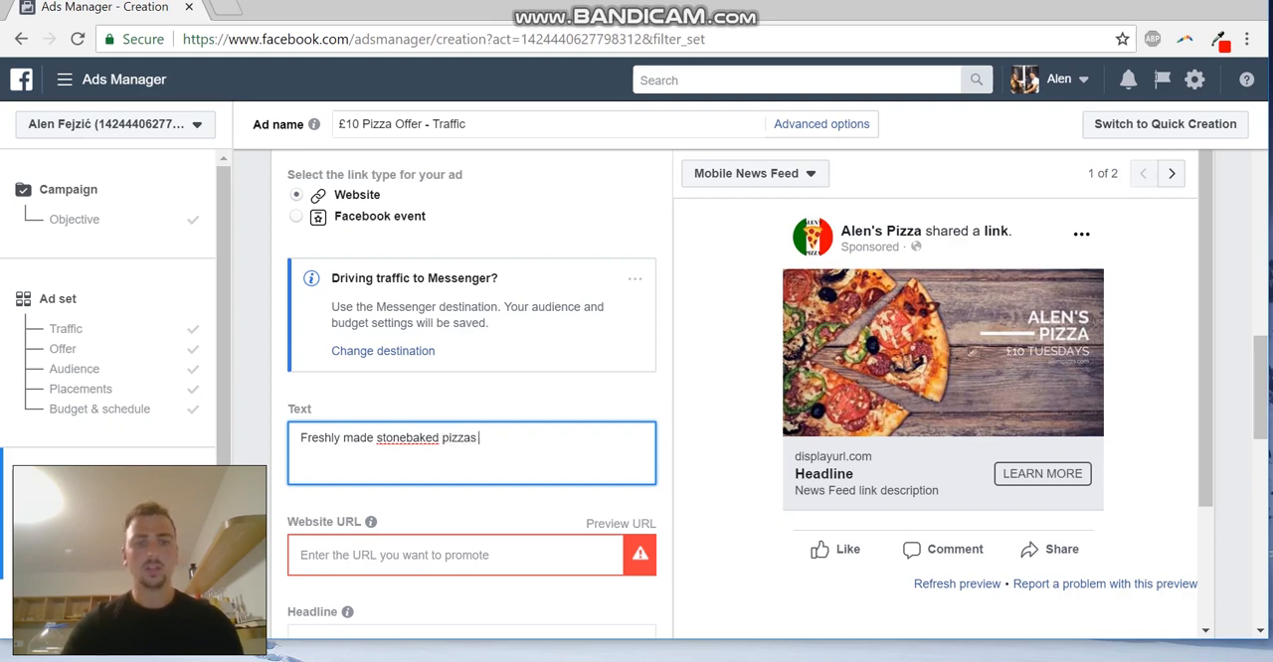
pyautogui.write(' only')
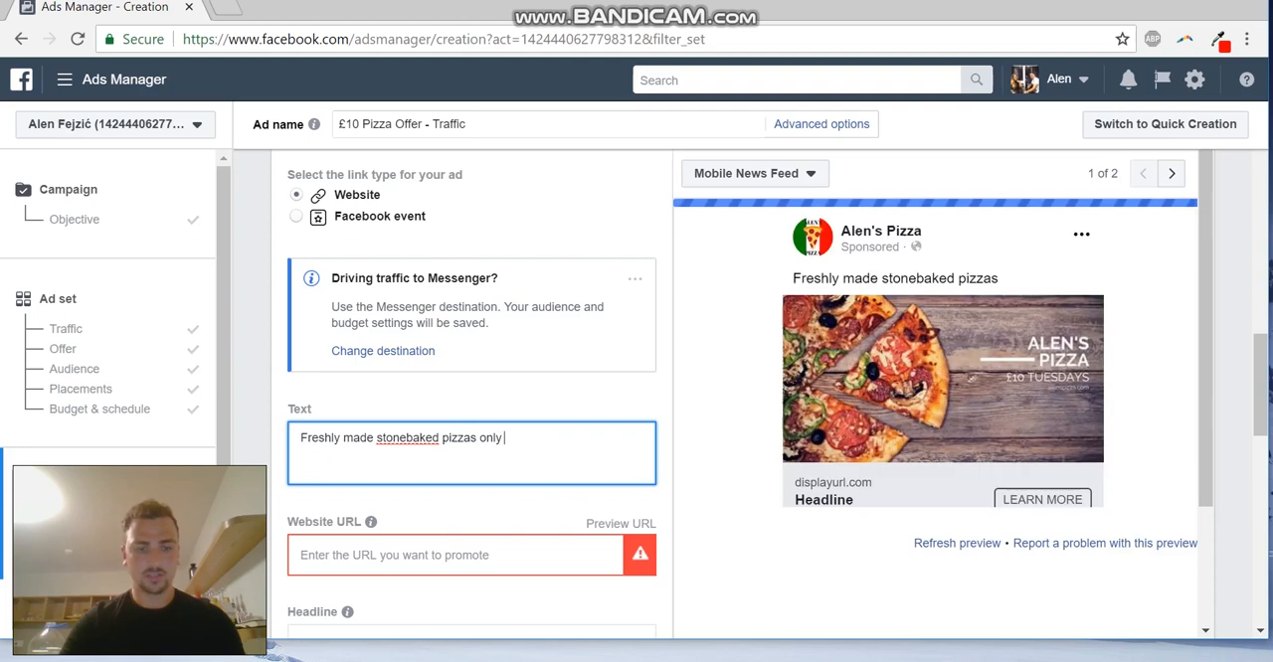
pyautogui.write(' £10 E')
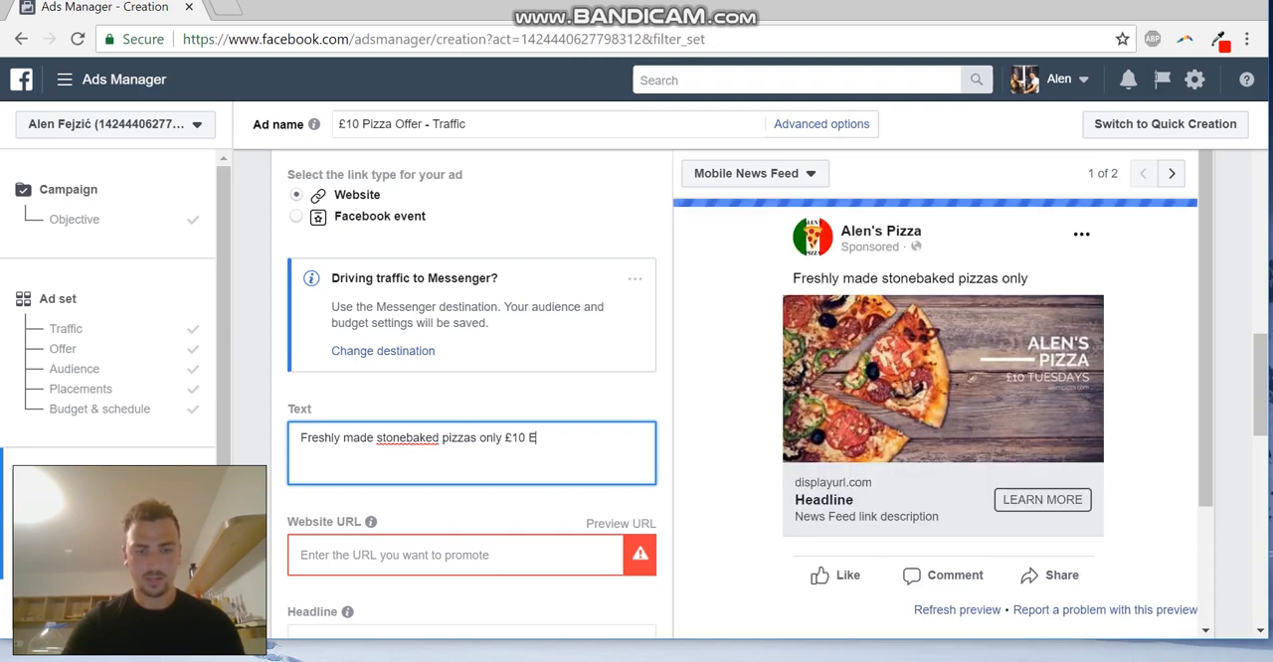
pyautogui.write('very Tueaday')
pyautogui.press('BackSpace')
pyautogui.press('BackSpace')
pyautogui.press('BackSpace')
pyautogui.press('BackSpace')
pyautogui.write('sday')
pyautogui.press('Return')
pyautogui.write('at Alens P')
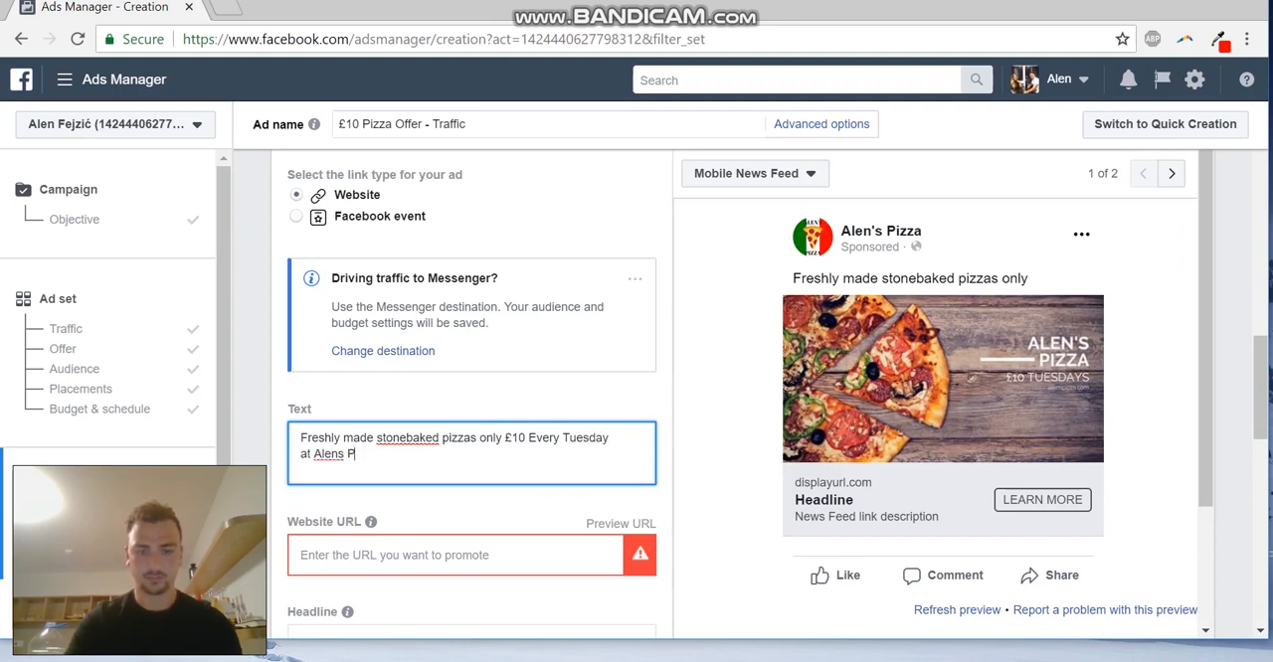
pyautogui.write('izza!')
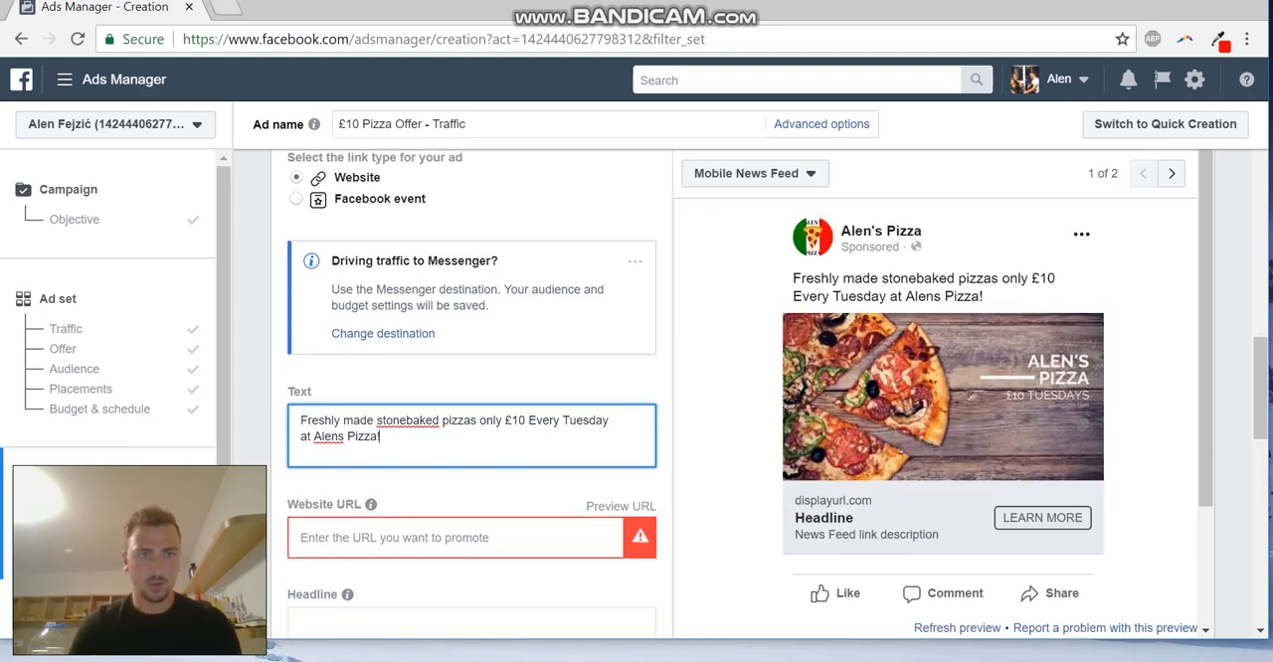
# Open emojicopy.com in a new tab, find the pizza emoji and transfer it to the end of the ad's text
pyautogui.hotkey('ctrl', 't')
pyautogui.write('emoji')
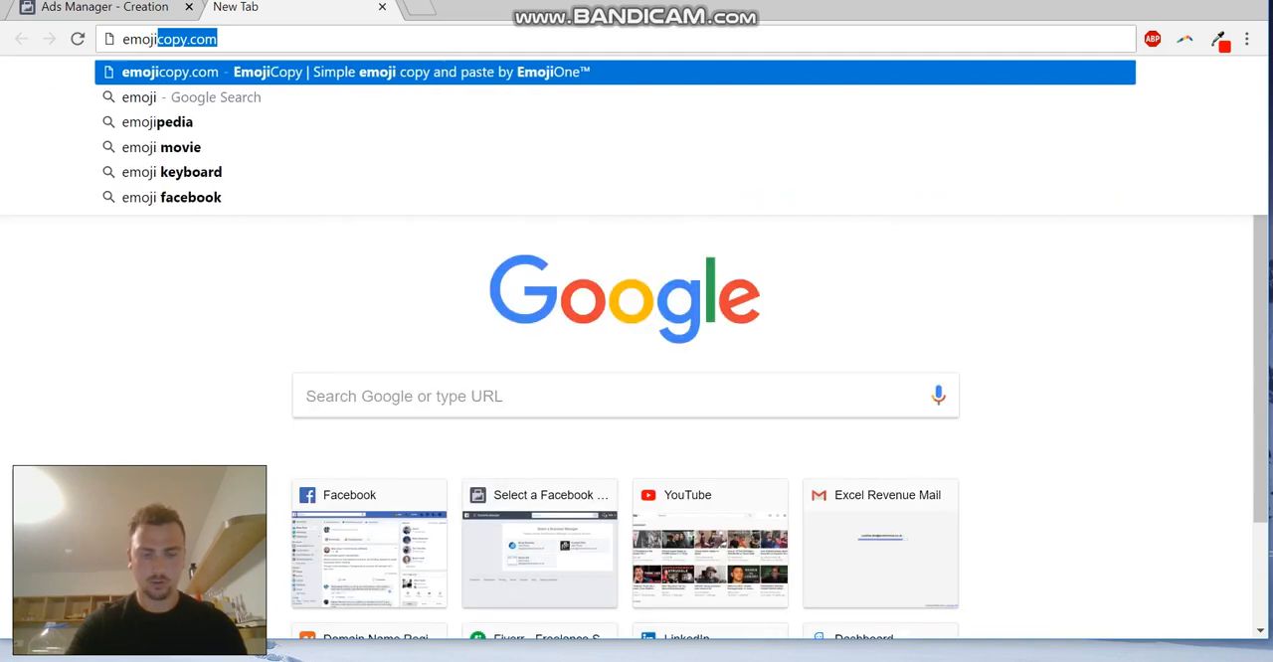
pyautogui.press('Return')
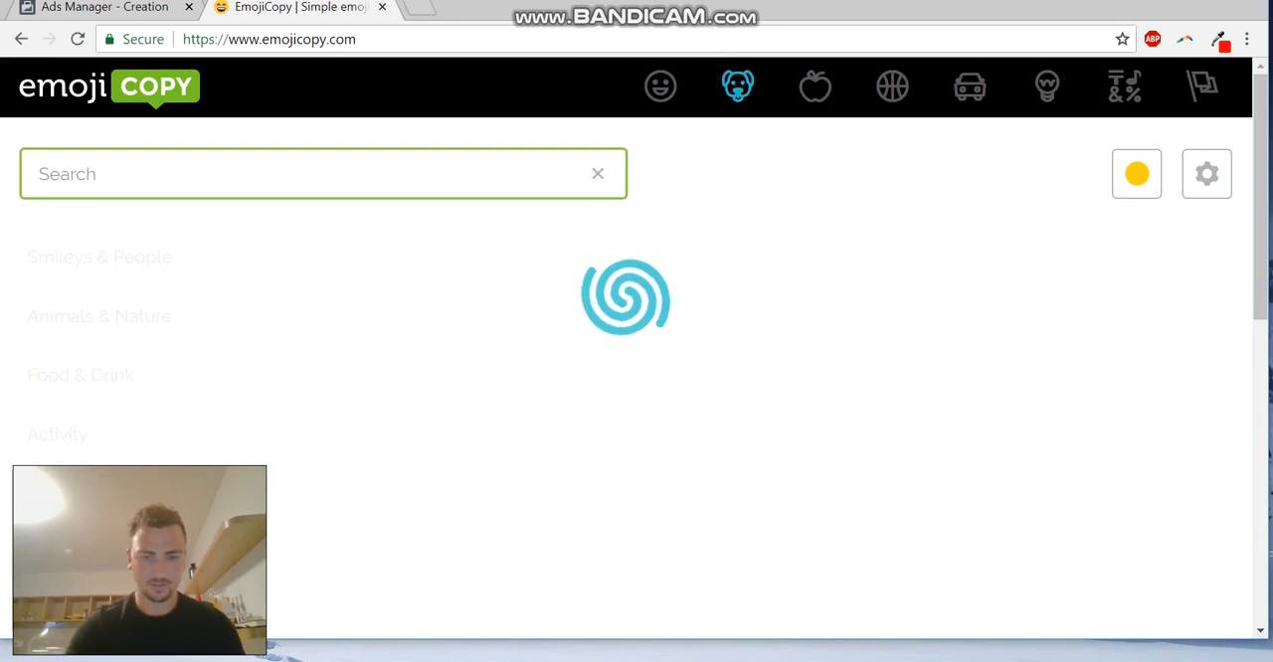
pyautogui.write('pizza')
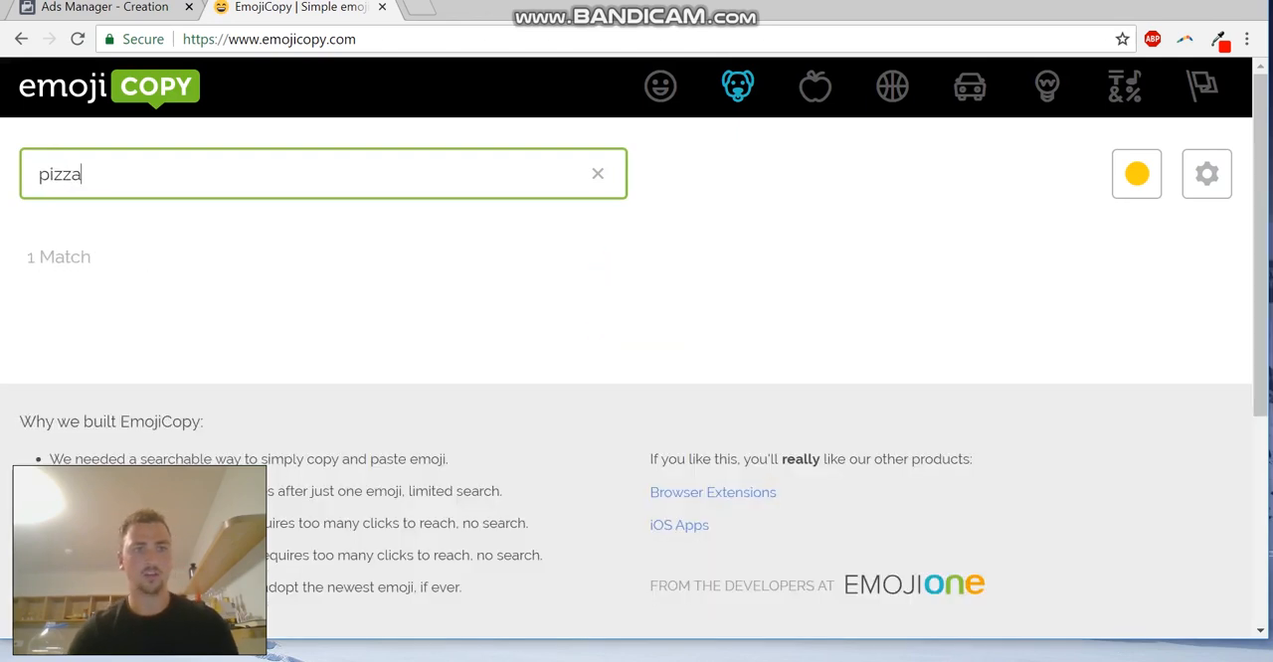
pyautogui.click(43, 309)
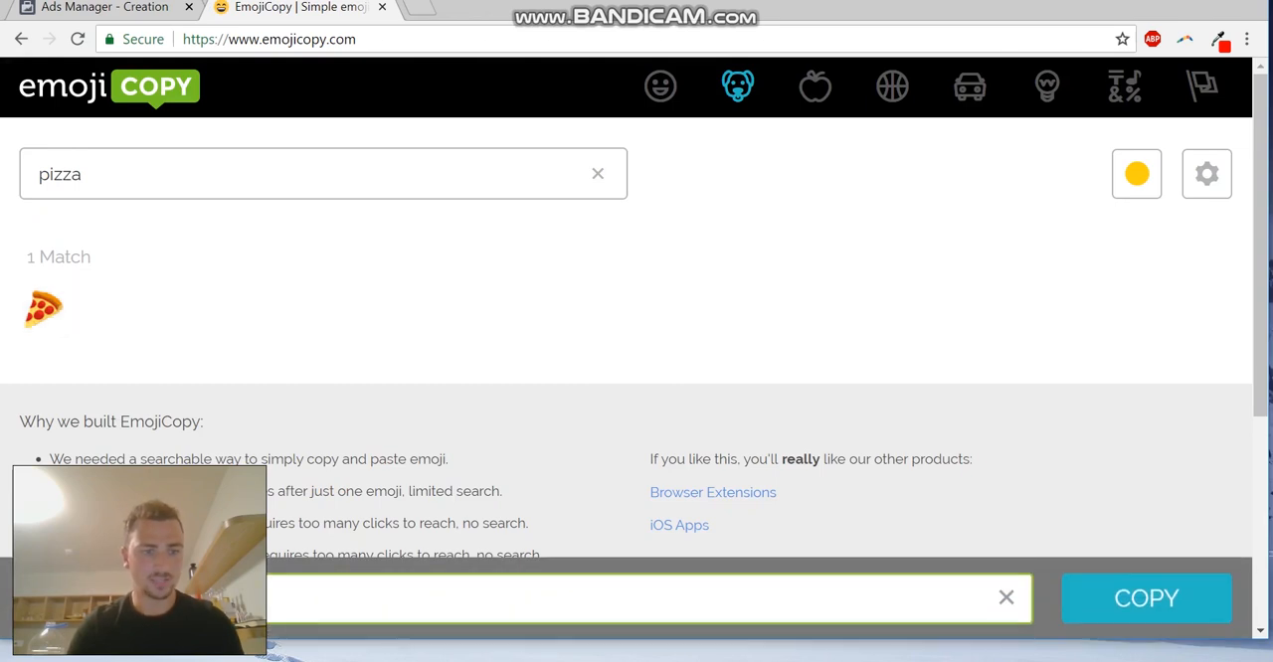
pyautogui.hotkey('ctrl', 'x')
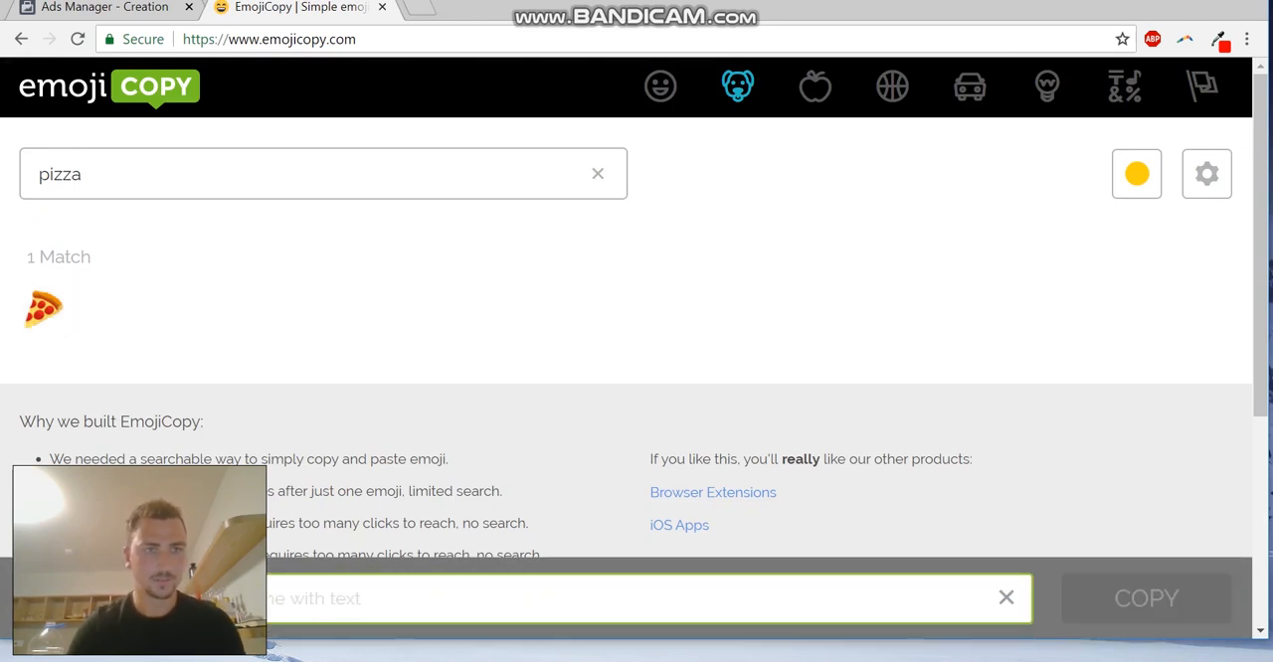
pyautogui.click(105, 8)
pyautogui.hotkey('ctrl', 'v')
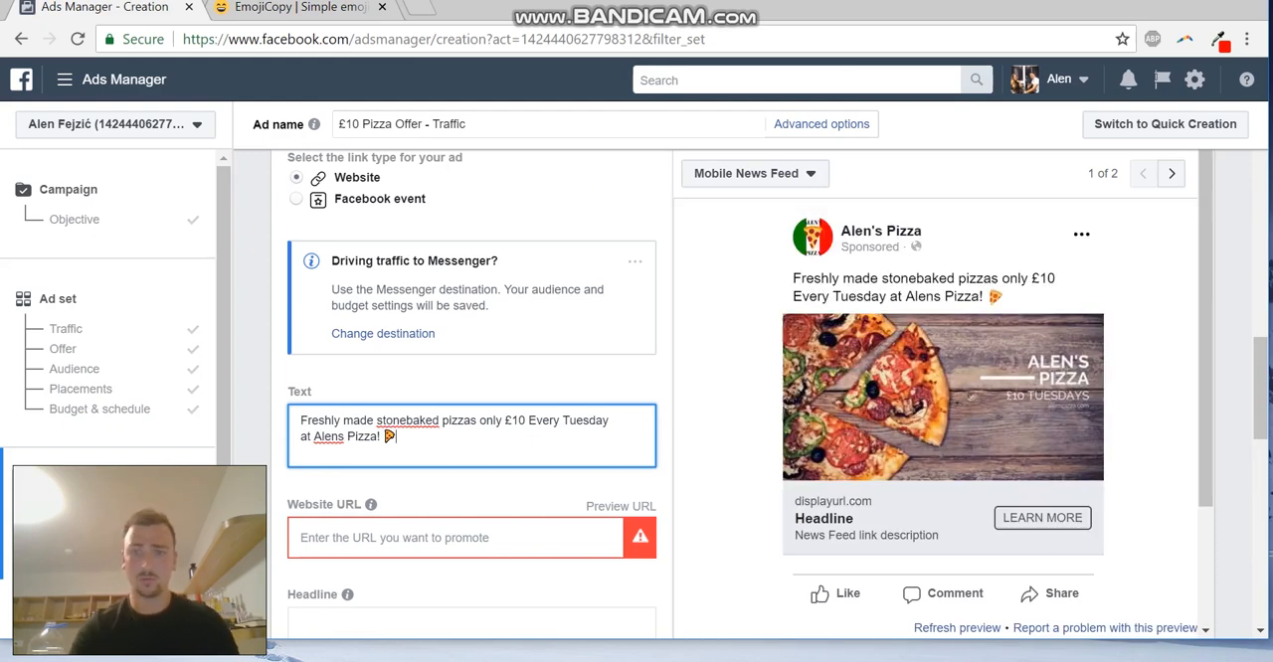
# Return to EmojiCopy, clear the pizza search and look through the full range of available emojis
pyautogui.click(299, 8)
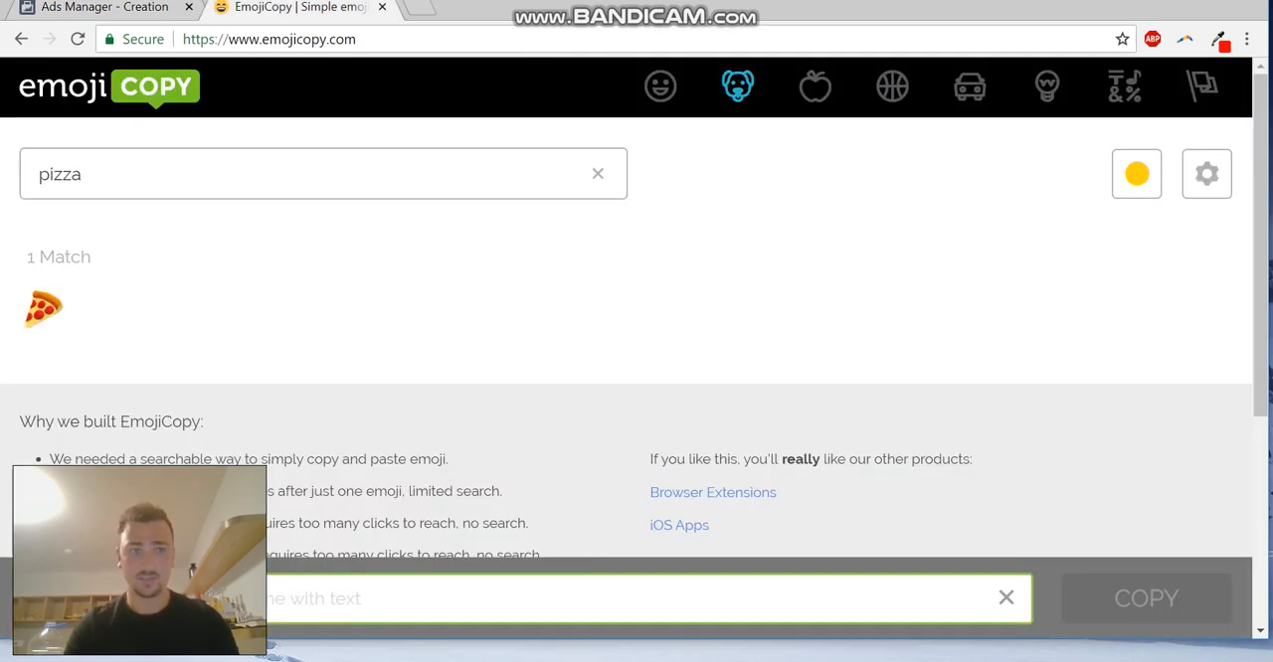
pyautogui.click(597, 174)
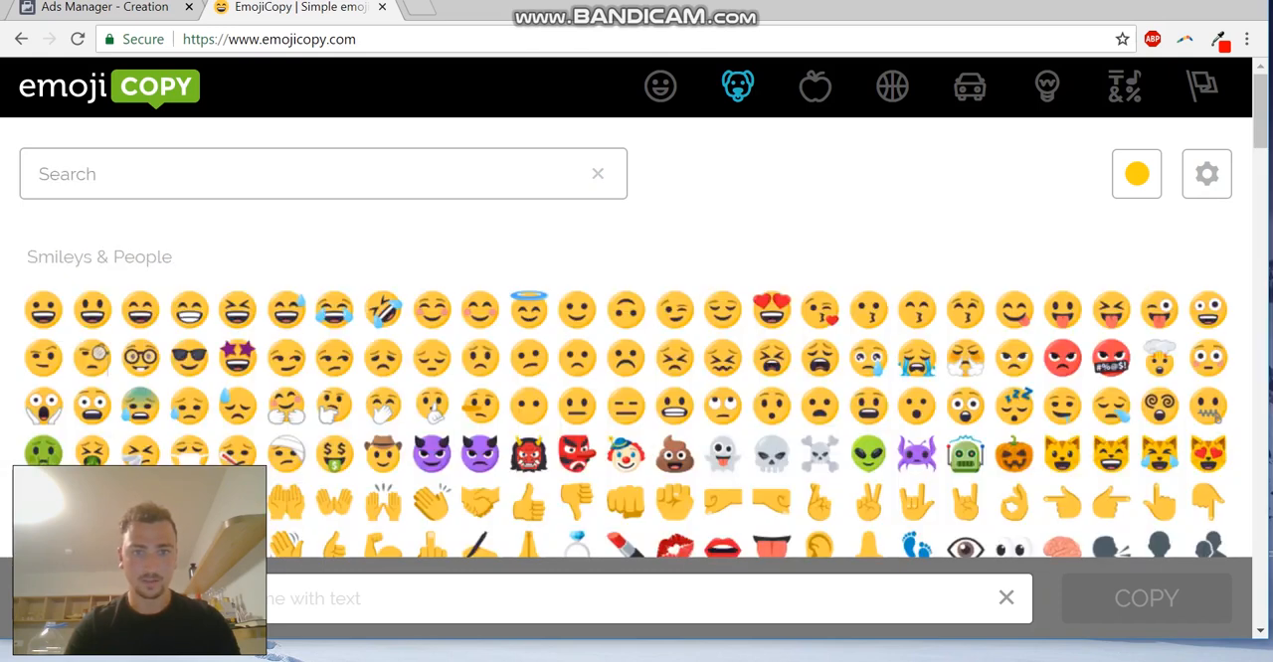
pyautogui.scroll(-2, 675, 497)
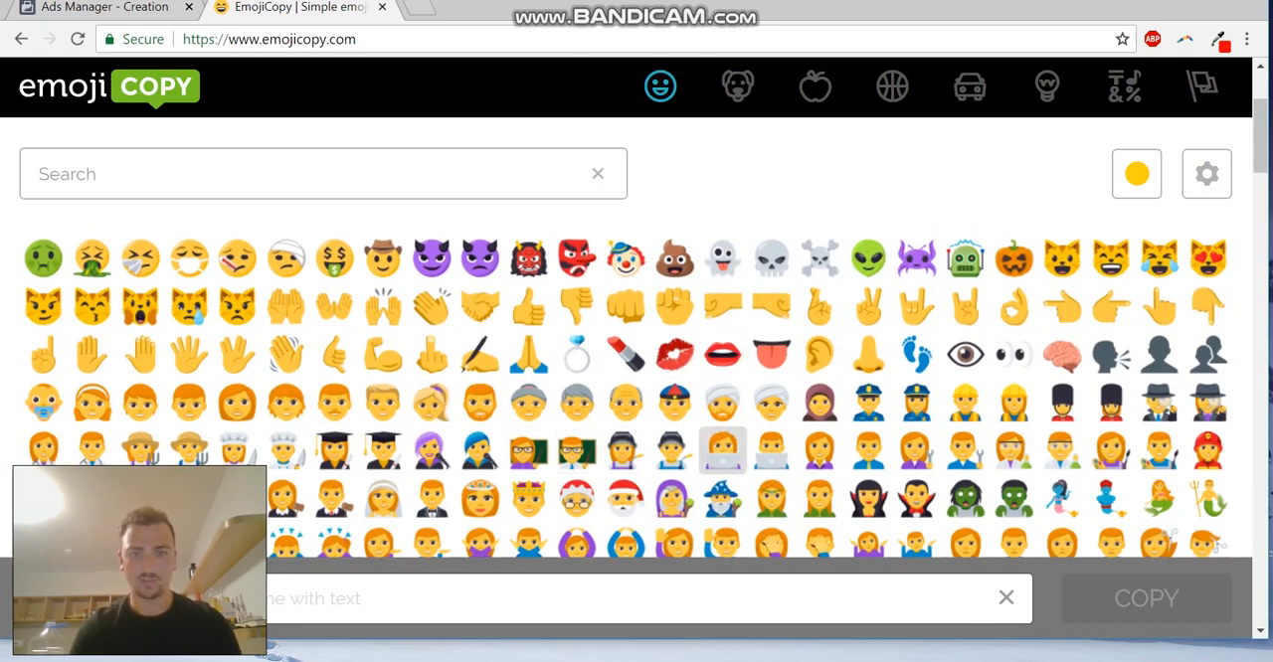
pyautogui.scroll(-4, 674, 364)
pyautogui.scroll(-2, 674, 364)
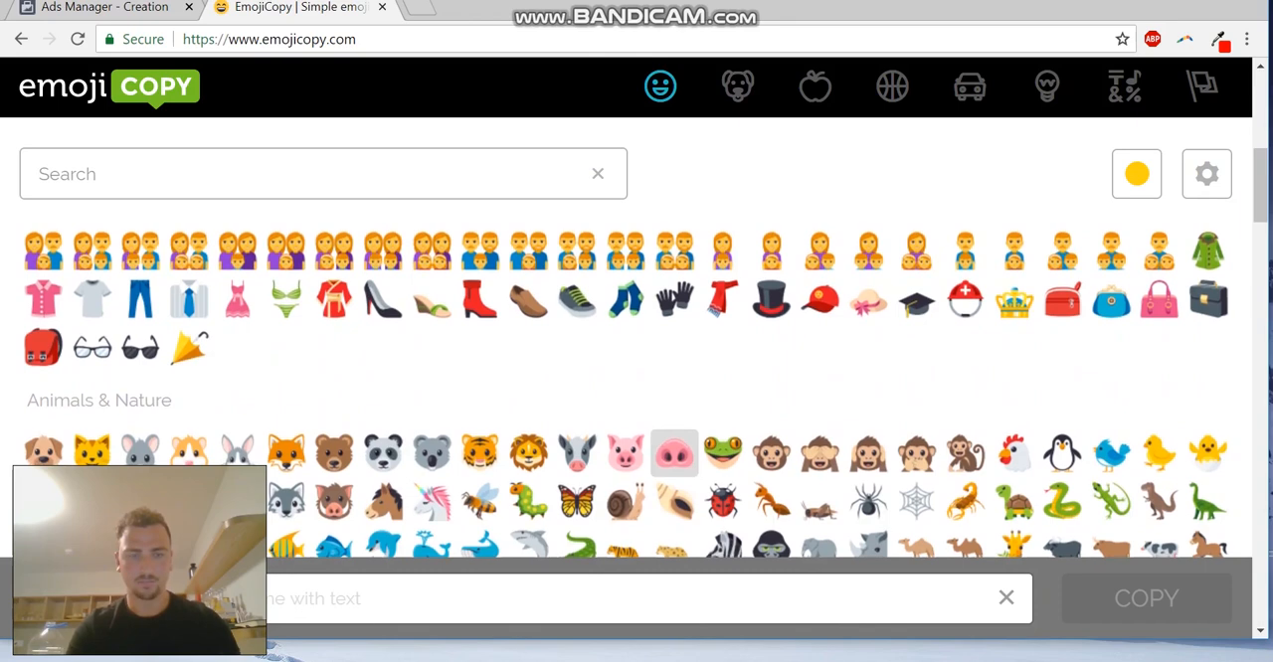
pyautogui.scroll(2, 334, 268)
pyautogui.scroll(6, 334, 269)
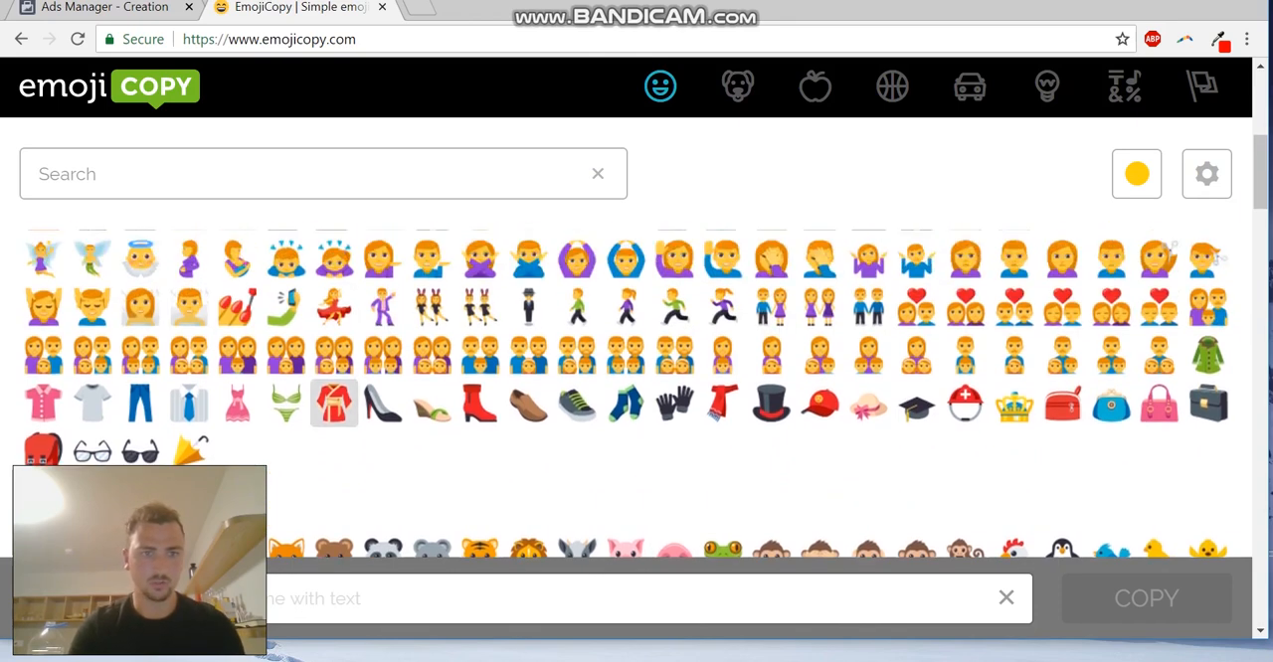
pyautogui.scroll(2, 237, 325)
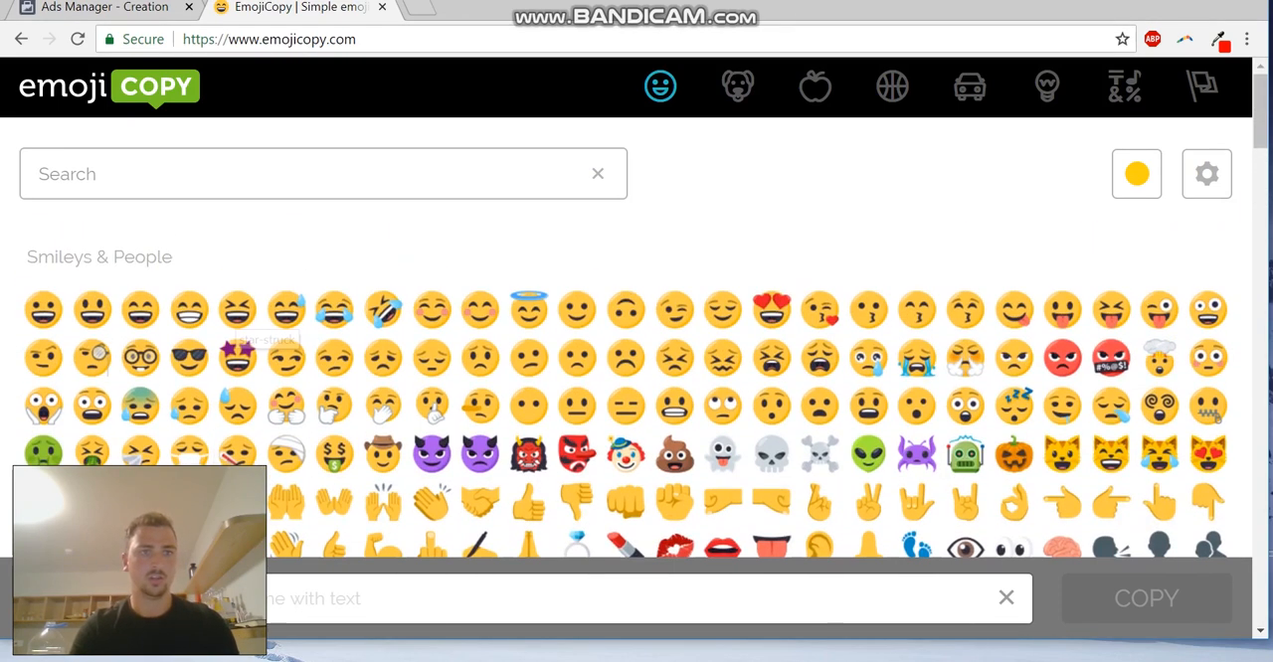
pyautogui.click(104, 8)
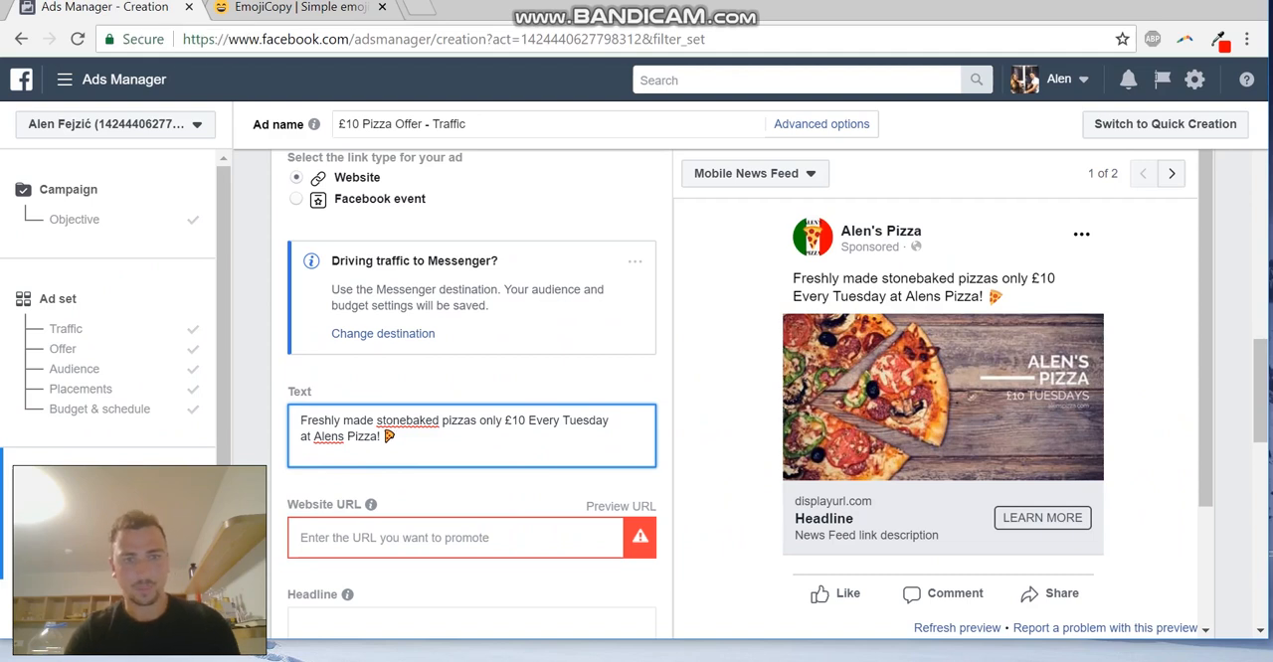
pyautogui.scroll(-1, 471, 437)
pyautogui.click(456, 449)
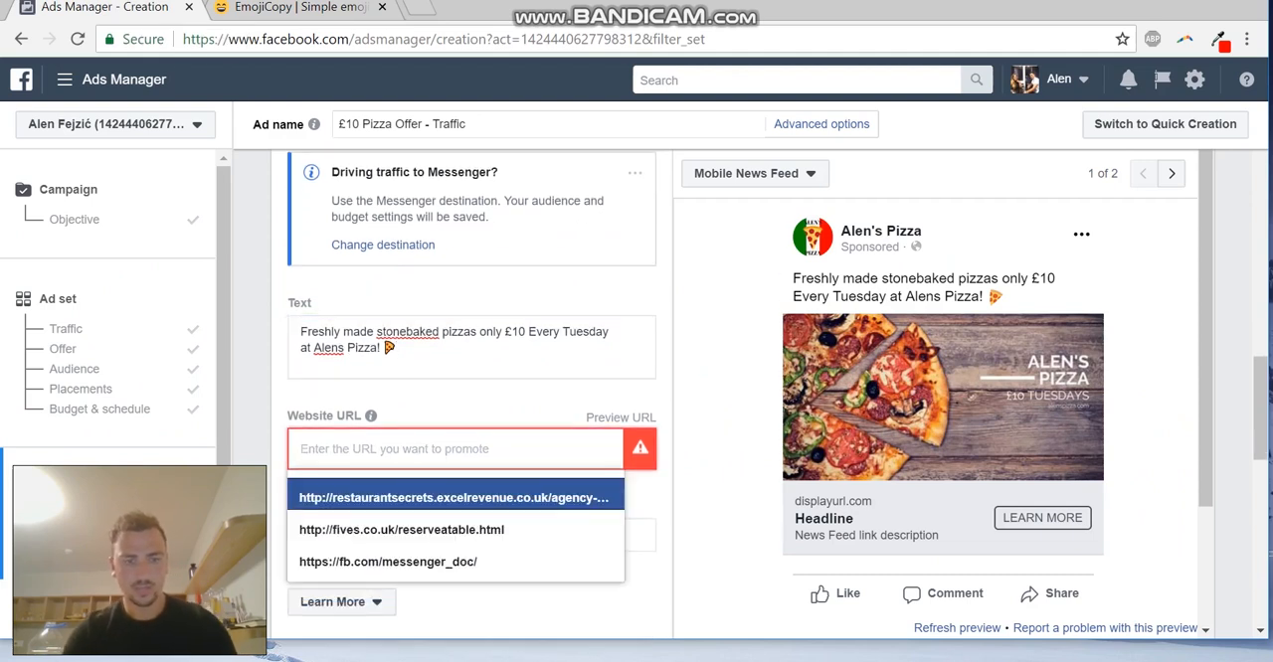
pyautogui.write('www.alenspizz')
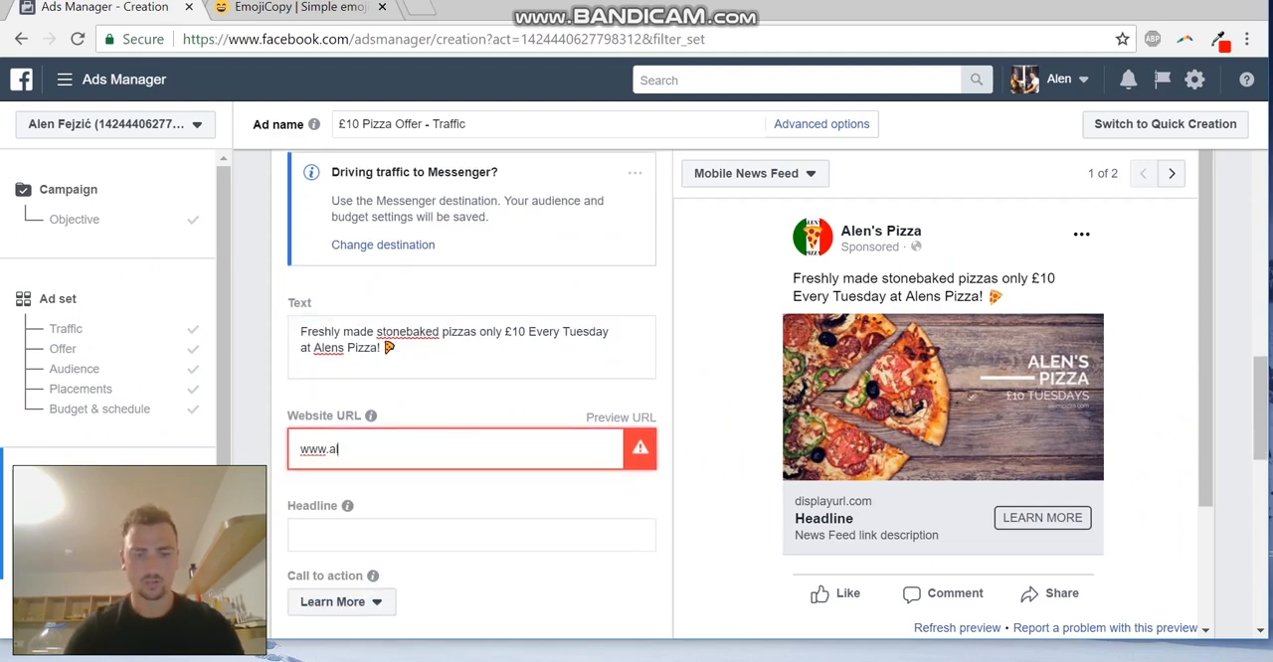
pyautogui.write('a.com/b')
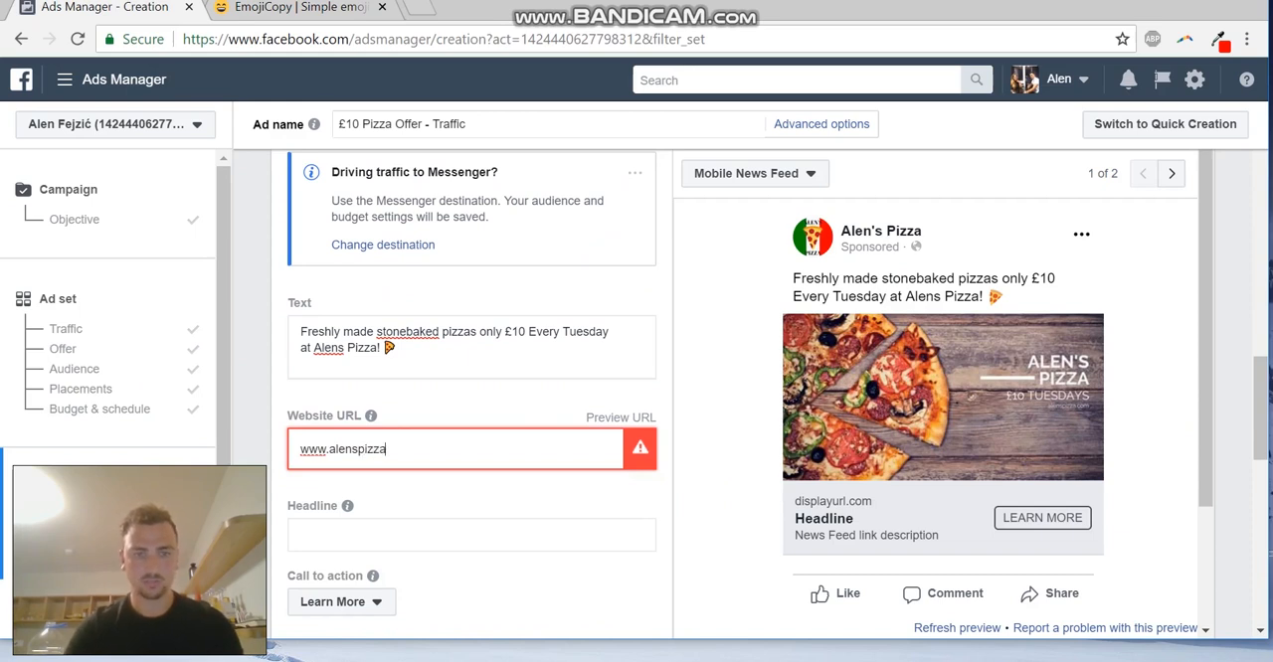
pyautogui.write('ookings')
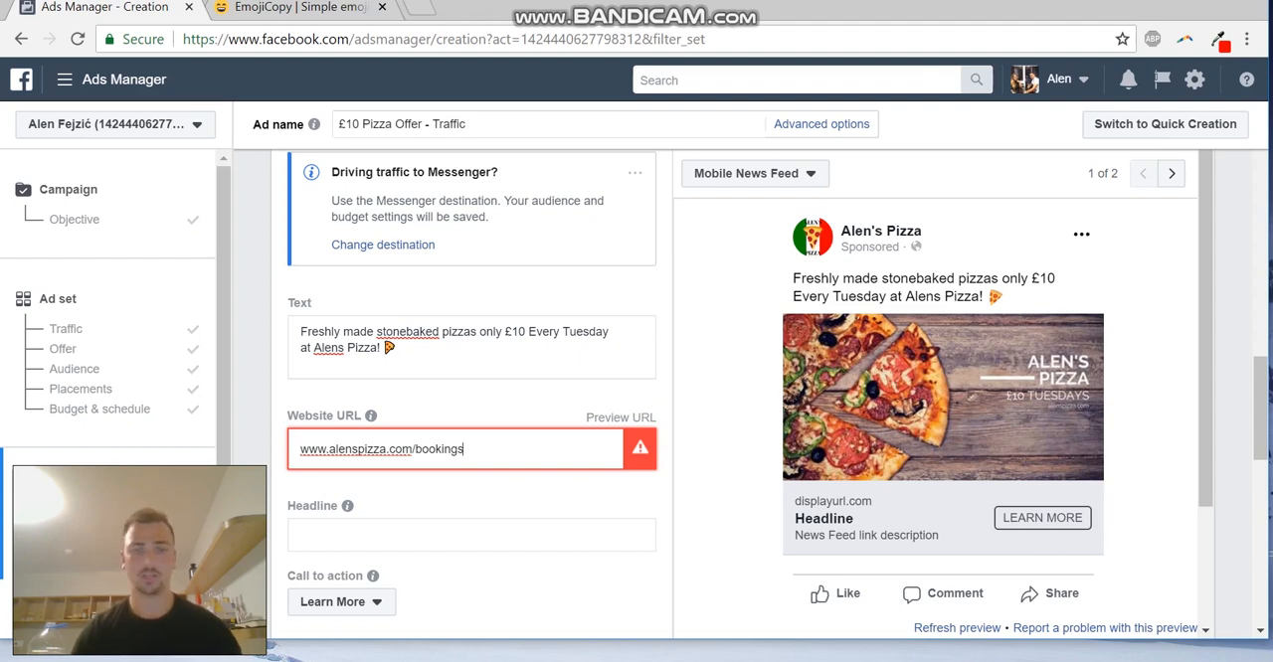
# Write the ad's headline as "£10 Stonebaked Pizza Every Tuesday!"
pyautogui.scroll(-1, 471, 398)
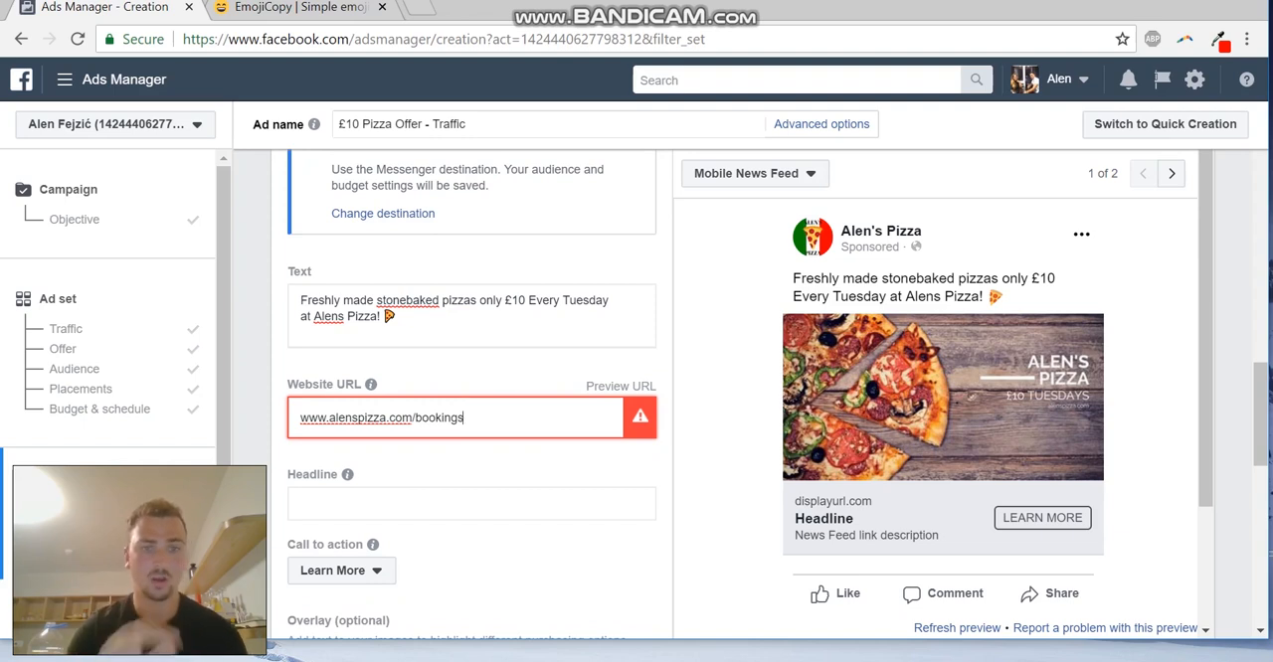
pyautogui.scroll(-1, 471, 398)
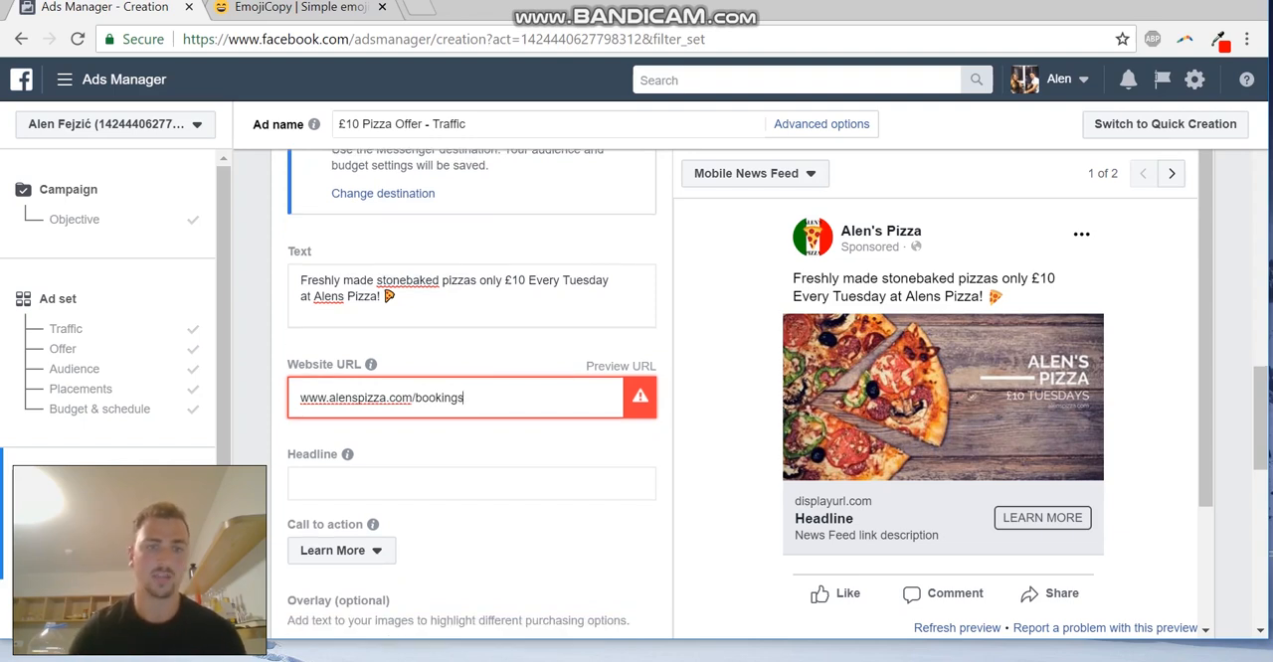
pyautogui.scroll(-1, 471, 398)
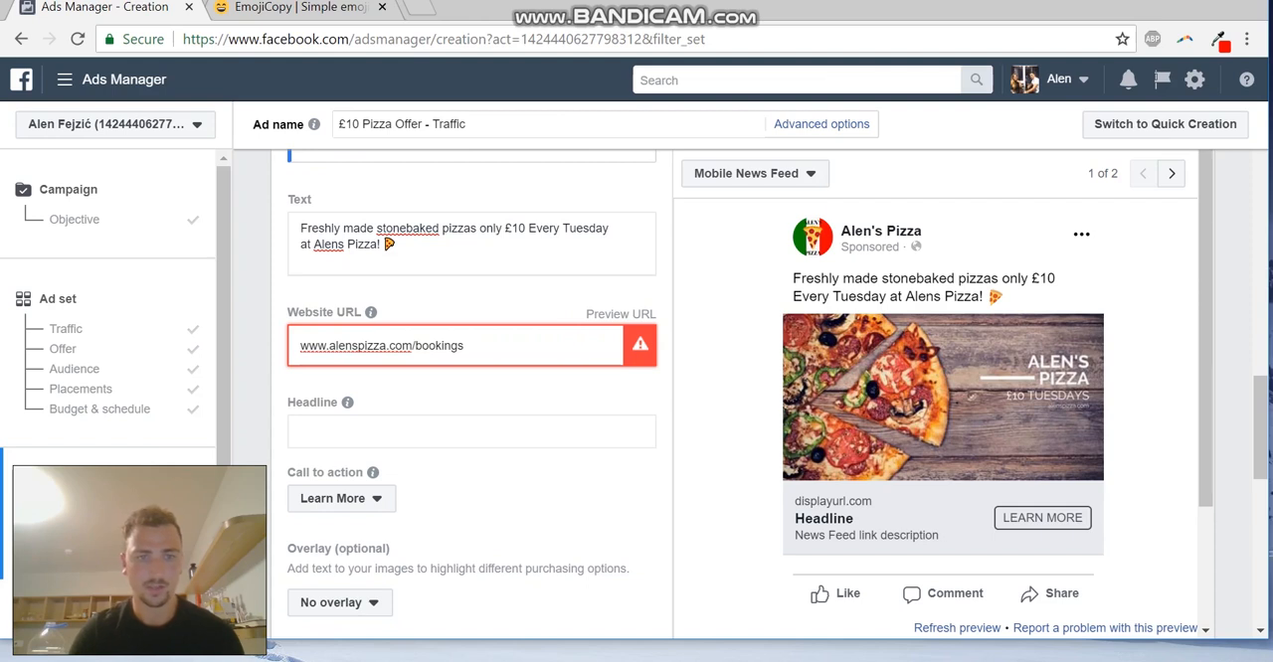
pyautogui.click(398, 432)
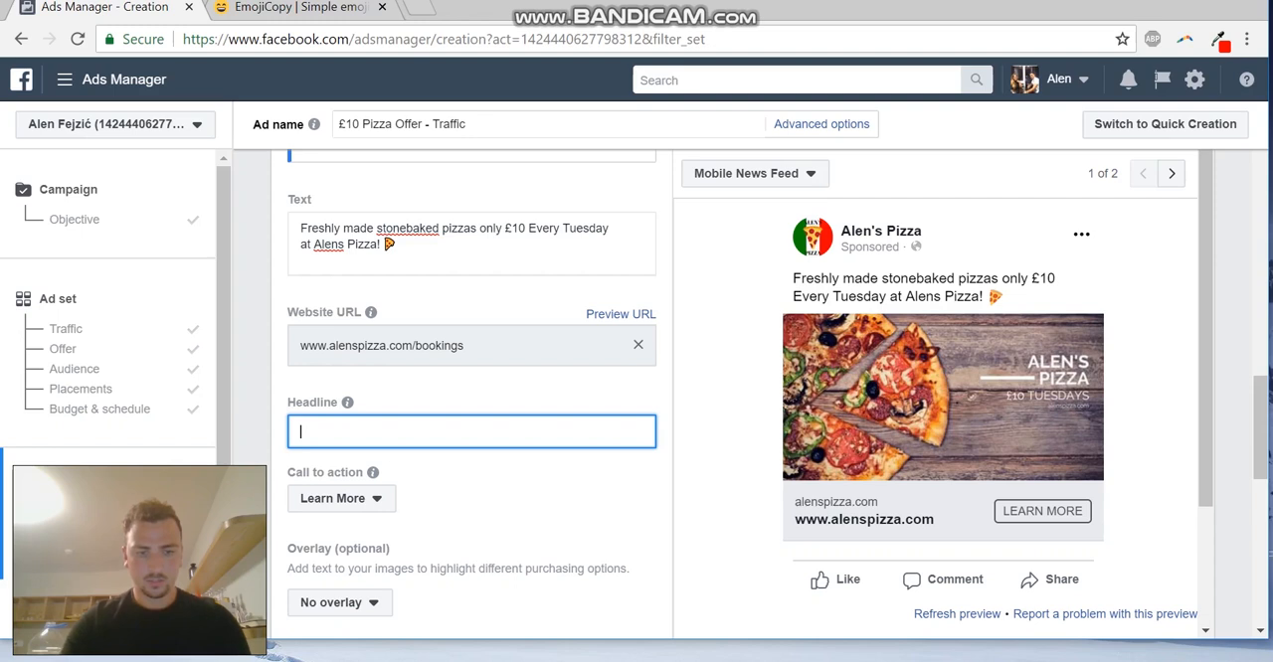
pyautogui.write('£')
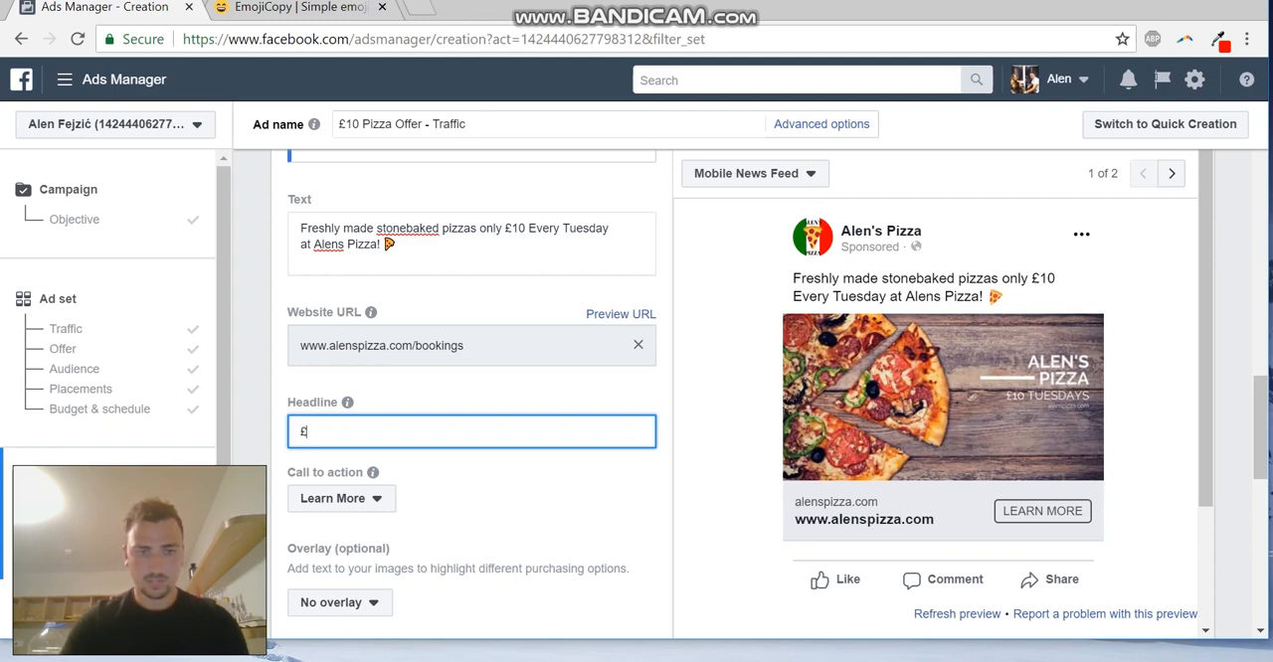
pyautogui.write('10 Pizza ')
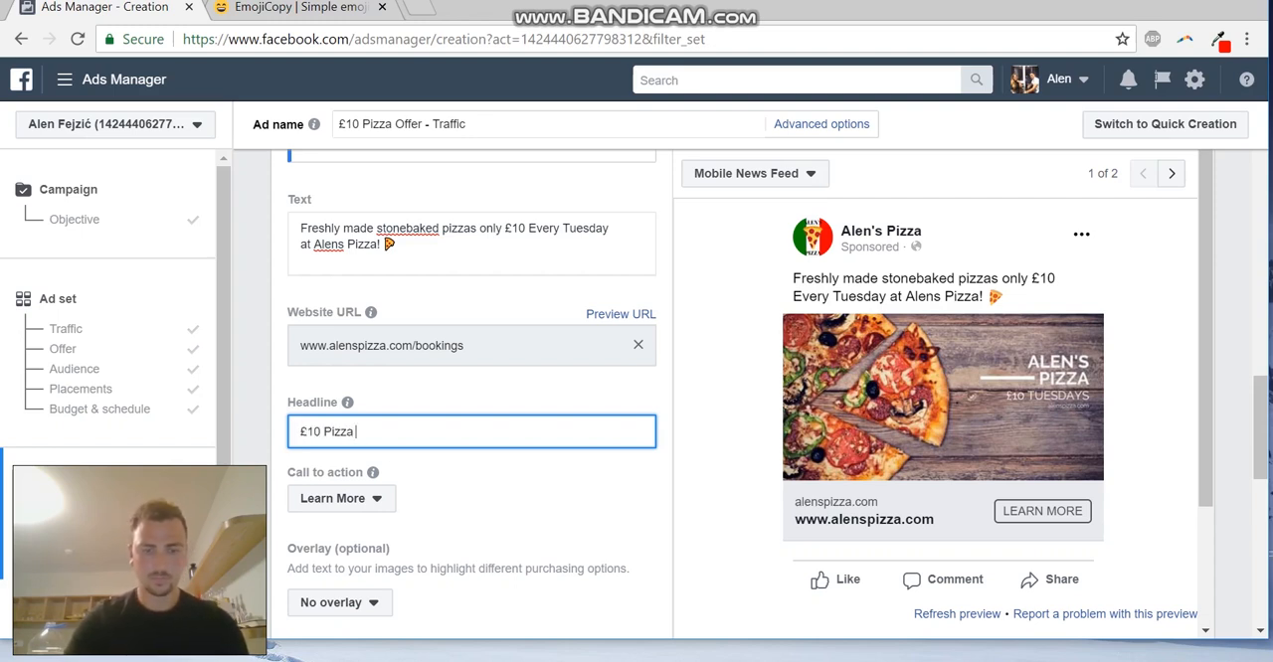
pyautogui.write('Every Tued')
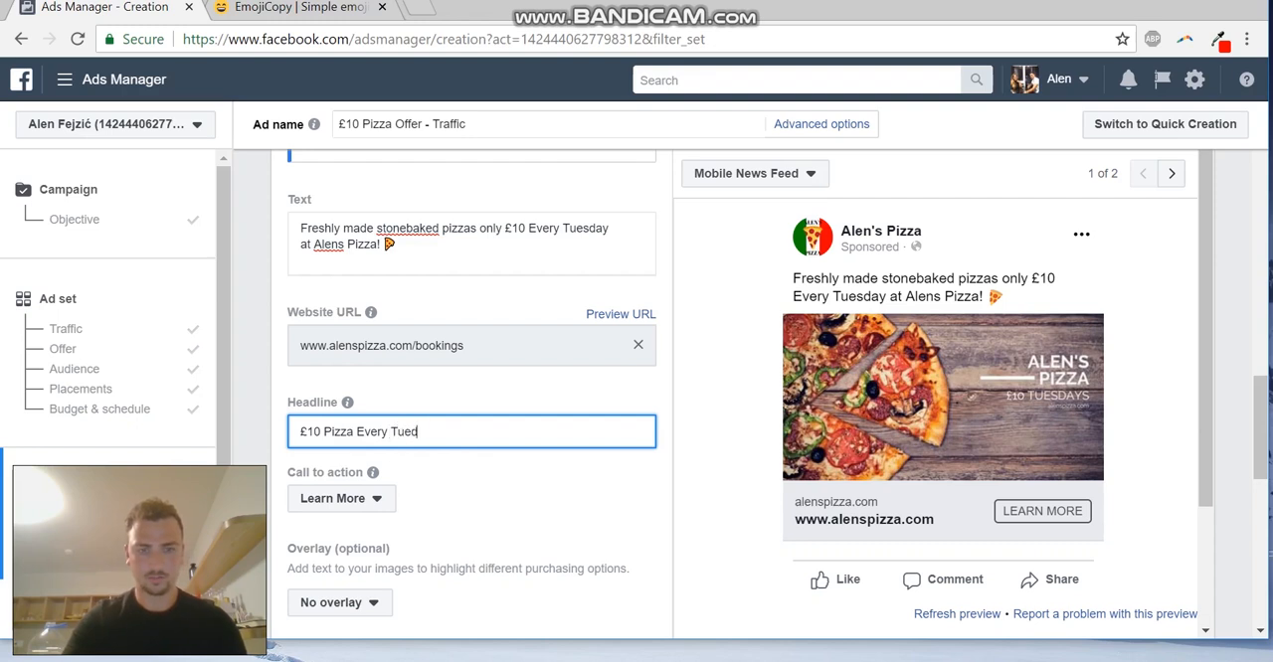
pyautogui.press('BackSpace')
pyautogui.write('sday')
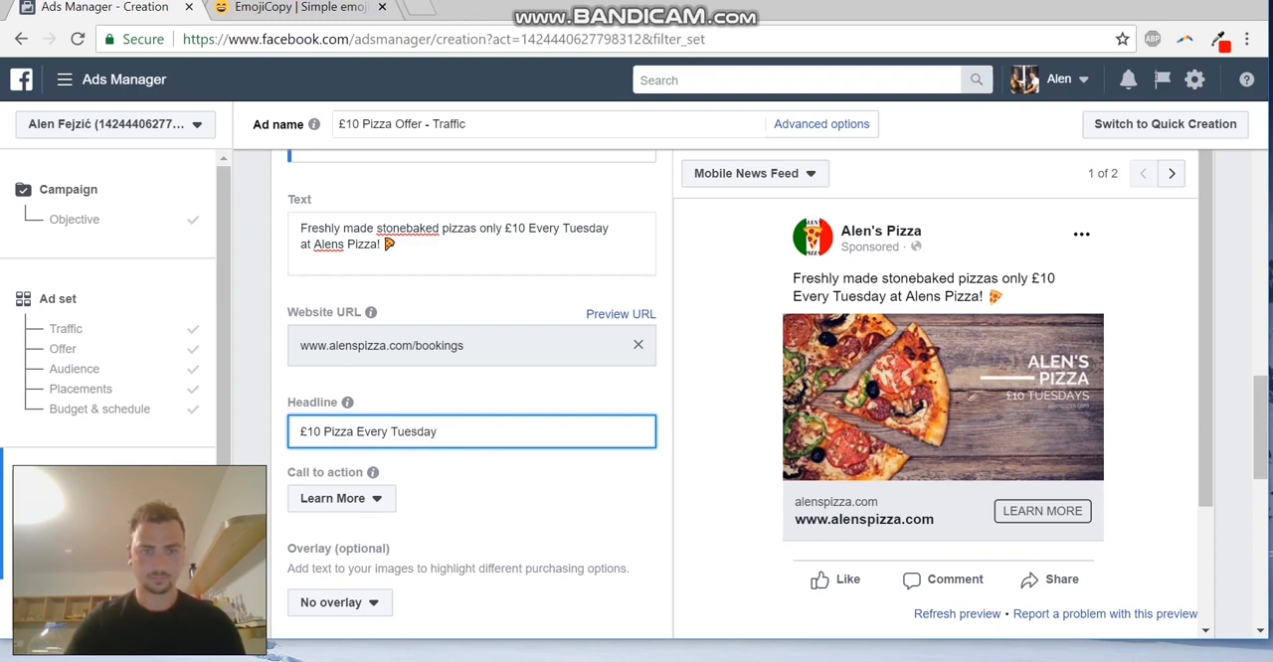
pyautogui.write('!')
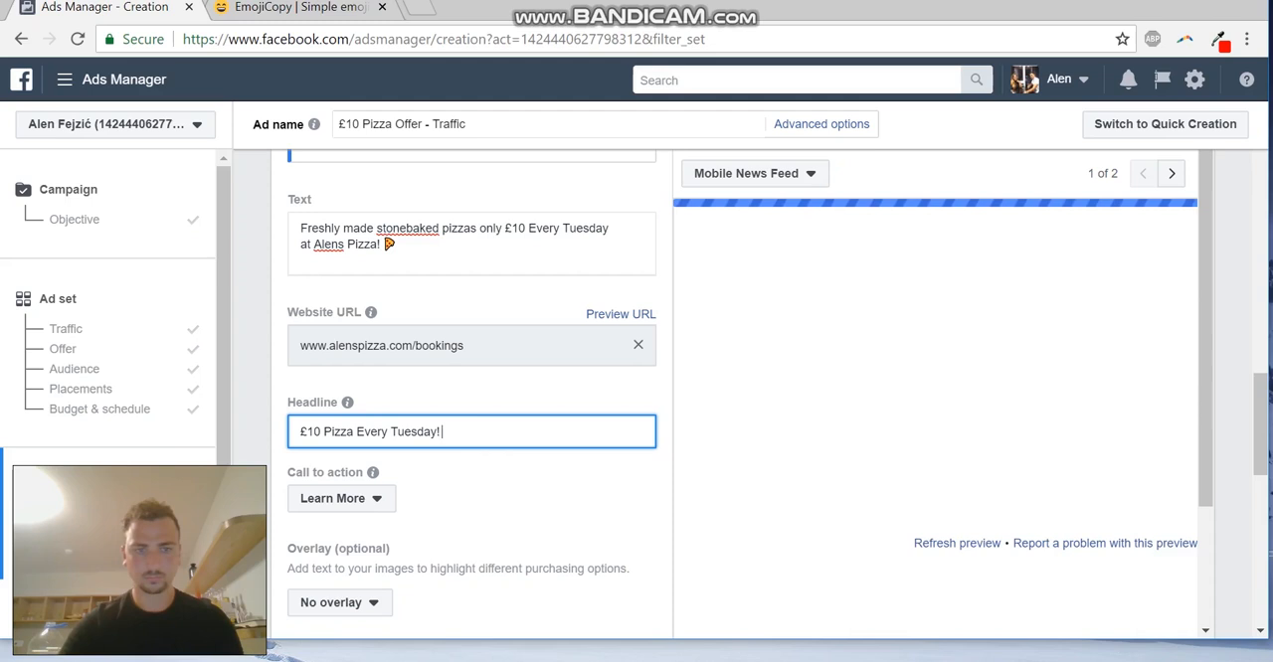
pyautogui.write(' Stoneba')
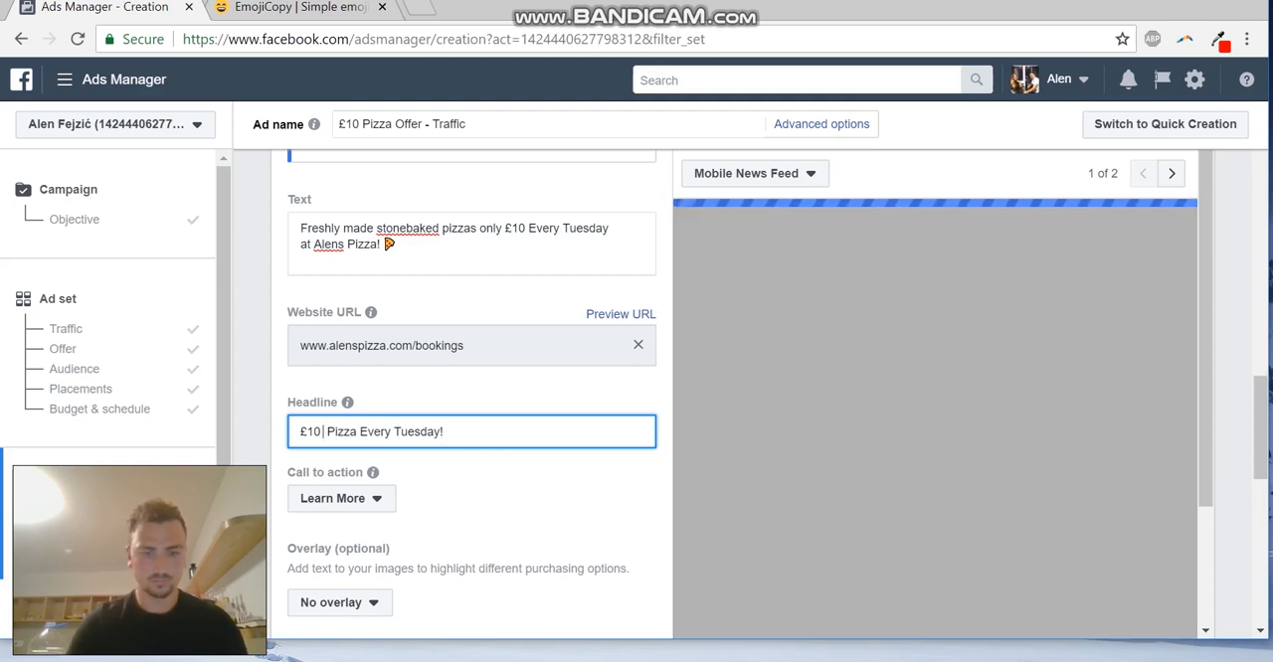
pyautogui.write('ked')
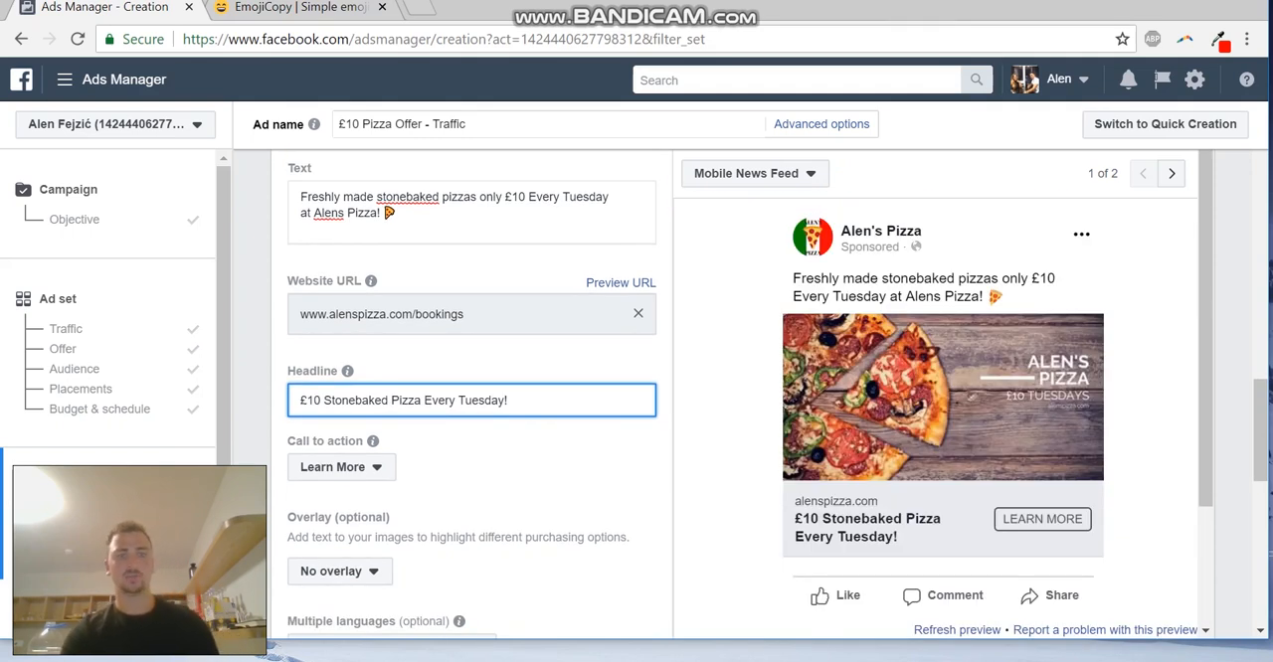
# Try Send Message as the ad's call to action, and settle on Book Now instead
pyautogui.click(341, 467)
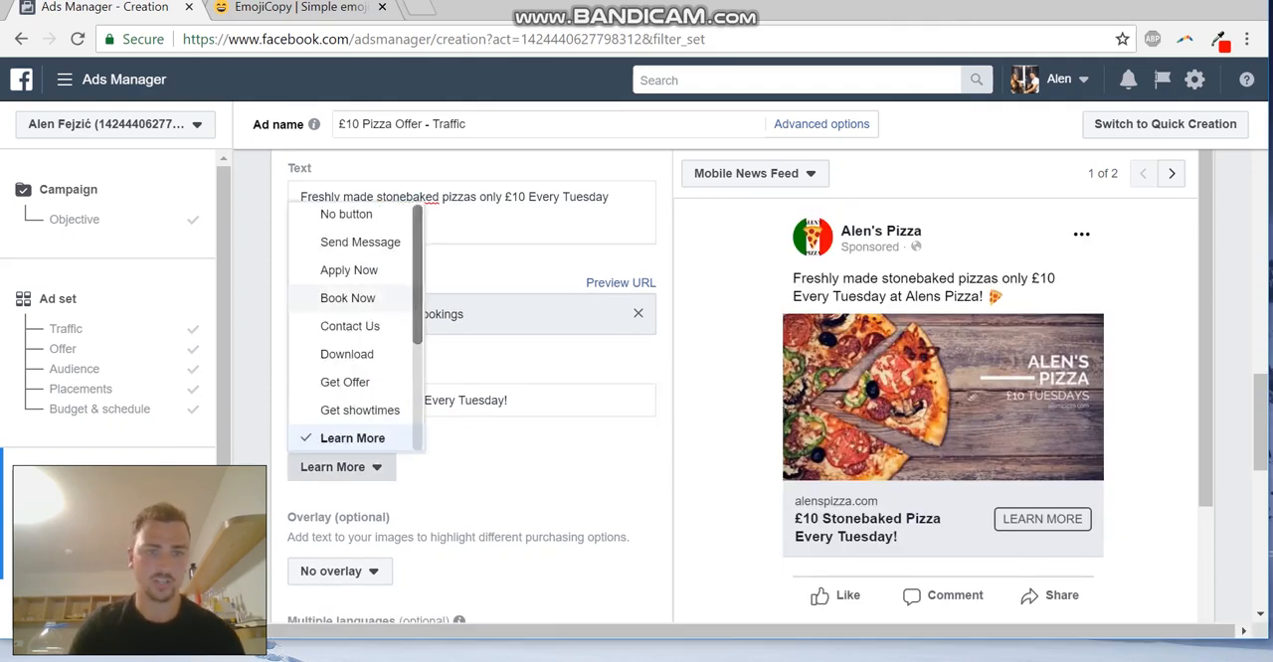
pyautogui.scroll(-1, 353, 279)
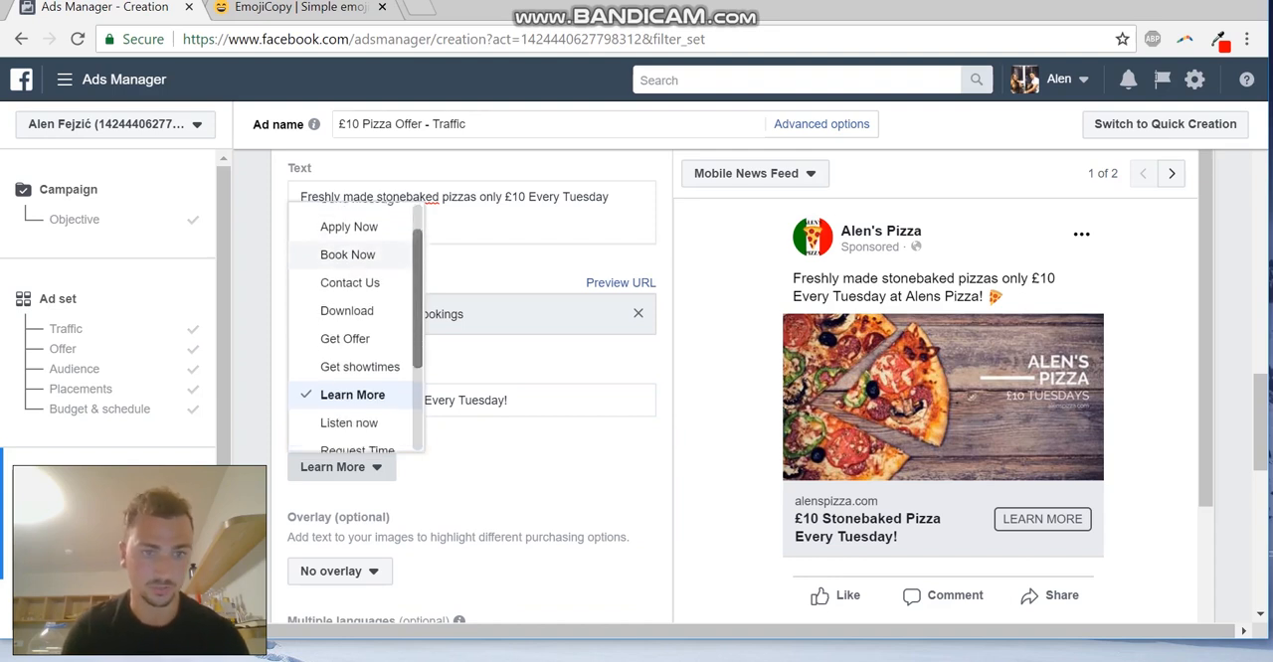
pyautogui.scroll(-3, 353, 280)
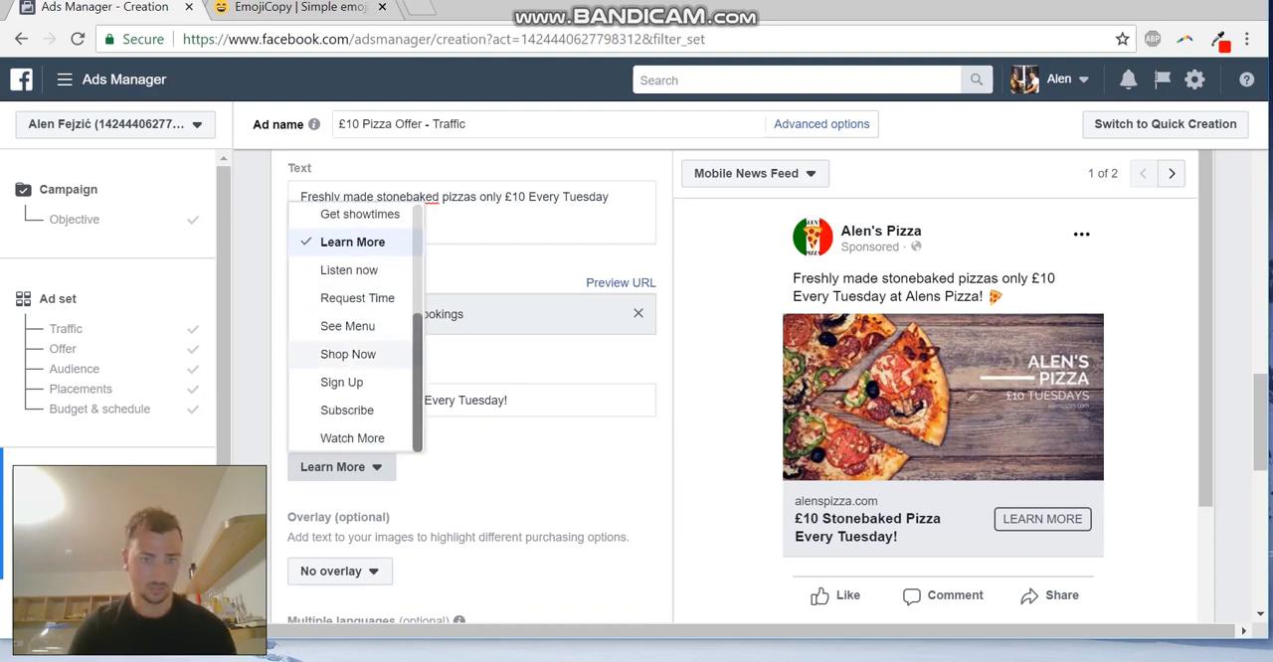
pyautogui.scroll(4, 353, 328)
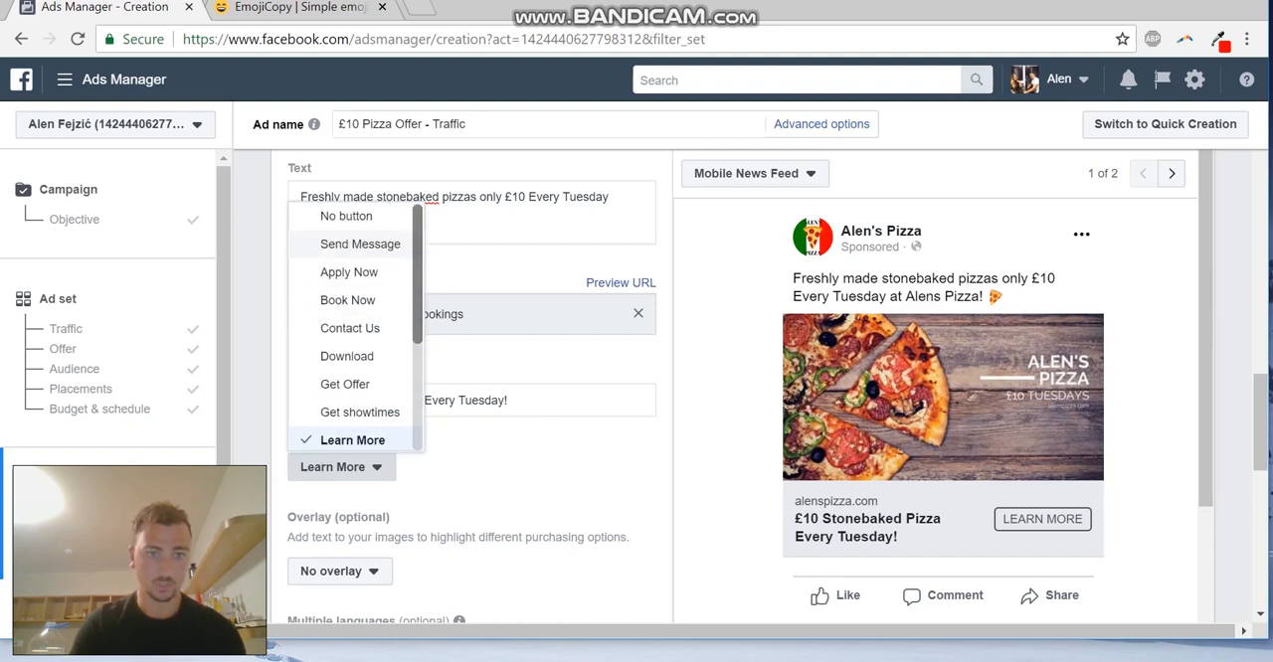
pyautogui.click(348, 245)
pyautogui.click(350, 467)
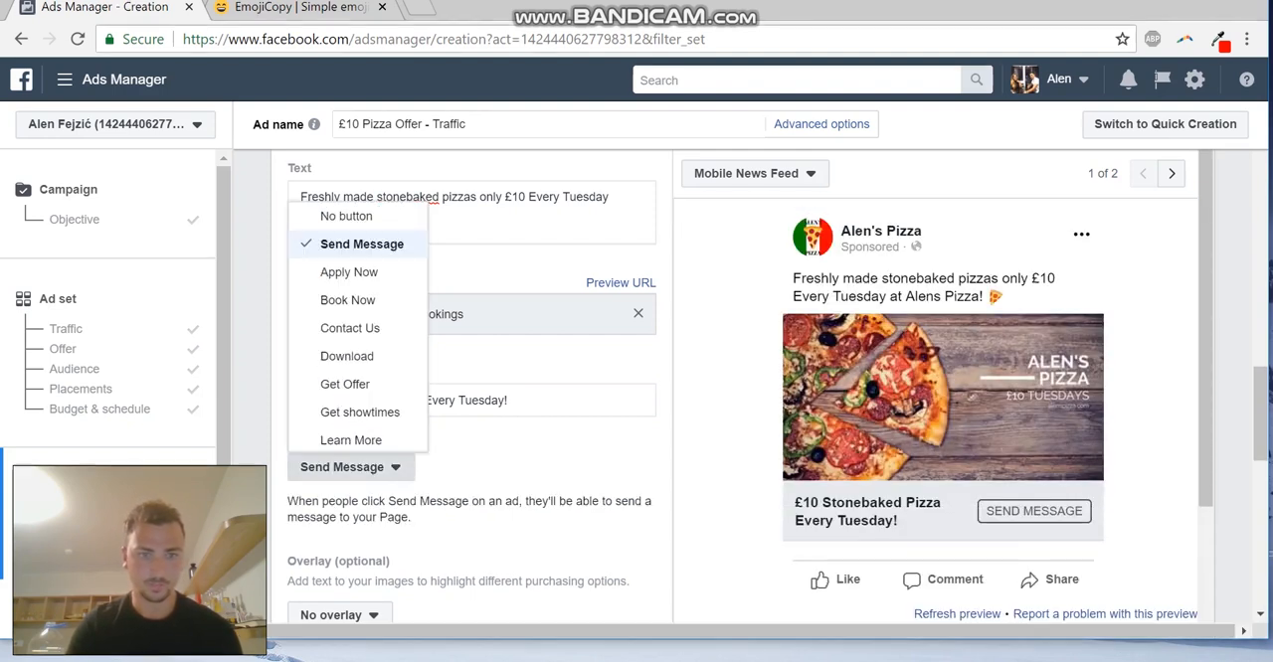
pyautogui.click(347, 299)
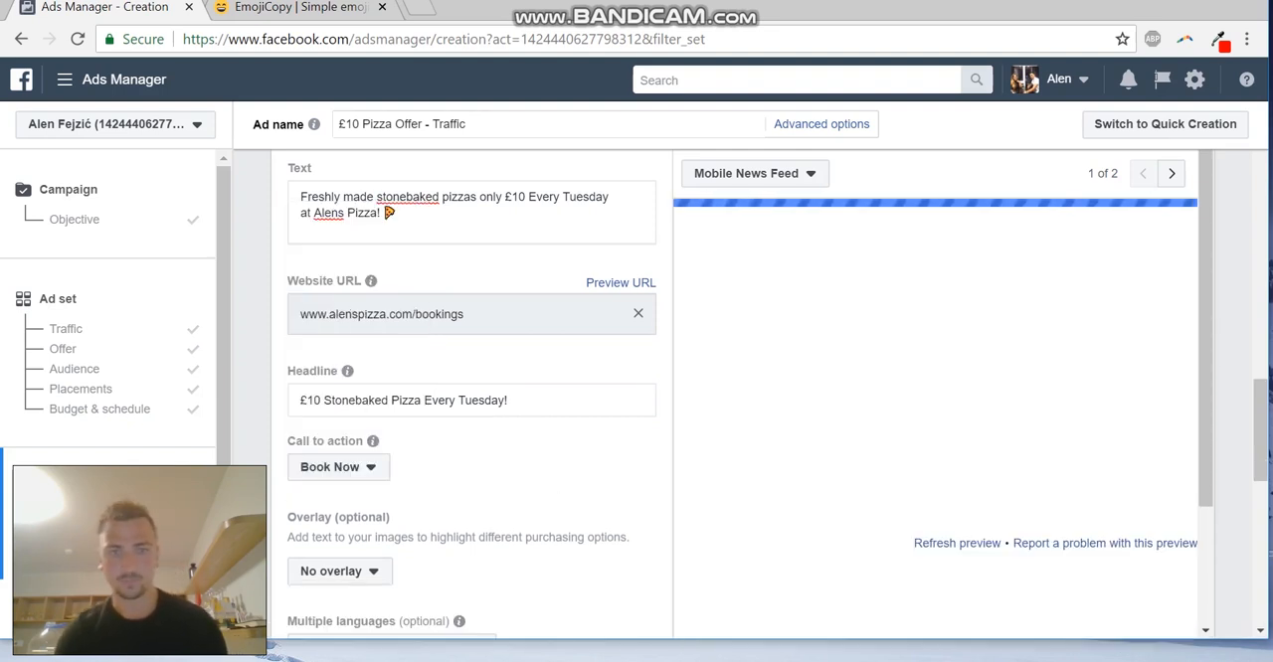
# Look through the ad's overlay, language and advanced options, including the Display link and News Feed link description fields
pyautogui.scroll(-1, 472, 398)
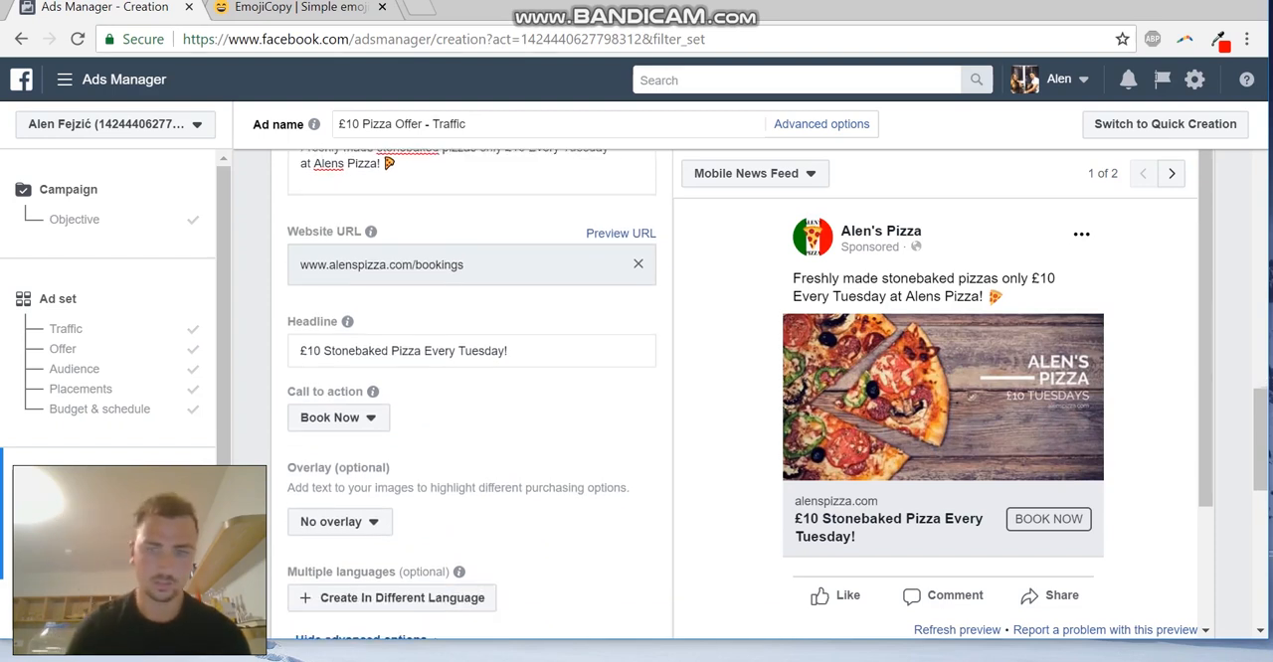
pyautogui.scroll(-1, 471, 397)
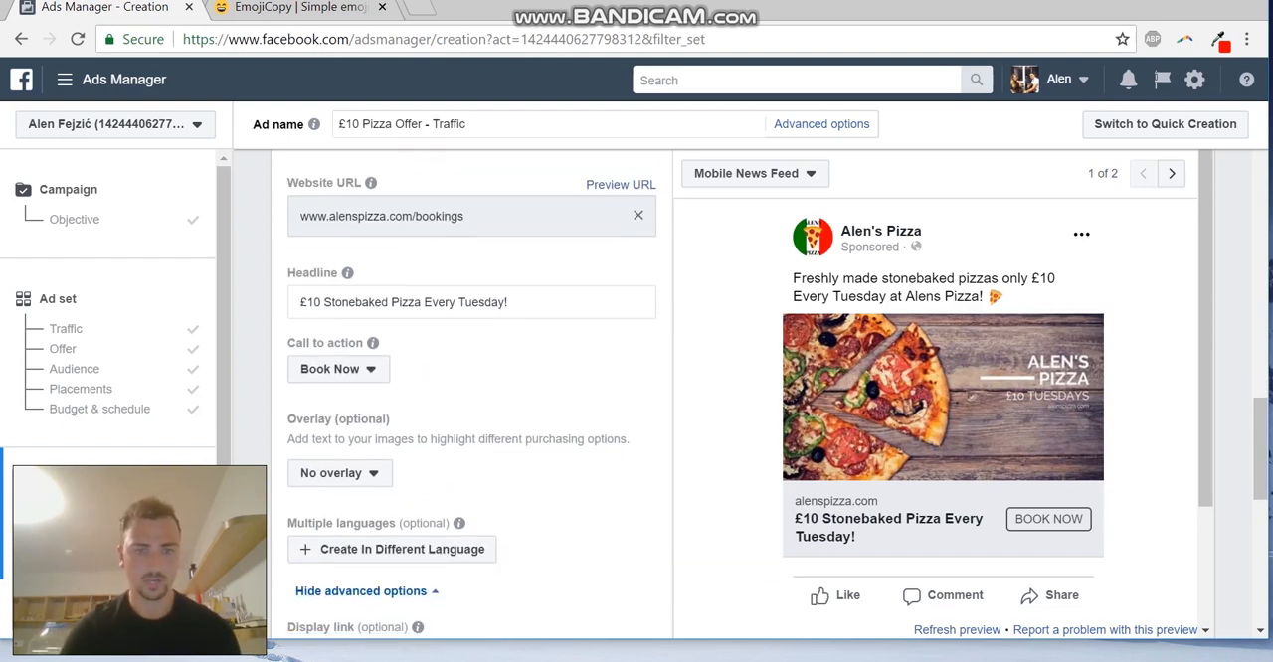
pyautogui.scroll(-1, 471, 398)
pyautogui.scroll(-2, 471, 397)
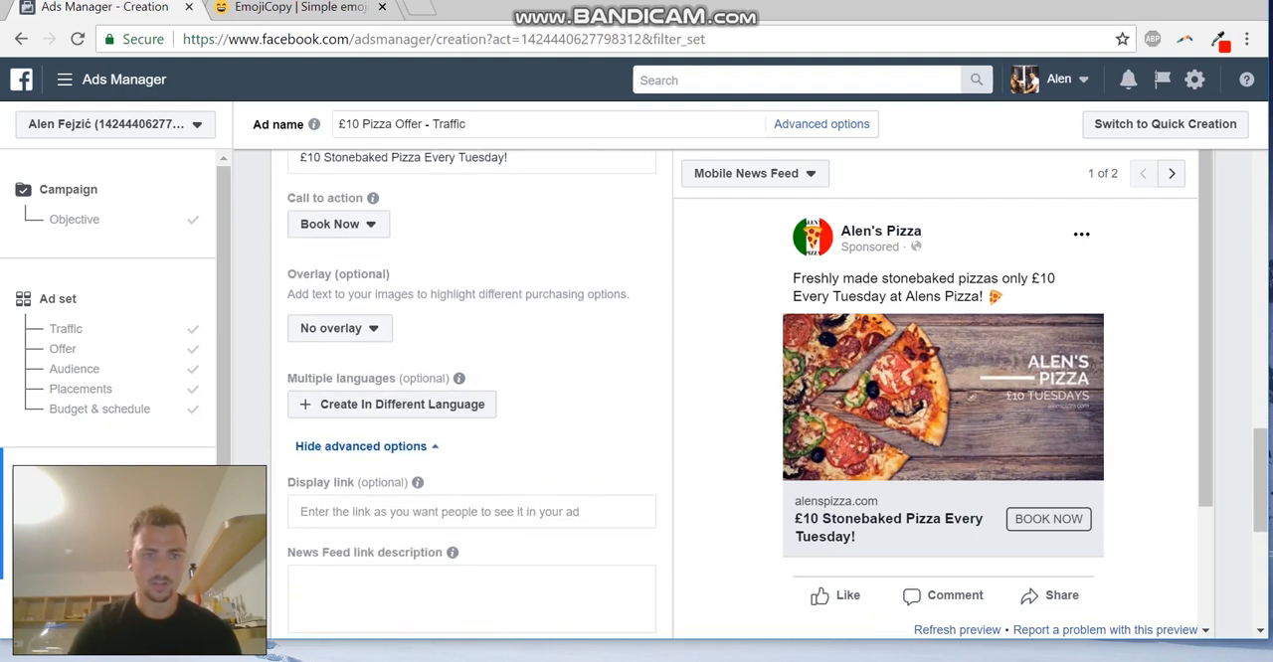
pyautogui.scroll(-3, 471, 397)
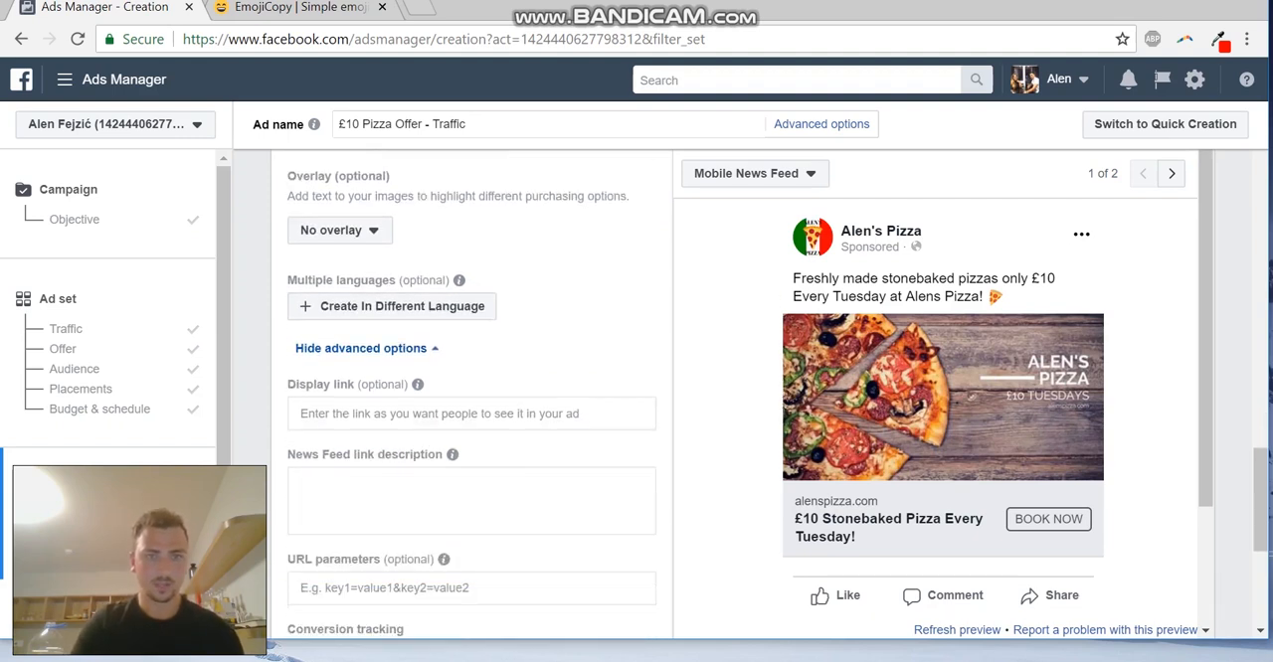
pyautogui.click(472, 341)
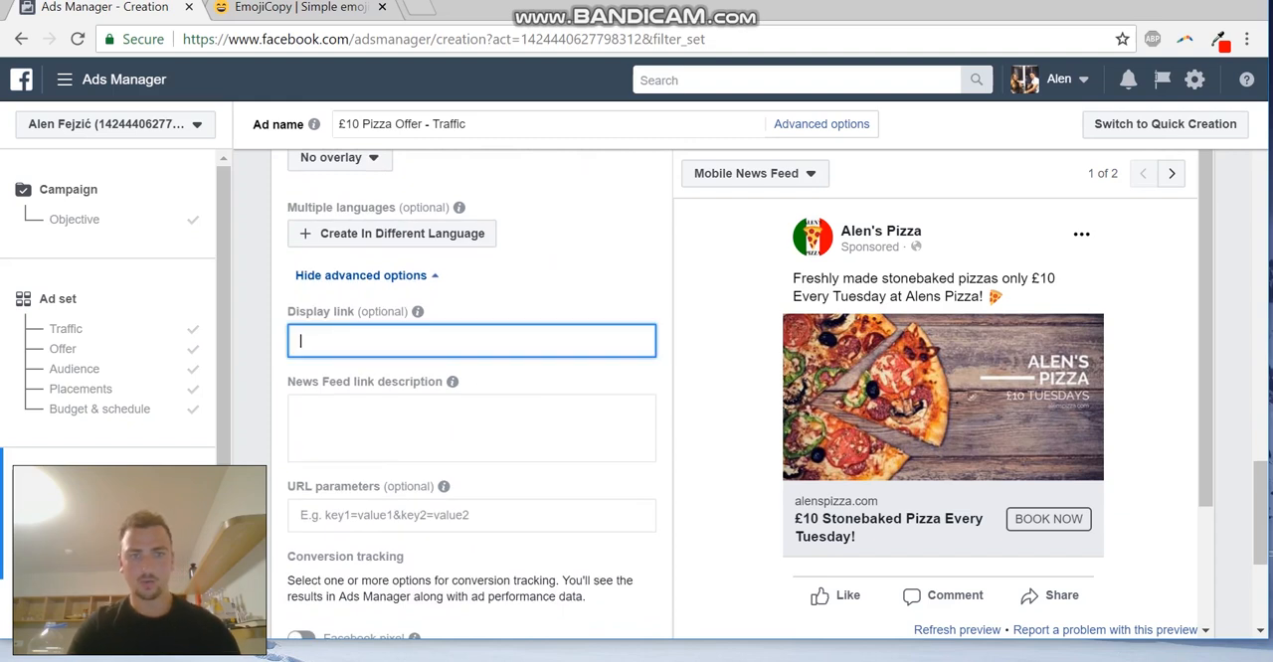
pyautogui.scroll(-2, 471, 341)
pyautogui.click(471, 319)
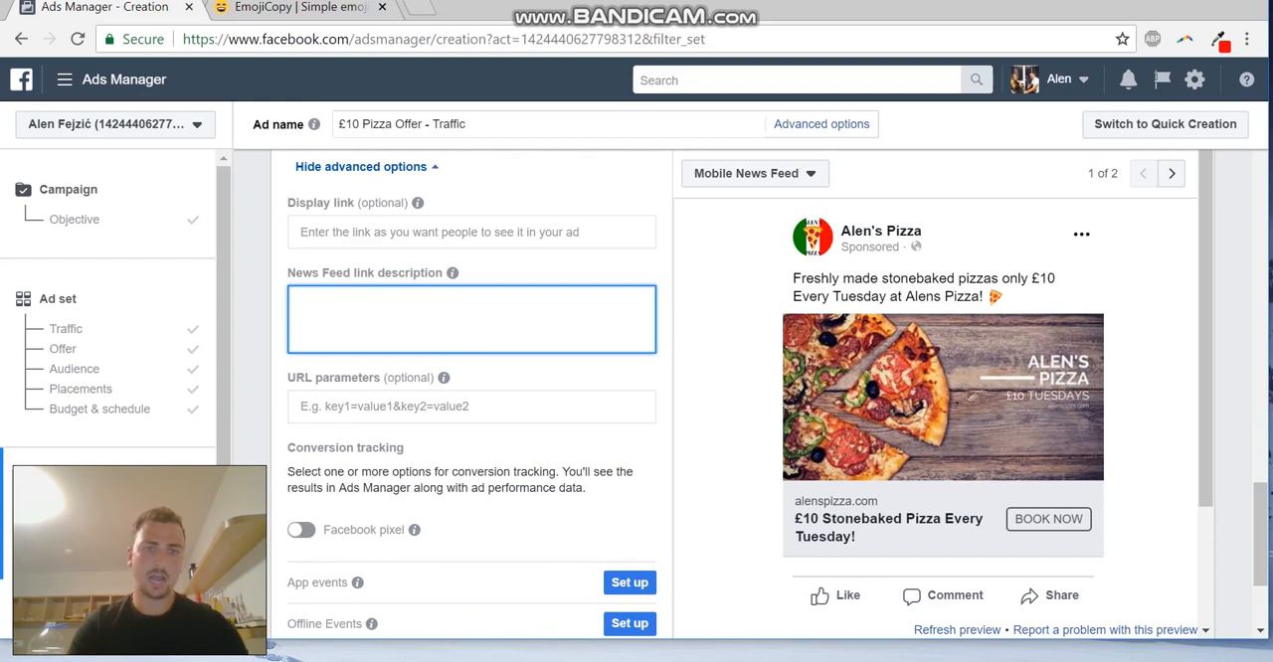
# Switch the ad preview to Desktop News Feed and check the area around the headline
pyautogui.click(760, 173)
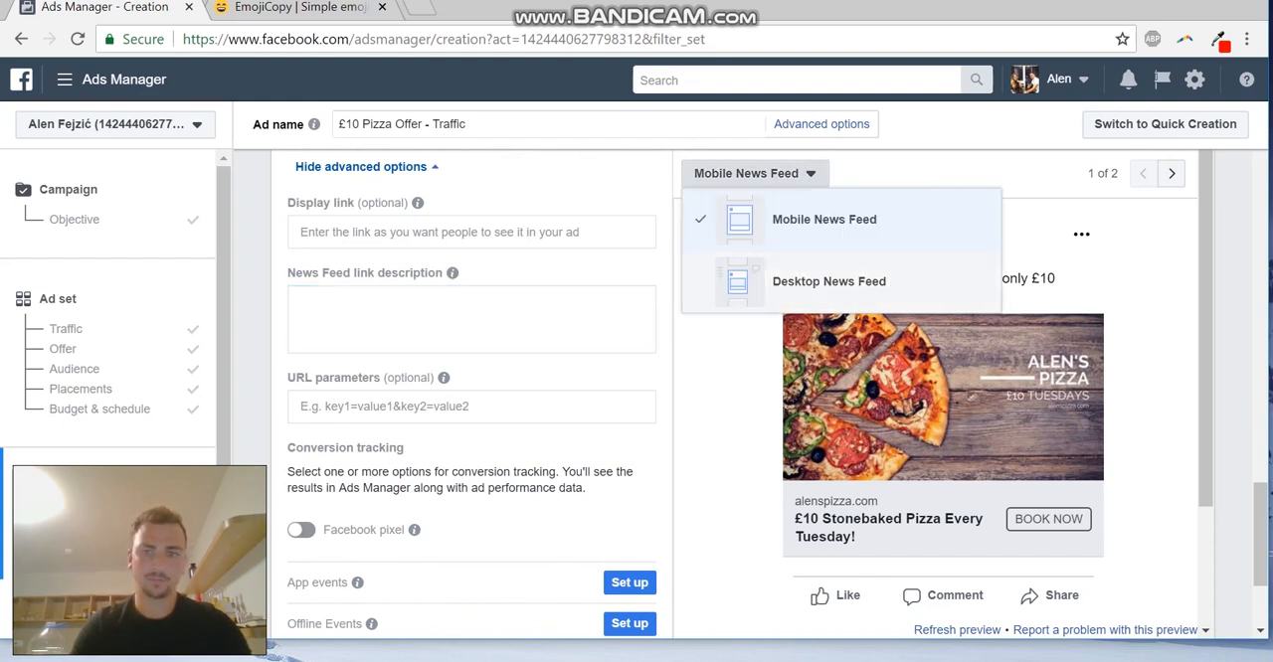
pyautogui.click(796, 282)
pyautogui.scroll(-1, 943, 398)
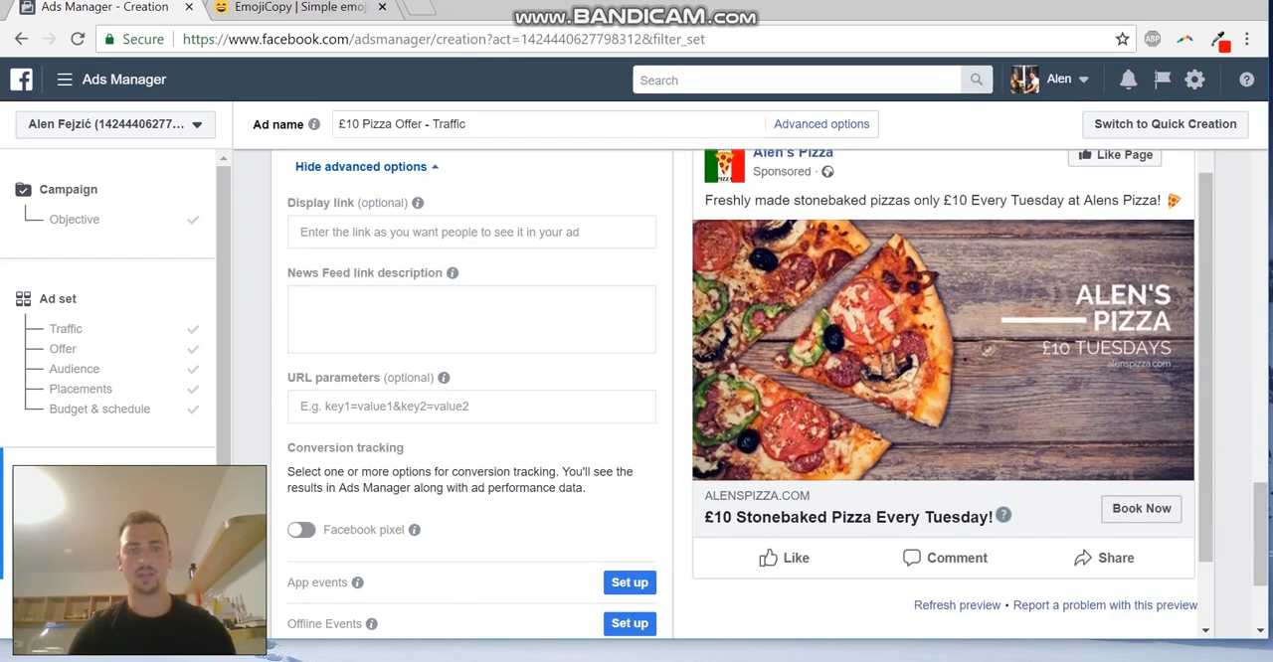
# Write the News Feed link description as "Come to alens pizza every Tuesday and get any pizza for Only £10! (Usually £15.99)"
pyautogui.click(437, 318)
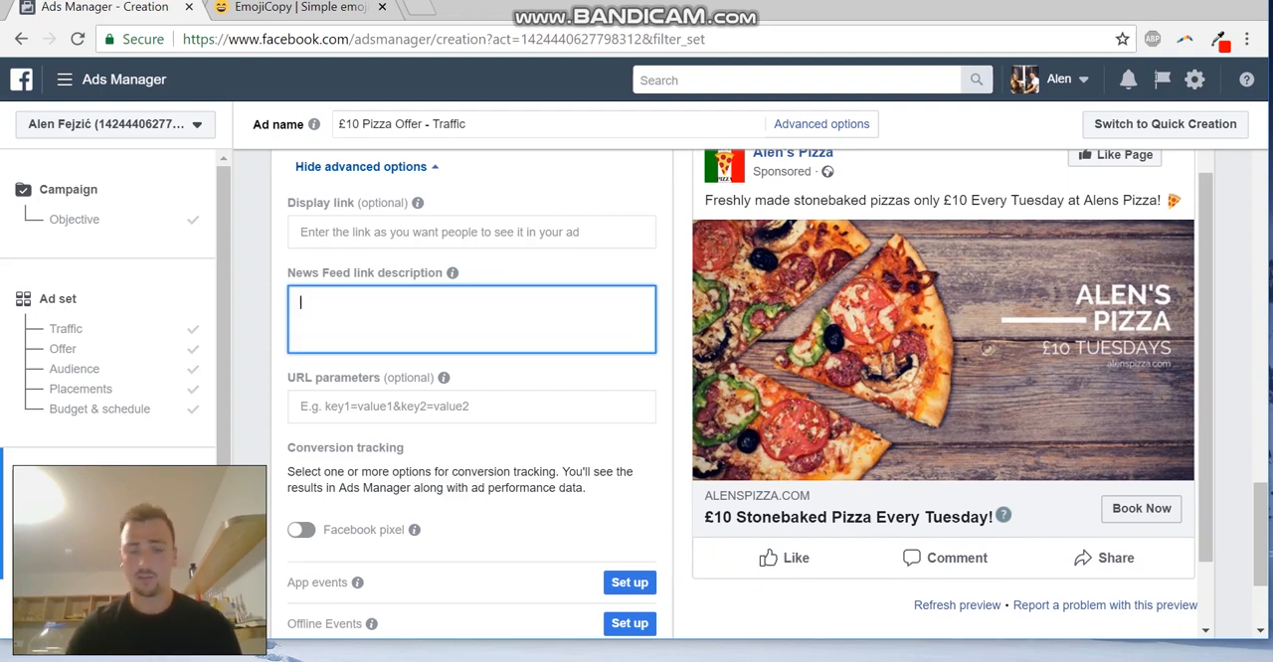
pyautogui.write('Come to alens pl')
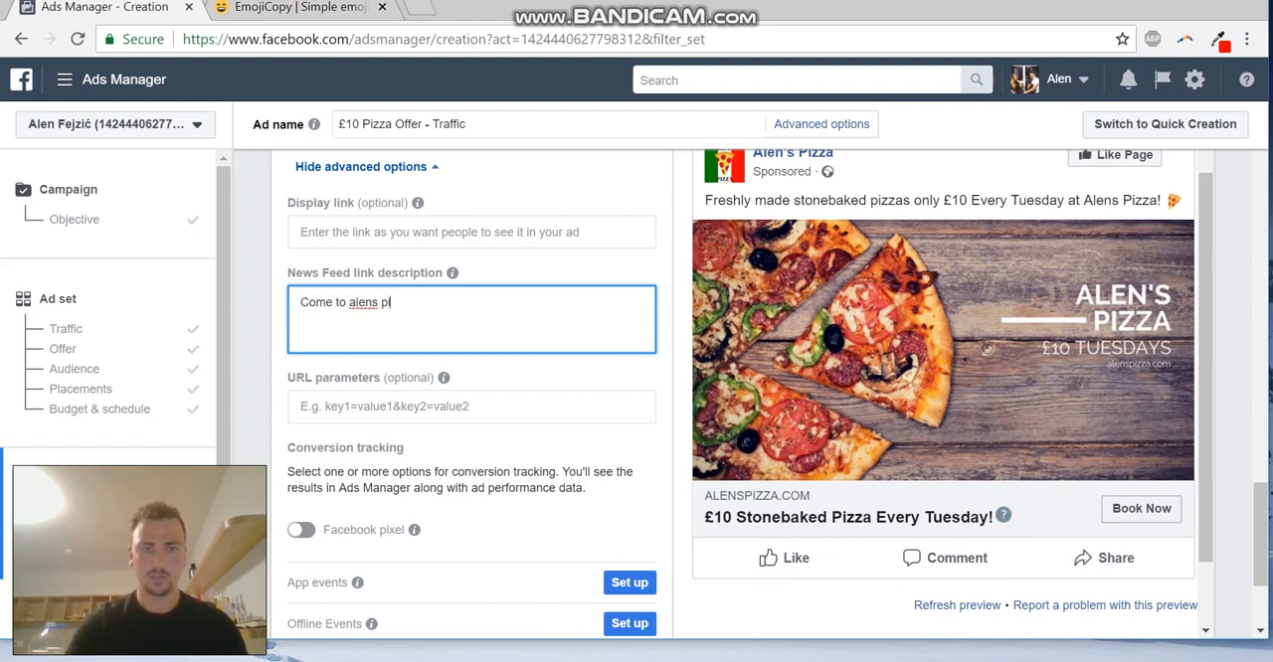
pyautogui.press('BackSpace')
pyautogui.write('izza everty')
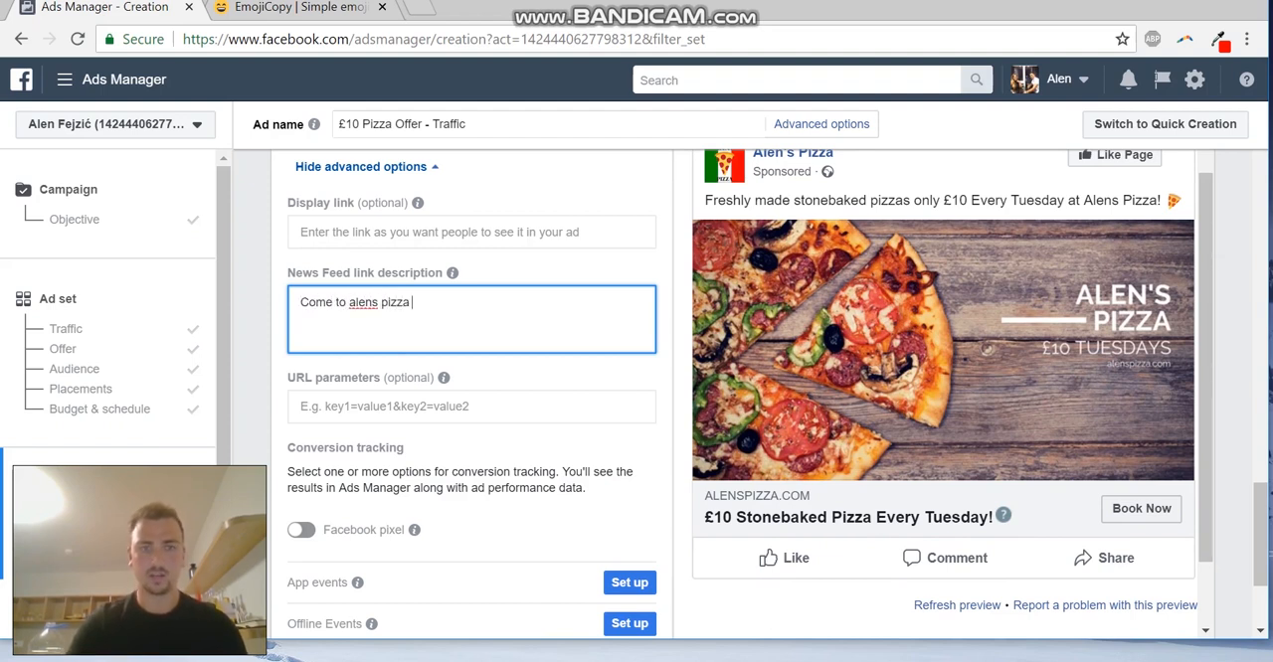
pyautogui.press('BackSpace')
pyautogui.press('BackSpace')
pyautogui.write('y Tuesda')
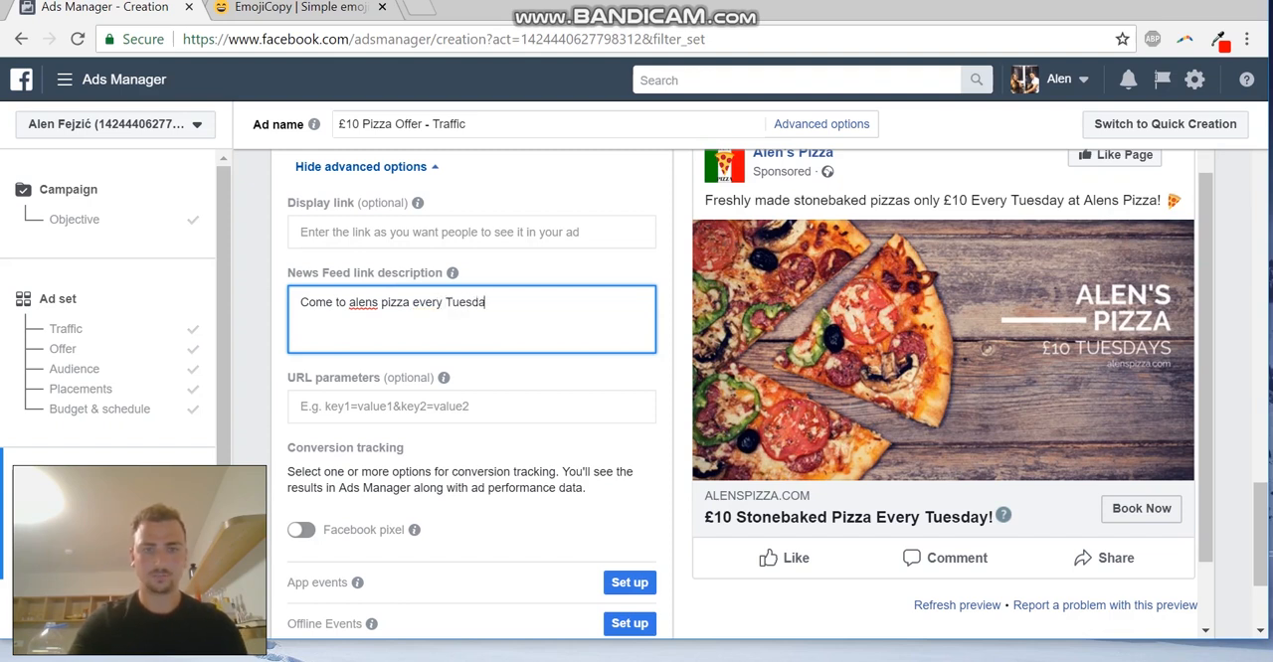
pyautogui.write('y and')
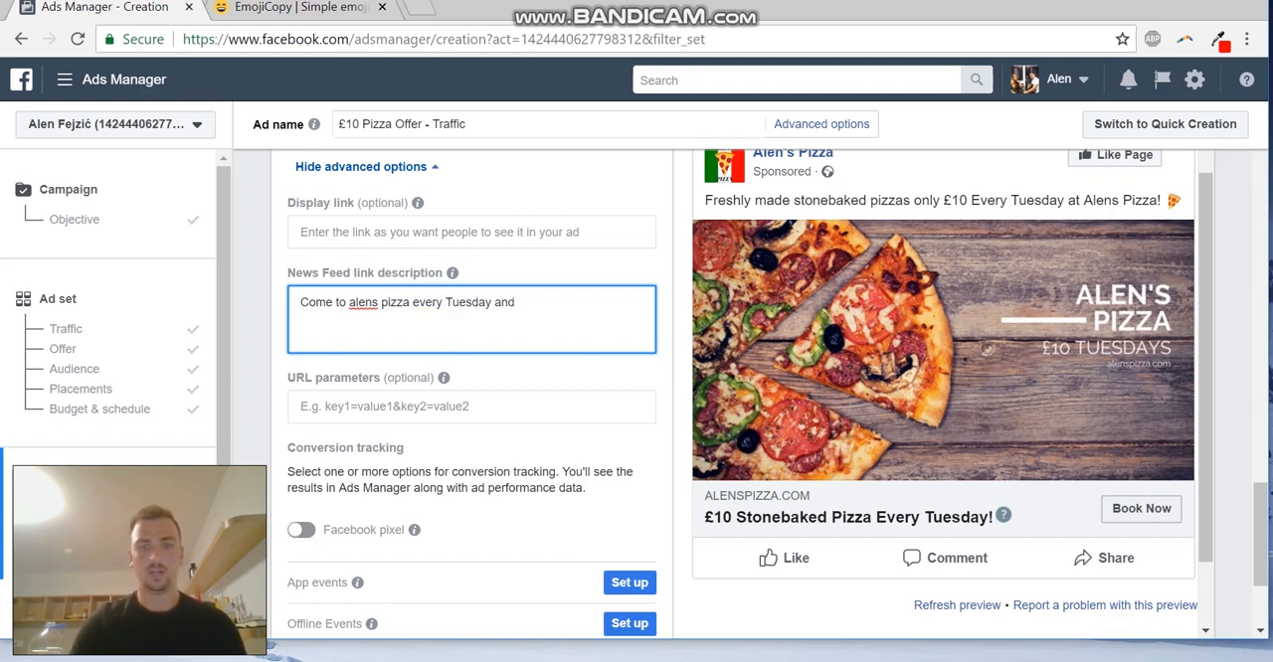
pyautogui.write(' get an')
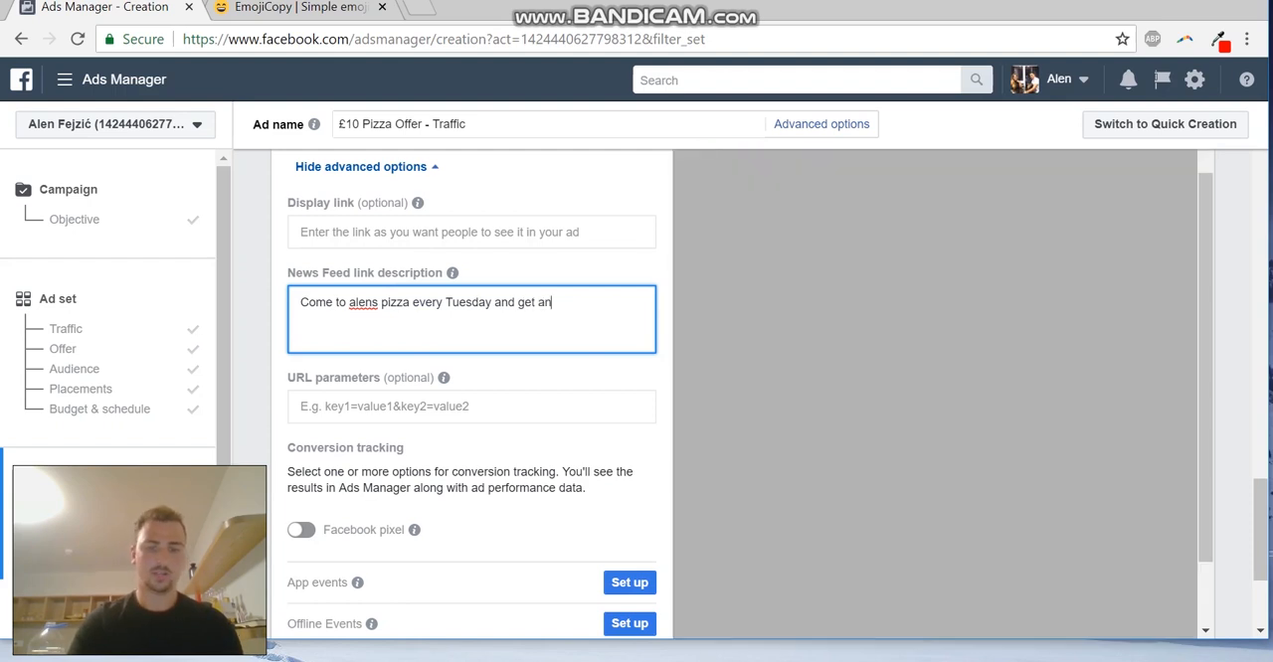
pyautogui.write('y pizza for O')
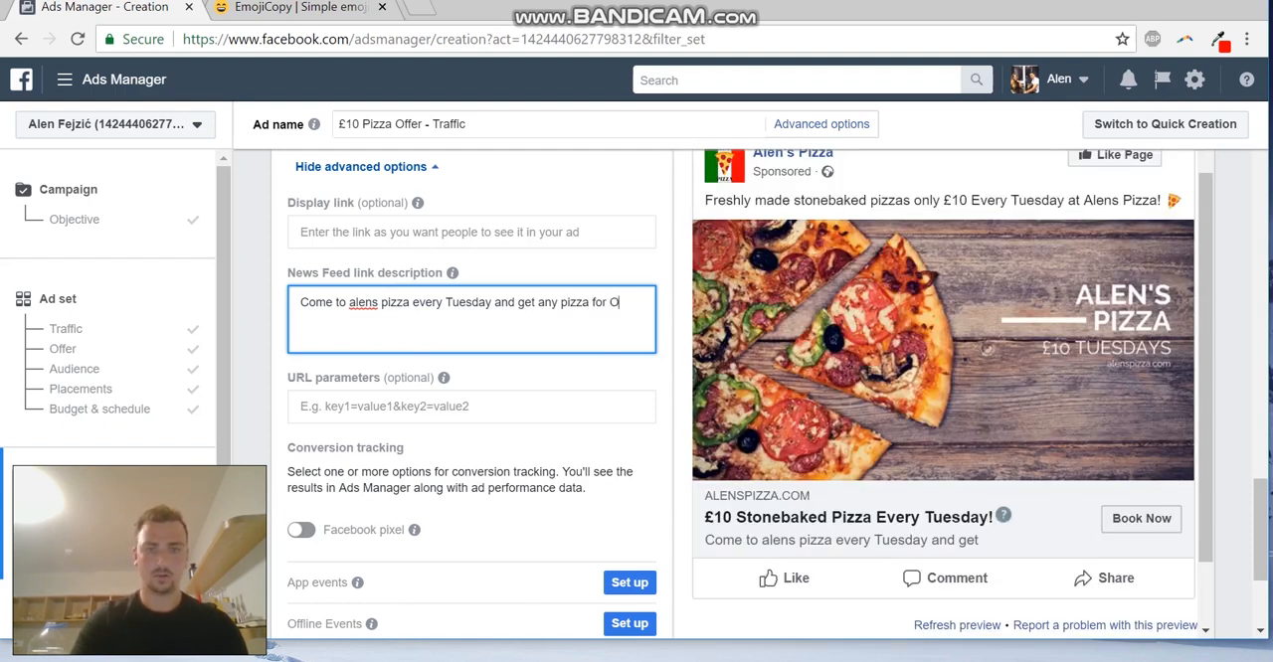
pyautogui.write('nly £10')
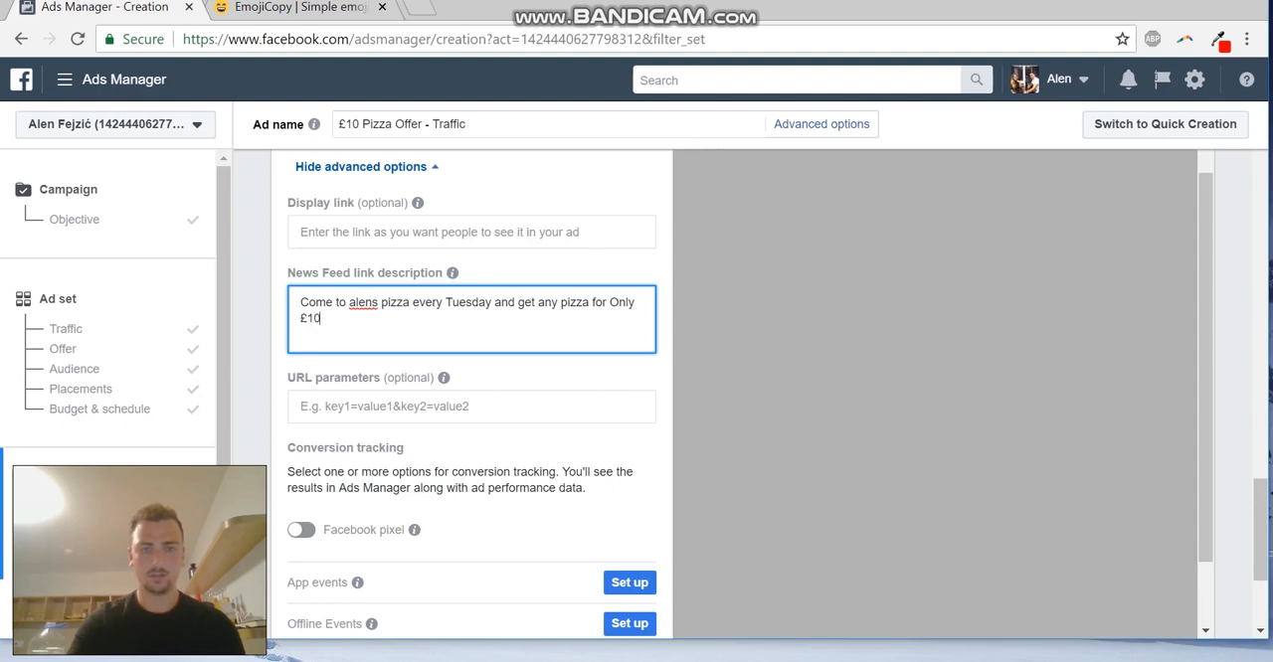
pyautogui.write('! (')
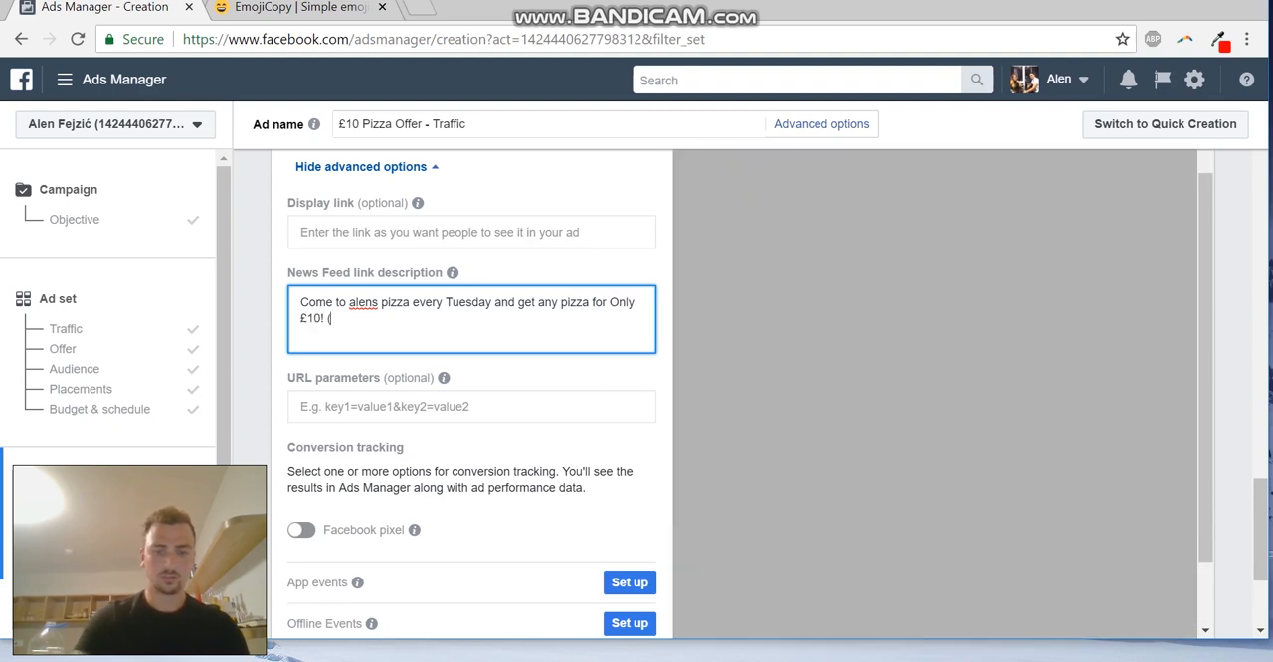
pyautogui.write('Usually ')
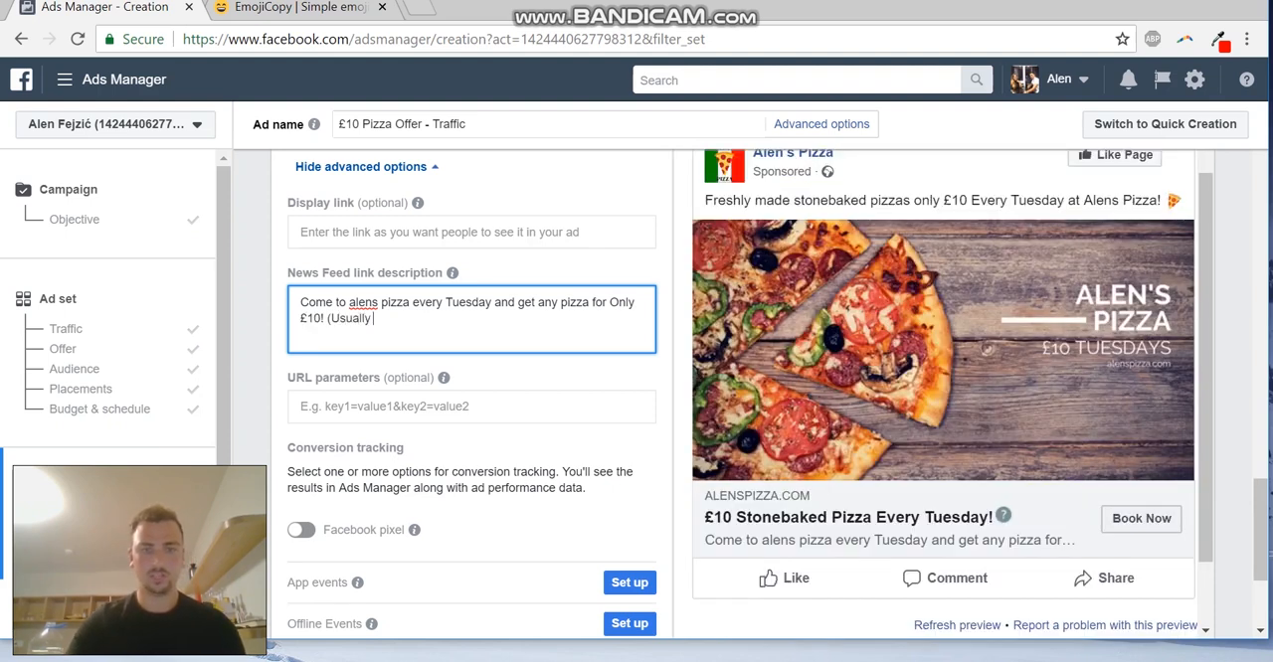
pyautogui.write('£15.')
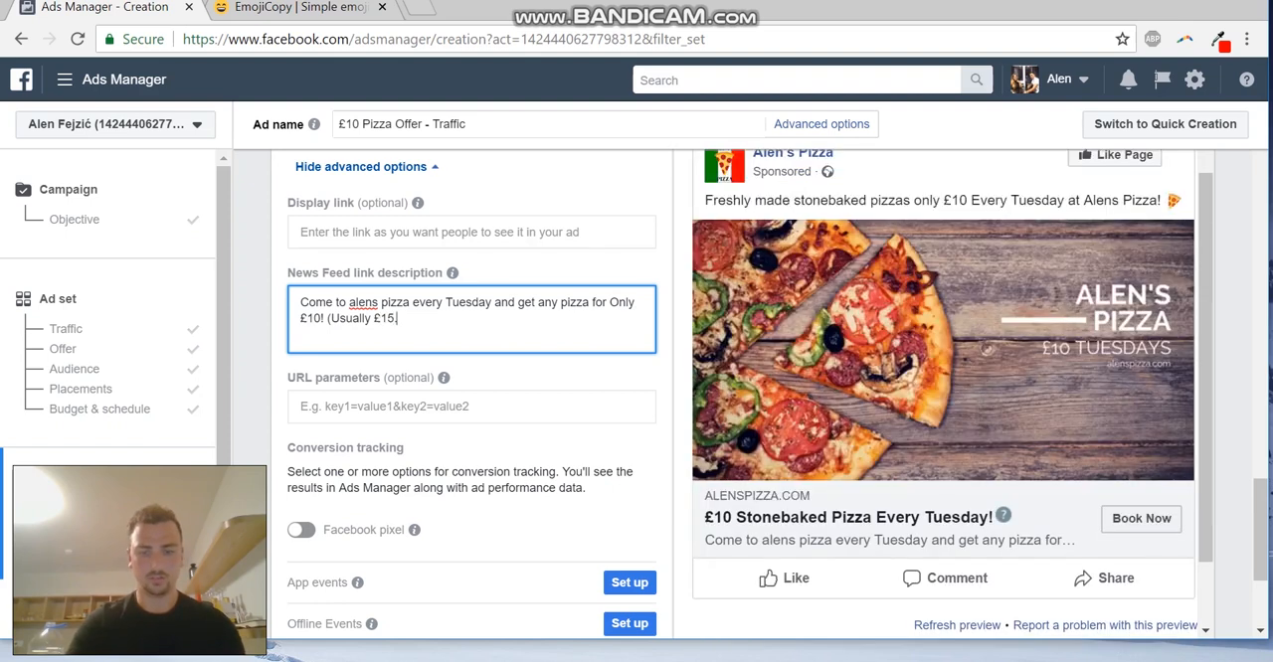
pyautogui.write('99)')
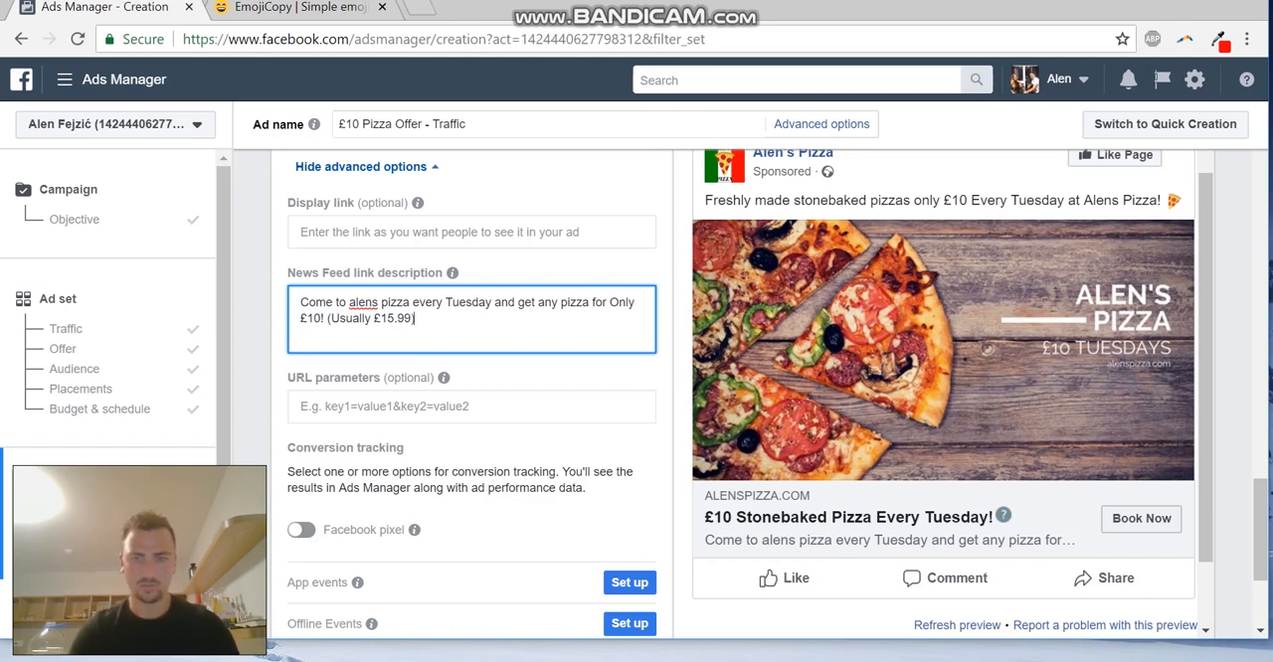
# Switch the ad preview to Mobile News Feed, and check the preview-on-device options and the ad's remaining fields
pyautogui.scroll(2, 855, 338)
pyautogui.click(755, 173)
pyautogui.click(843, 218)
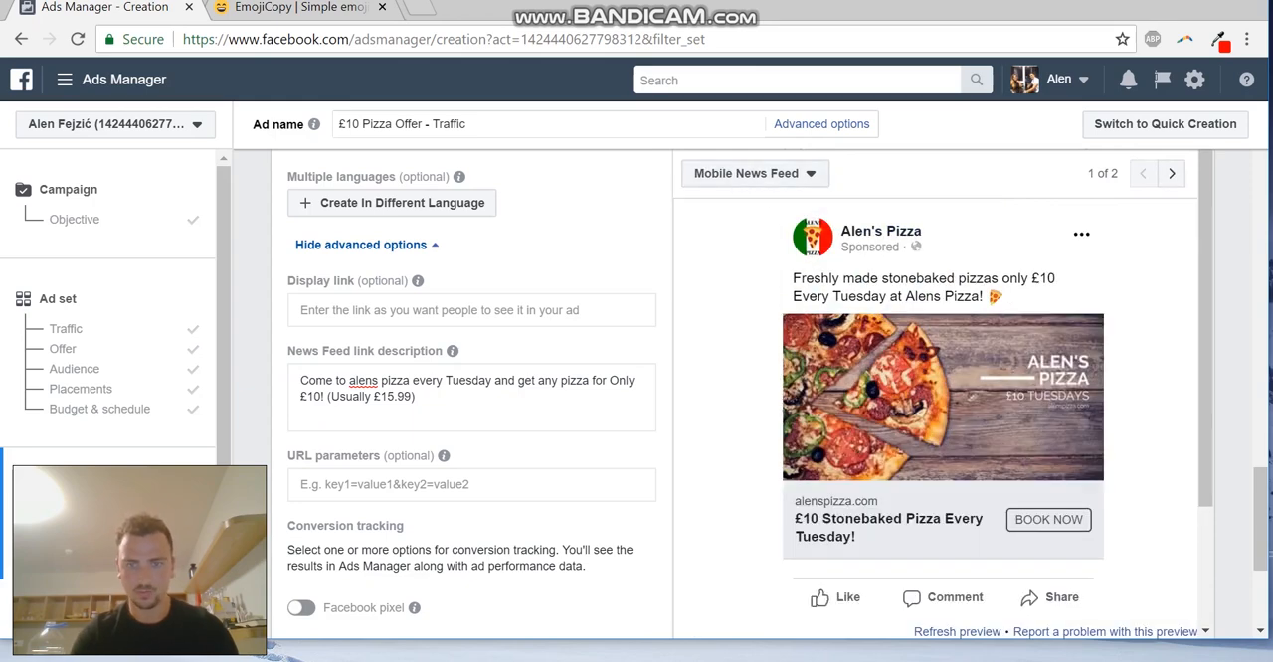
pyautogui.scroll(10, 467, 397)
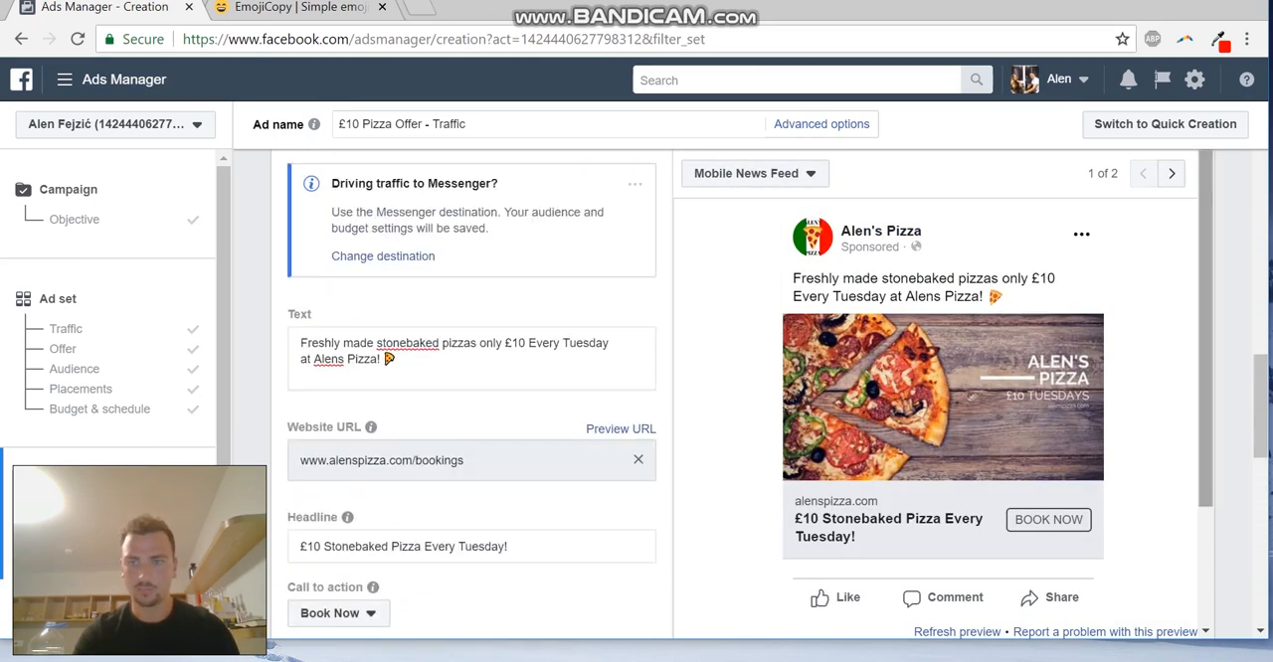
pyautogui.scroll(-2, 746, 398)
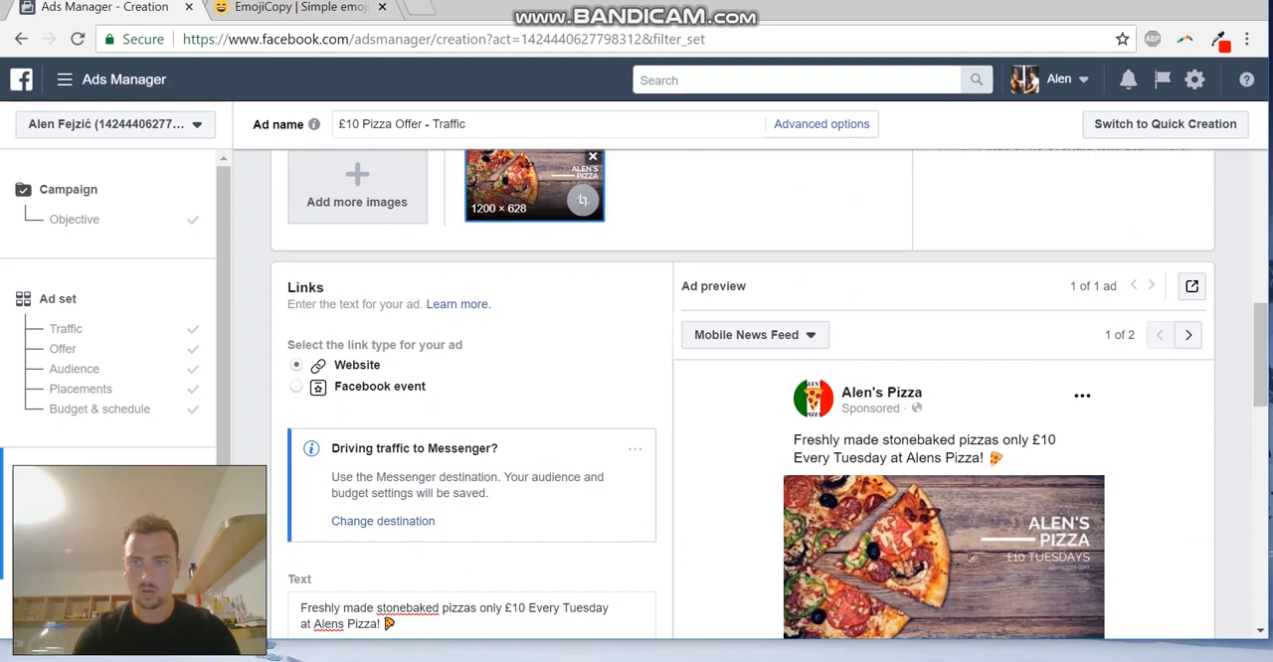
pyautogui.click(1192, 286)
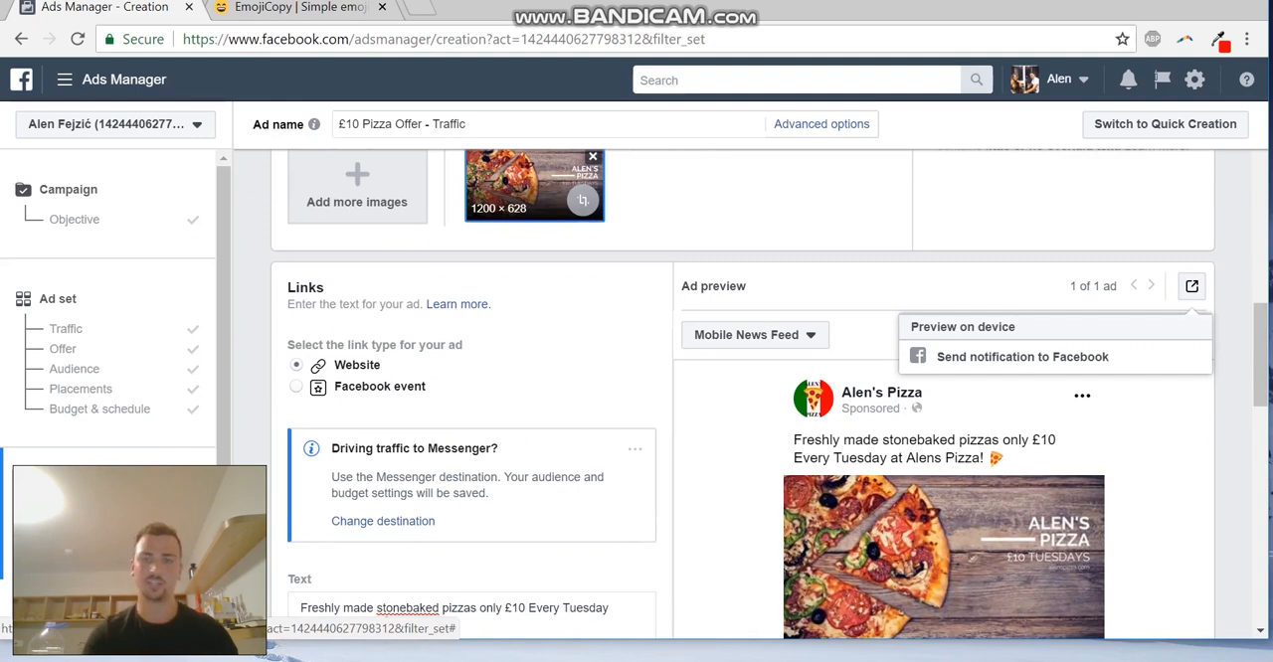
pyautogui.click(1191, 286)
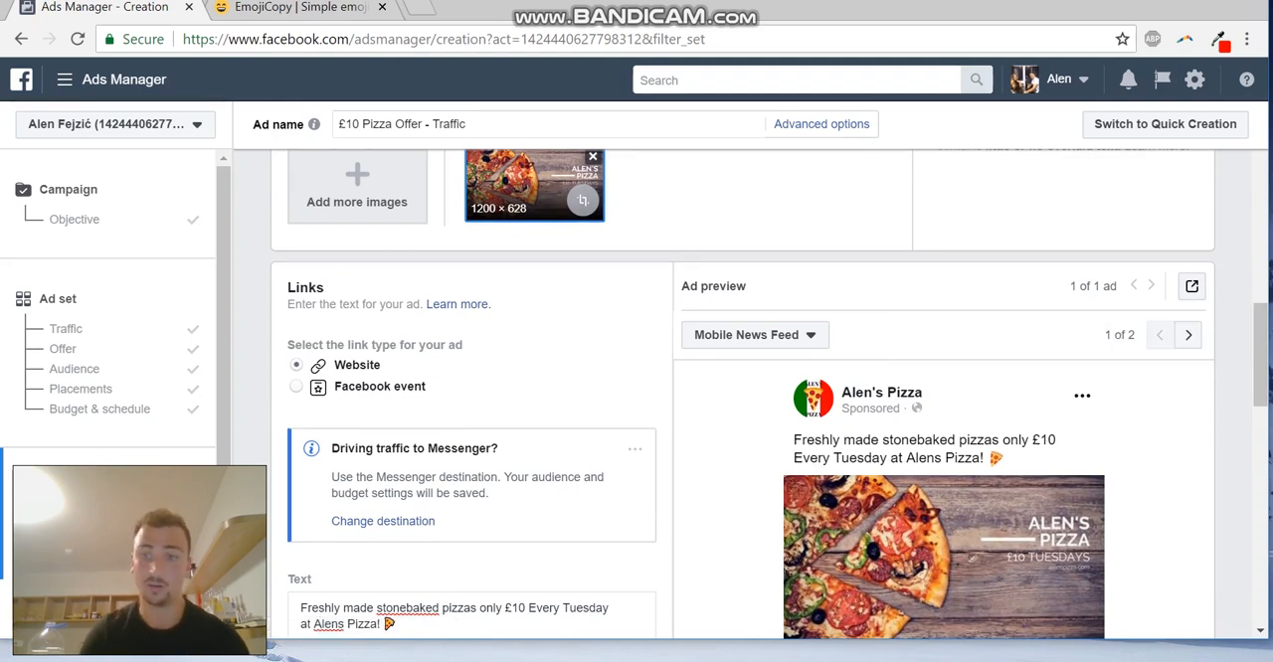
pyautogui.moveTo(1261, 354); pyautogui.dragTo(1261, 509)
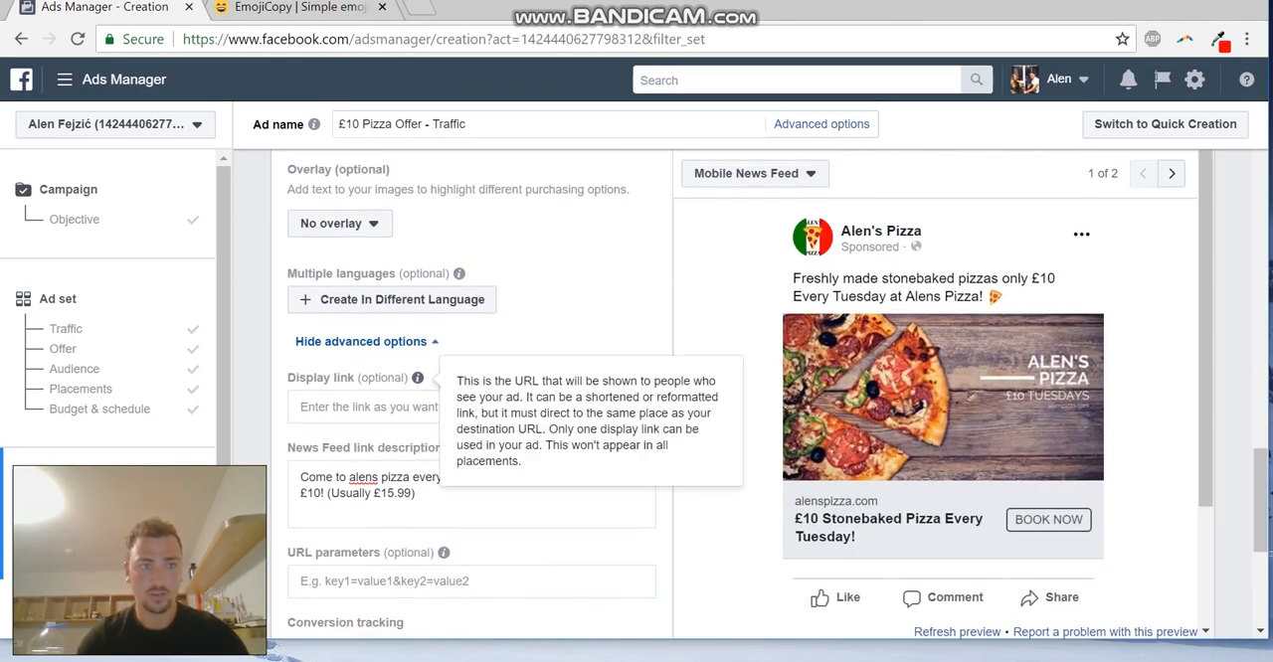
# Go back to the campaign objective and review the available Awareness, Consideration and Conversion objectives
pyautogui.click(79, 220)
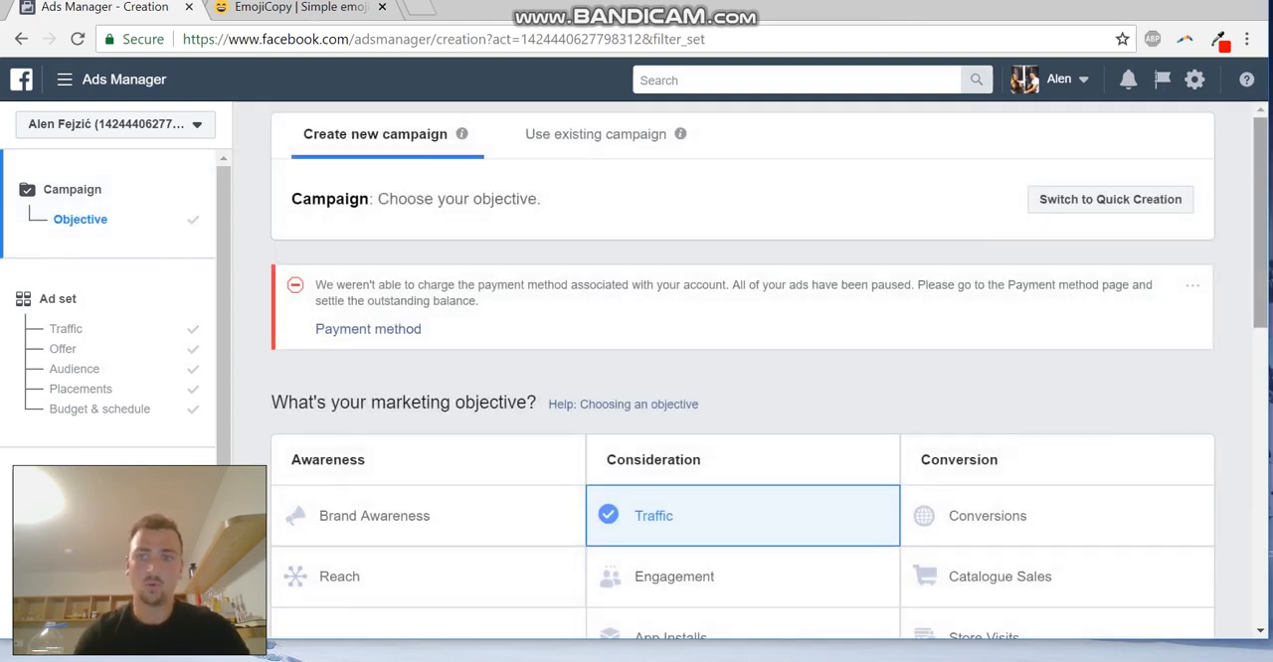
pyautogui.scroll(-1, 742, 457)
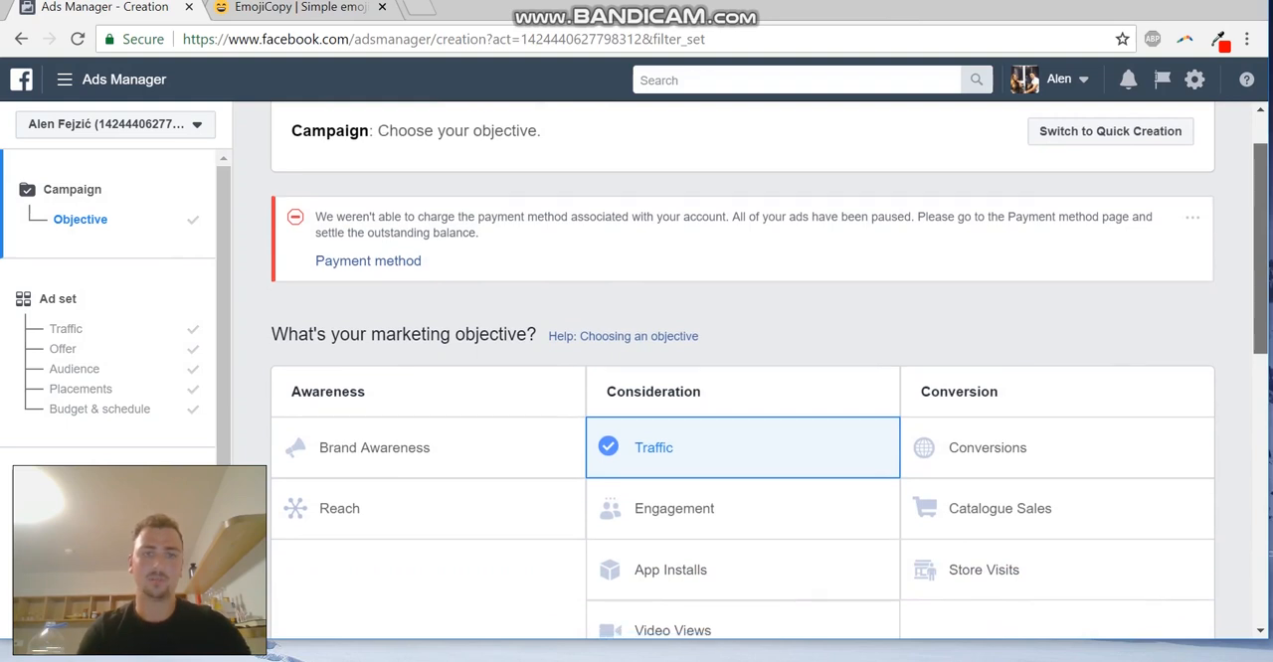
pyautogui.scroll(-2, 742, 457)
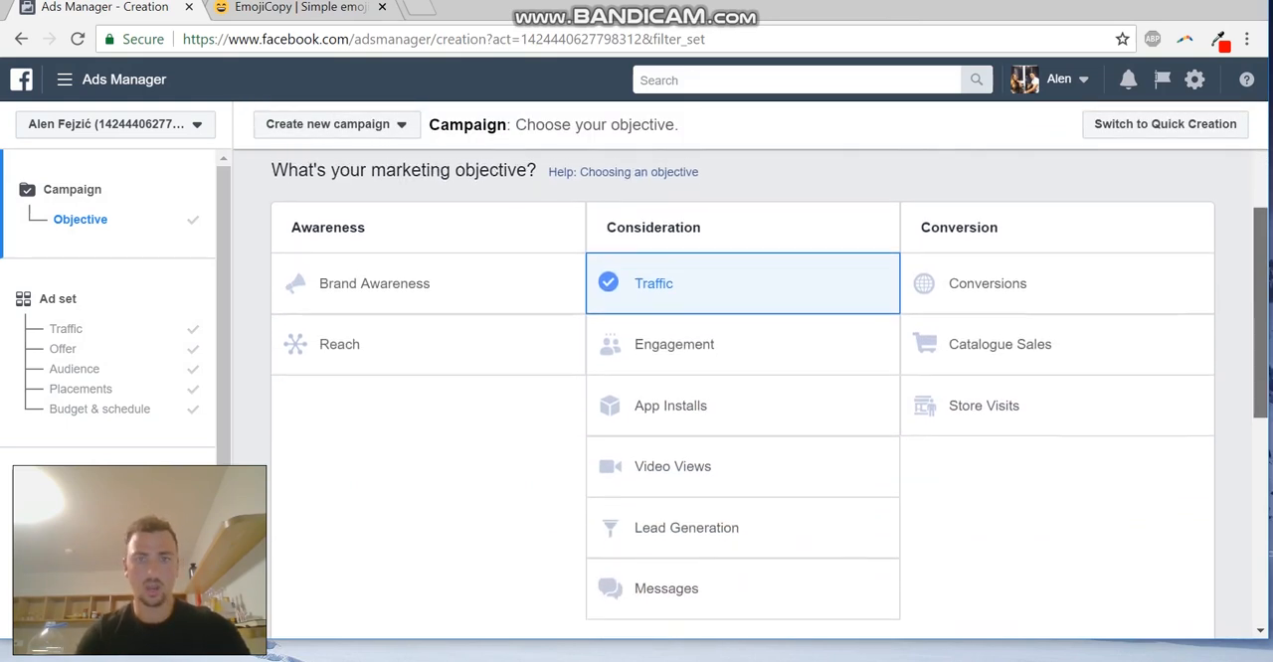
pyautogui.scroll(-1, 742, 457)
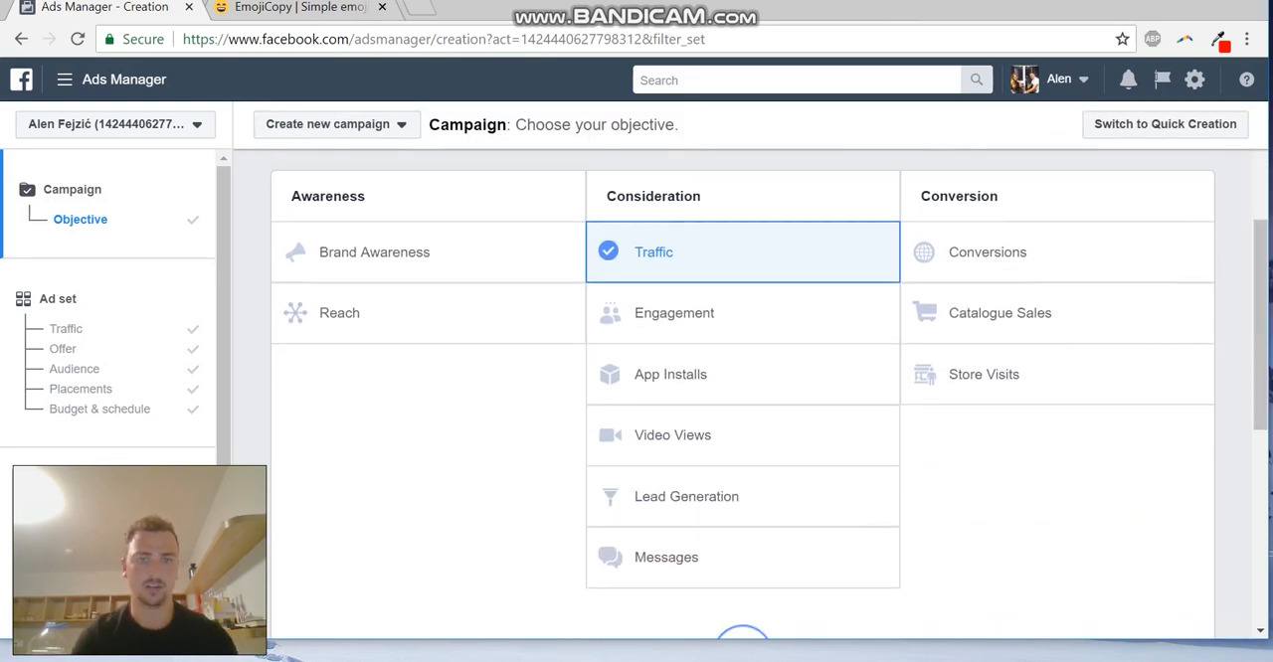
# Return to the ad set and review its audience, including the location, age, gender and detailed targeting interests
pyautogui.click(64, 349)
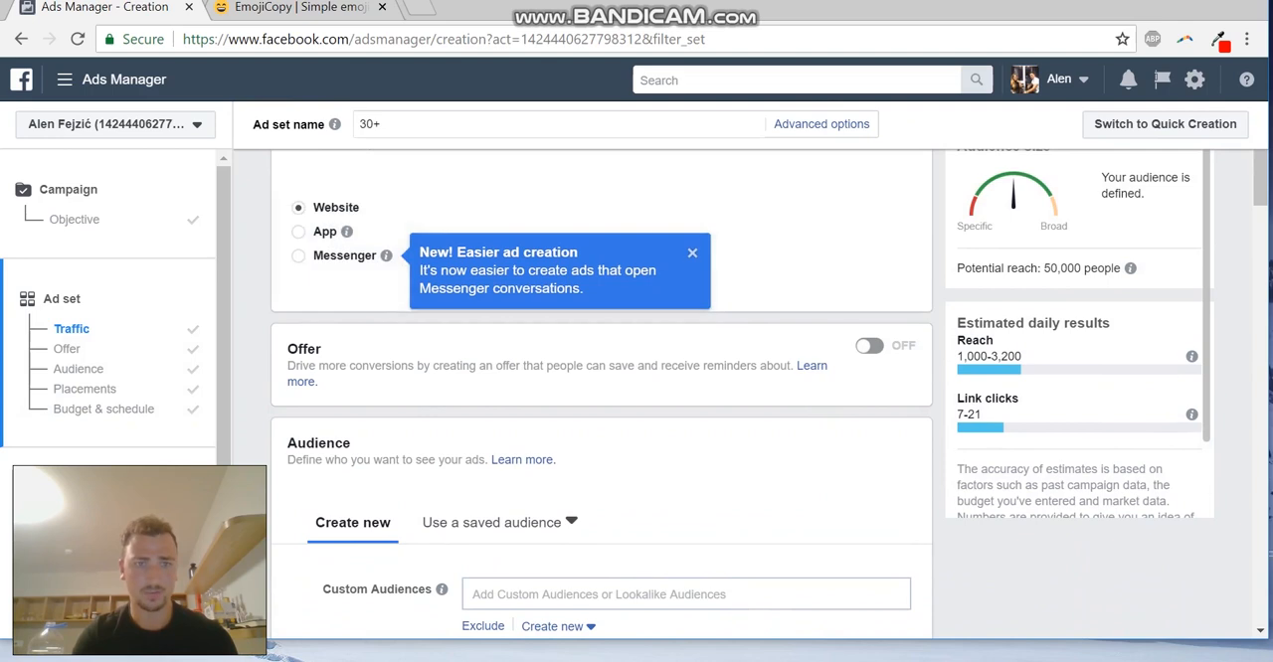
pyautogui.scroll(-5, 601, 397)
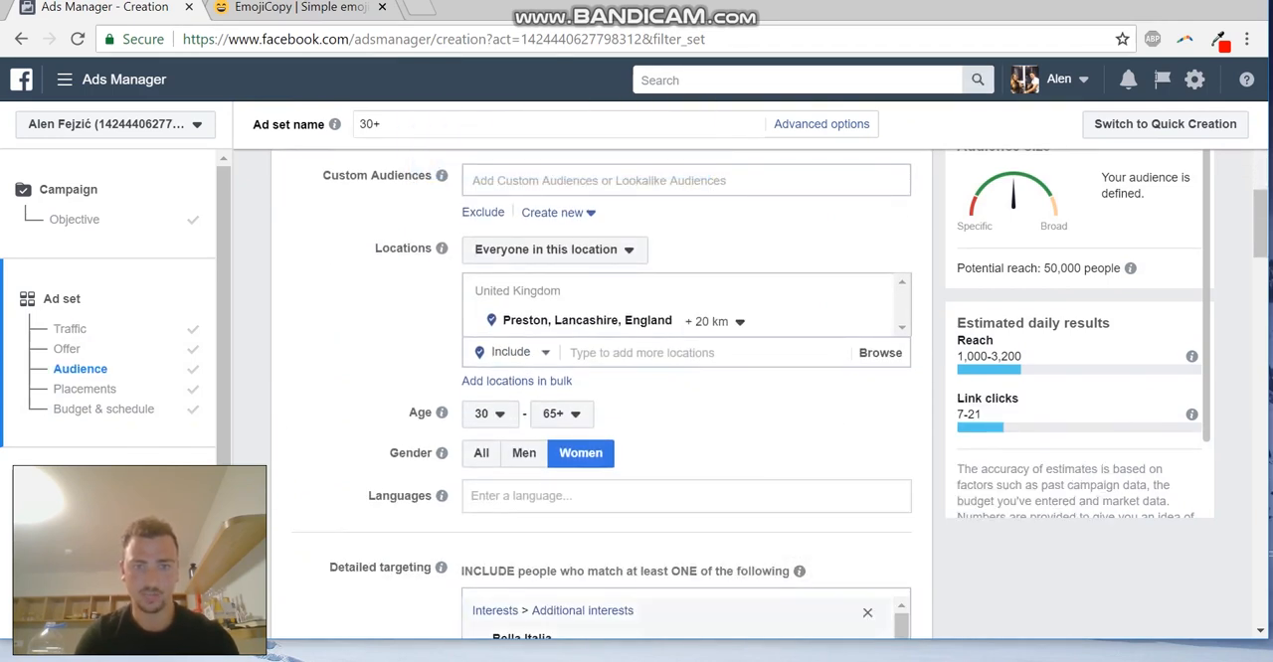
pyautogui.scroll(-1, 795, 577)
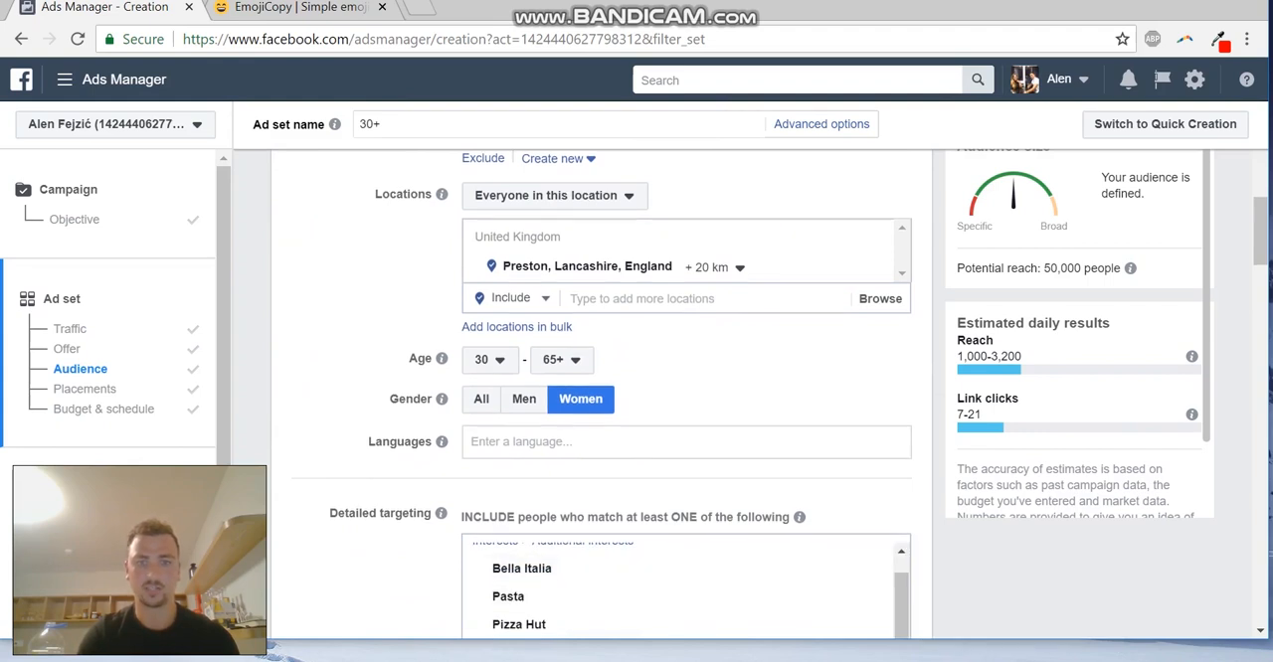
pyautogui.scroll(-2, 686, 447)
pyautogui.scroll(2, 686, 299)
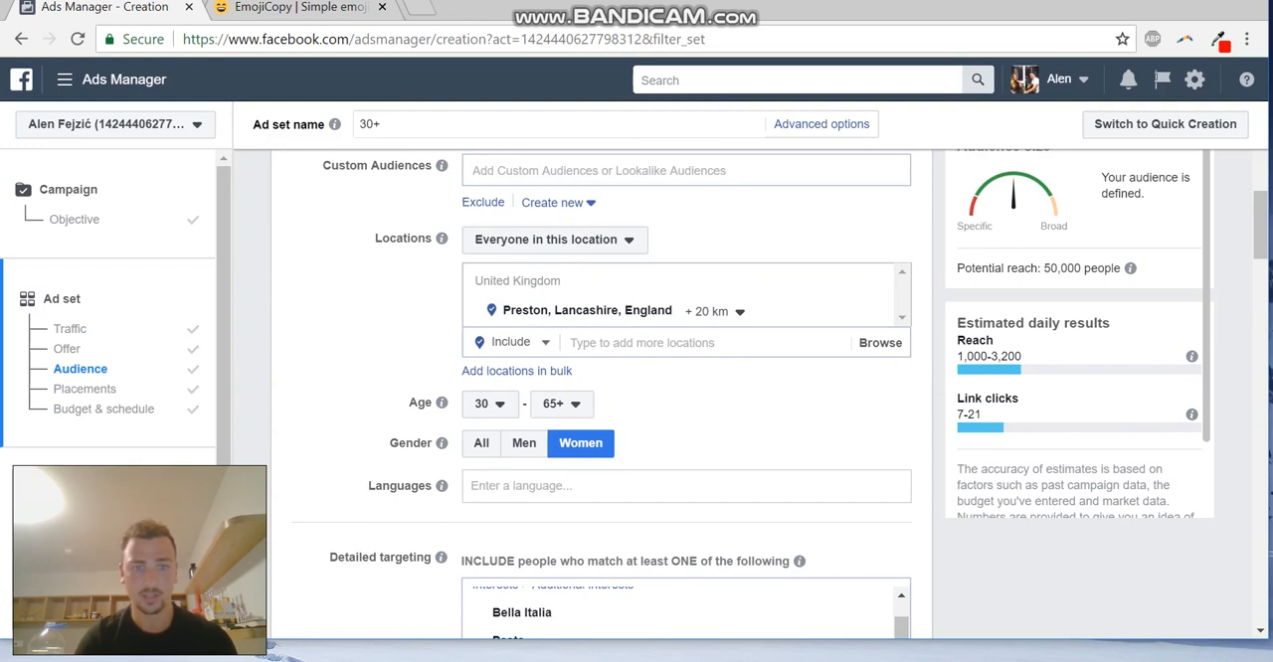
pyautogui.scroll(-4, 686, 447)
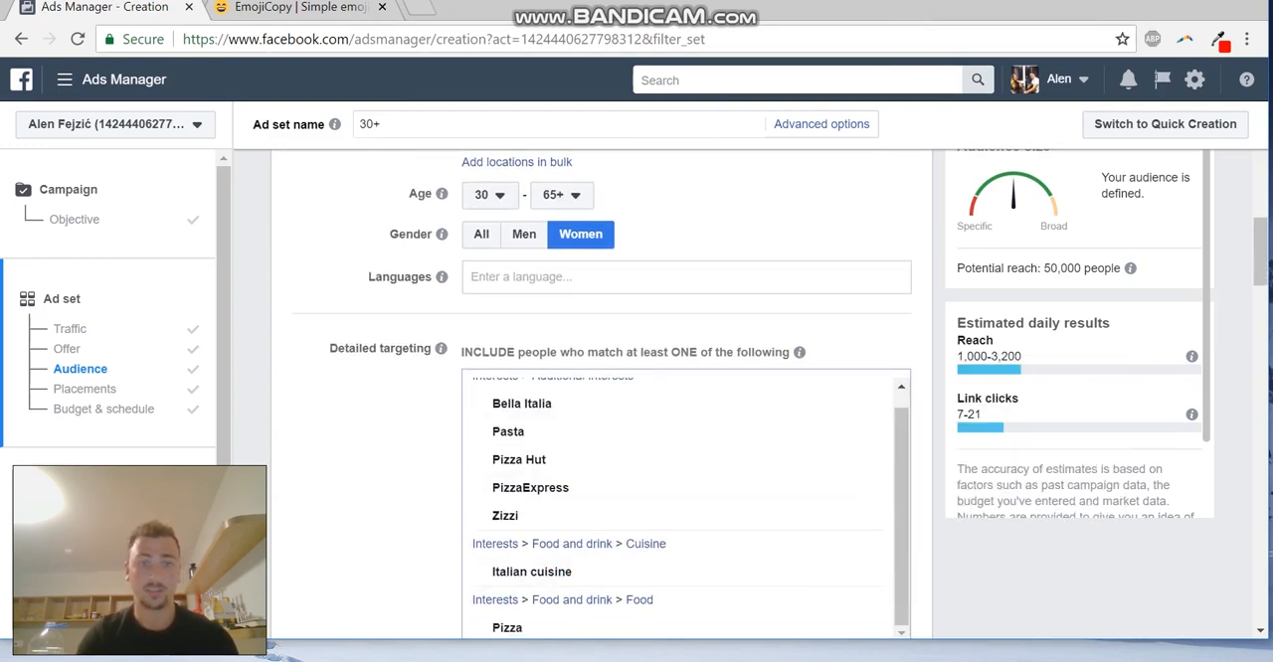
pyautogui.scroll(1, 686, 397)
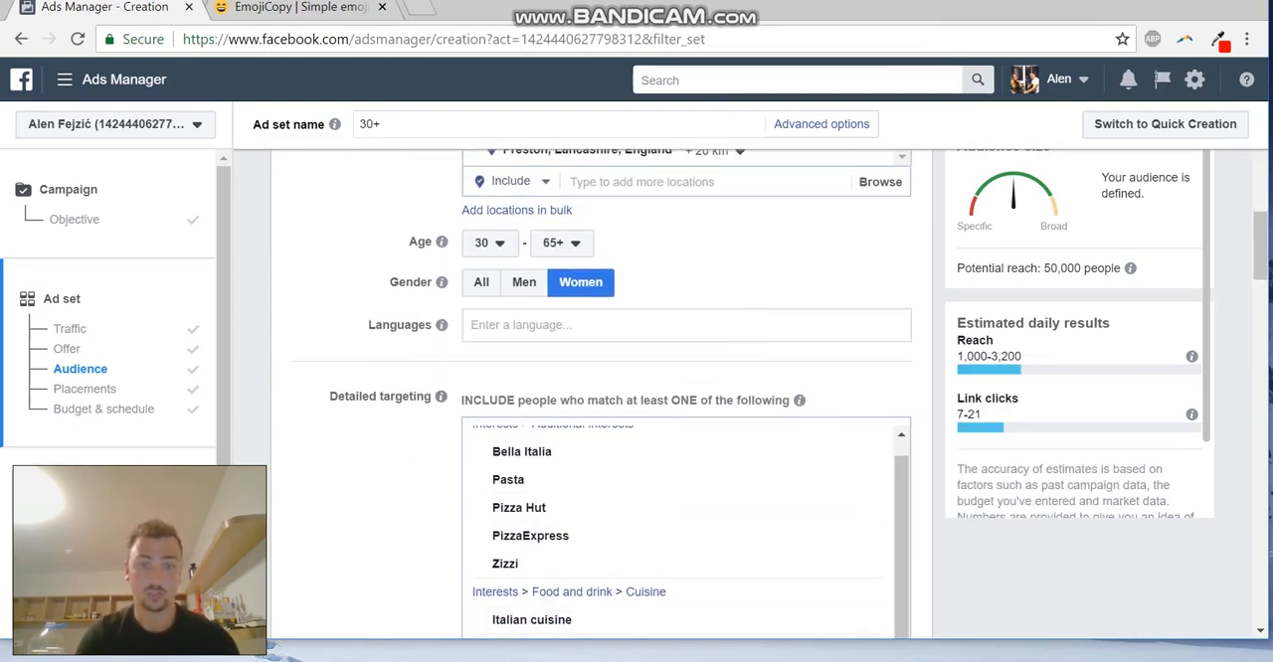
pyautogui.scroll(-3, 686, 397)
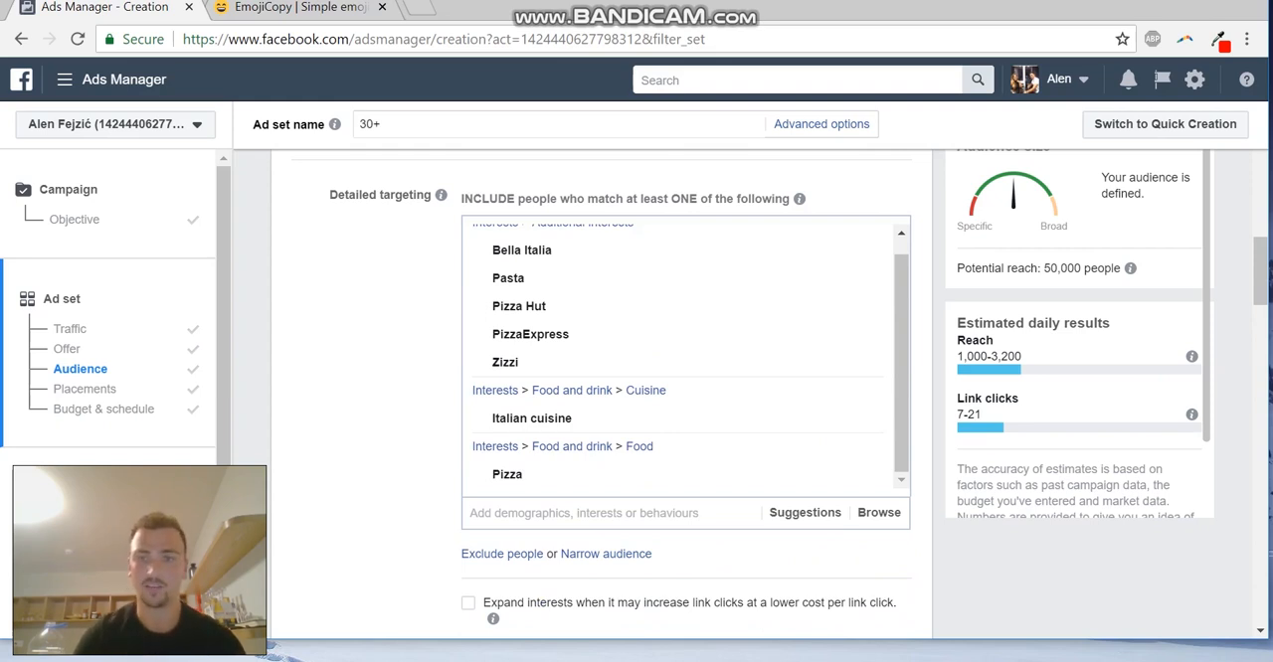
pyautogui.scroll(1, 686, 398)
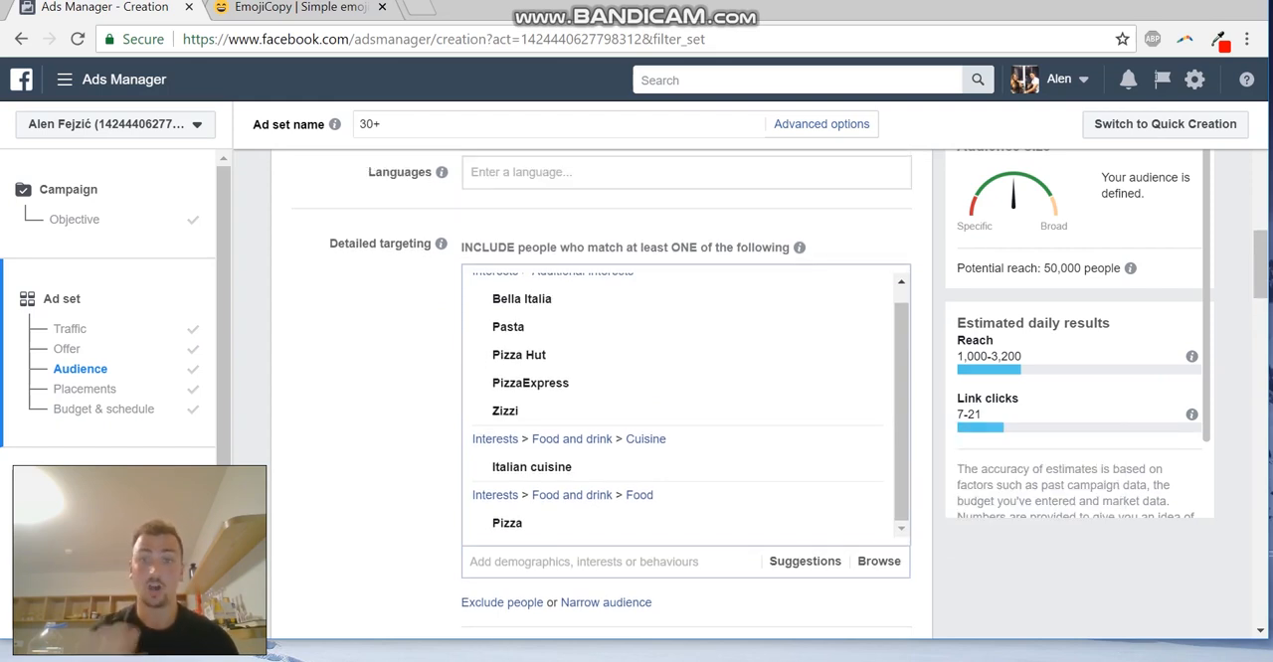
# Set the audience's minimum age to 18 and its gender to All
pyautogui.scroll(2, 596, 387)
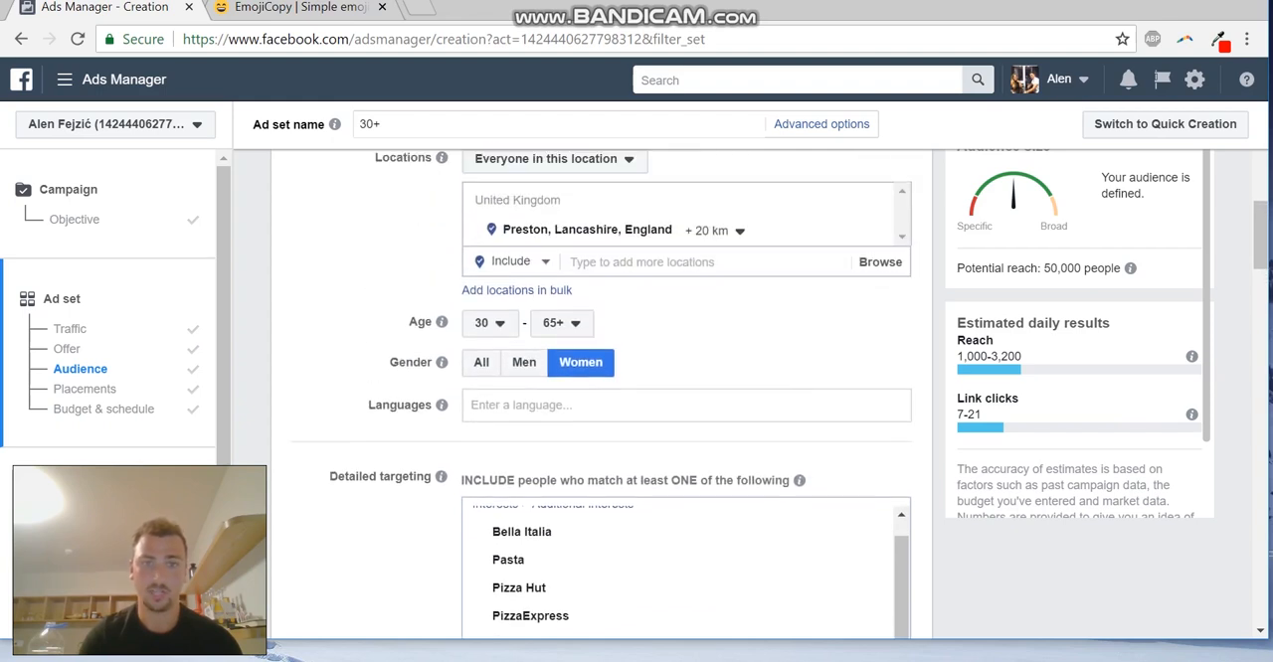
pyautogui.click(490, 324)
pyautogui.scroll(3, 497, 408)
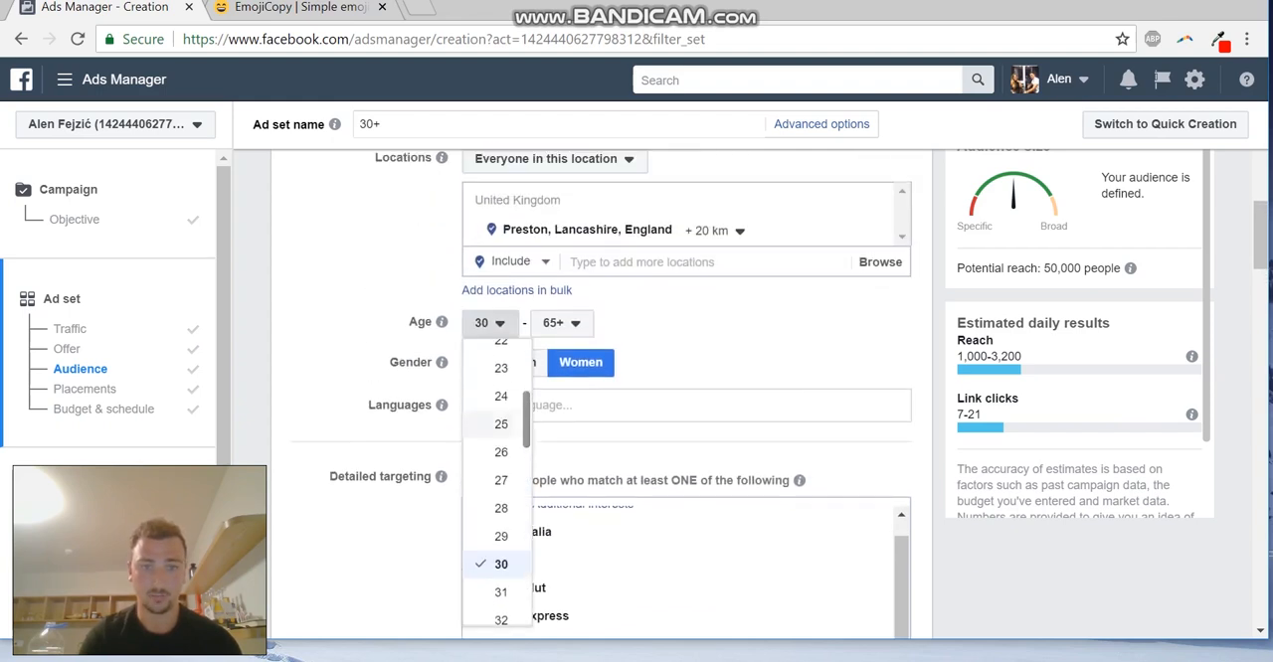
pyautogui.scroll(1, 501, 421)
pyautogui.moveTo(496, 422); pyautogui.dragTo(494, 395)
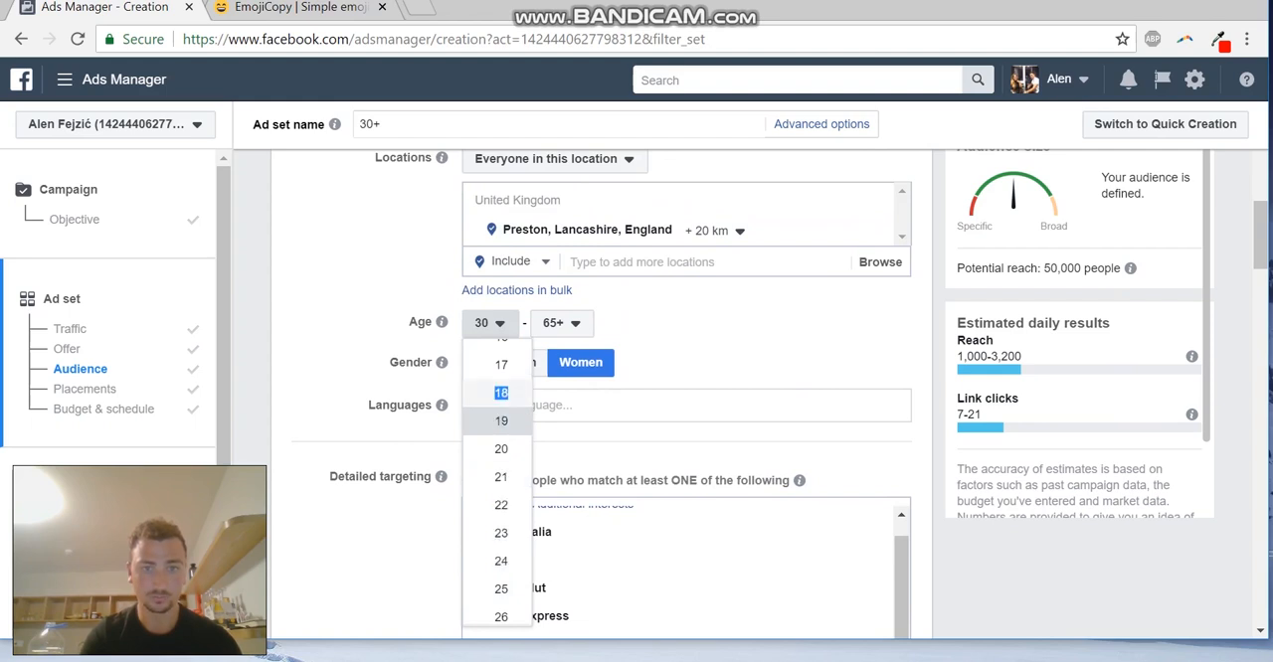
pyautogui.click(501, 393)
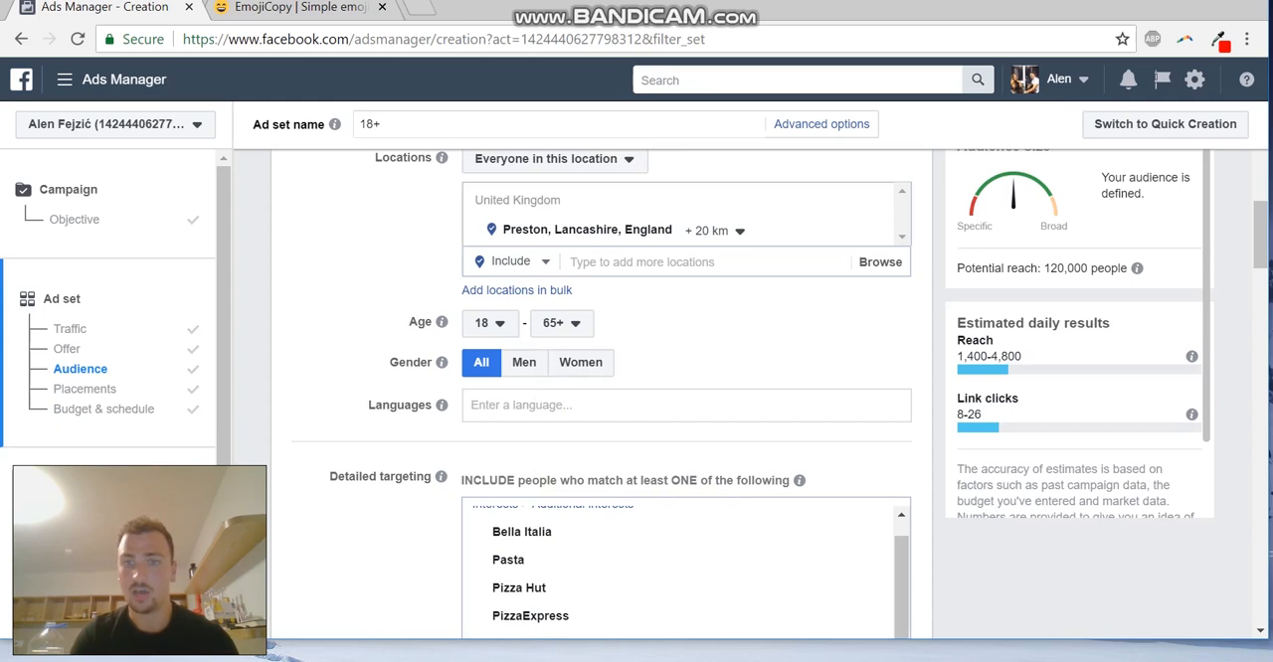
pyautogui.scroll(-1, 602, 392)
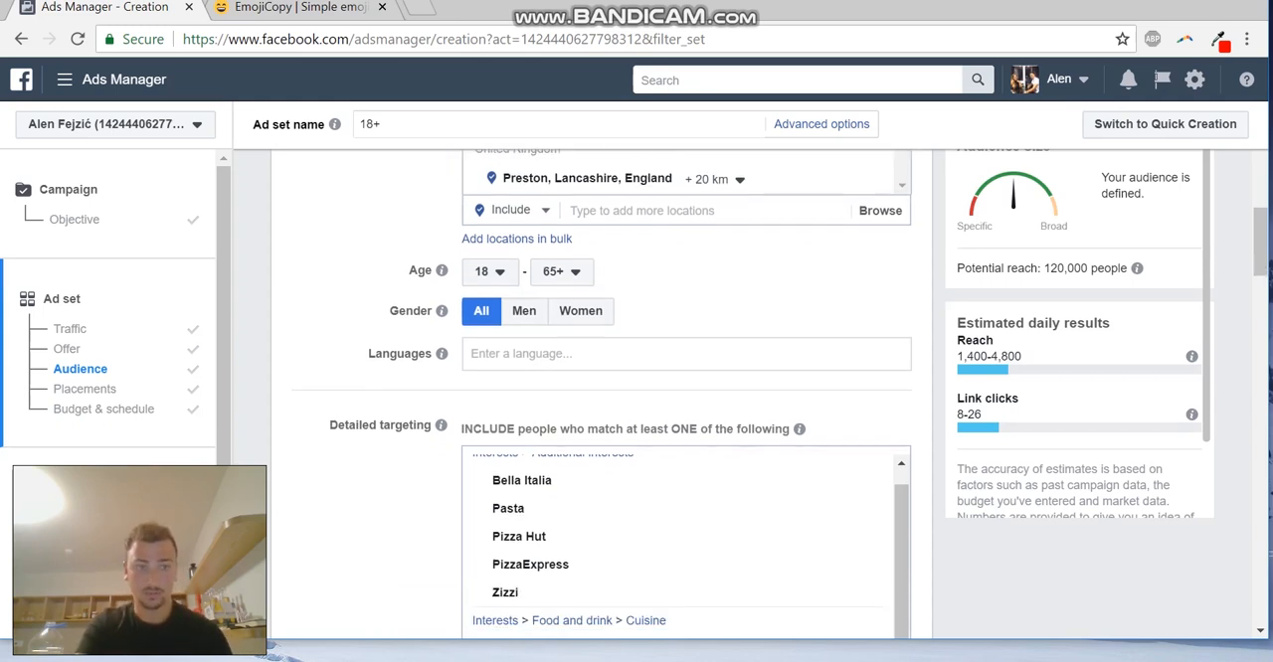
# Review the 18+ ad set's detailed targeting, device and platform placements, and budget and schedule settings
pyautogui.scroll(-1, 602, 392)
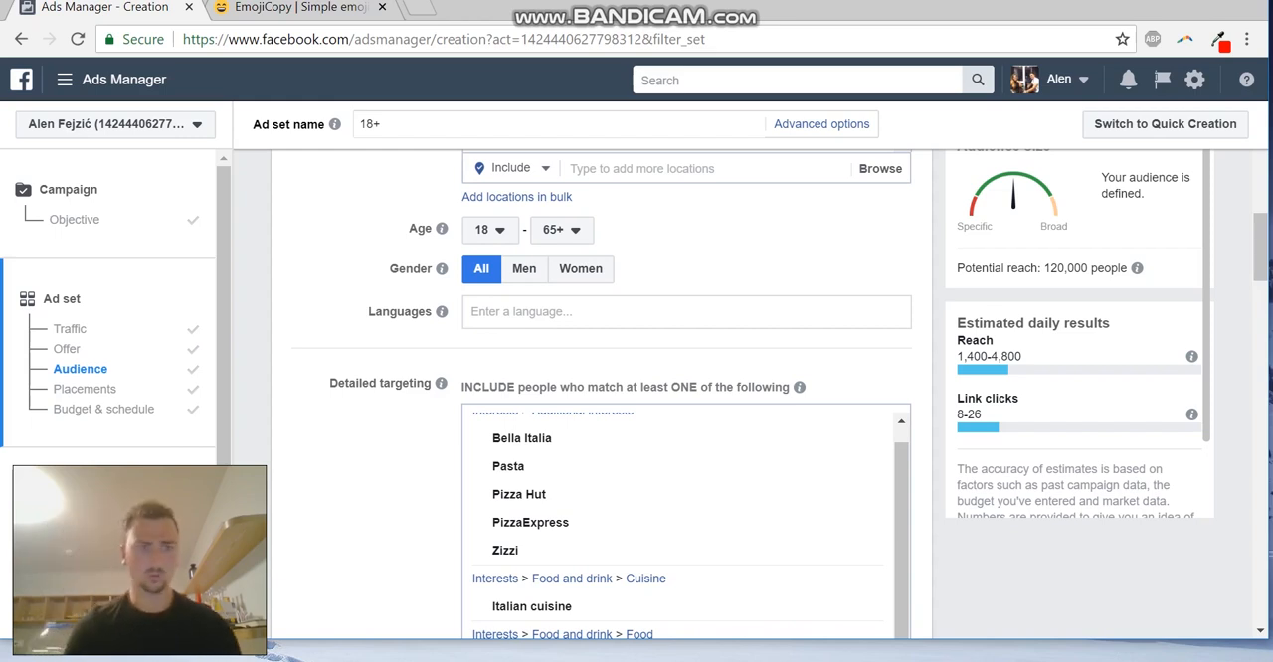
pyautogui.scroll(-1, 115, 316)
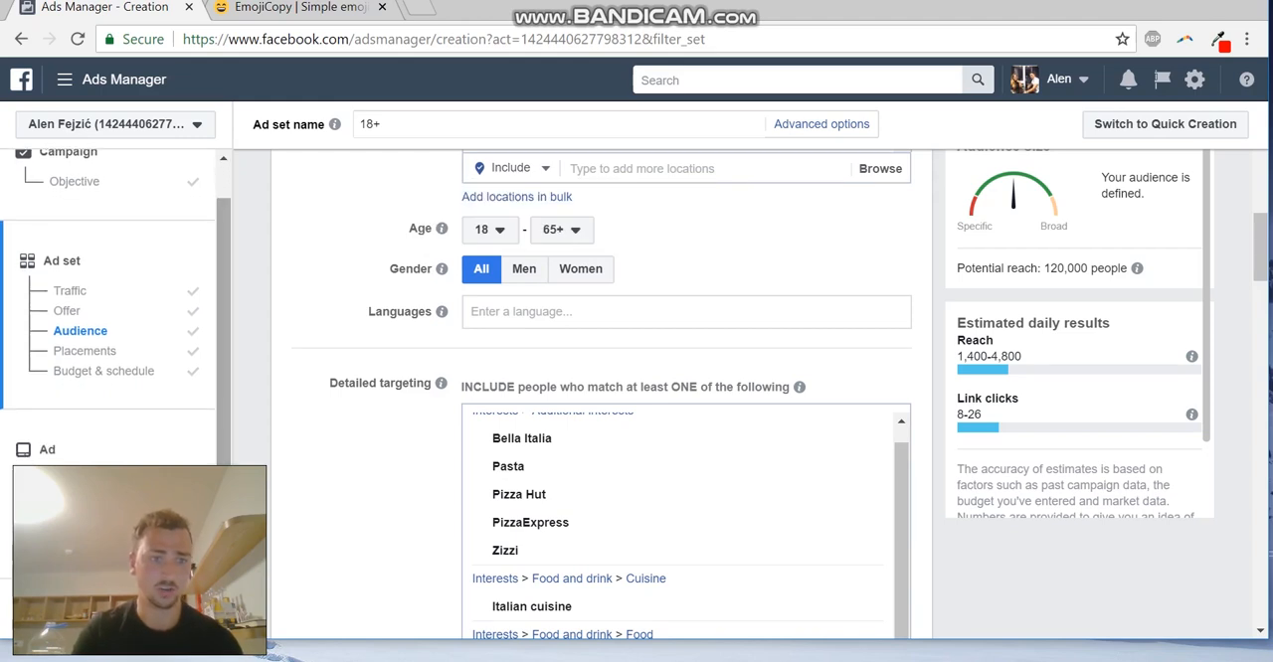
pyautogui.click(48, 450)
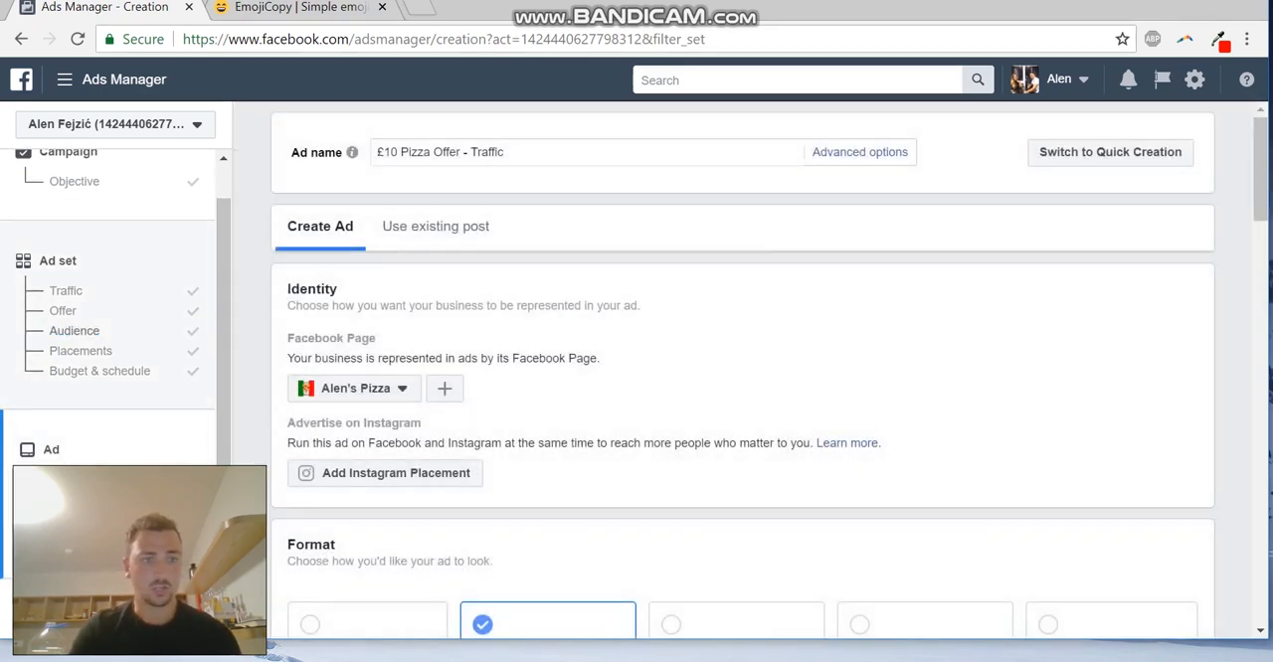
pyautogui.click(76, 331)
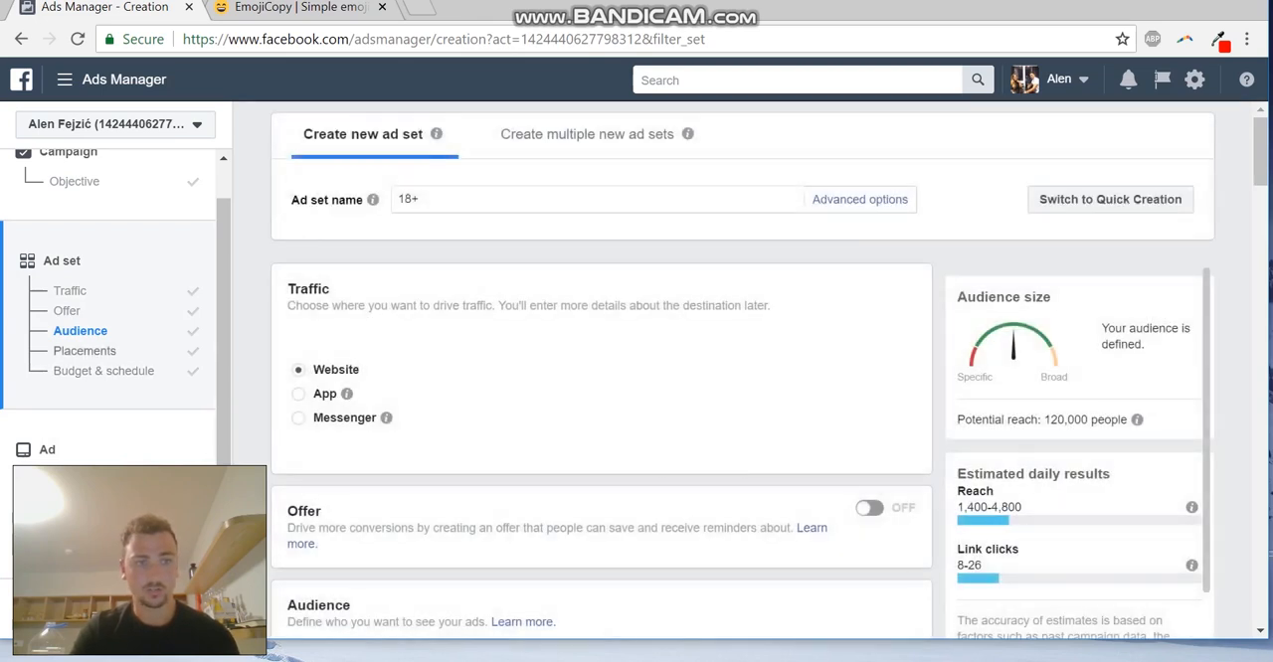
pyautogui.scroll(-8, 601, 397)
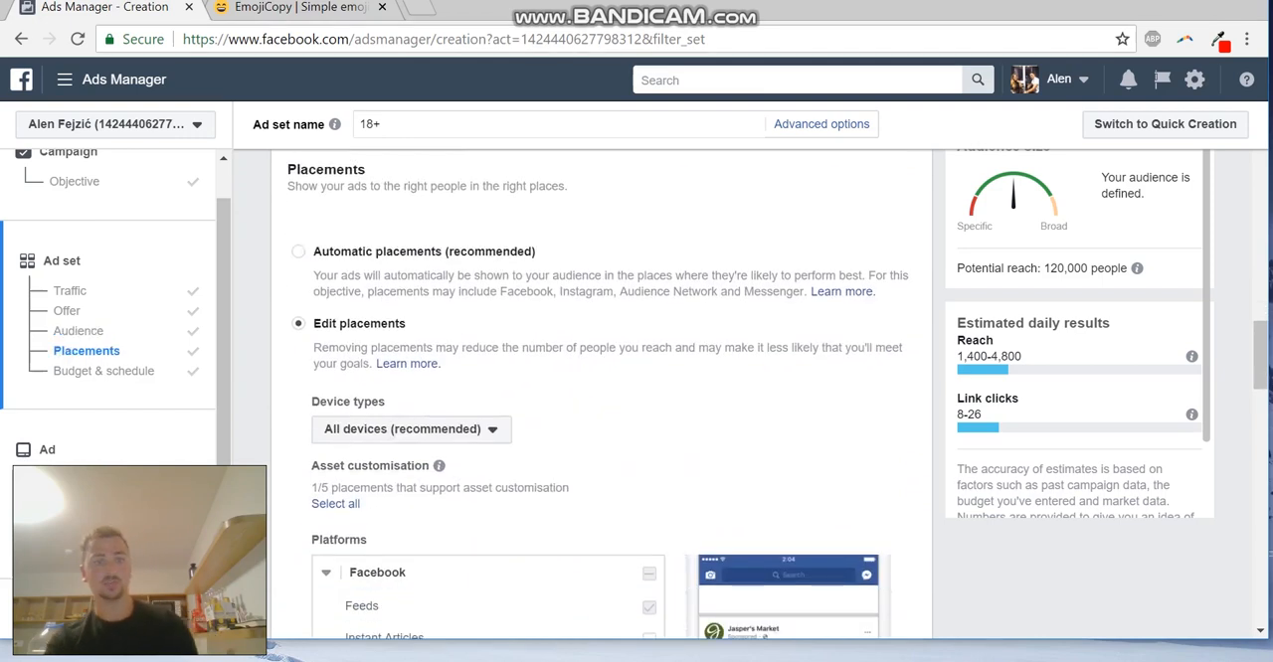
pyautogui.scroll(-3, 601, 397)
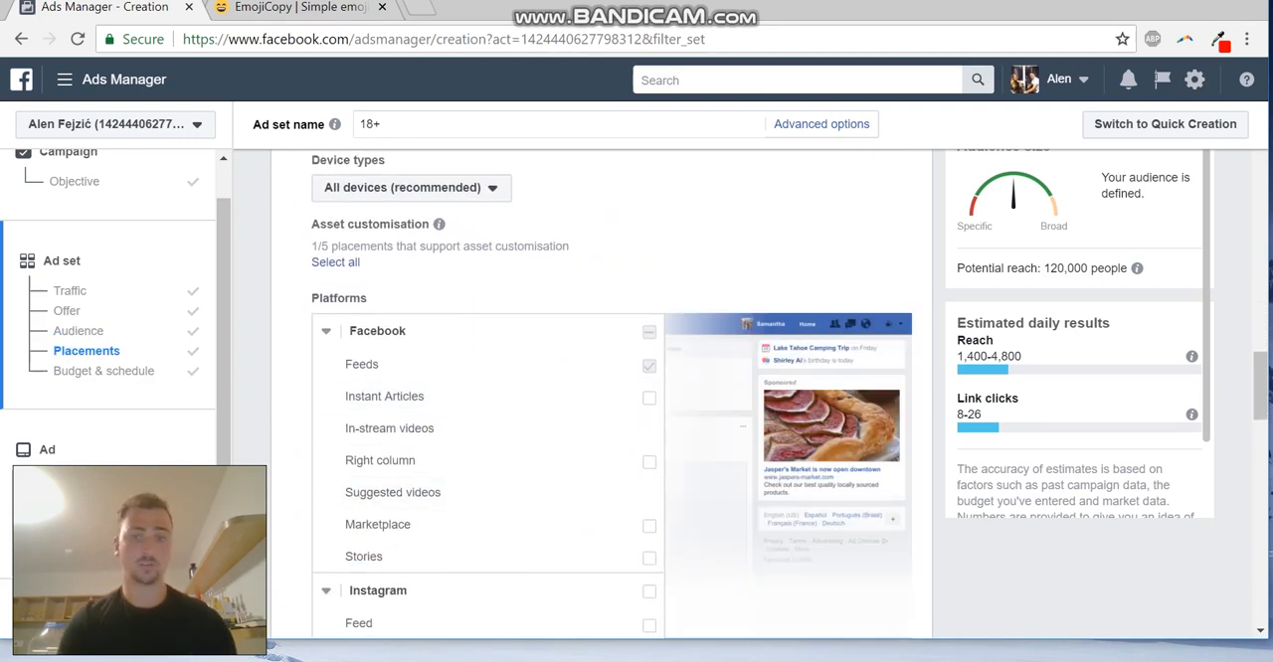
pyautogui.scroll(-1, 611, 395)
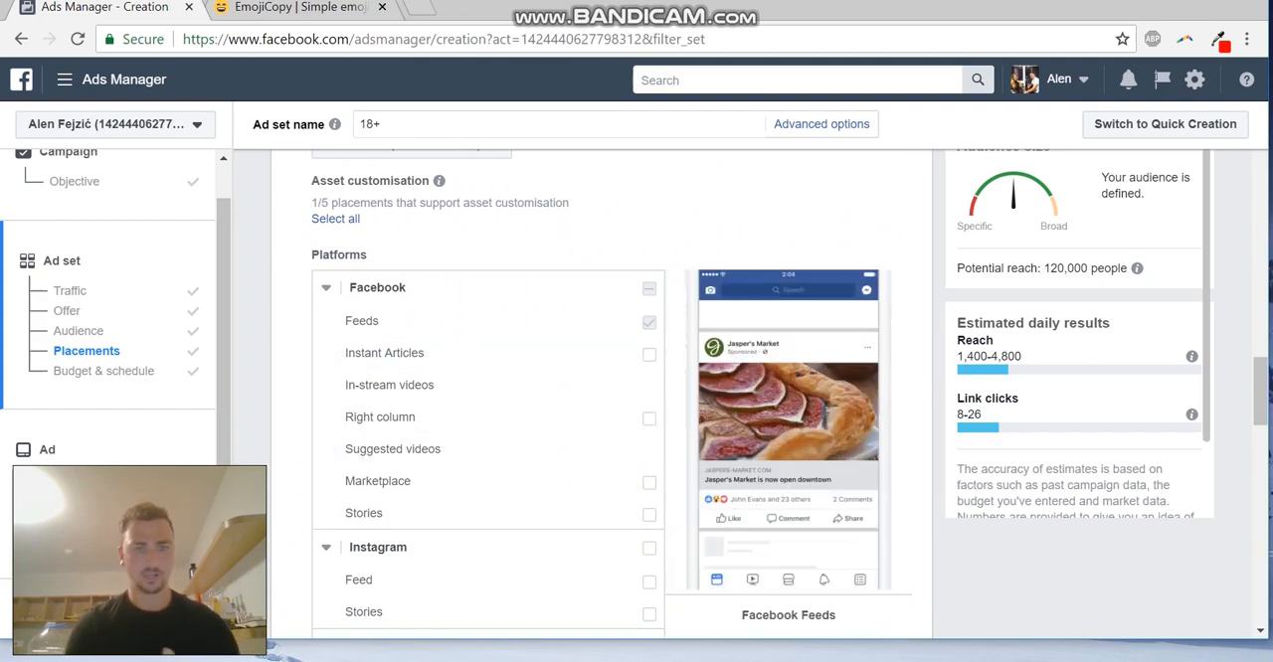
pyautogui.scroll(-2, 487, 292)
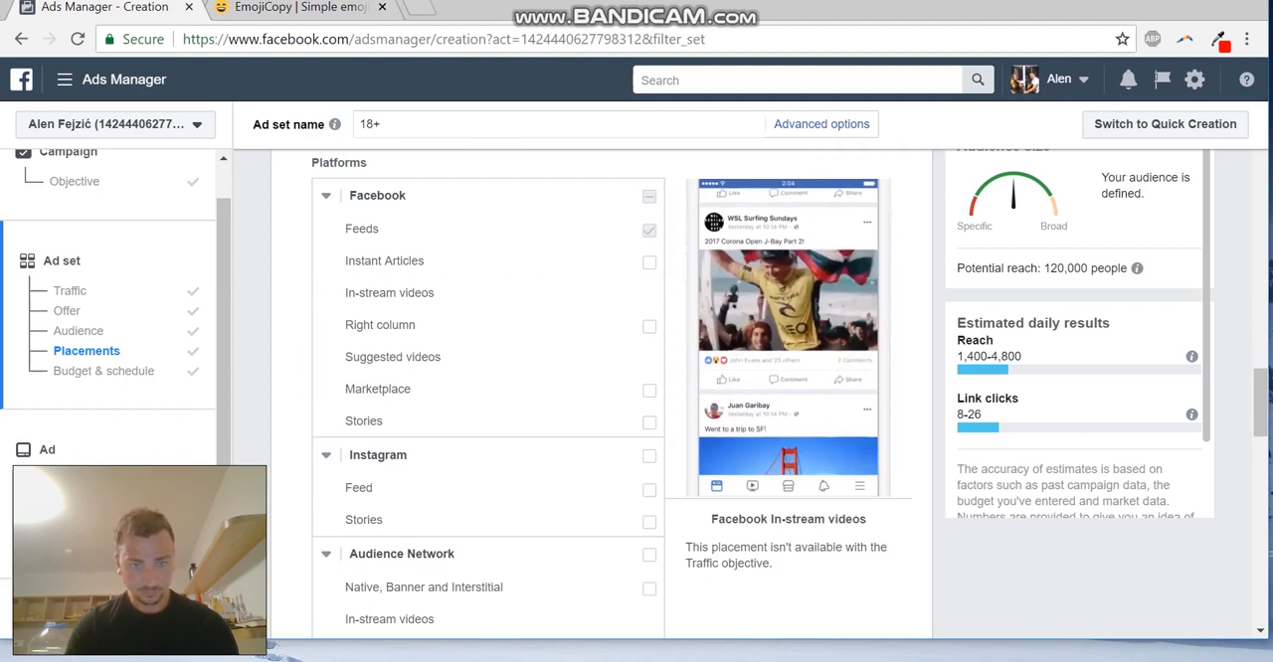
pyautogui.scroll(-1, 487, 292)
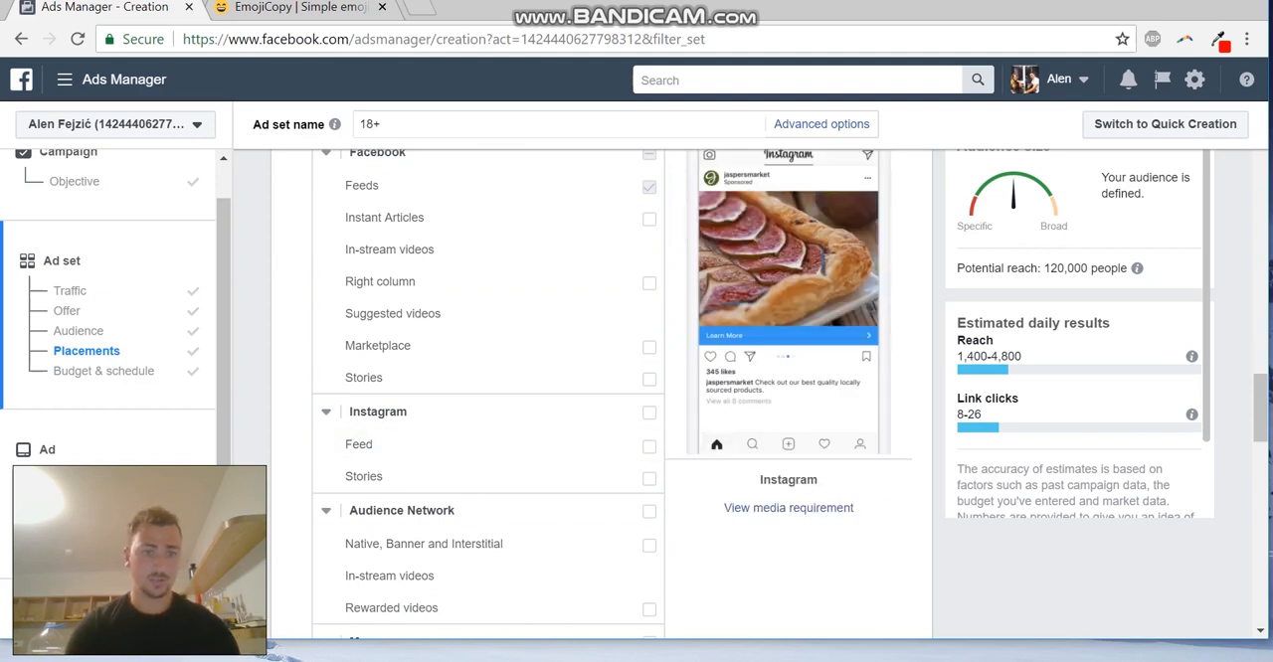
pyautogui.scroll(-1, 477, 537)
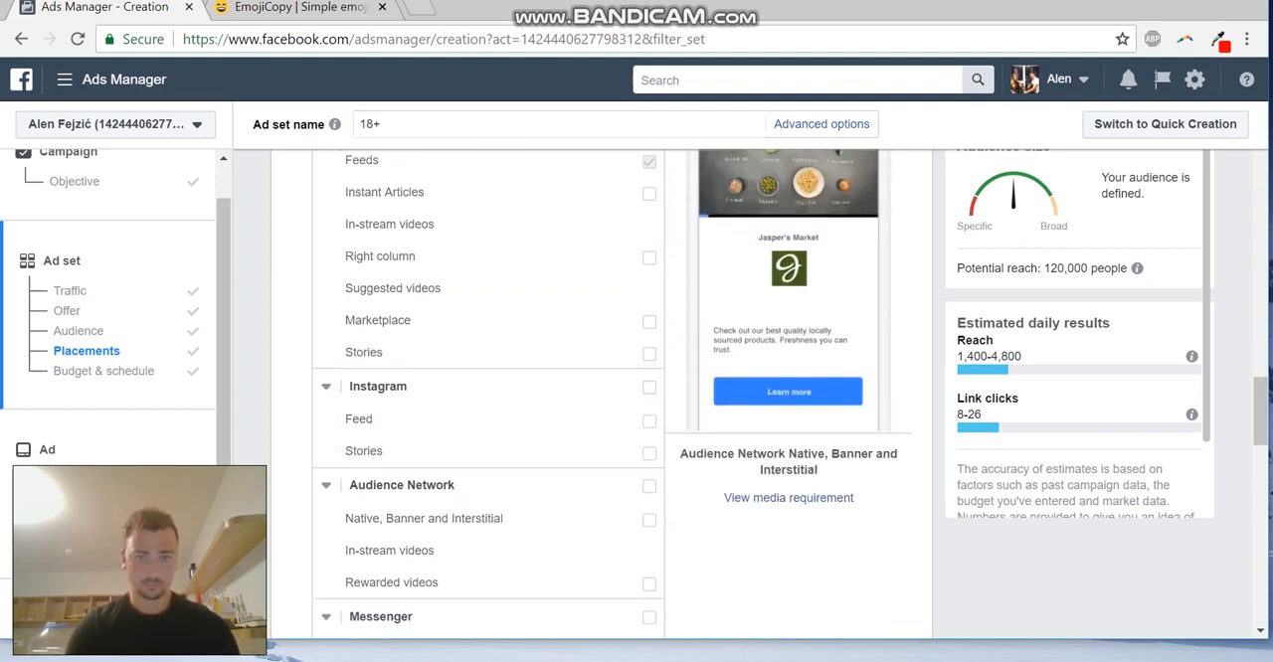
pyautogui.scroll(-1, 487, 397)
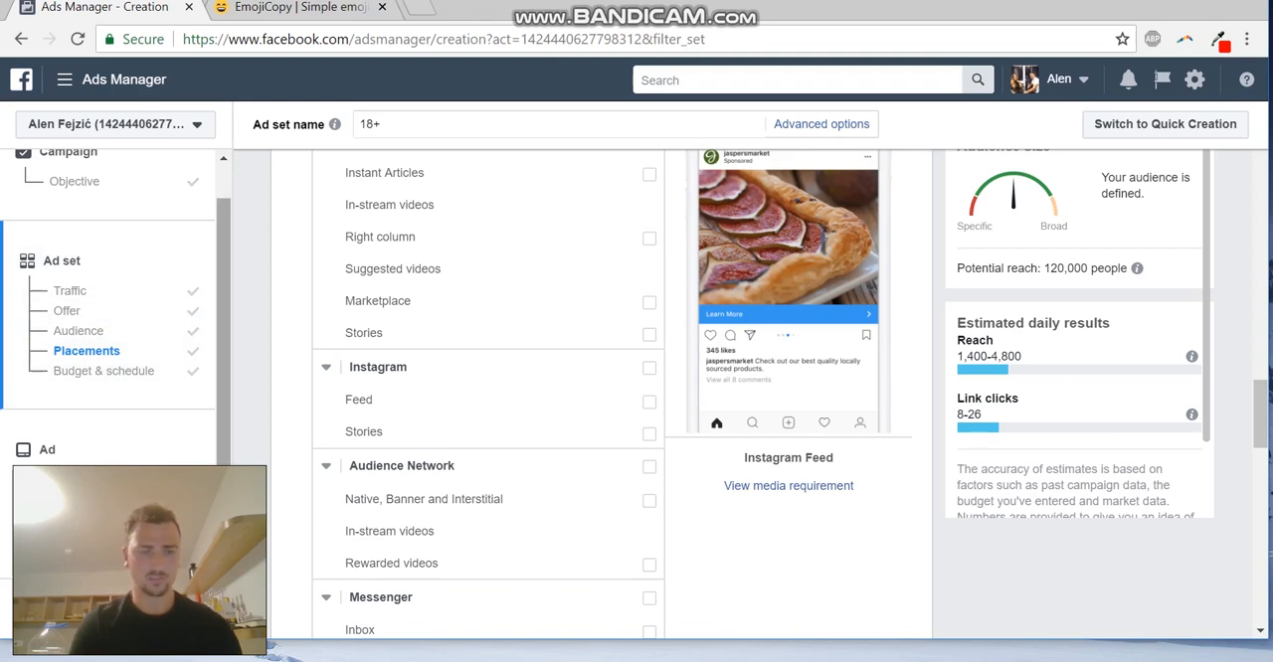
pyautogui.scroll(-6, 596, 397)
pyautogui.scroll(-4, 601, 398)
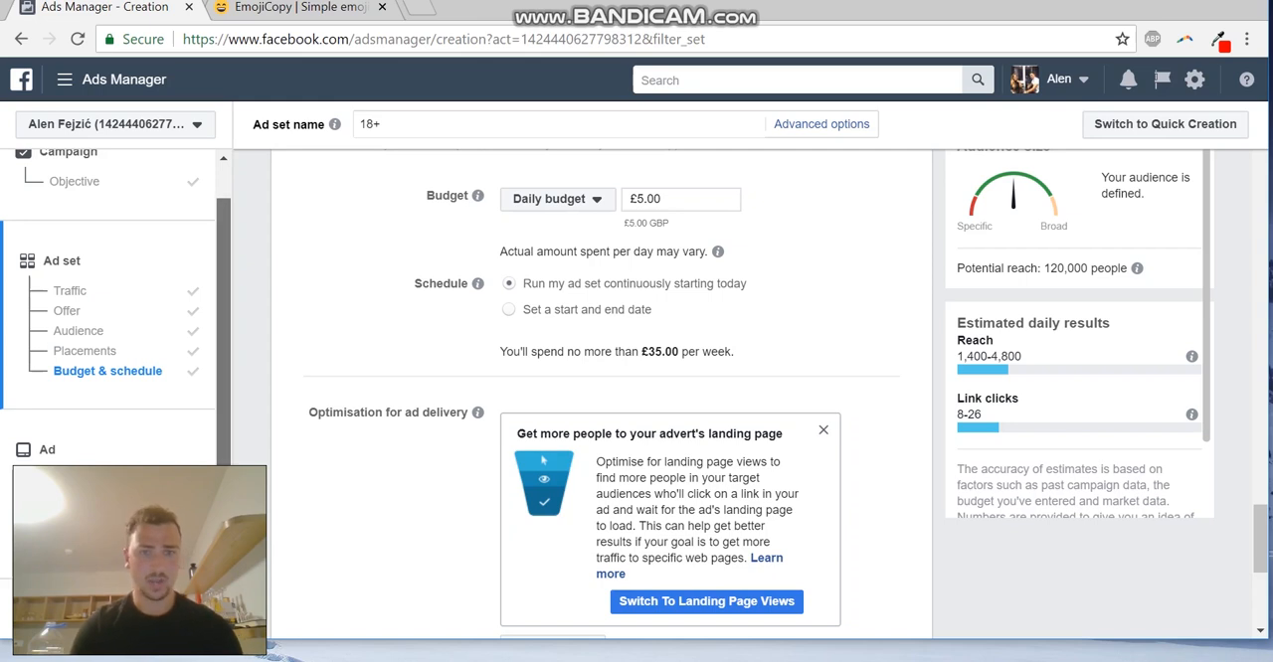
# Open the ad level and review the ad's Page identity, format, image, link type, text, headline, call to action and link description
pyautogui.click(47, 449)
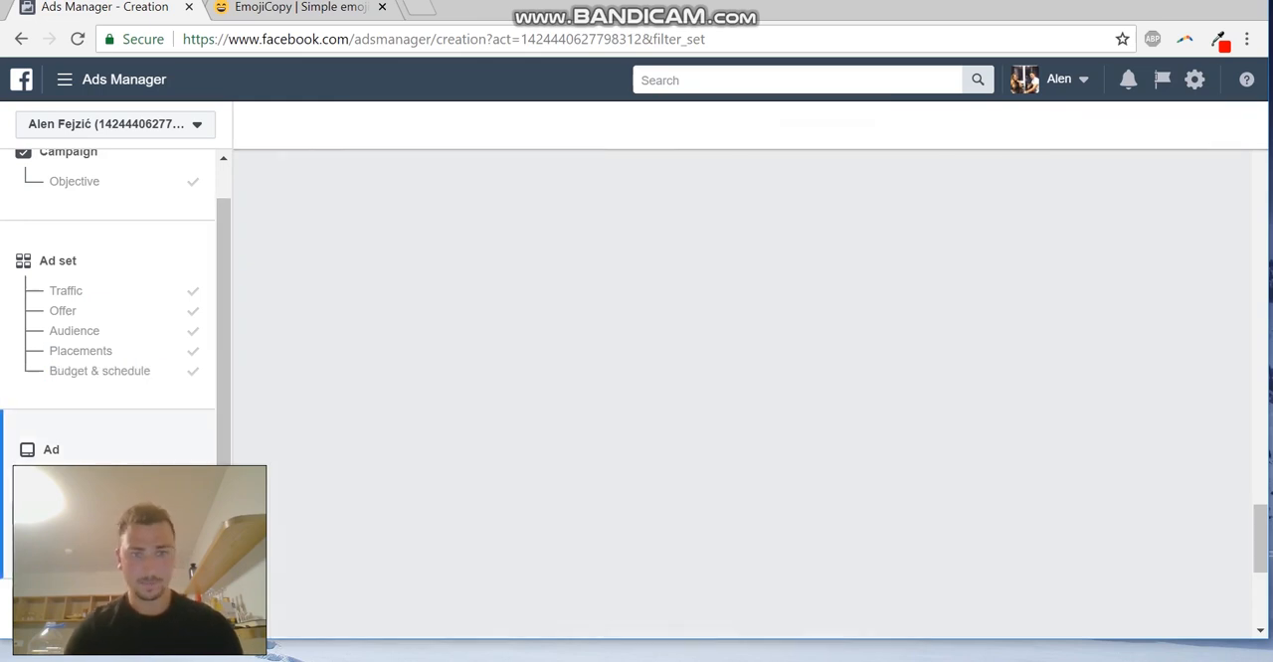
pyautogui.scroll(-2, 925, 497)
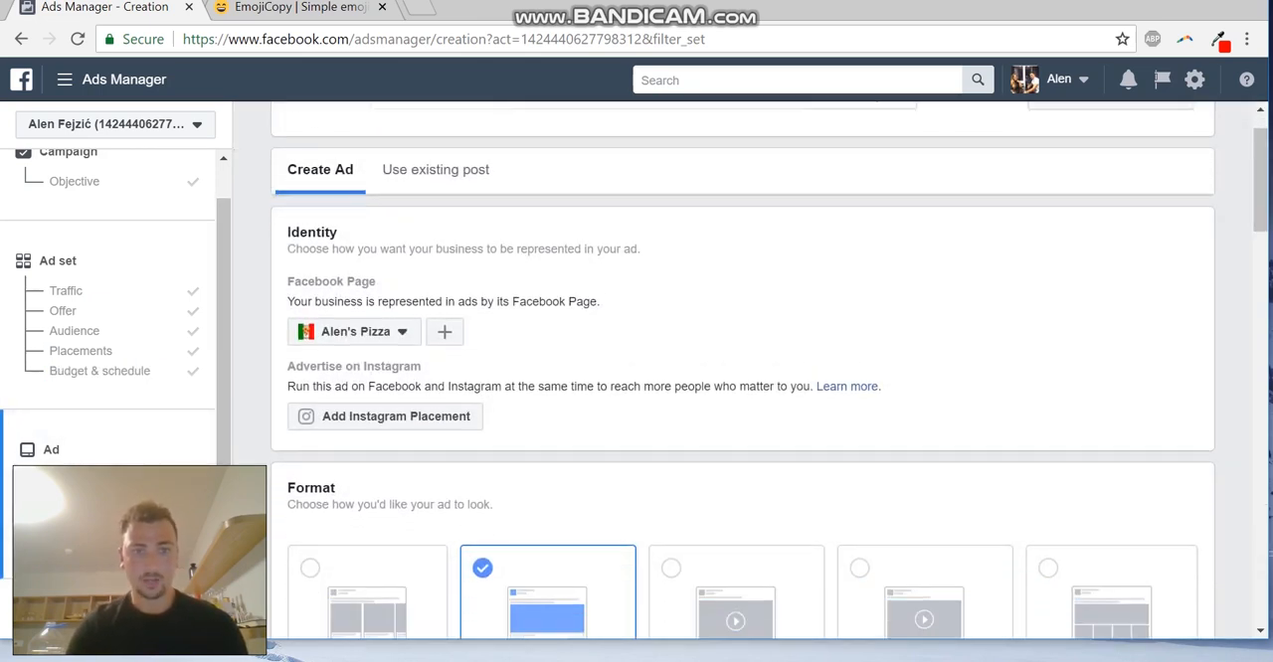
pyautogui.scroll(-3, 925, 497)
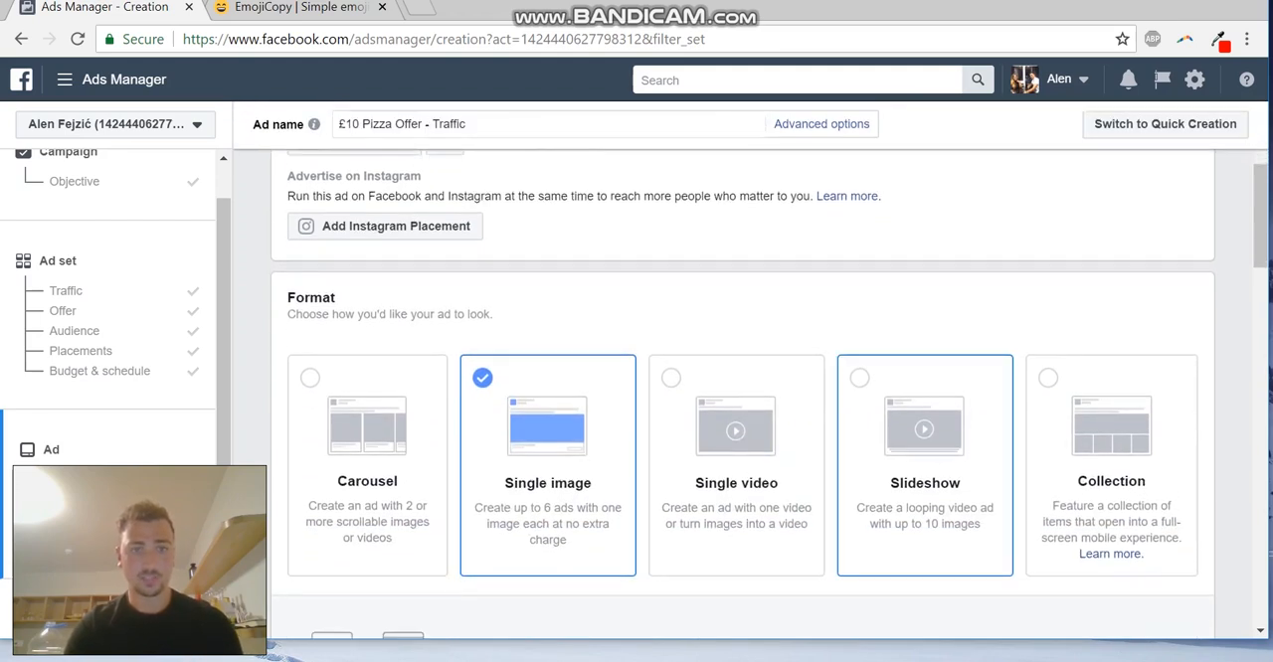
pyautogui.scroll(-1, 770, 395)
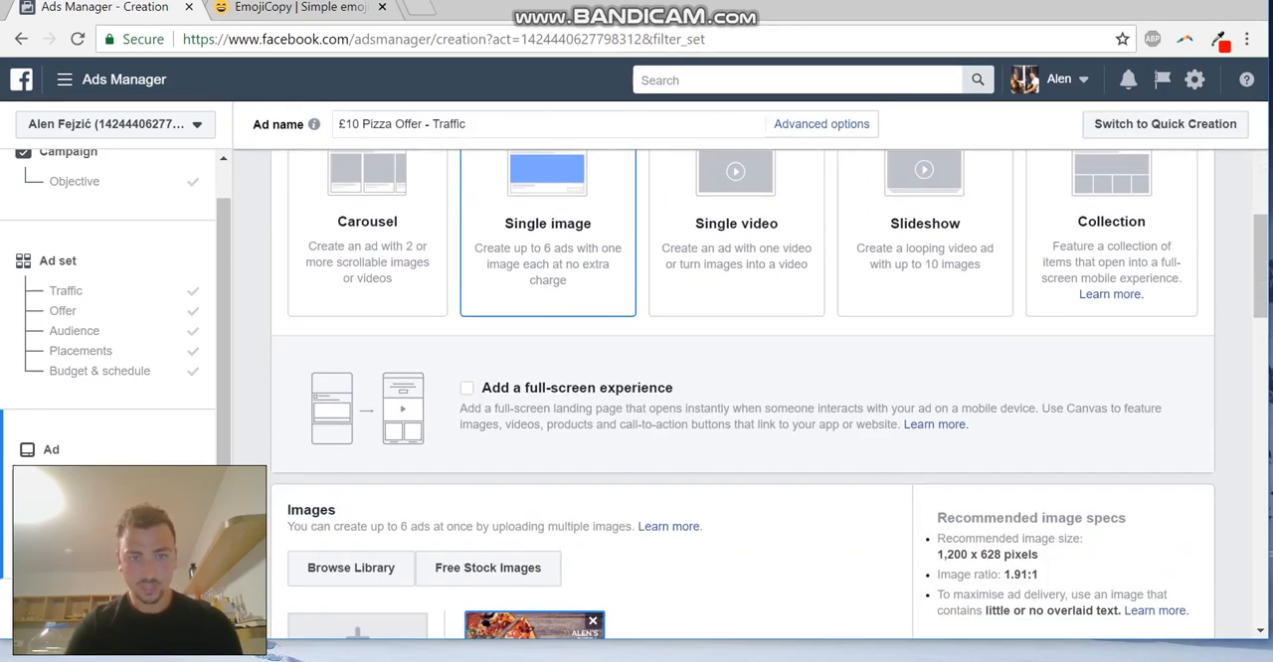
pyautogui.scroll(-4, 743, 395)
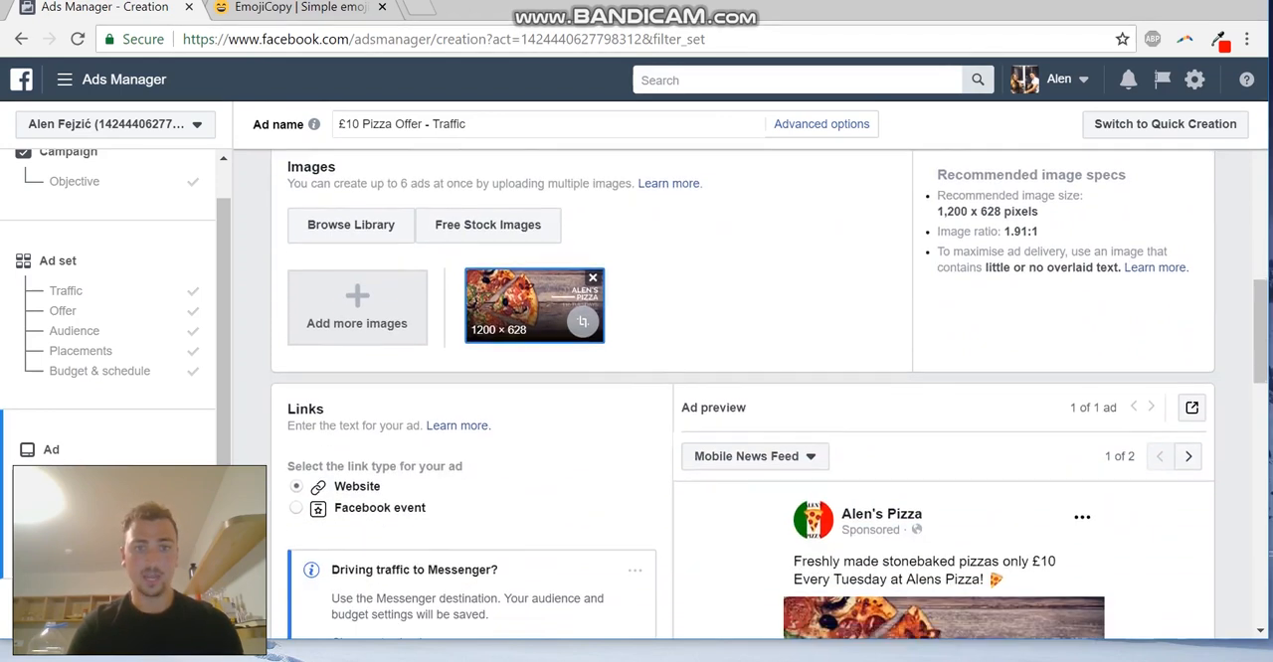
pyautogui.scroll(-1, 744, 395)
pyautogui.scroll(-1, 769, 394)
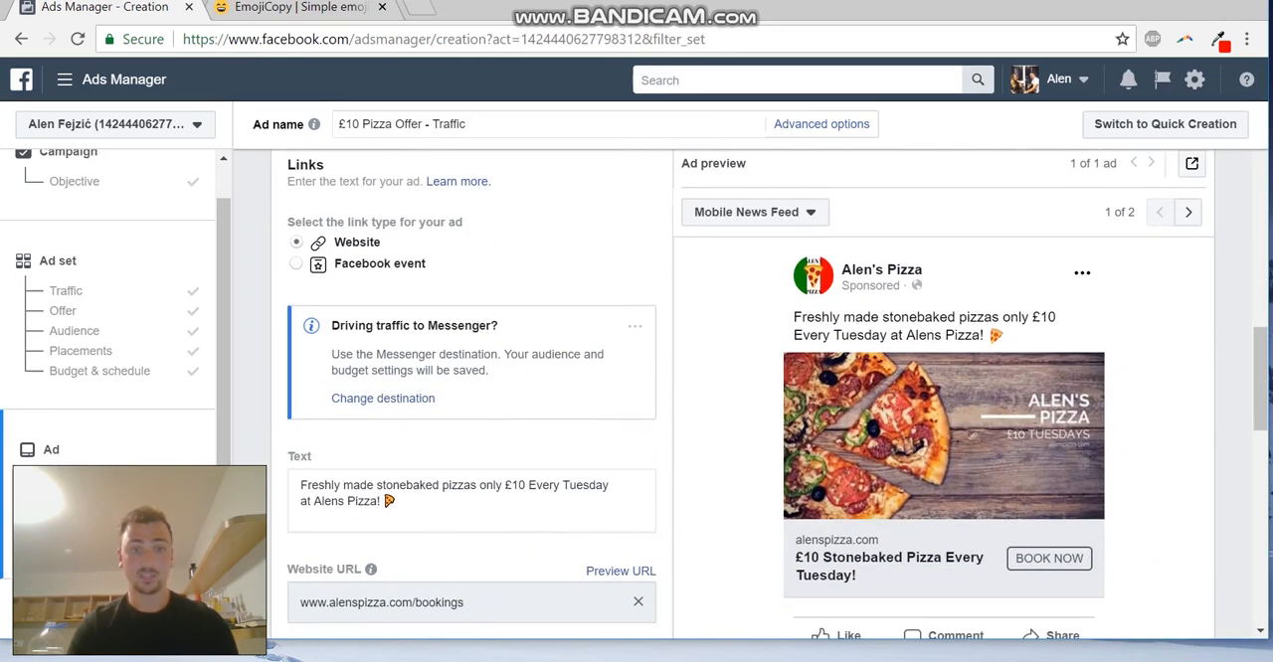
pyautogui.scroll(-3, 472, 398)
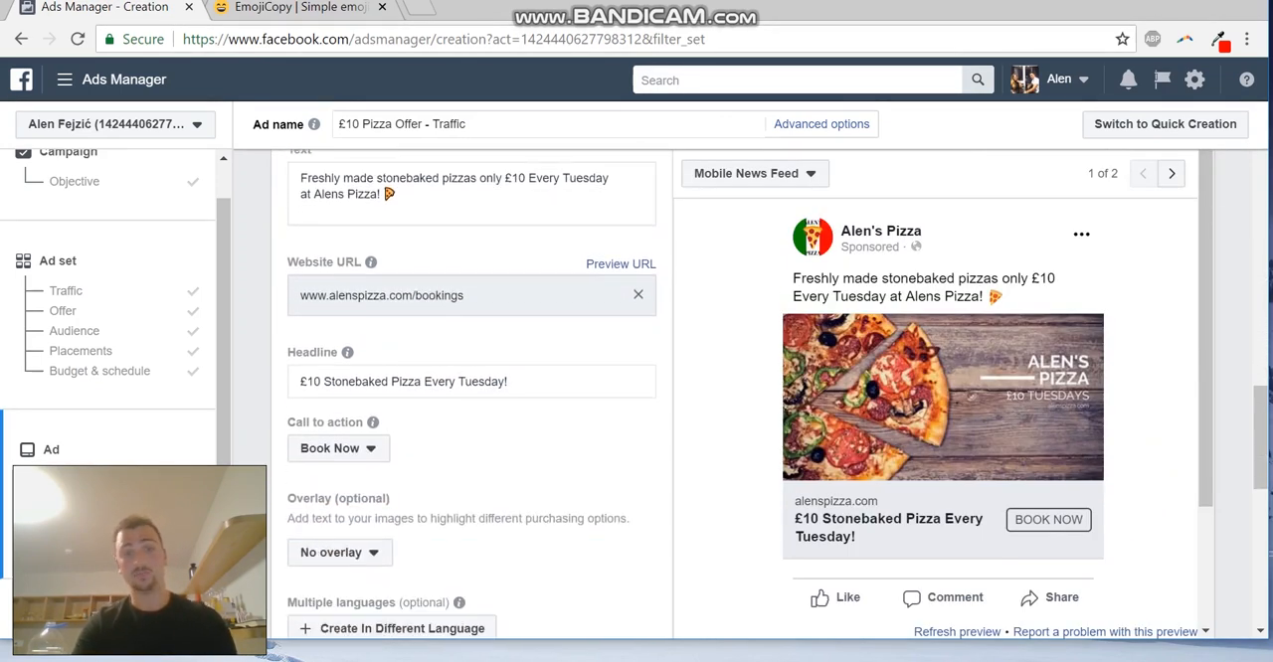
pyautogui.scroll(-2, 471, 397)
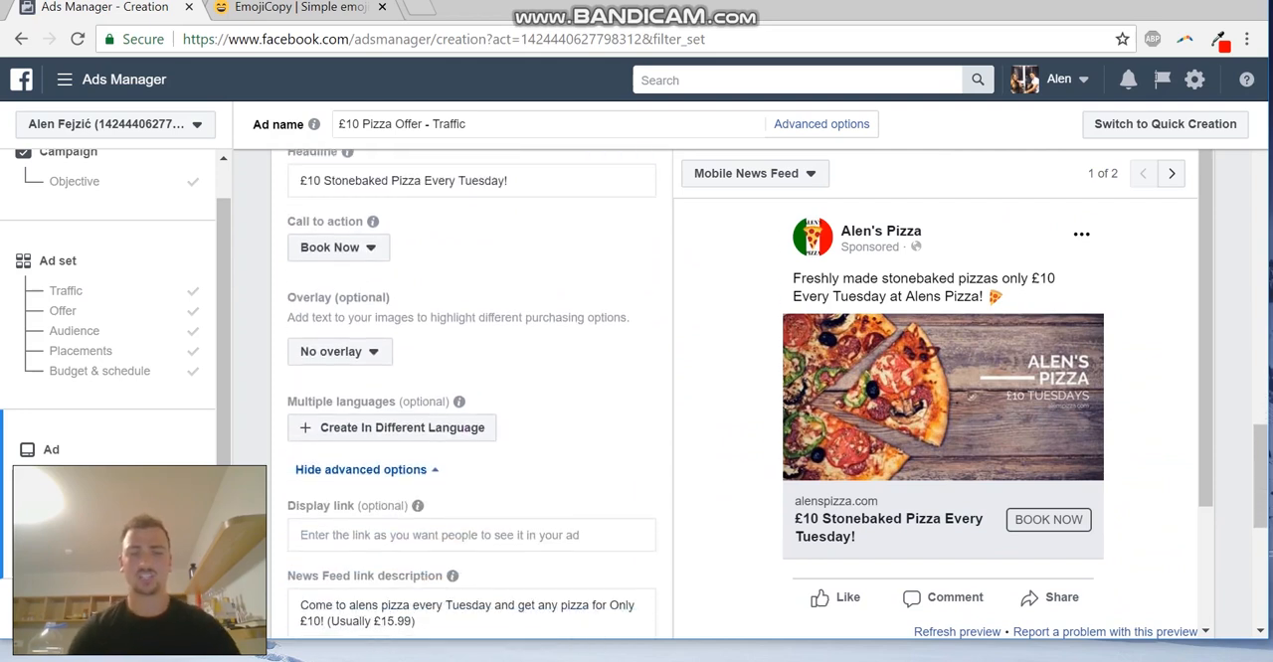
pyautogui.scroll(-1, 472, 397)
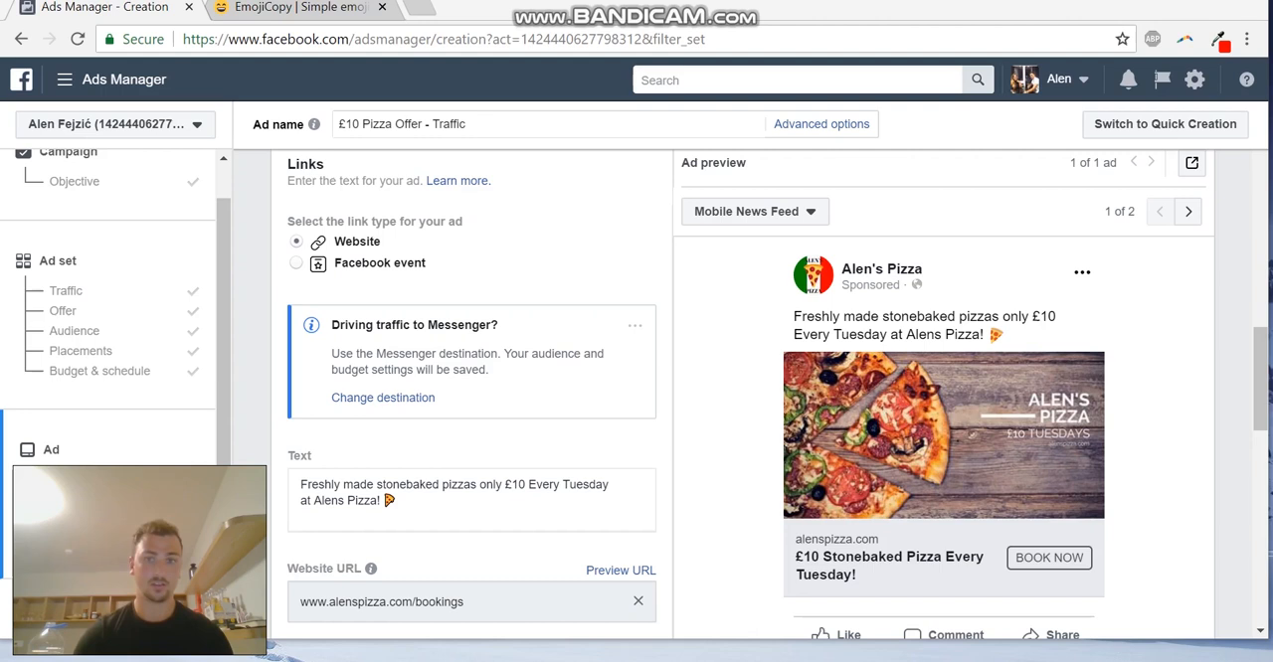
# Compare the ad's text, website URL and headline with its Mobile News Feed preview
pyautogui.scroll(-3, 472, 398)
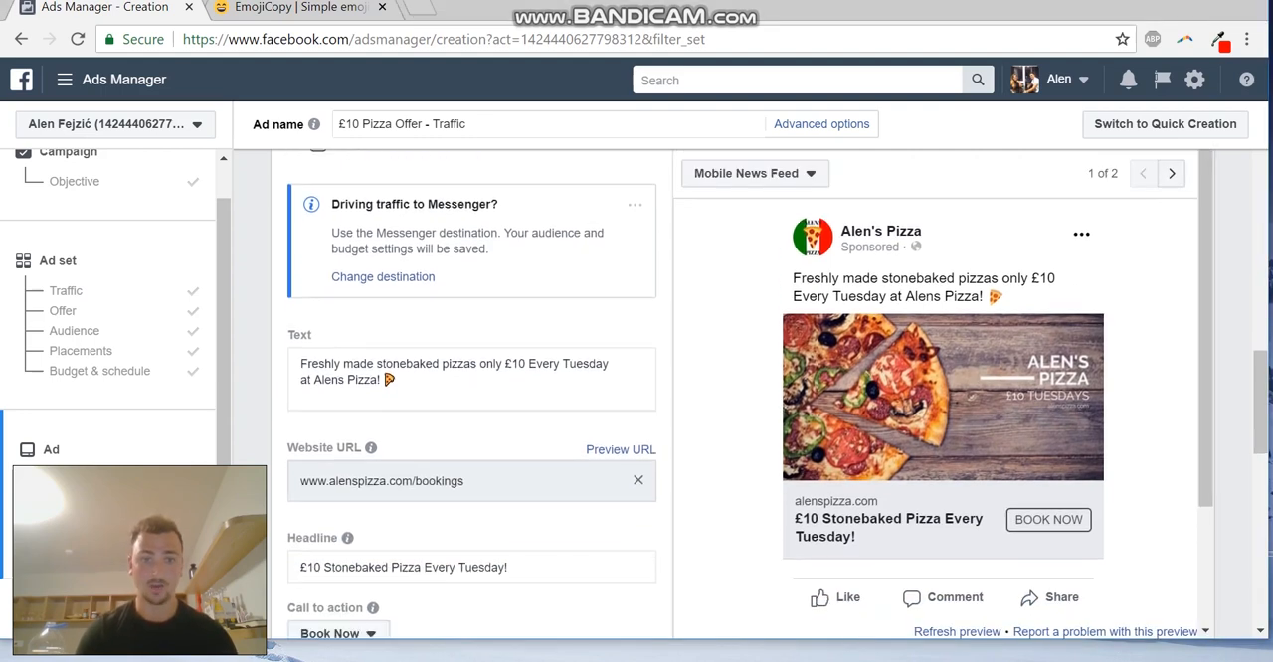
pyautogui.scroll(-1, 471, 398)
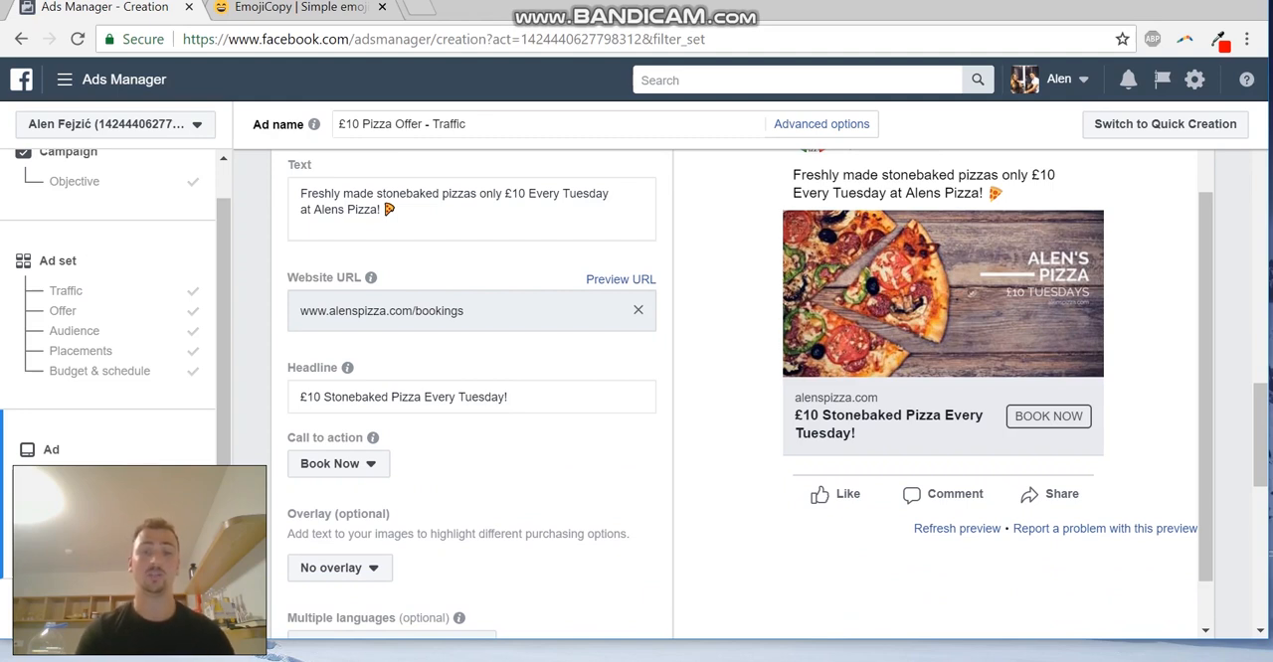
pyautogui.scroll(1, 942, 388)
pyautogui.scroll(3, 472, 398)
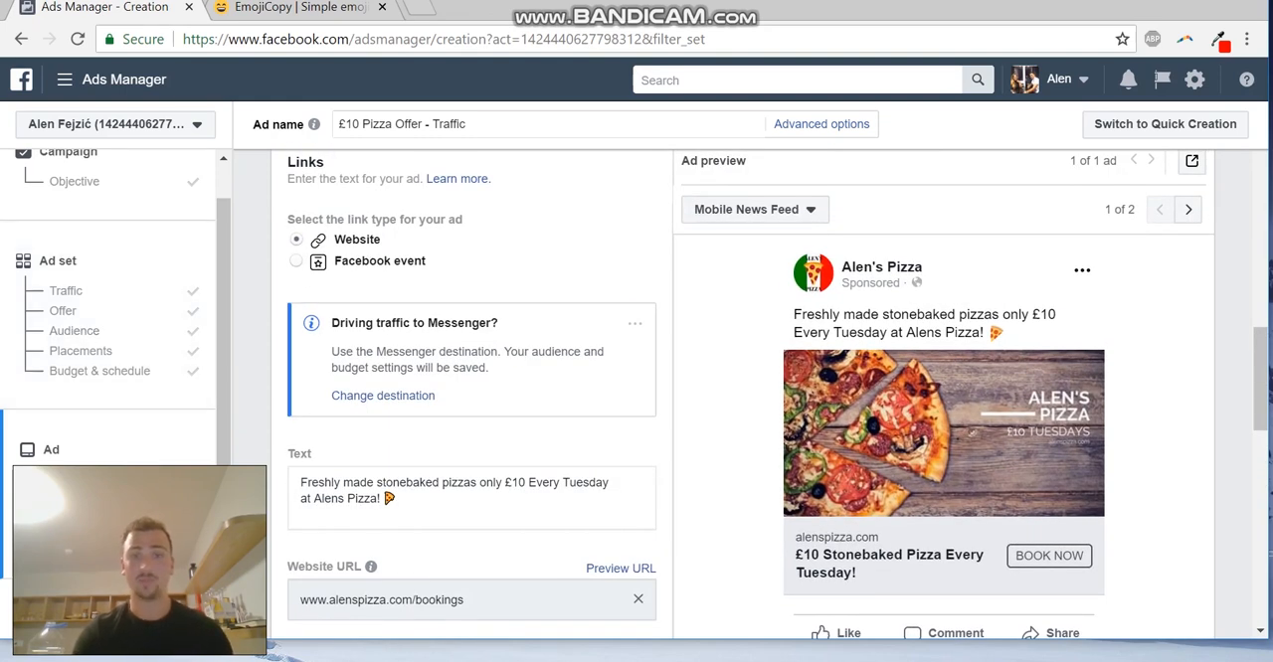
pyautogui.scroll(1, 750, 398)
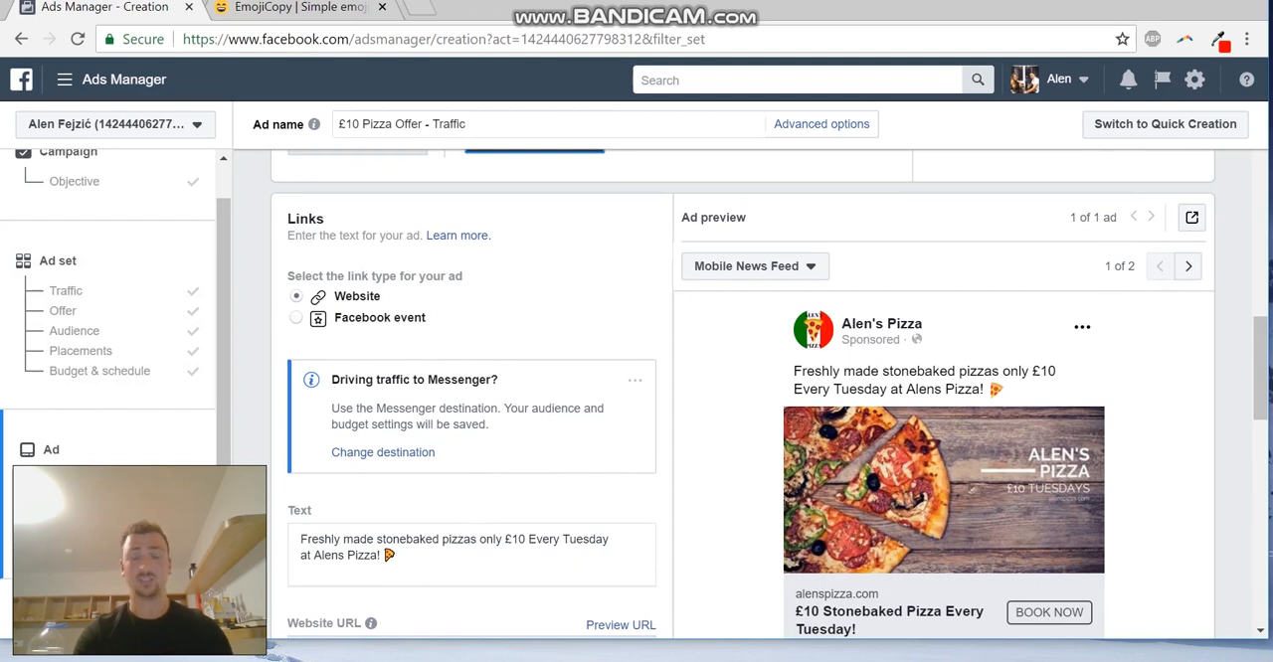
pyautogui.scroll(1, 750, 398)
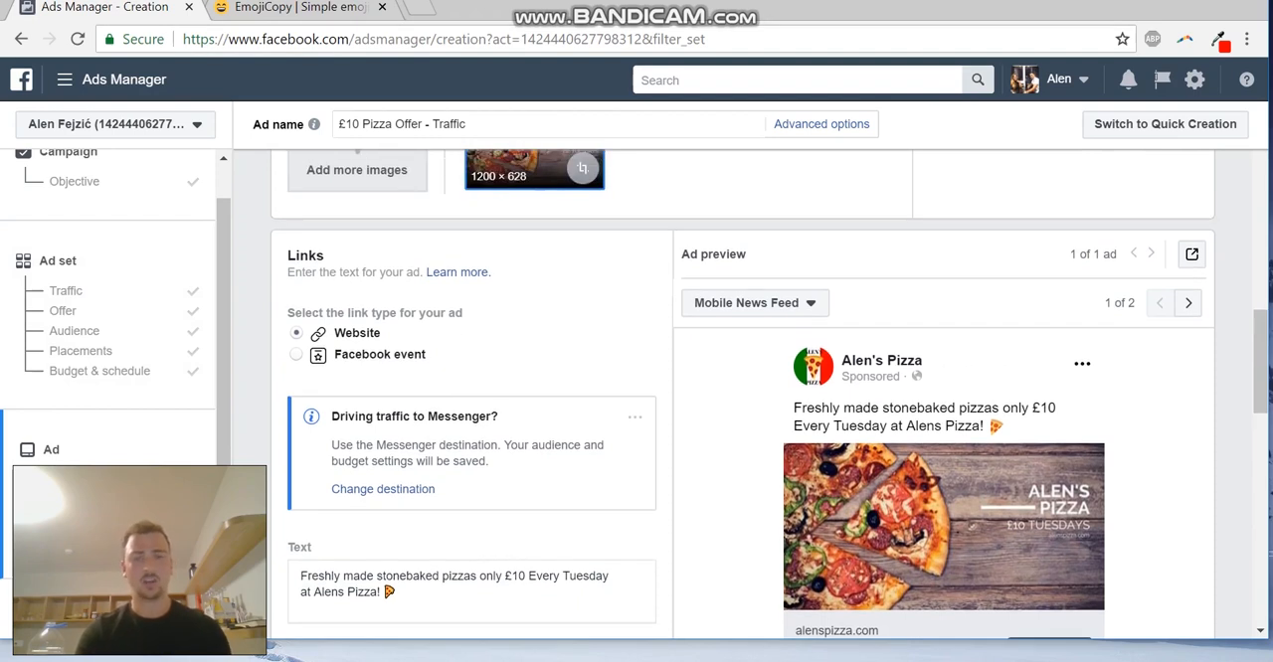